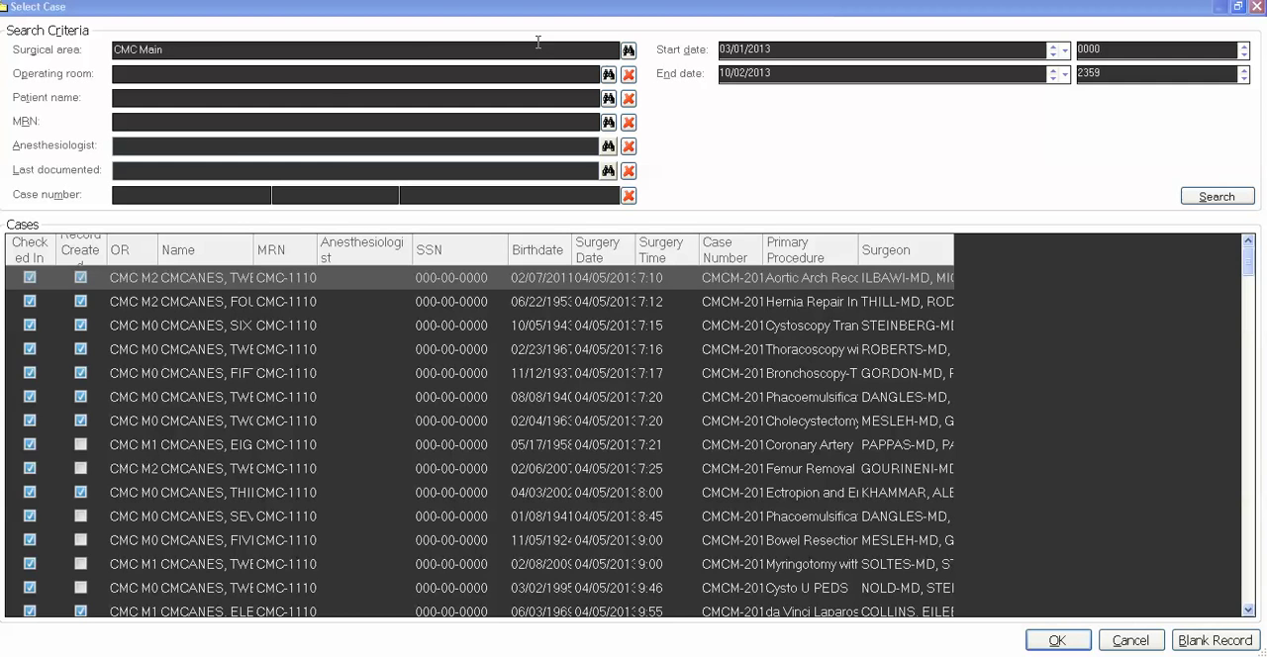
Check the available surgical areas without changing the selection, and widen the Name column of the case list.
left_click(630, 55)
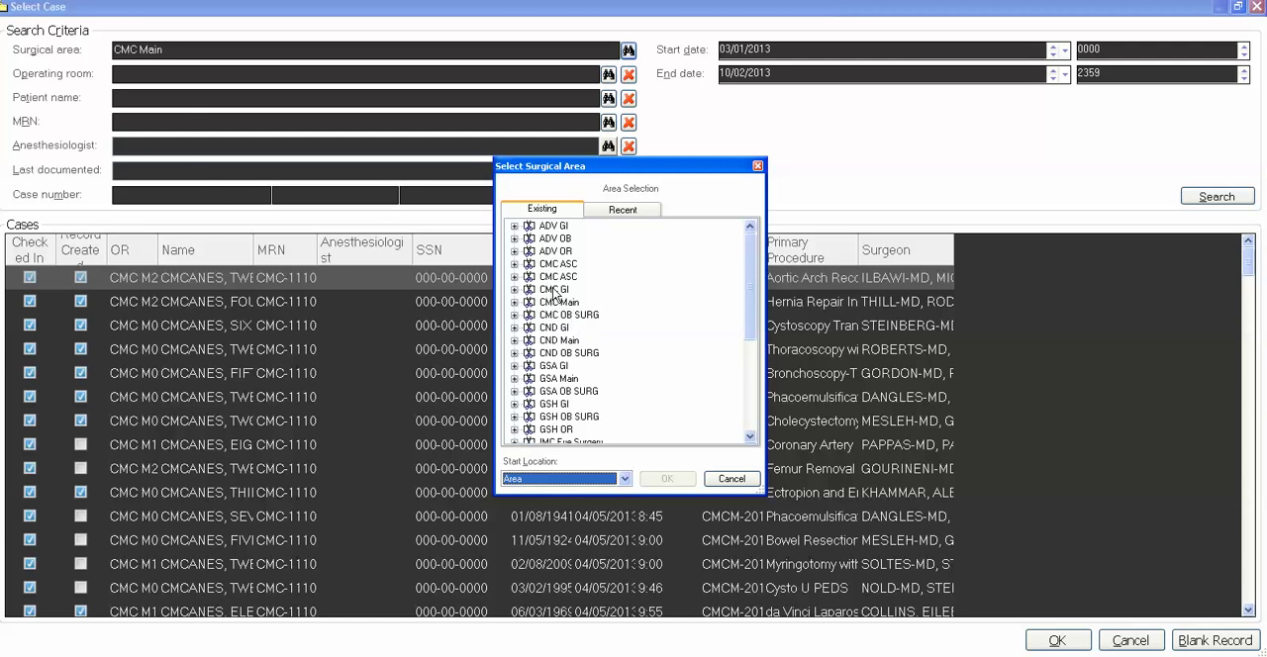
left_click(730, 481)
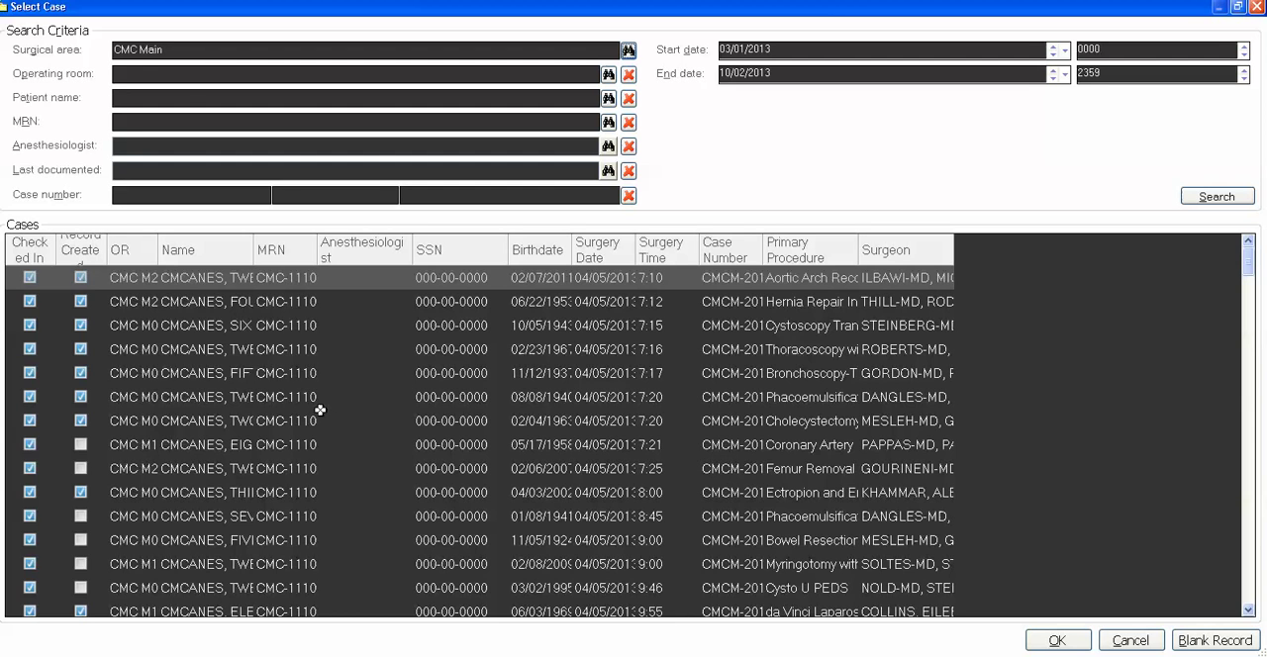
left_click(249, 251)
left_click_drag(255, 246, 374, 268)
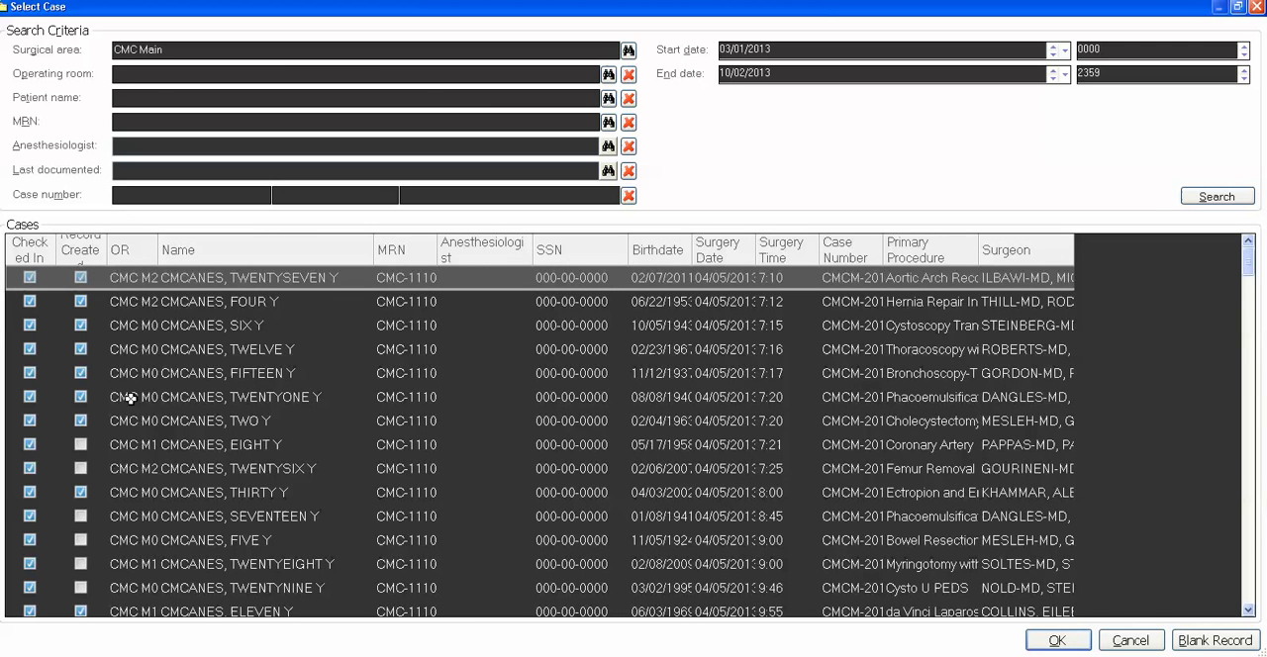
Open the coronary artery case scheduled for 04/05/2013 at 7:21, verifying it and connecting no device.
left_click(211, 446)
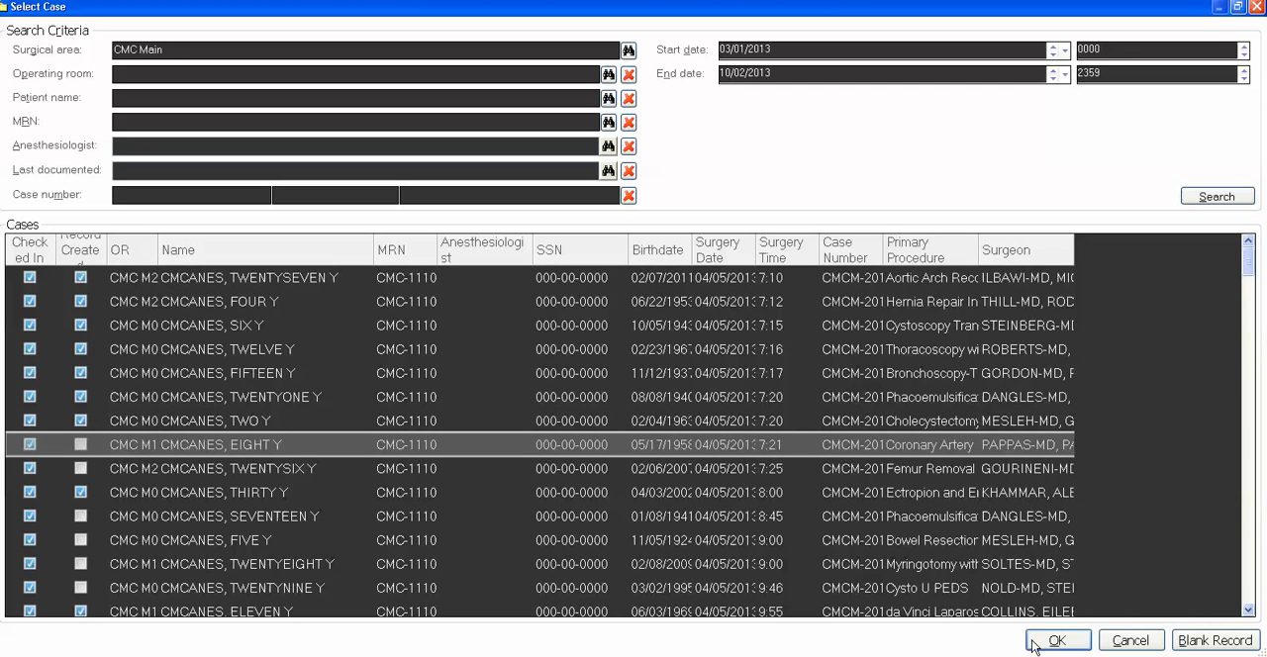
double_click(264, 447)
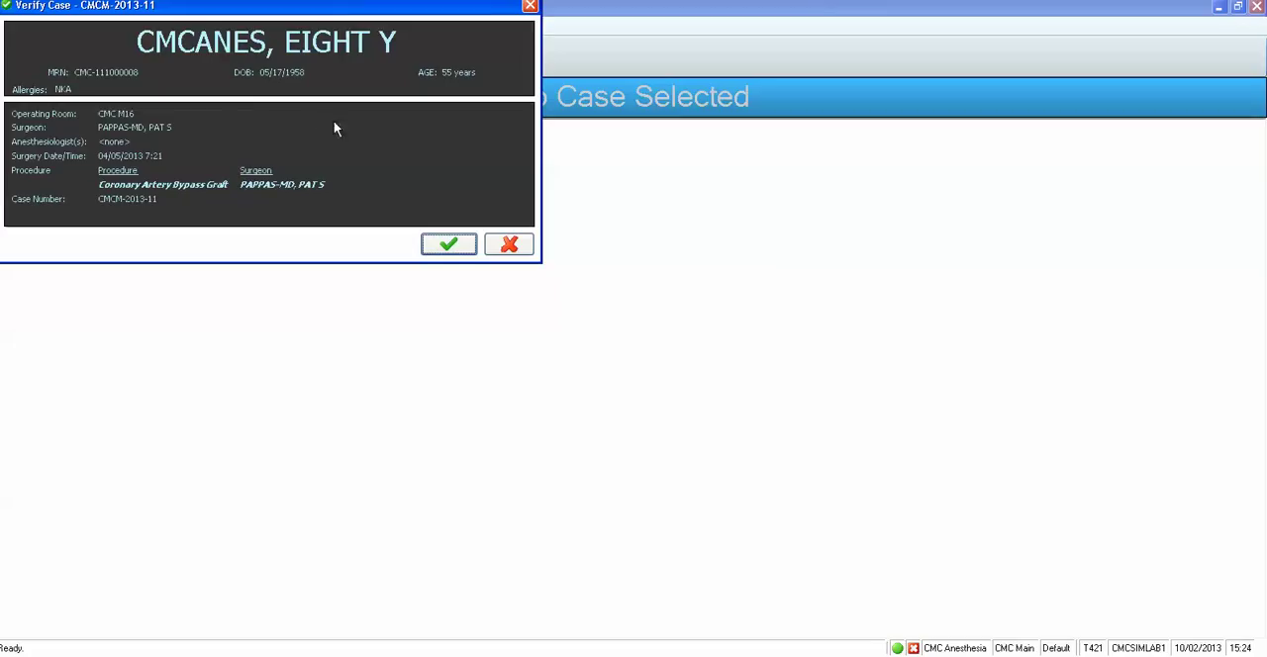
left_click(451, 247)
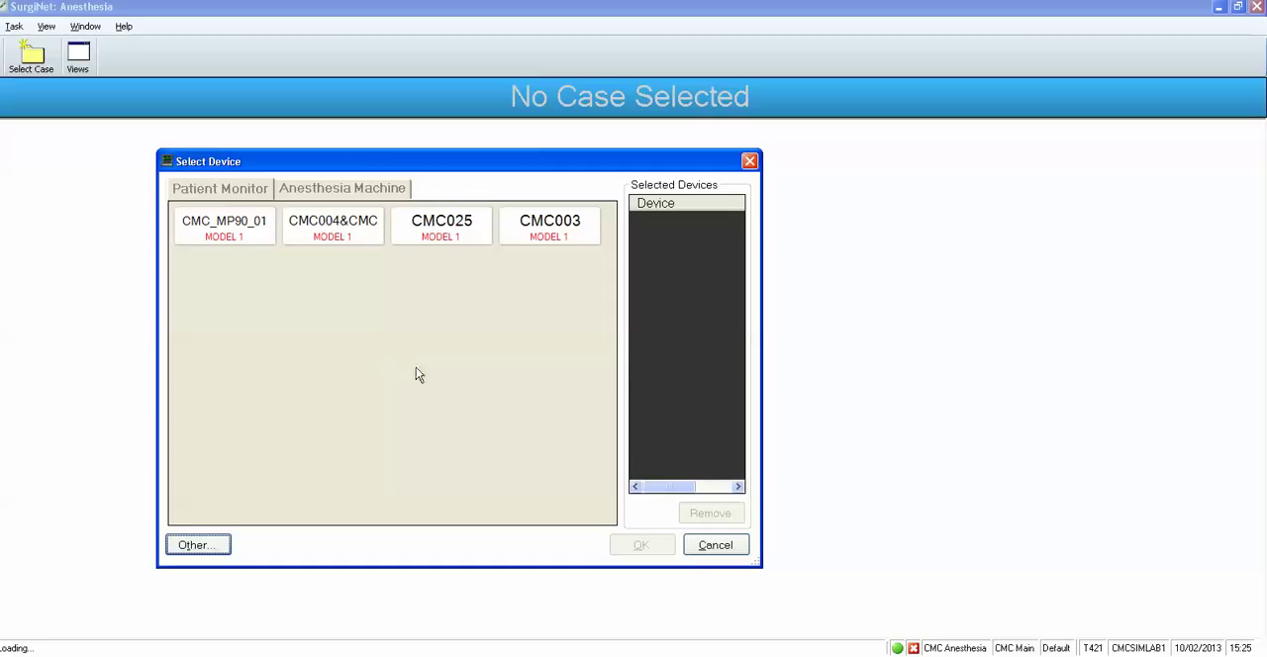
left_click(715, 545)
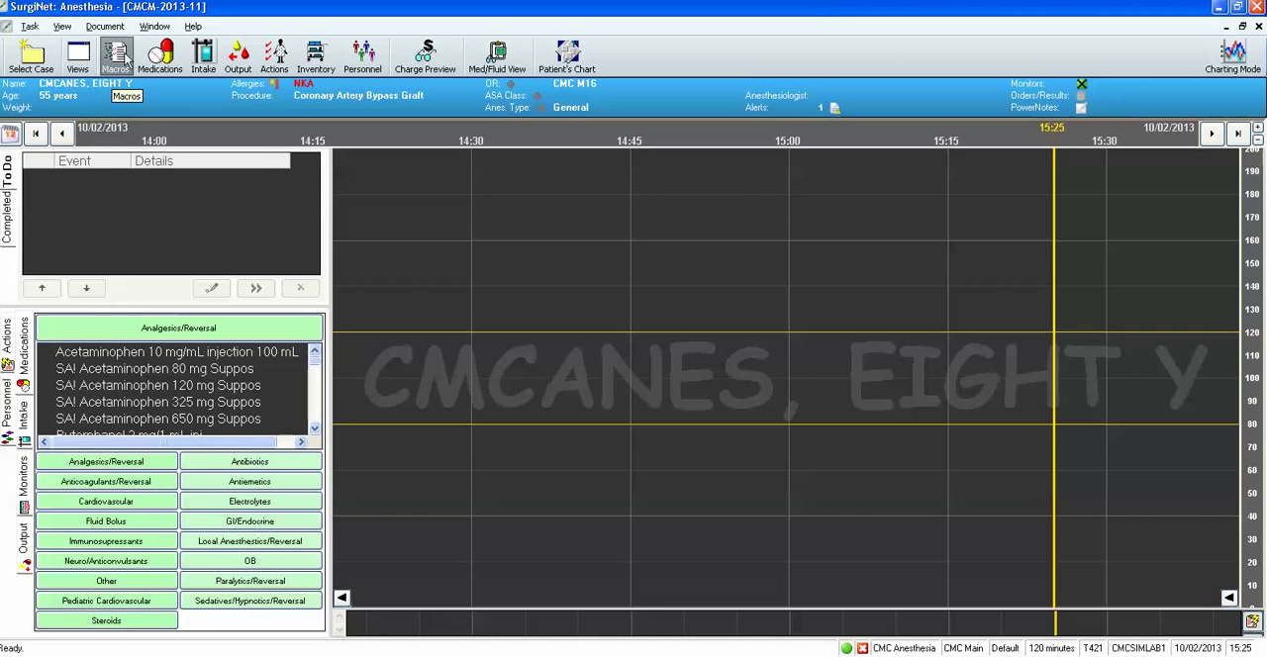
Browse the available macros in the General, Blocks, OB and Pediatric groups.
left_click(119, 60)
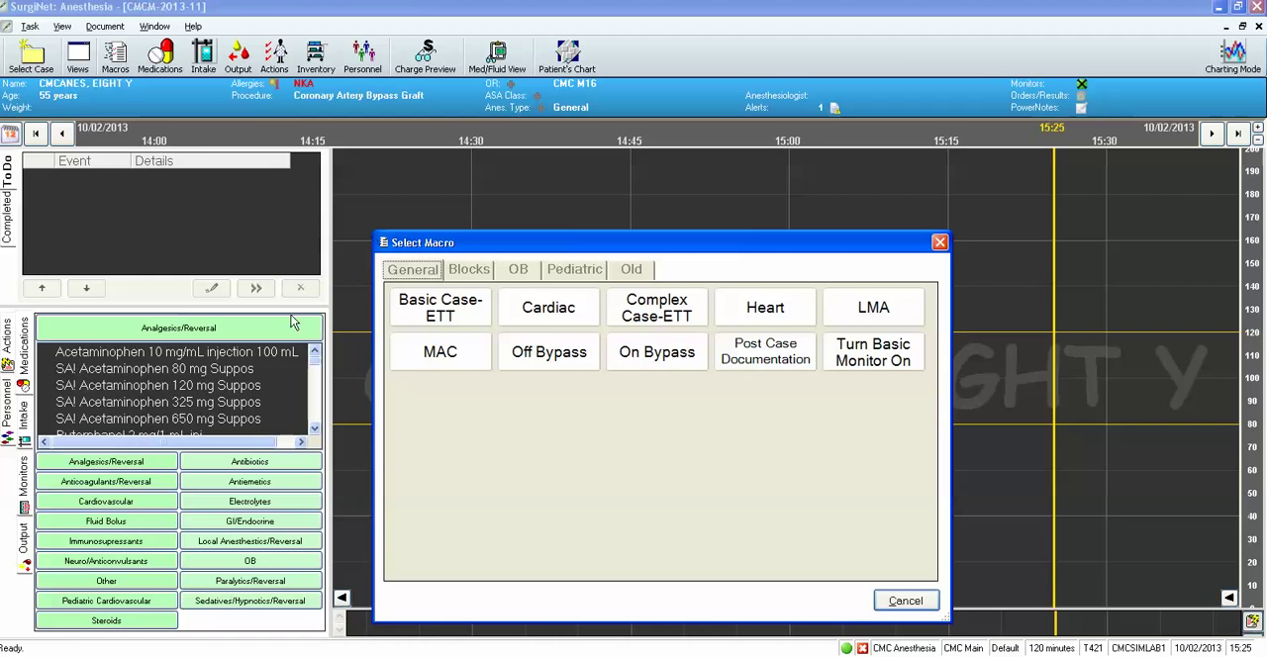
left_click(419, 339)
left_click(462, 274)
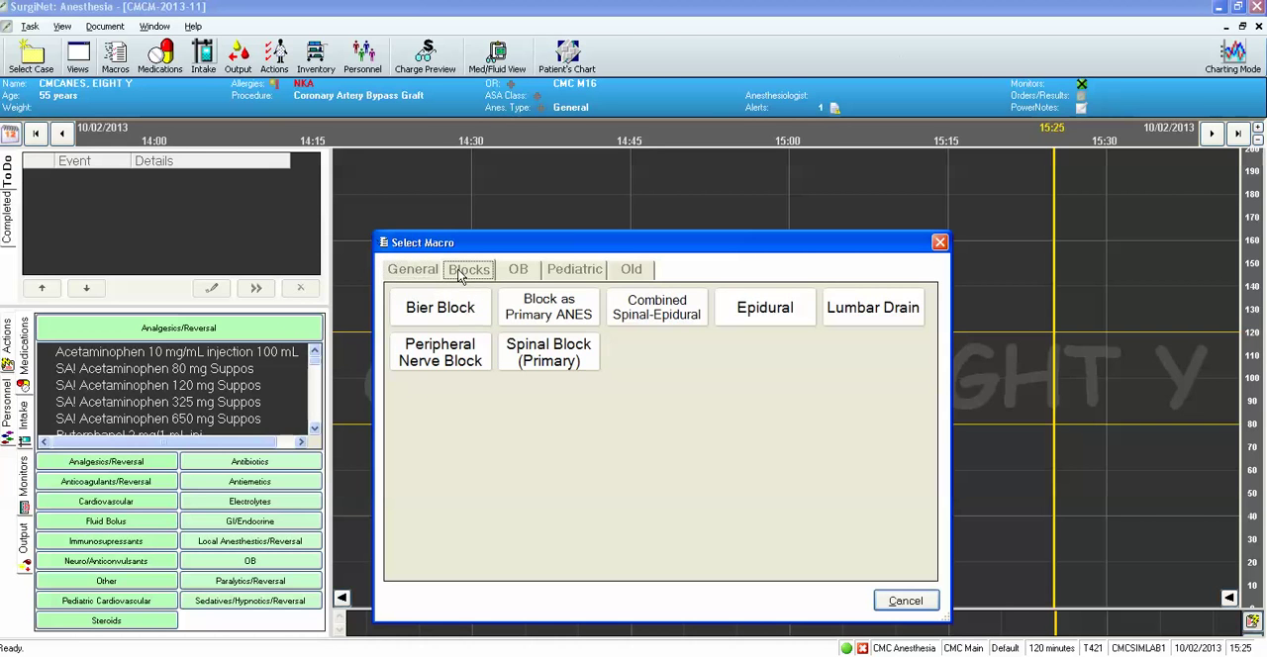
left_click(517, 273)
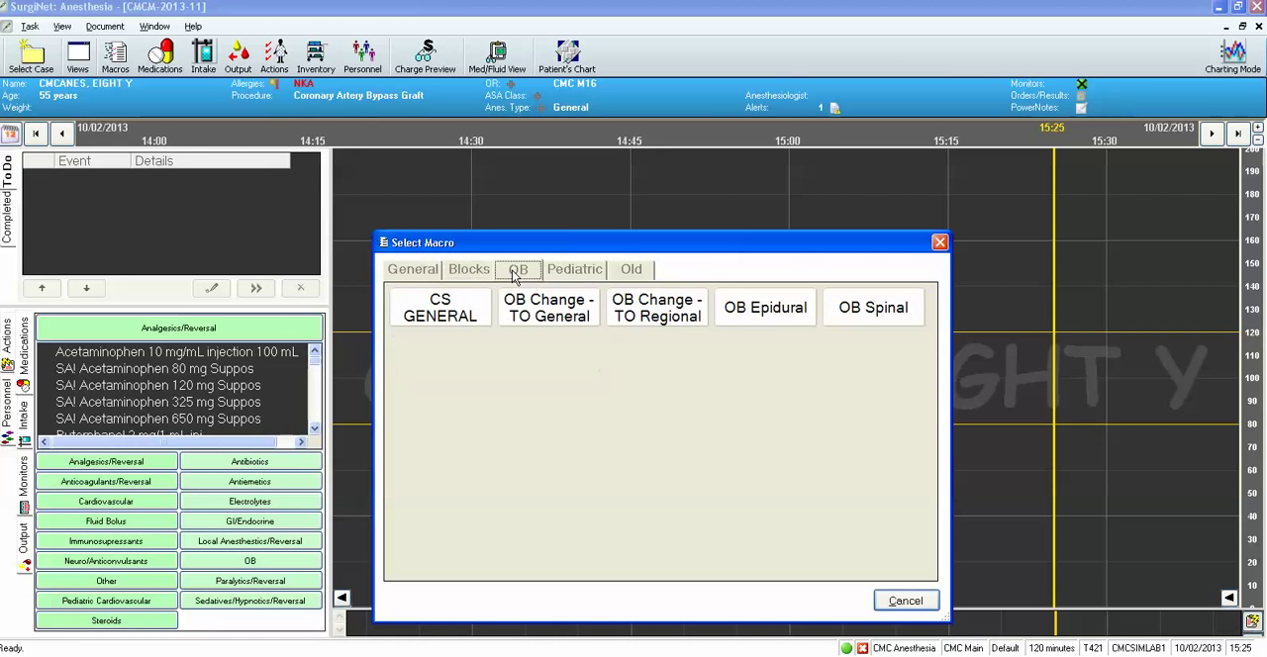
left_click(594, 275)
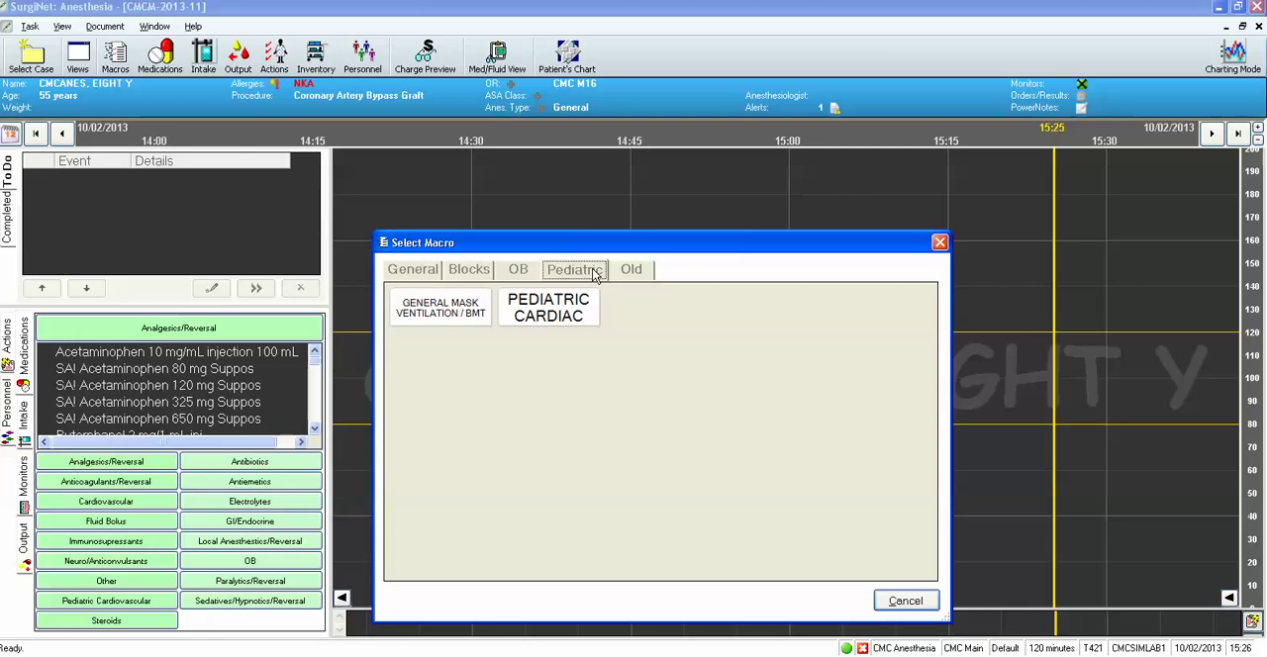
Open the general Basic Case-ETT macro full screen and review its complete list of events.
left_click(423, 274)
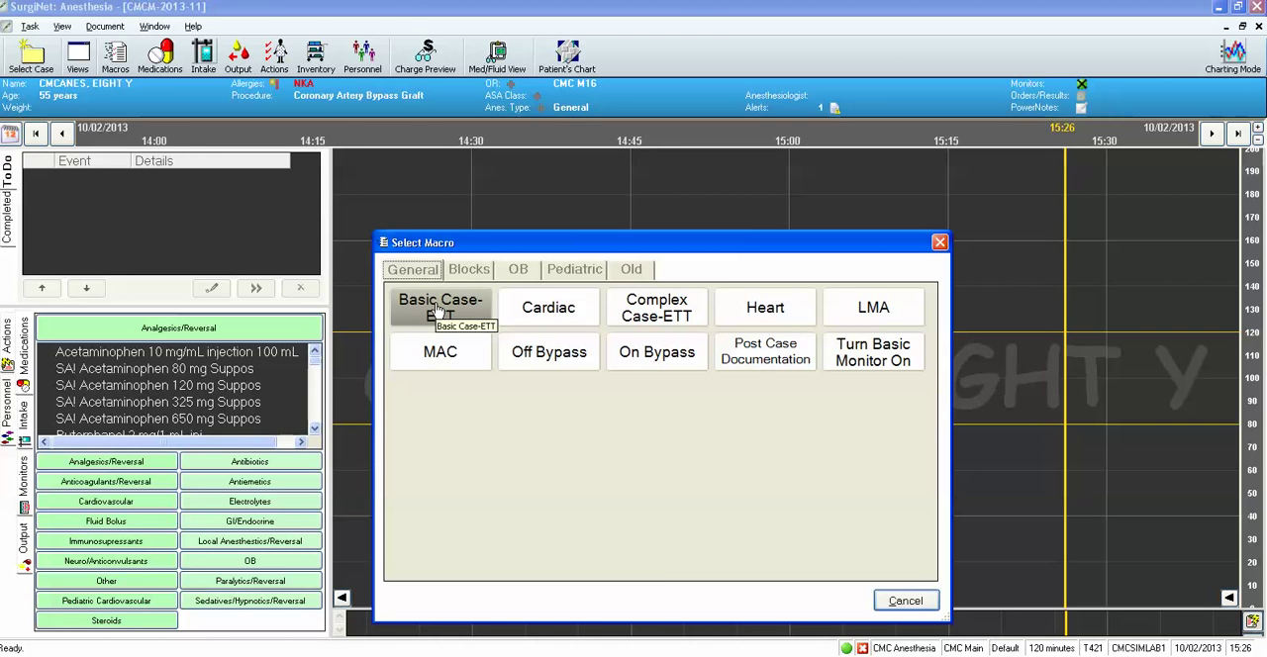
left_click(439, 308)
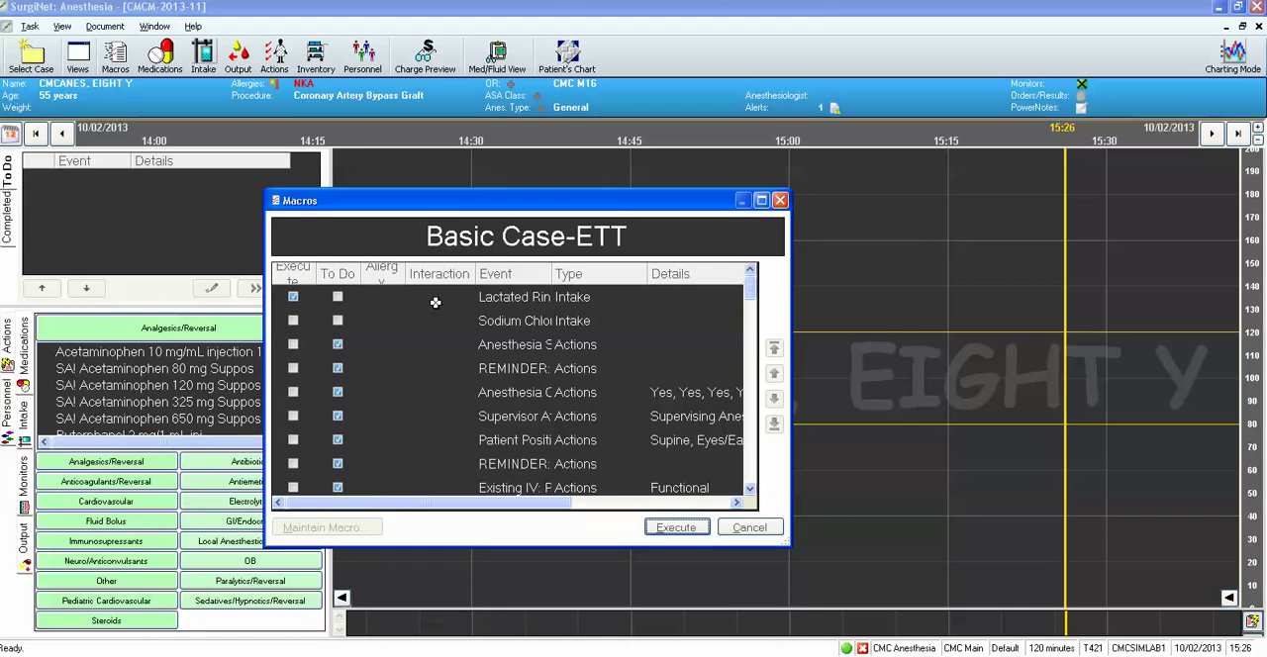
left_click(762, 202)
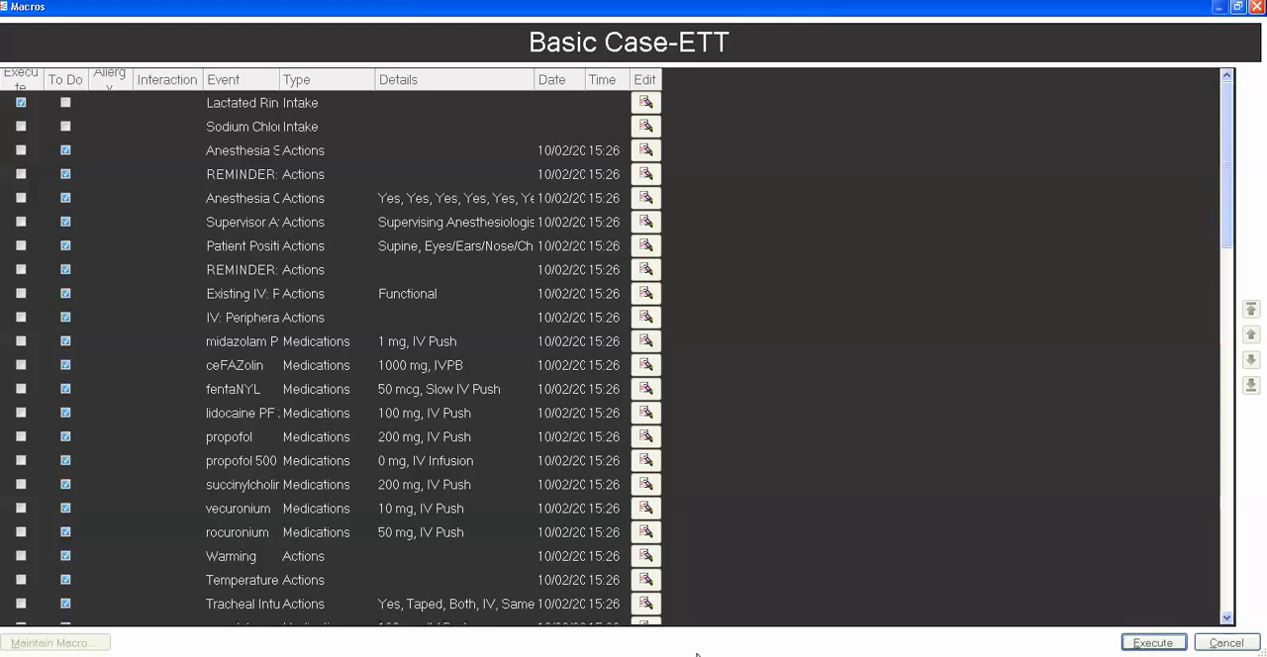
left_click_drag(1234, 148, 1218, 560)
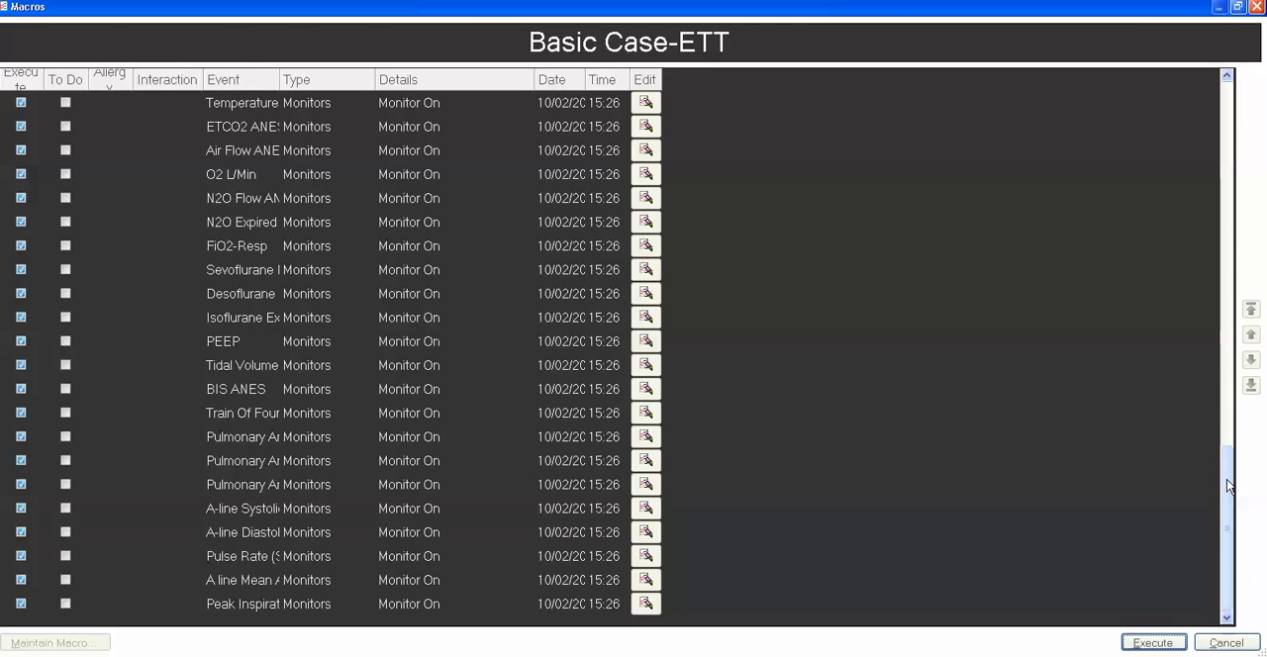
left_click_drag(1227, 480, 1217, 107)
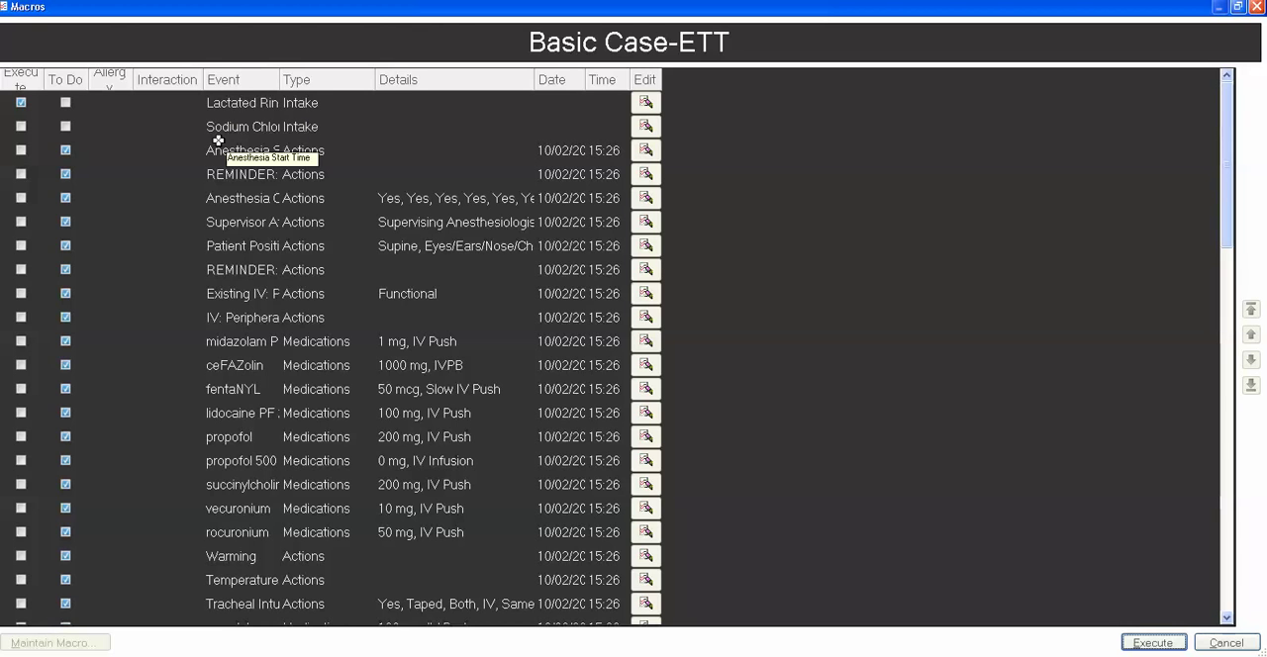
Include the sodium chloride intake instead of lactated Ringer's in the macro and execute it.
left_click(20, 127)
left_click(21, 103)
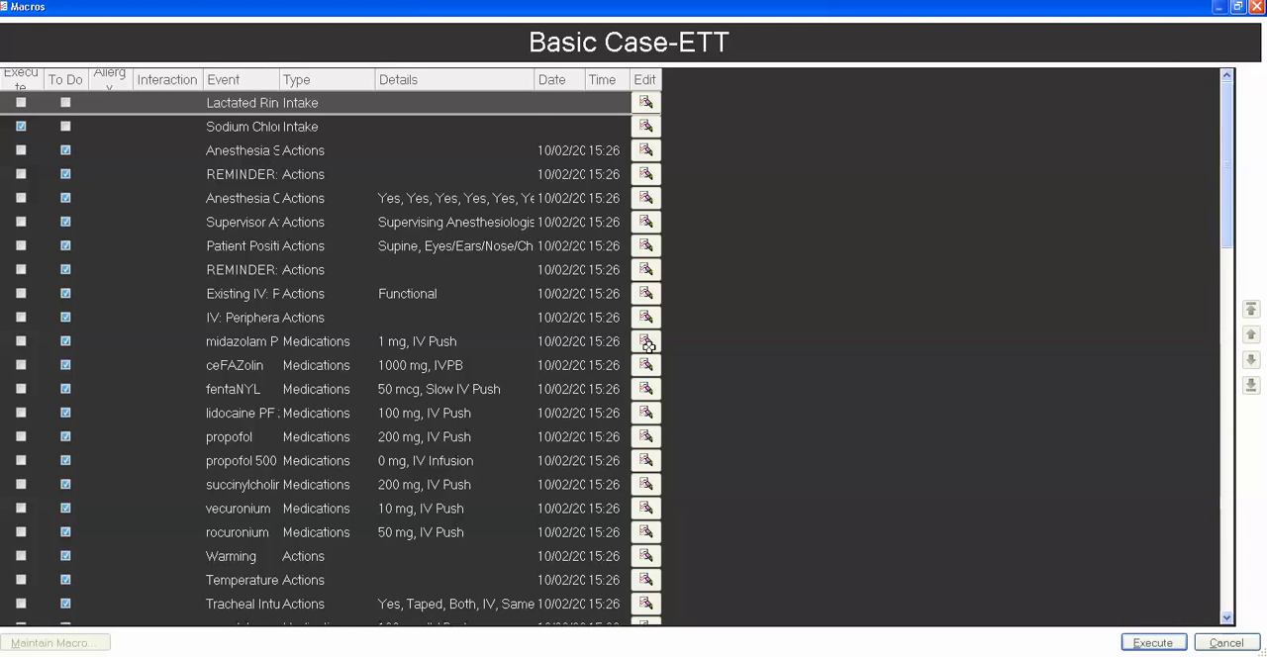
left_click(1160, 645)
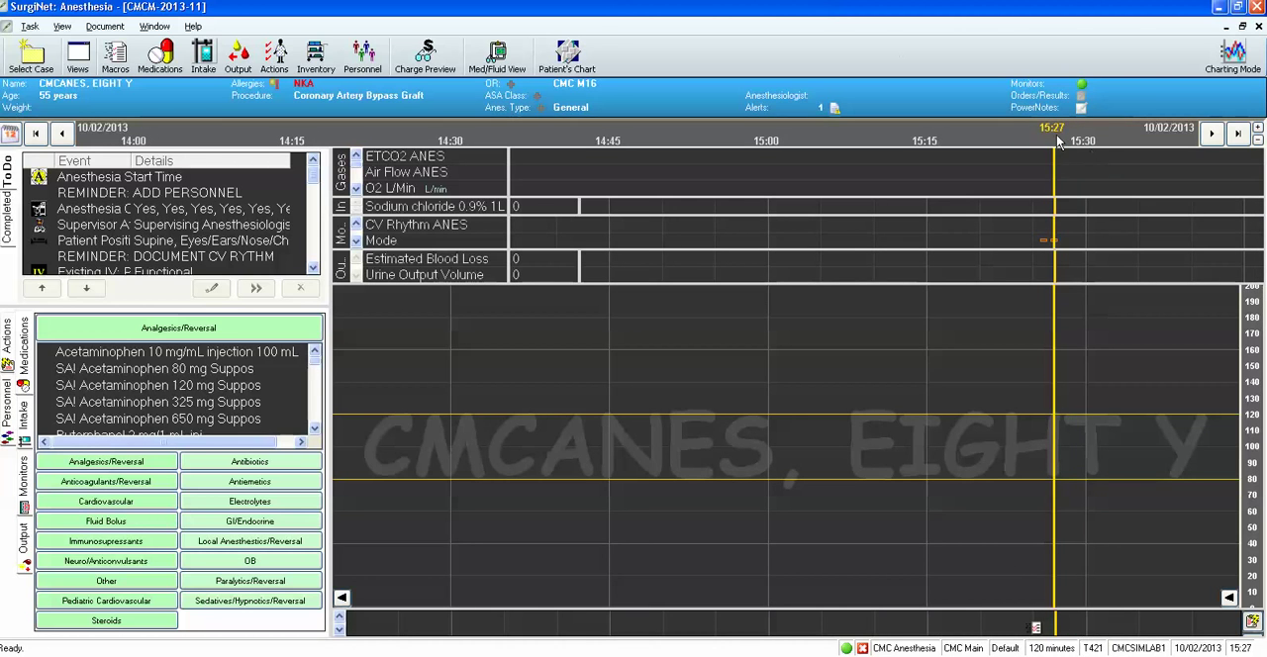
Enlarge the actions area below the vitals grid and chart the Anesthesia Start Time at 15:25.
left_click_drag(932, 608, 941, 491)
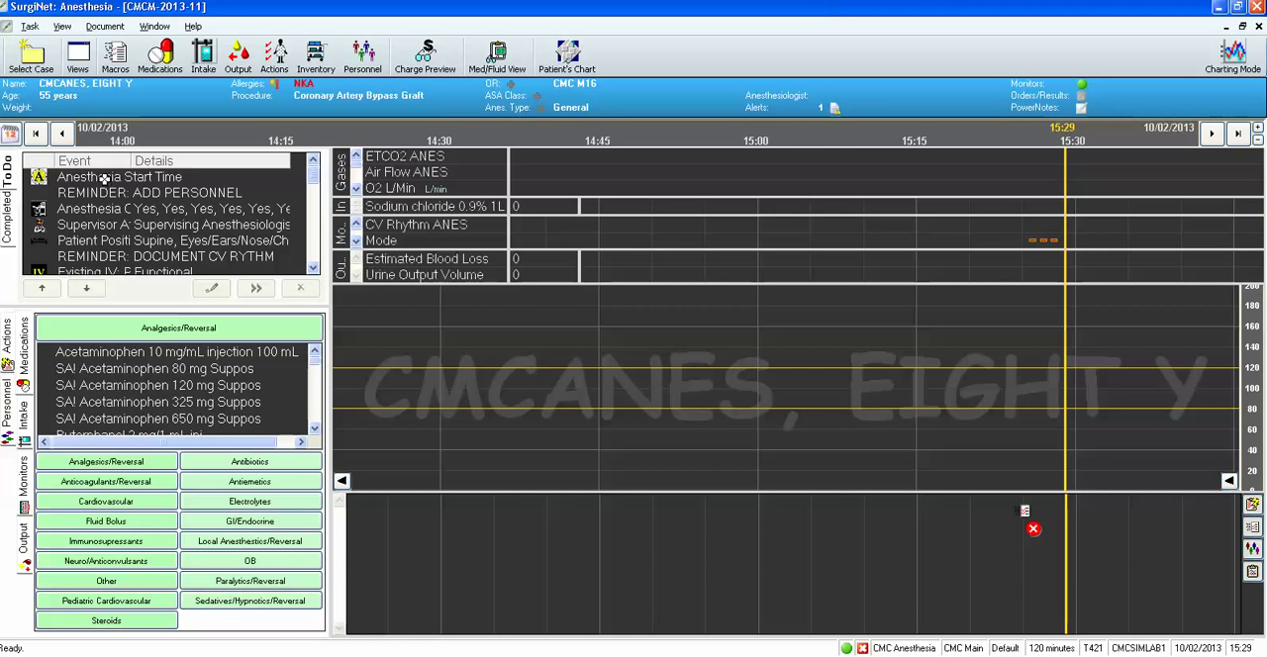
left_click(104, 180)
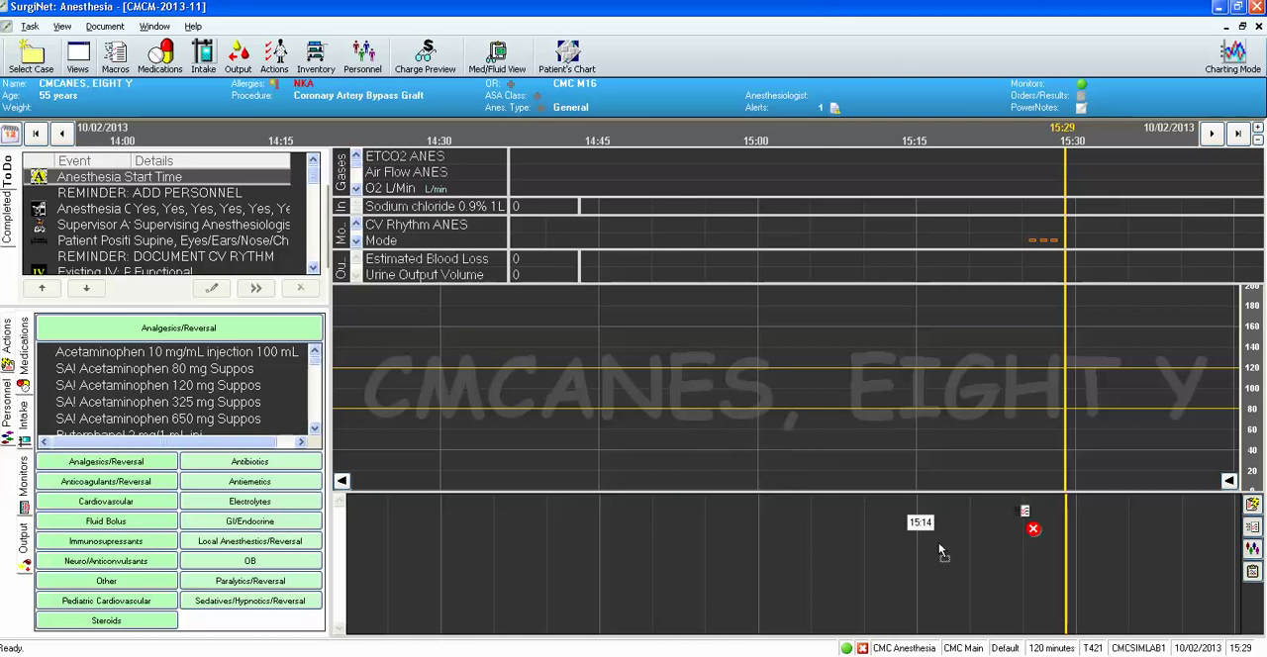
left_click(1029, 564)
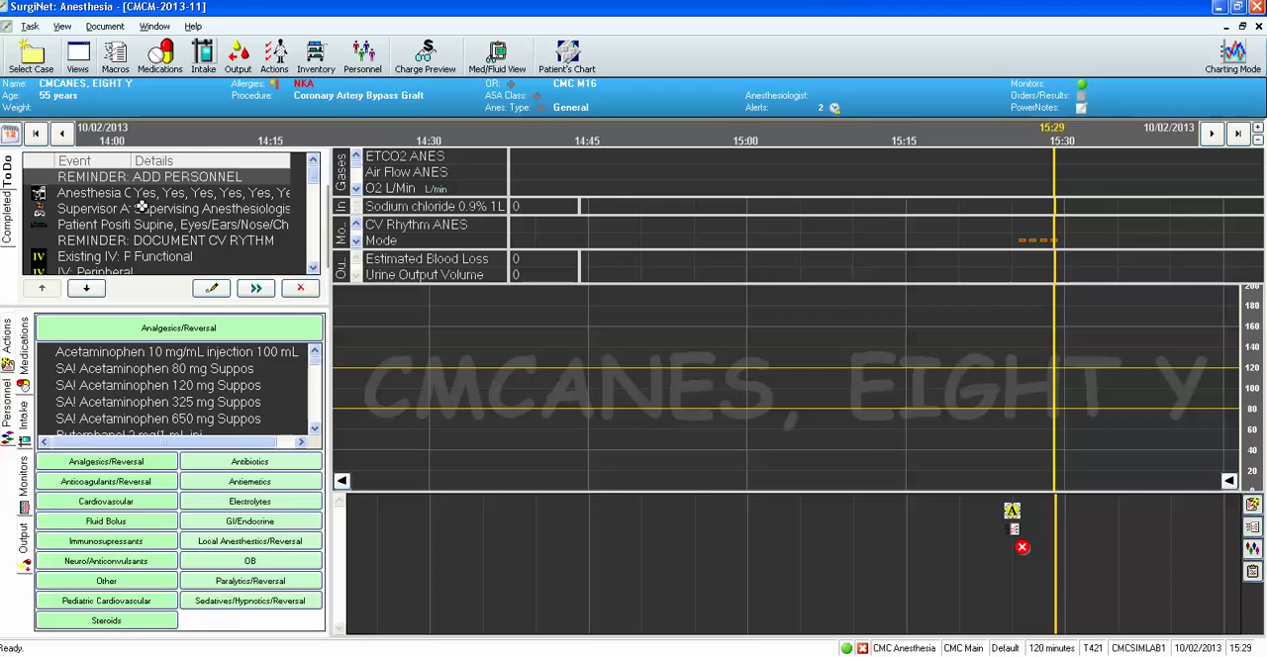
View the details of the ADD PERSONNEL reminder and close them without changes.
left_click(211, 290)
left_click(211, 290)
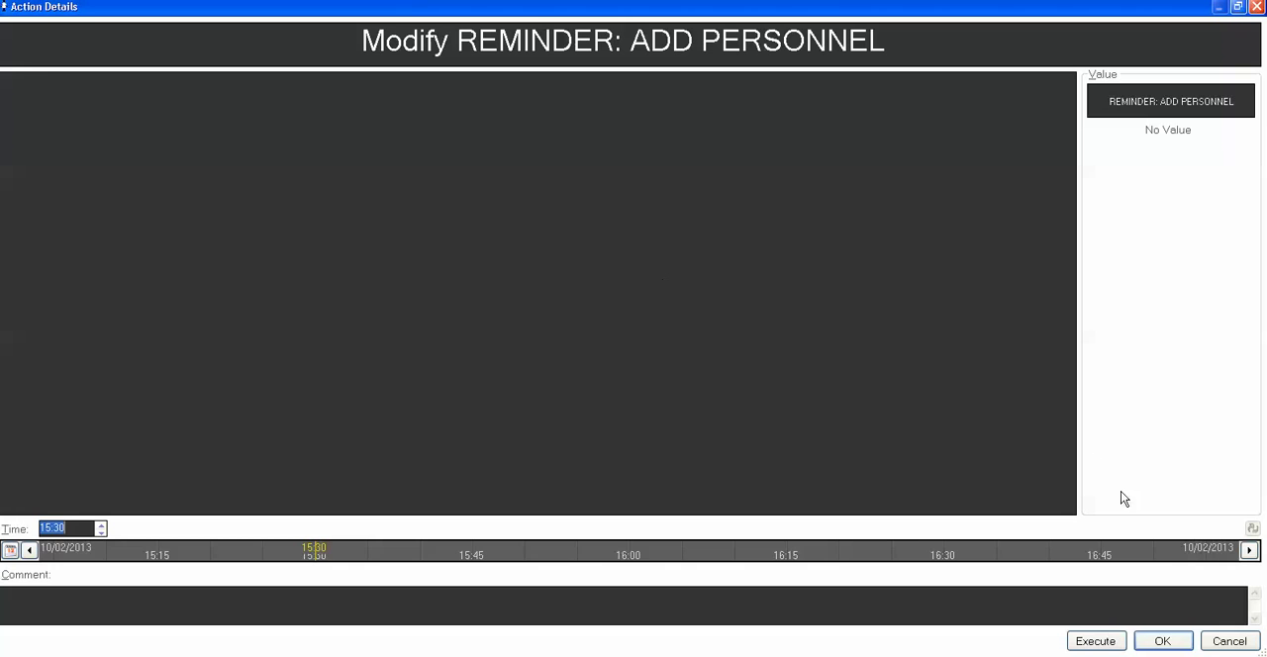
left_click(1230, 641)
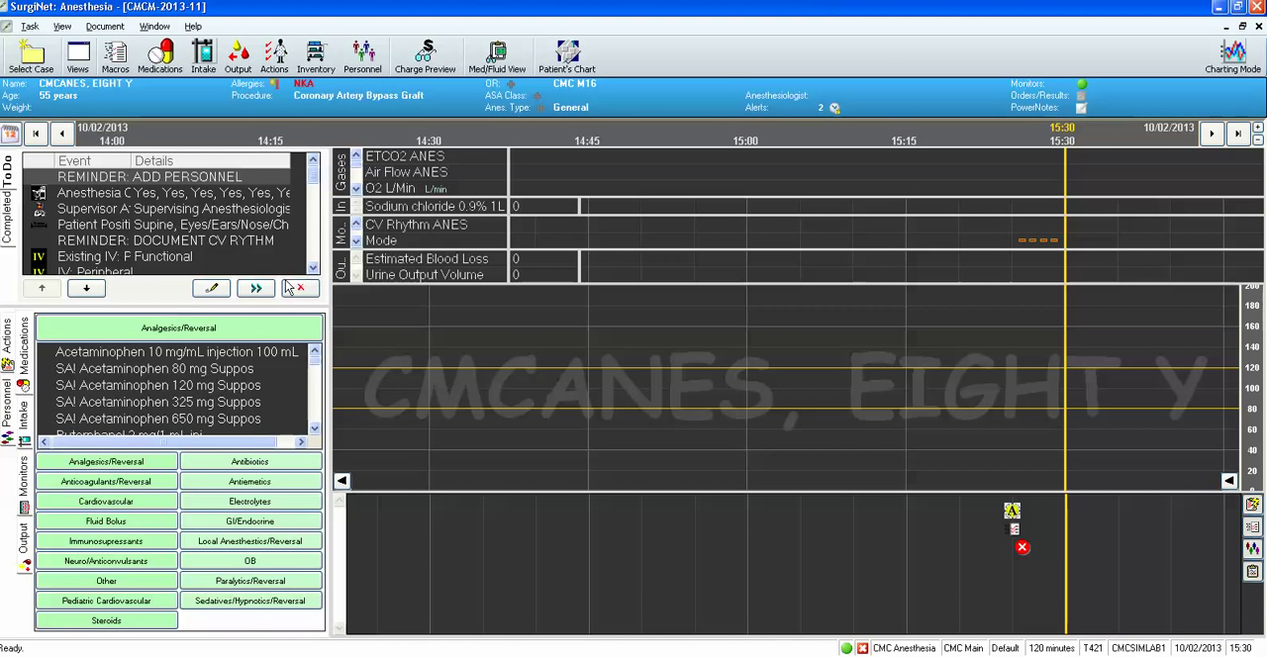
Chart the SIMLAB1 anesthesiologist near the Anesthesia Start marker, and remove the ADD PERSONNEL reminder from the to-do list.
left_click(12, 413)
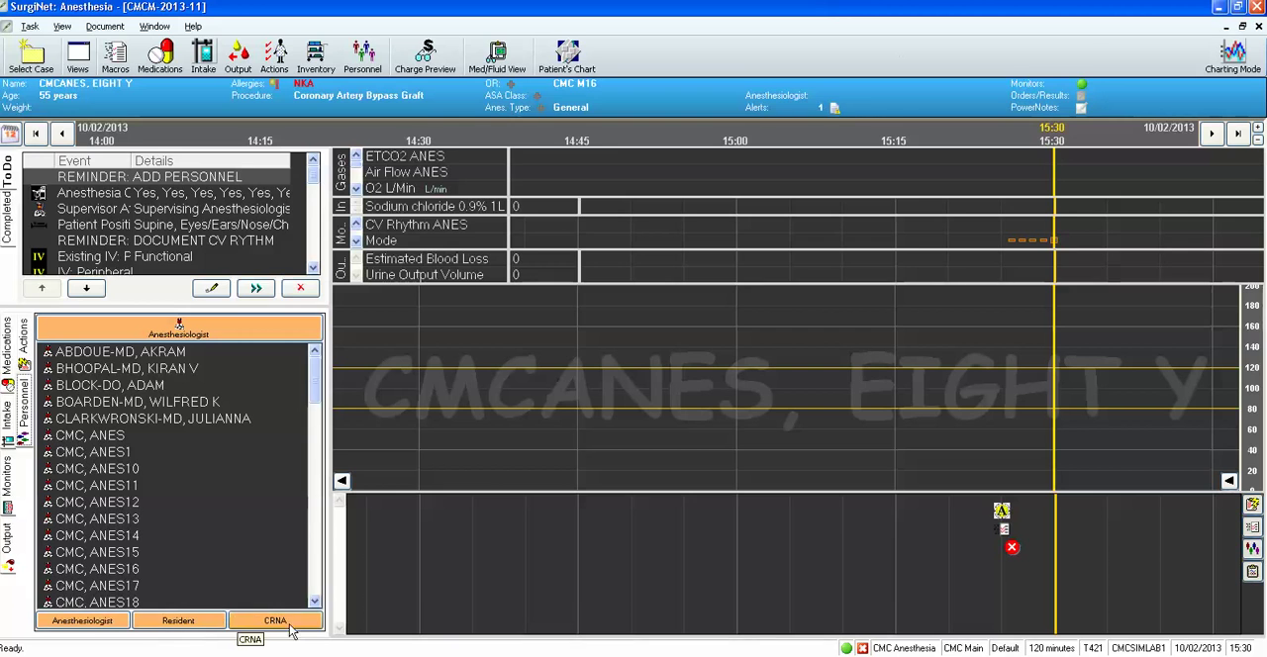
left_click(100, 627)
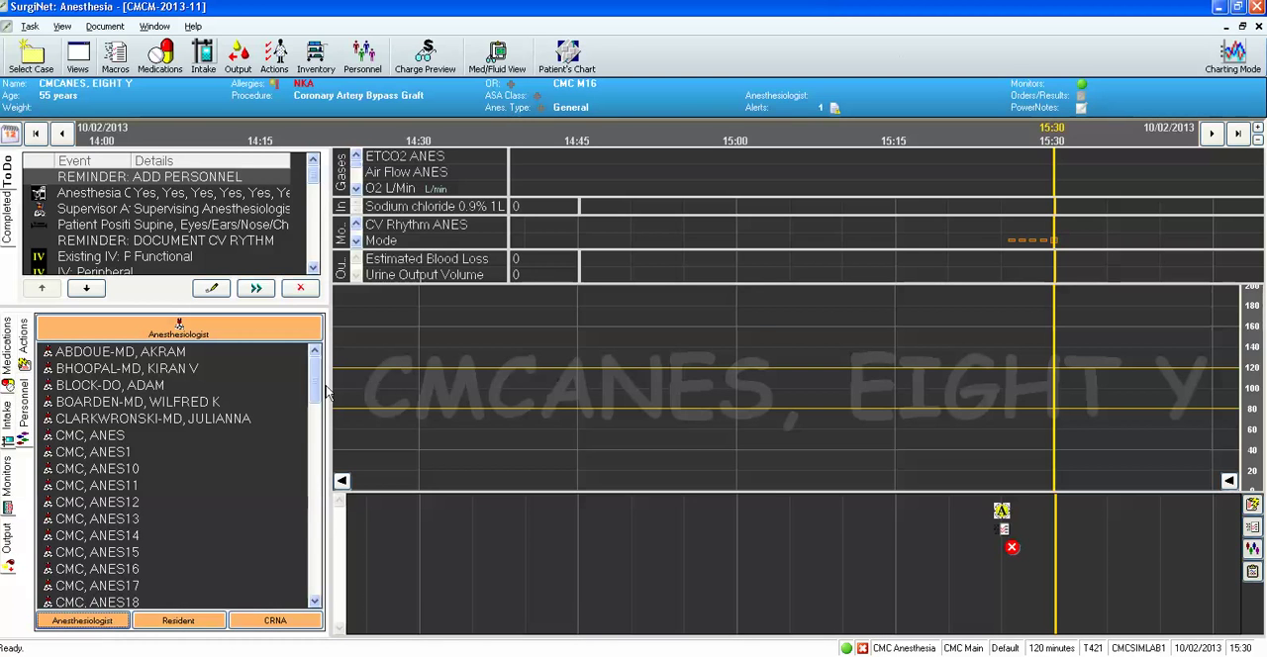
scroll(315, 406, "down", 6)
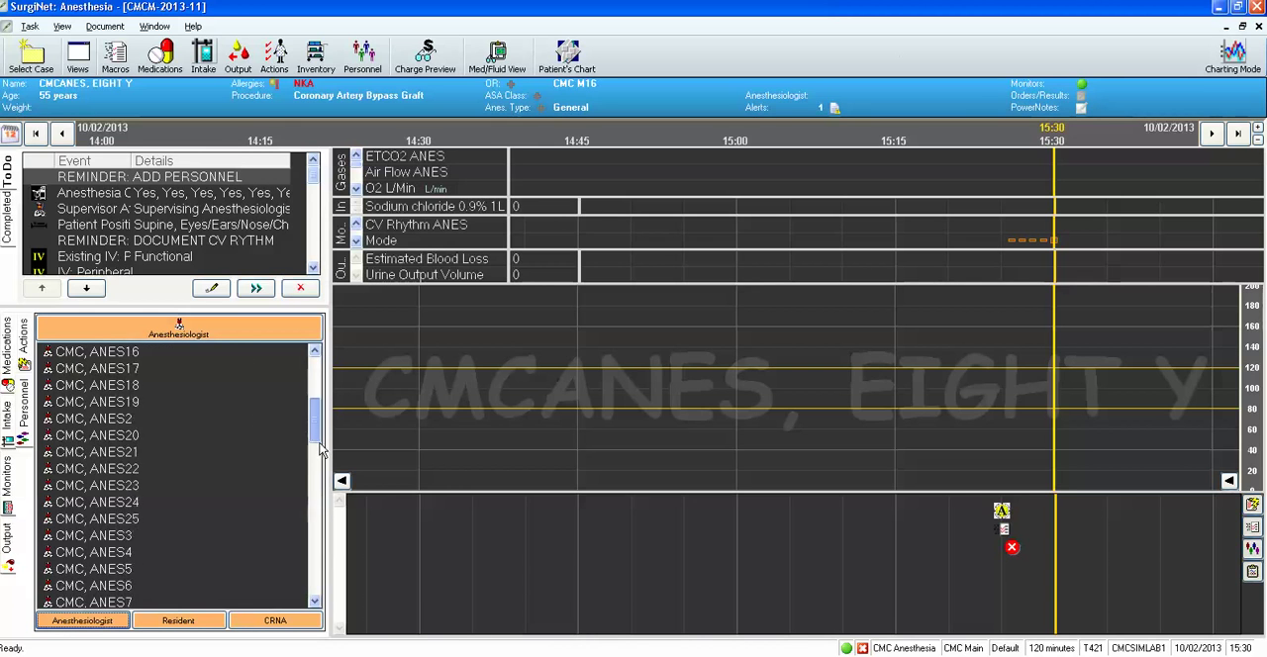
left_click_drag(319, 459, 320, 467)
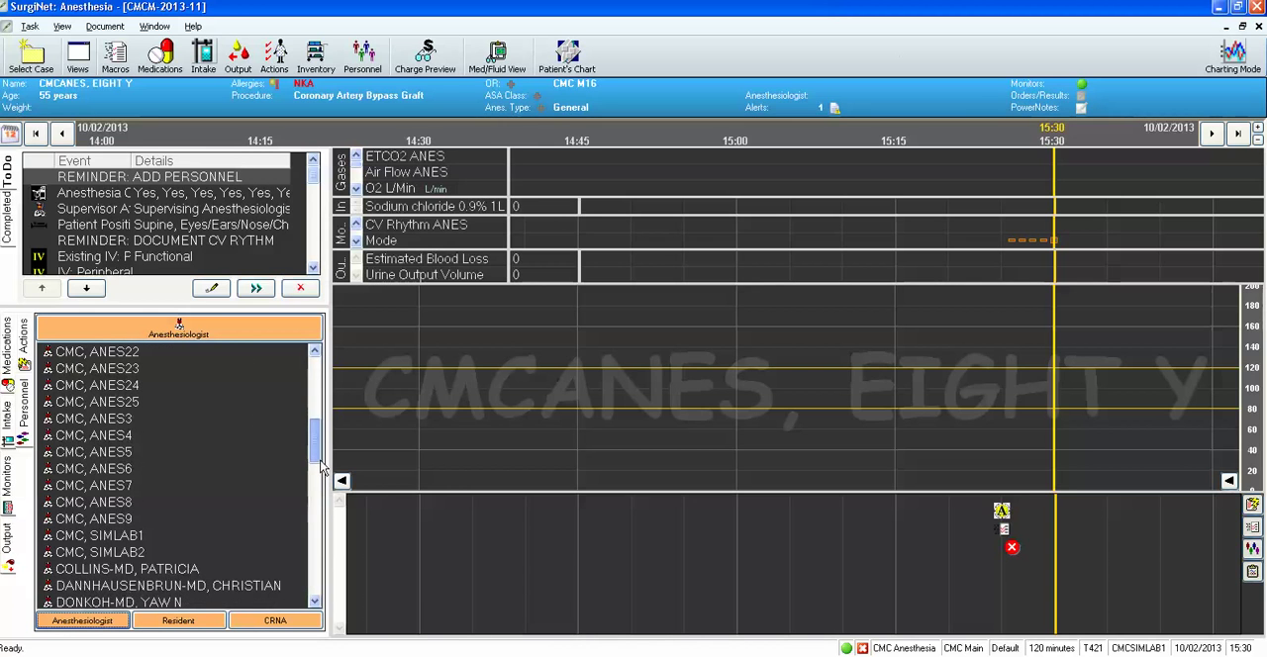
left_click(131, 537)
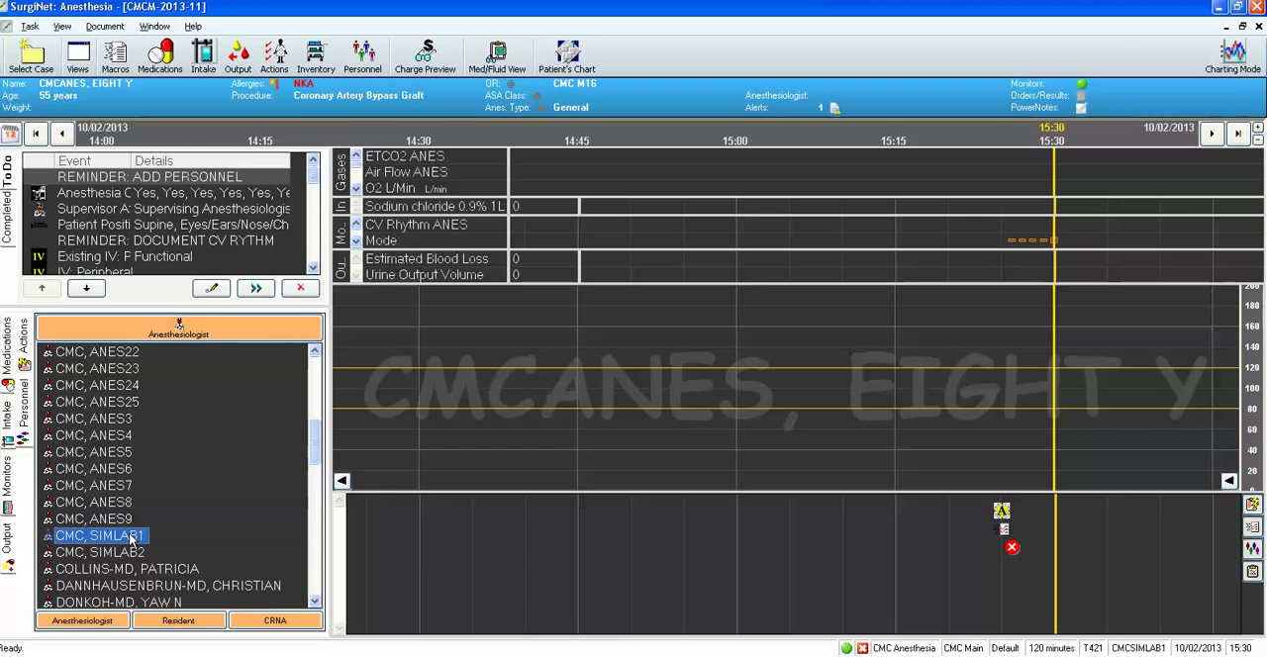
left_click_drag(133, 542, 998, 584)
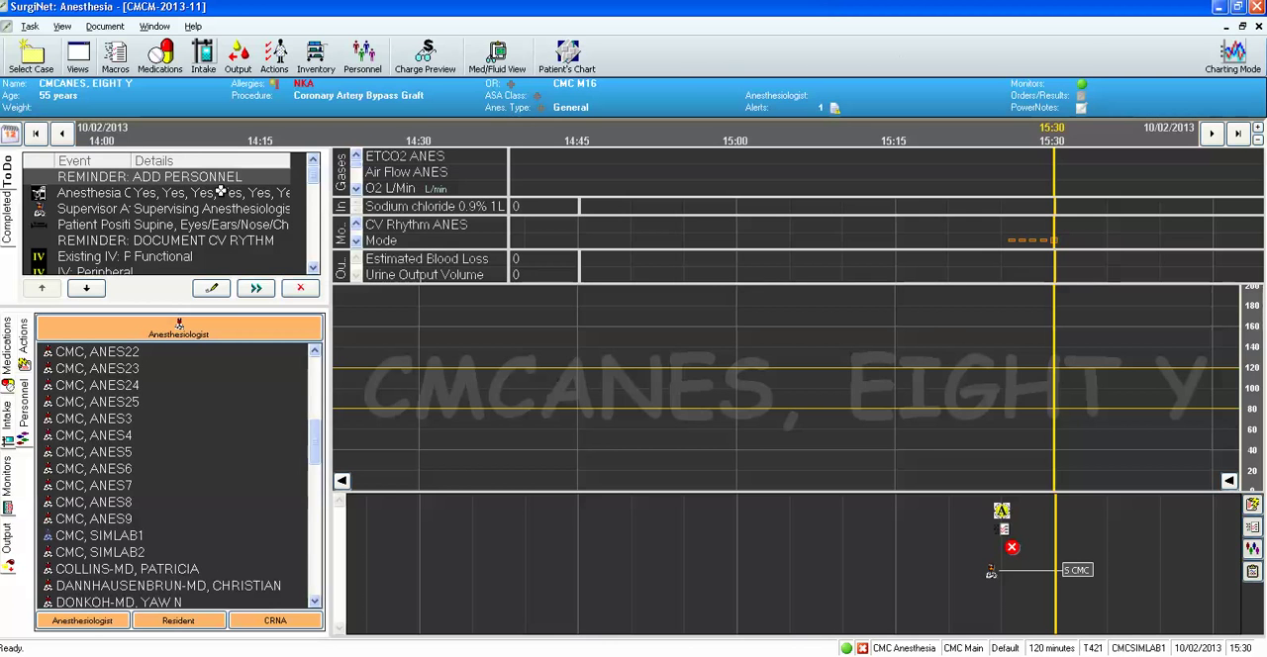
left_click(301, 289)
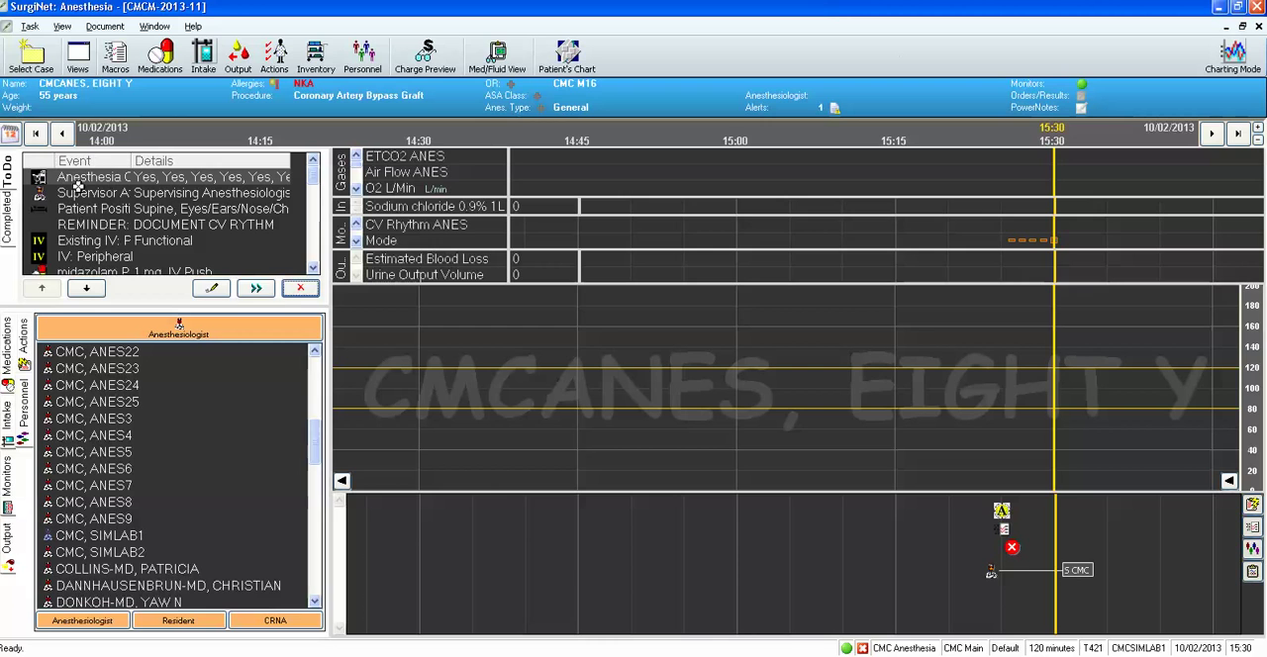
Widen the to-do Event column, and set Antibiotic given by Anesthesia and Patient Taking Beta Blocker to Yes in the Anesthesia Checklist.
left_click_drag(130, 161, 174, 160)
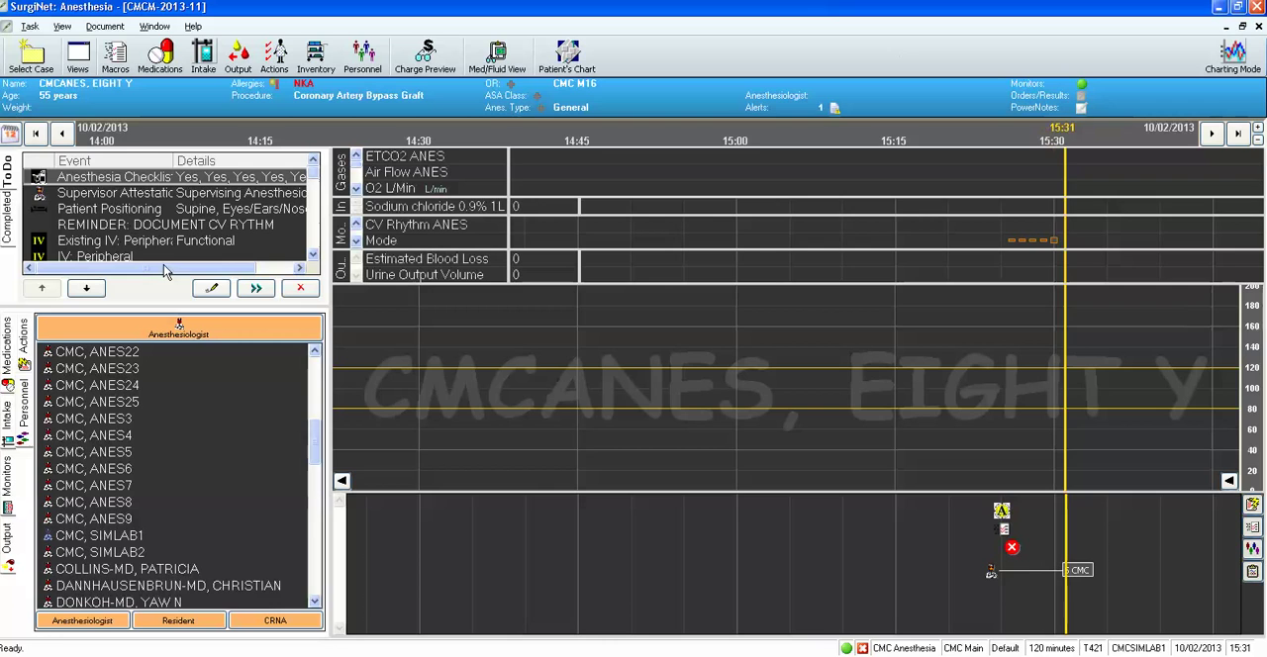
left_click(209, 290)
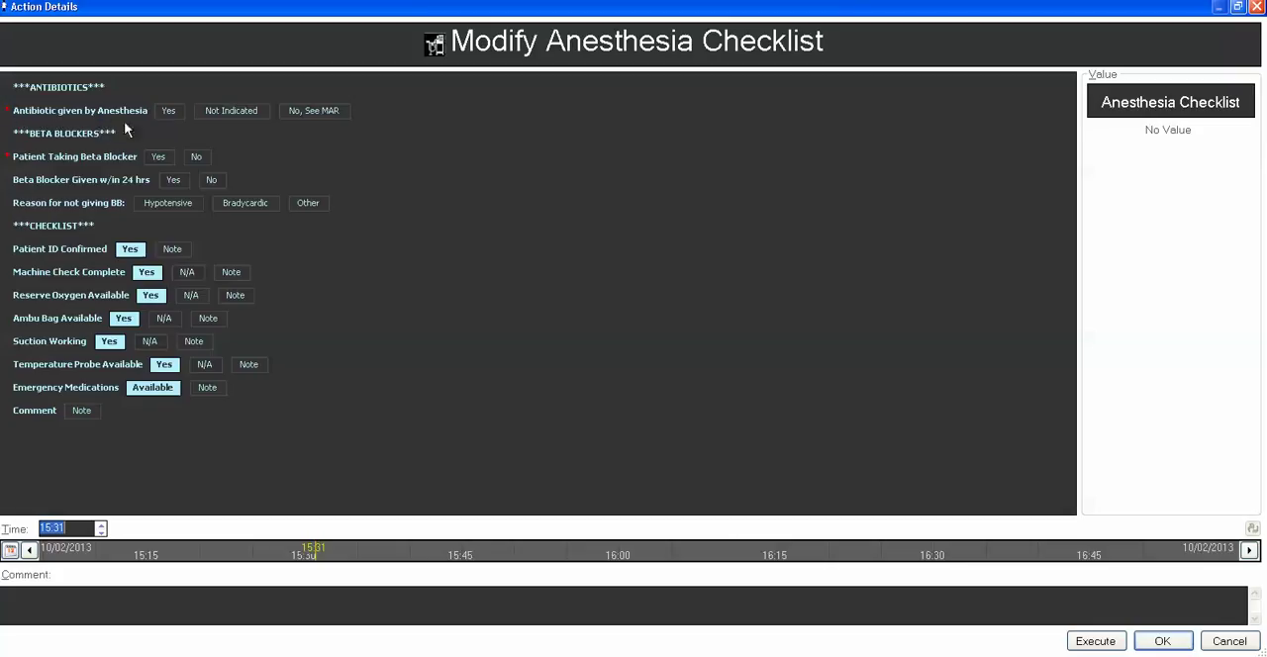
left_click(168, 112)
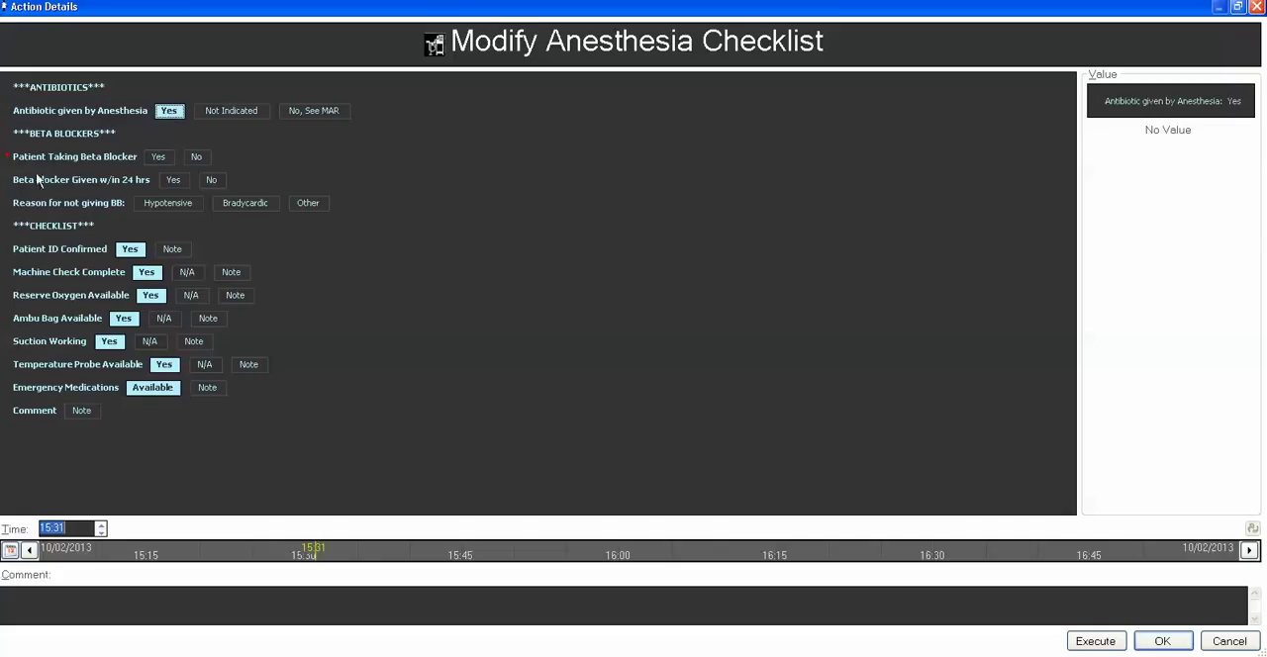
left_click(158, 158)
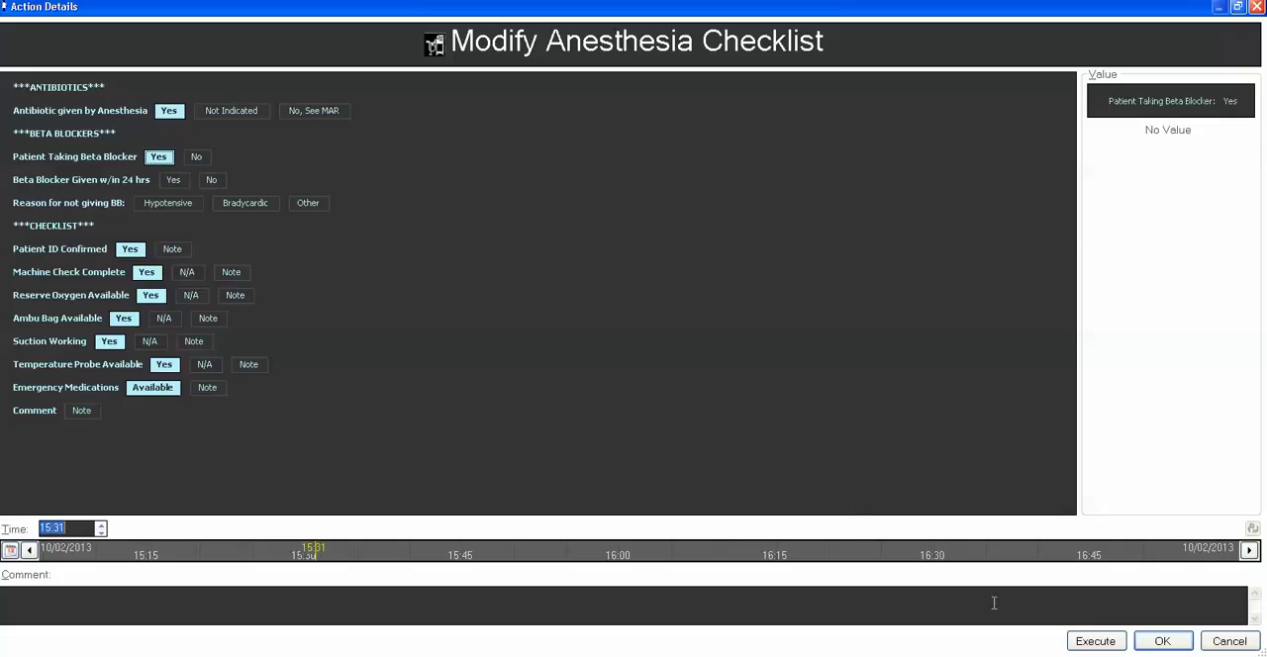
left_click(1162, 641)
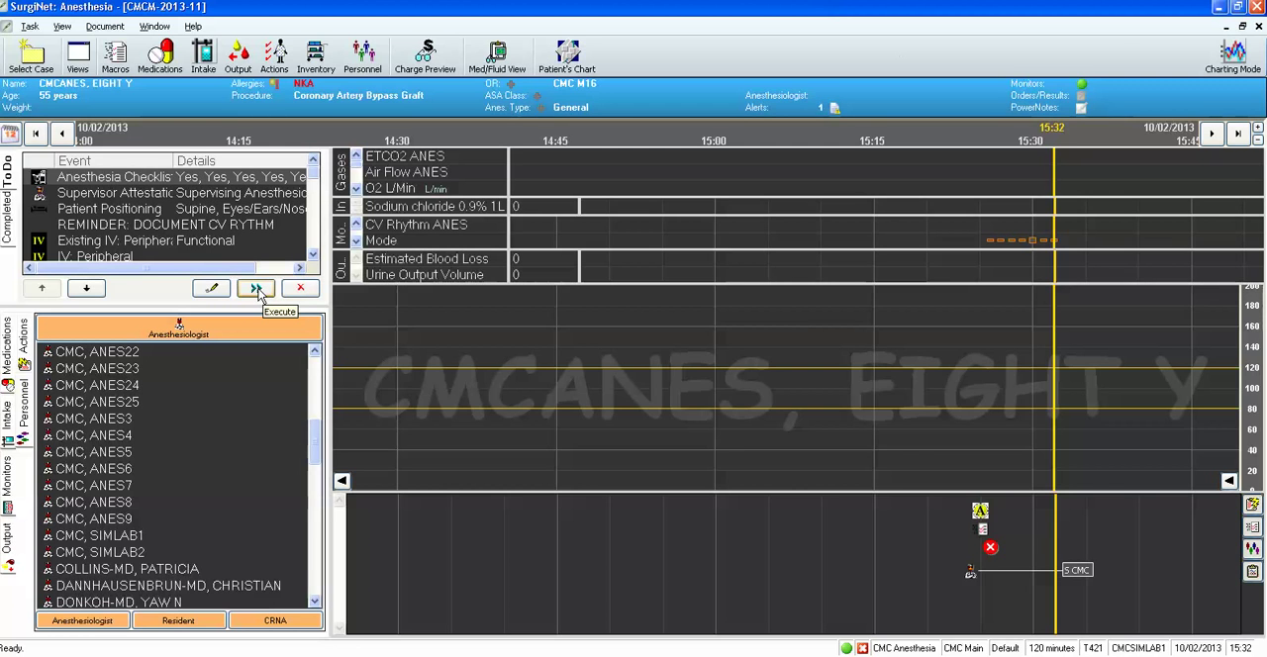
Chart the Anesthesia Checklist, and chart Supervisor Attestations with "present for and" selected for induction, key portions, throughout and emergence.
double_click(240, 176)
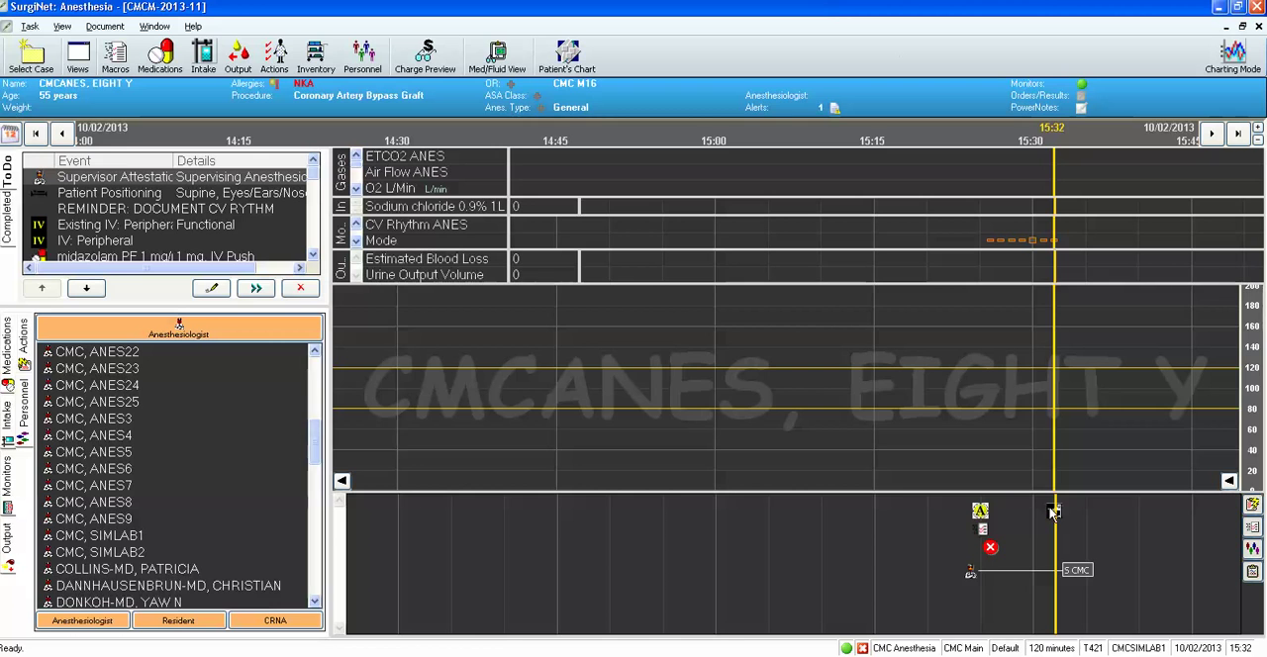
mouse_move(1054, 513)
left_click(215, 294)
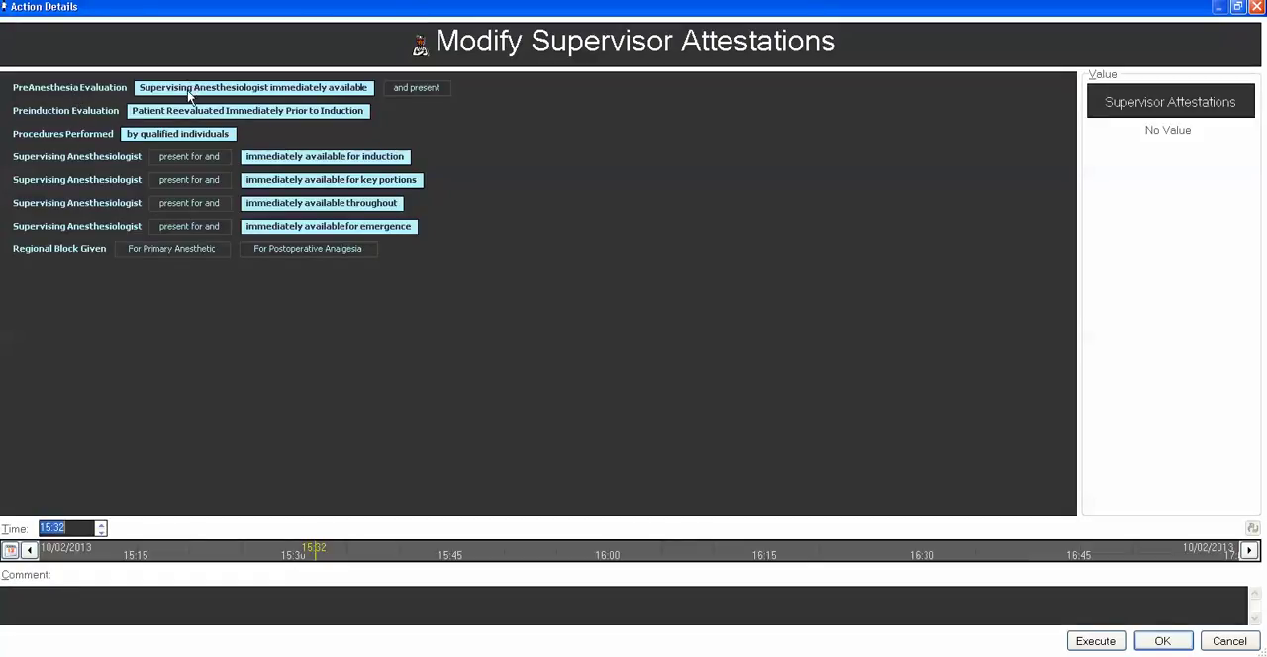
left_click(177, 161)
left_click(190, 182)
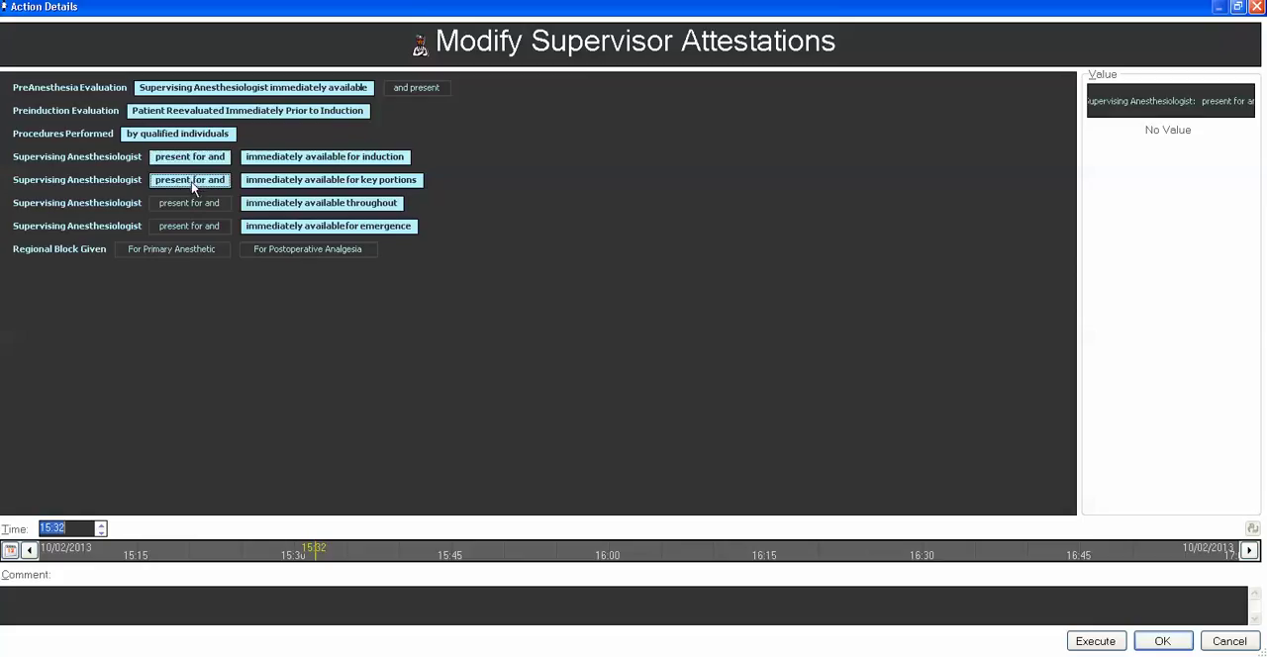
left_click(203, 202)
left_click(220, 231)
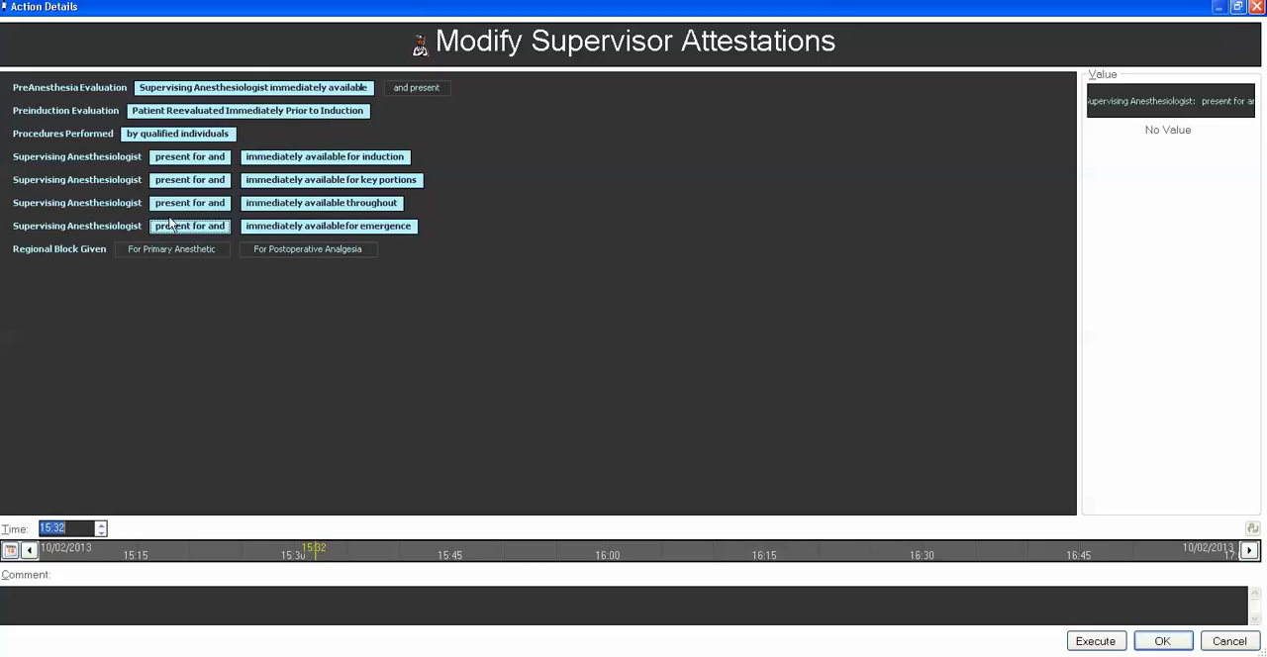
left_click(1093, 642)
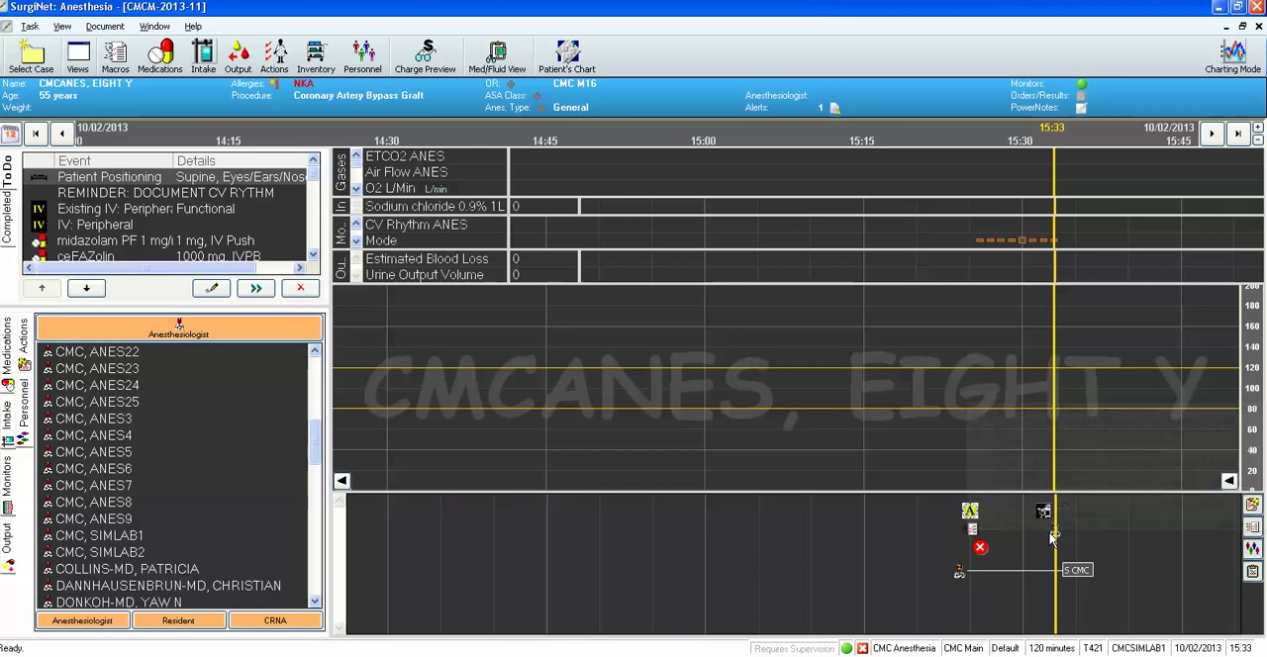
Sign the charted Supervisor Attestations by entering the supervisor's user name and account password in the authorizing signature.
right_click(1054, 540)
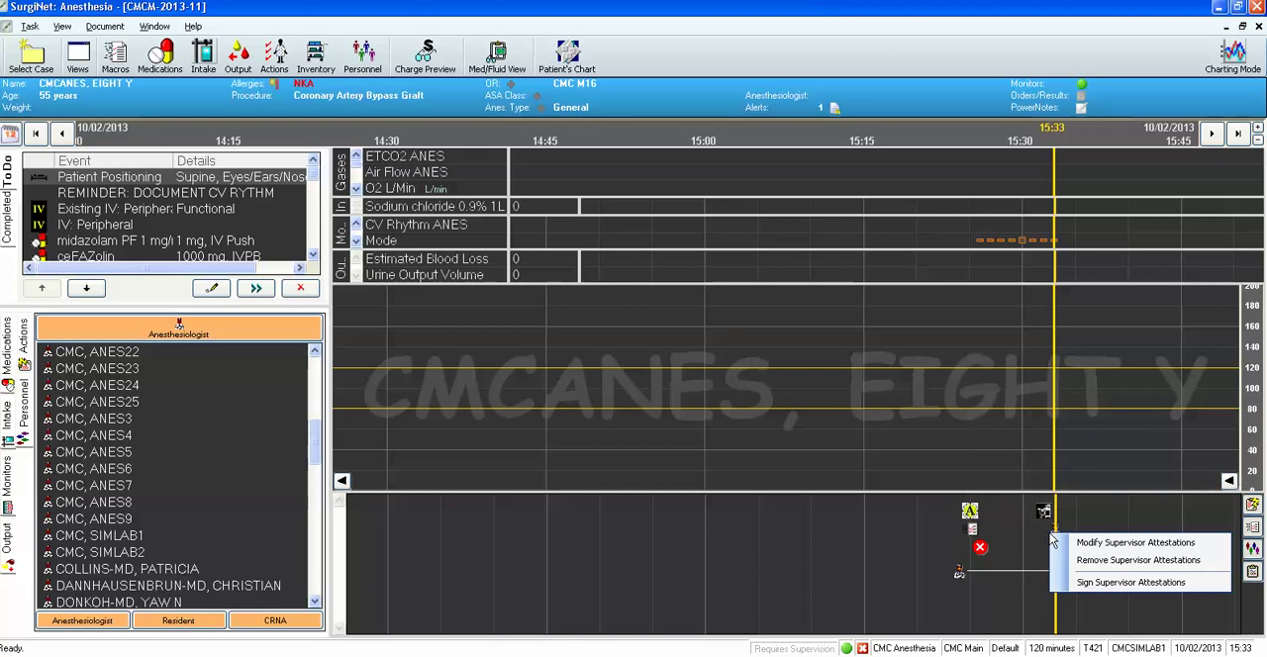
left_click(1109, 584)
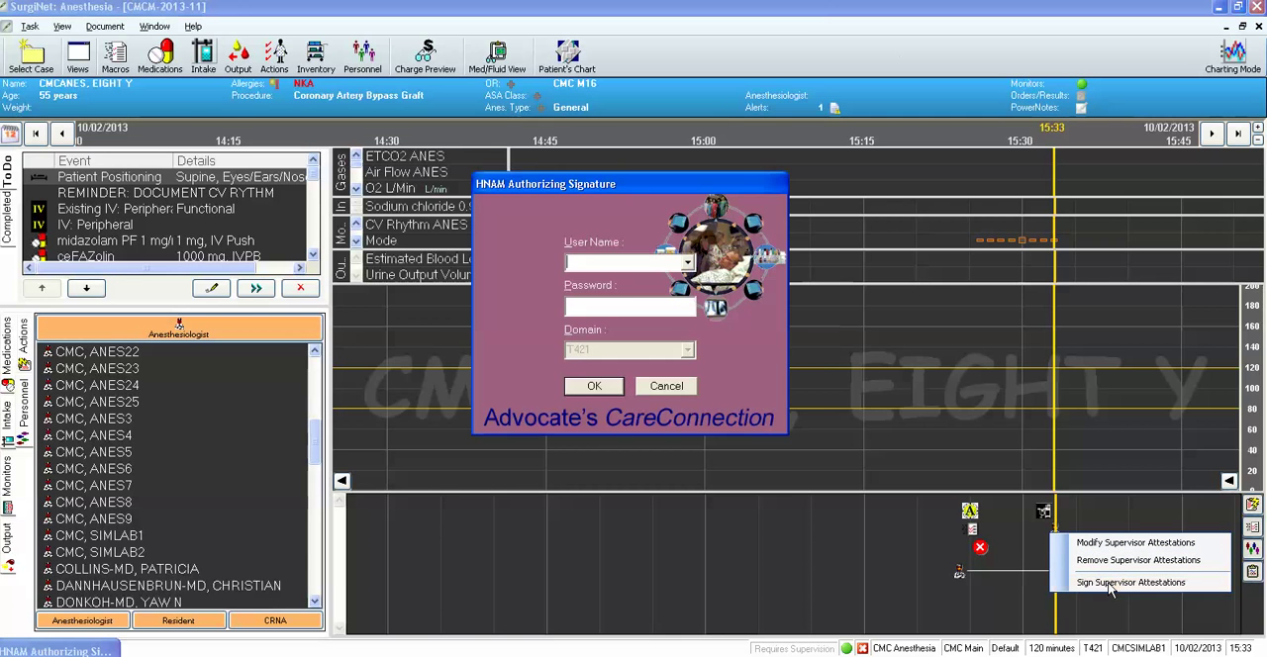
type("cmcsimlab***")
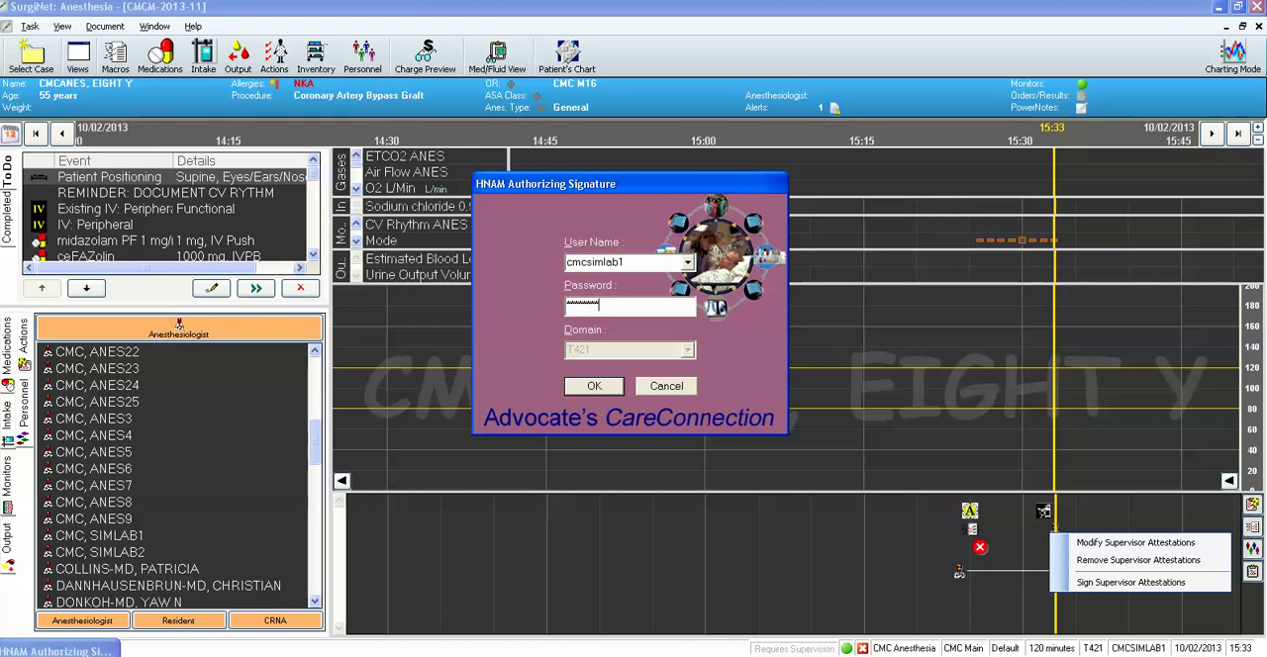
left_click(584, 390)
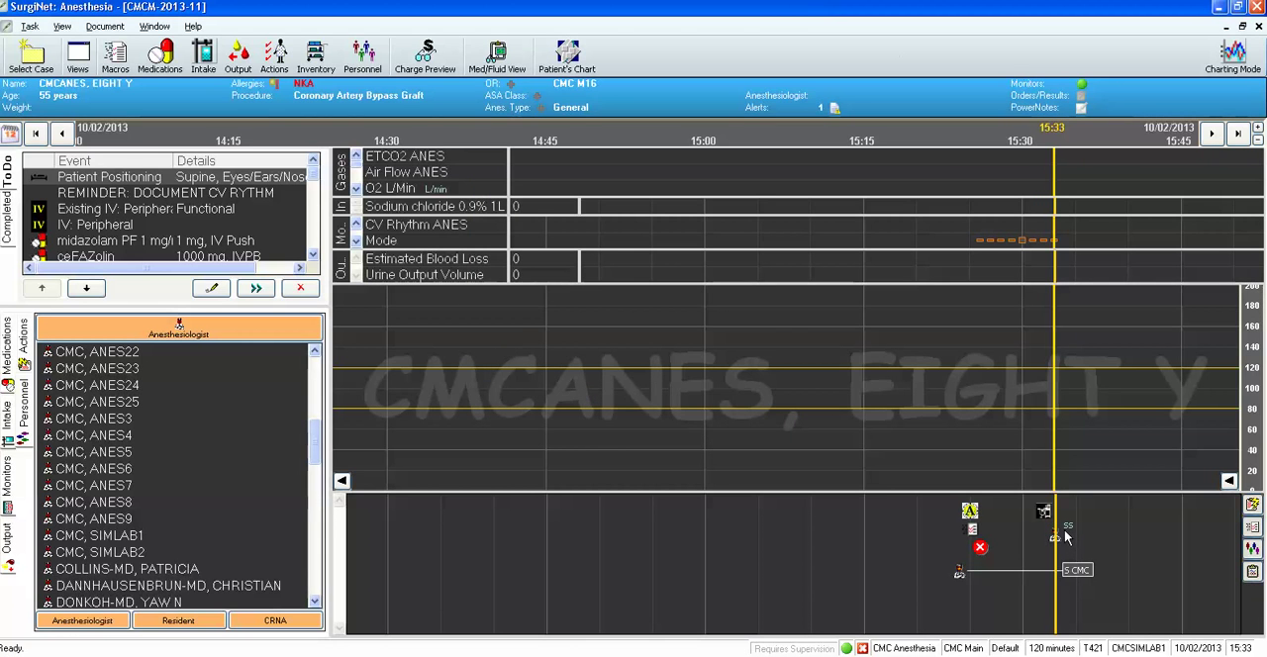
mouse_move(1066, 537)
Chart Patient Positioning with ET Tube Confirmation N/A, Right Arm Other "test", Left Arm Resting at Side, and the comment "test".
left_click(212, 289)
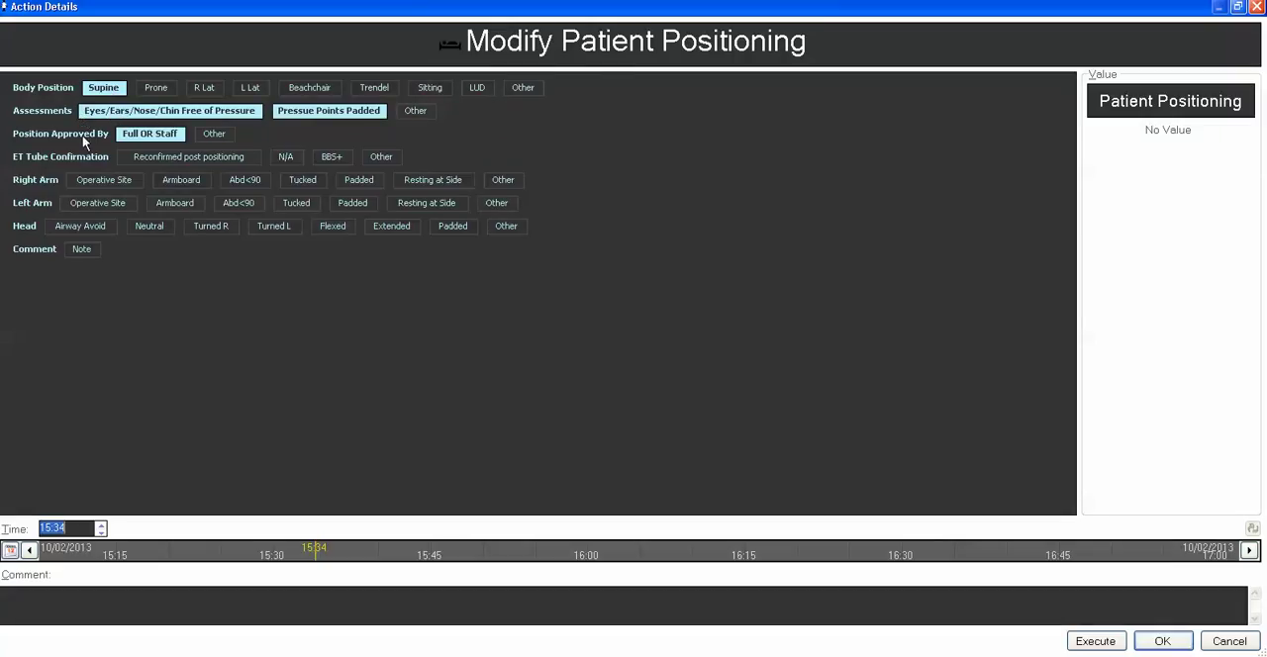
left_click(285, 158)
left_click(175, 185)
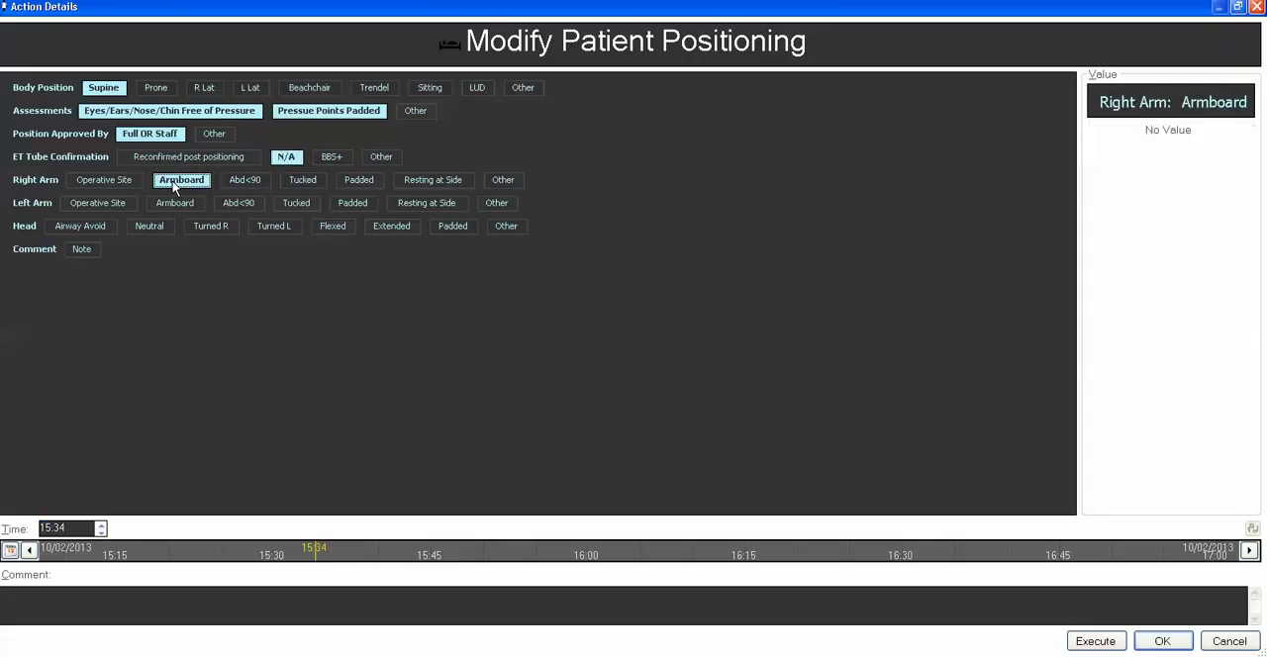
left_click(183, 182)
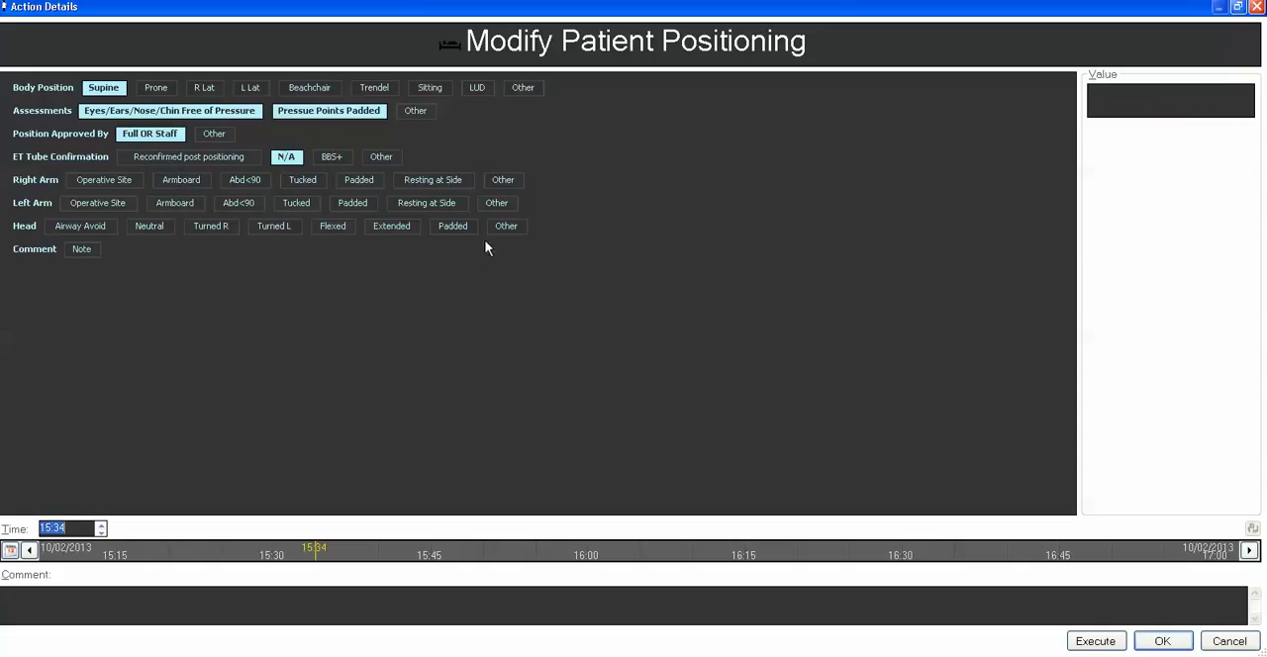
left_click(500, 185)
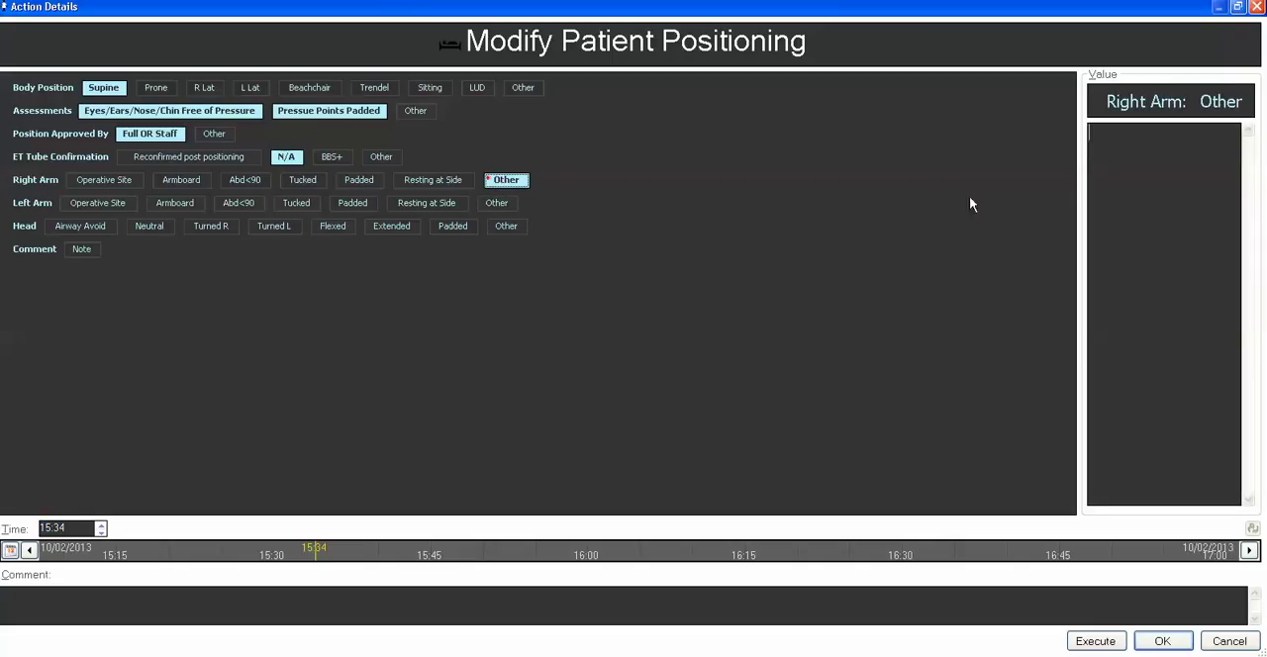
type("test")
left_click(451, 204)
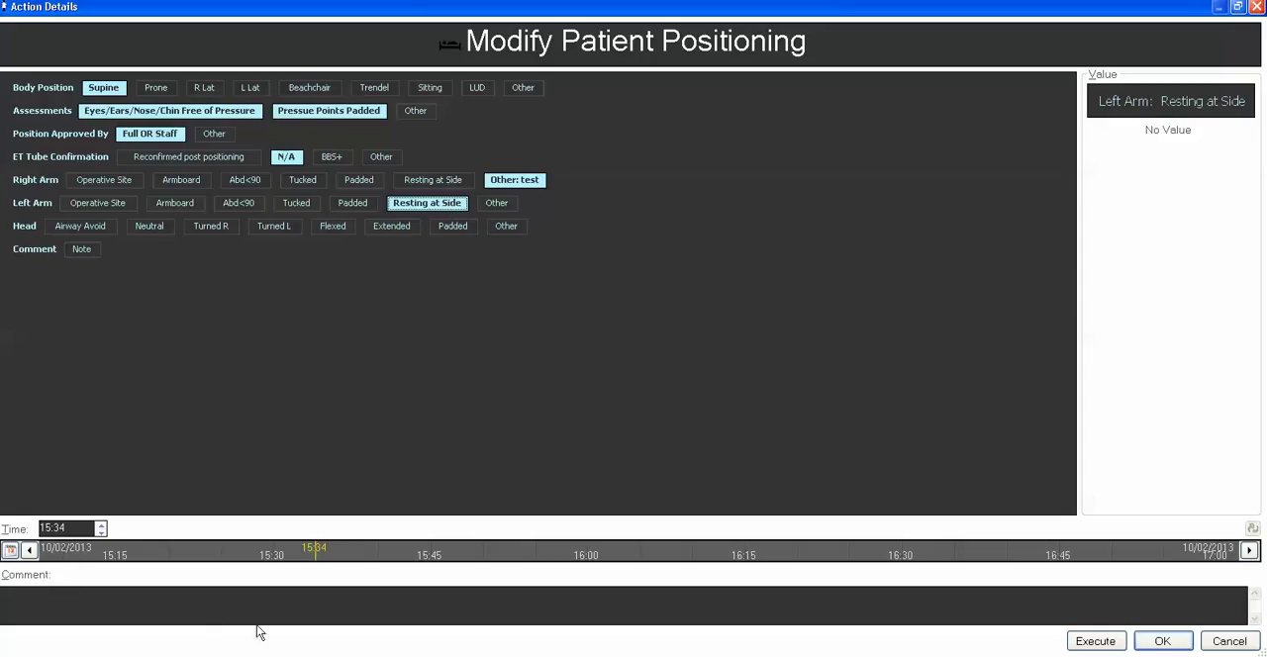
type("test")
mouse_move(175, 655)
left_click(1096, 643)
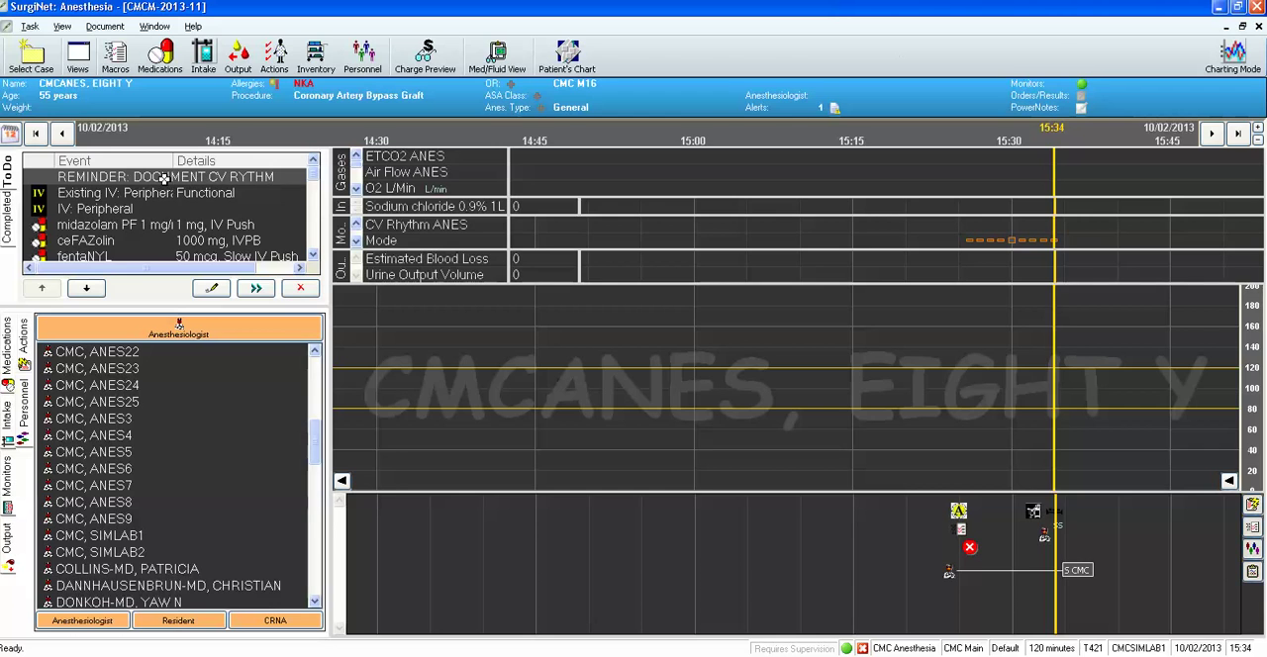
Remove the DOCUMENT CV RYTHM reminder from the to-do list, and chart Sinus as the CV Rhythm ANES value at 15:15.
left_click(302, 289)
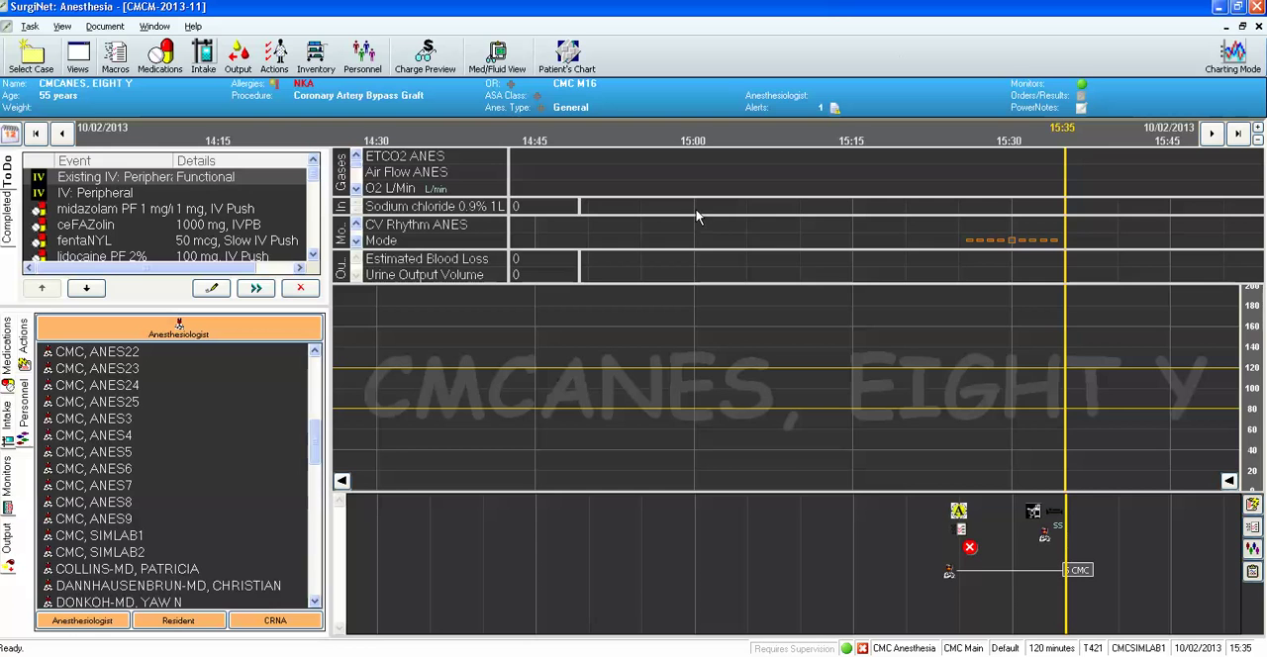
left_click(850, 229)
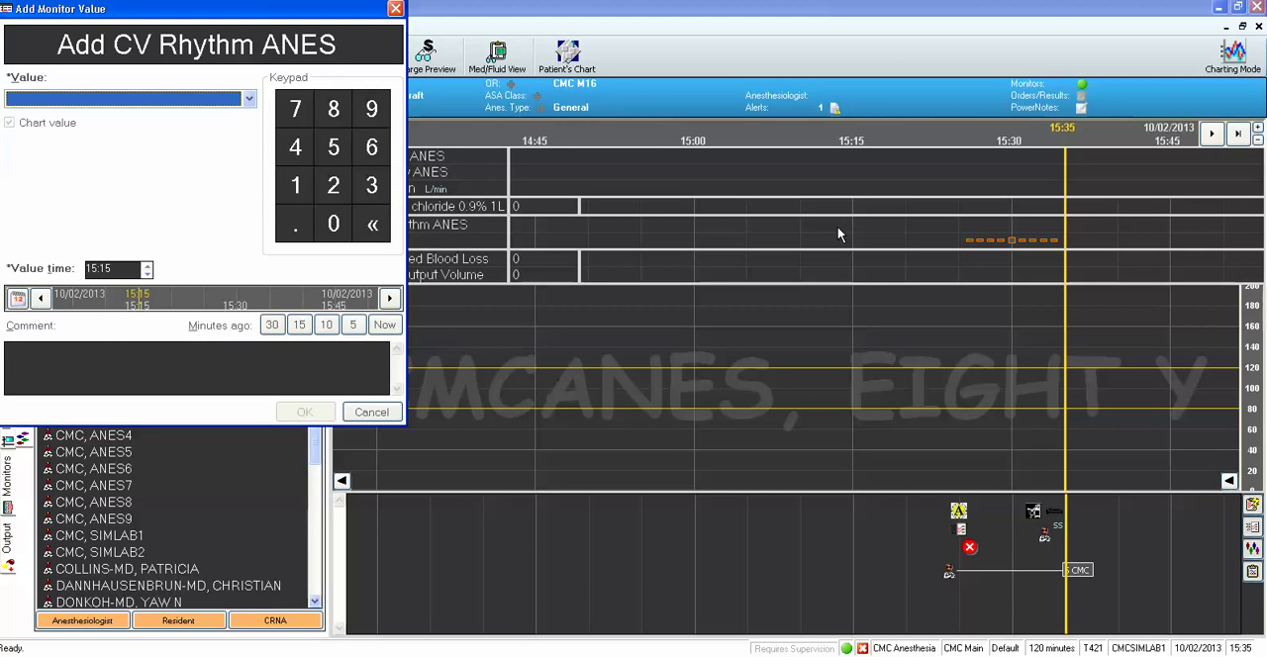
left_click(249, 101)
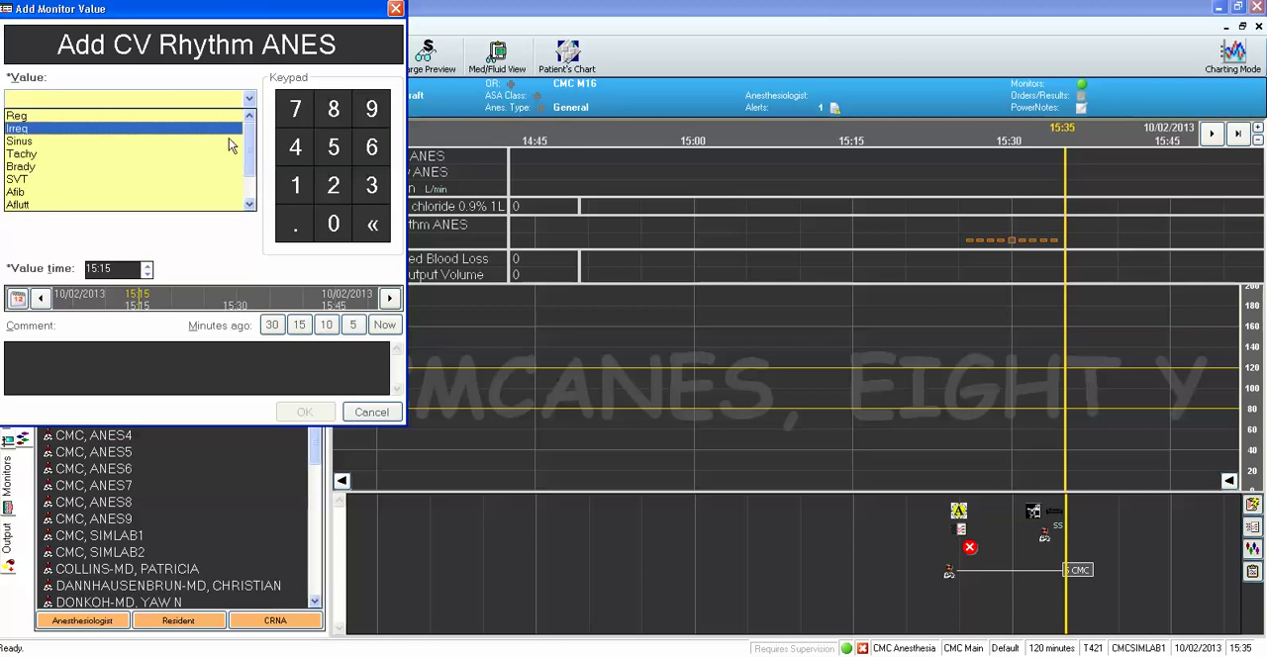
left_click(229, 141)
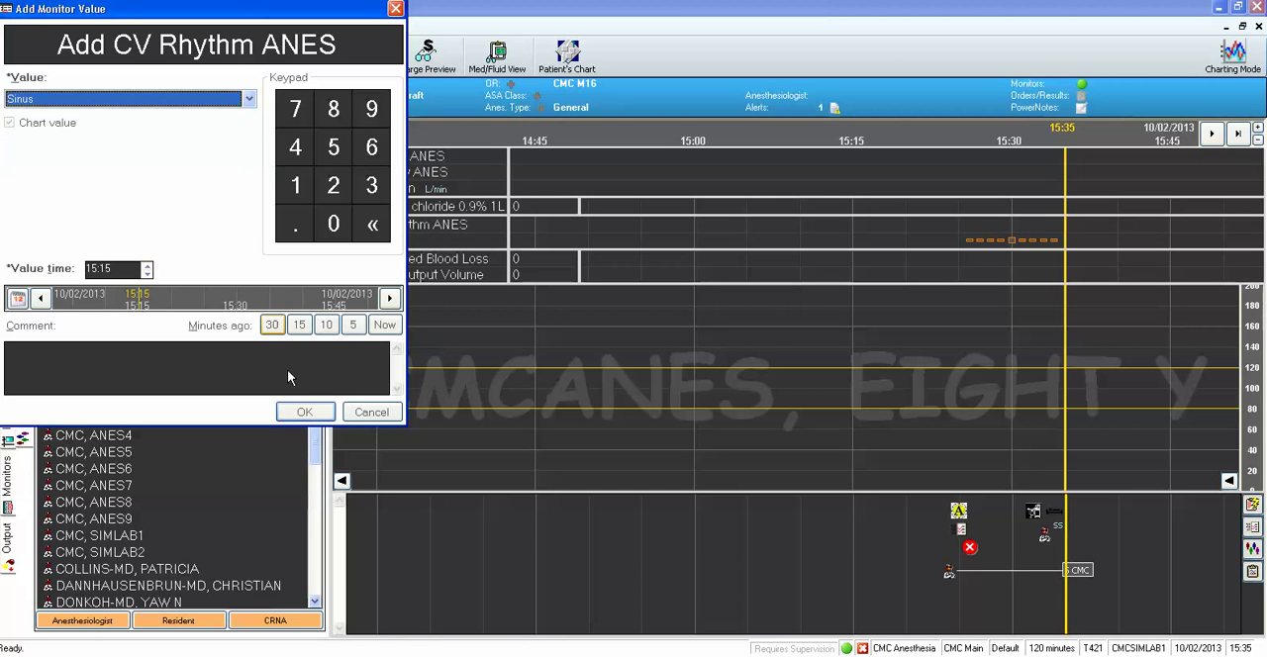
left_click(304, 413)
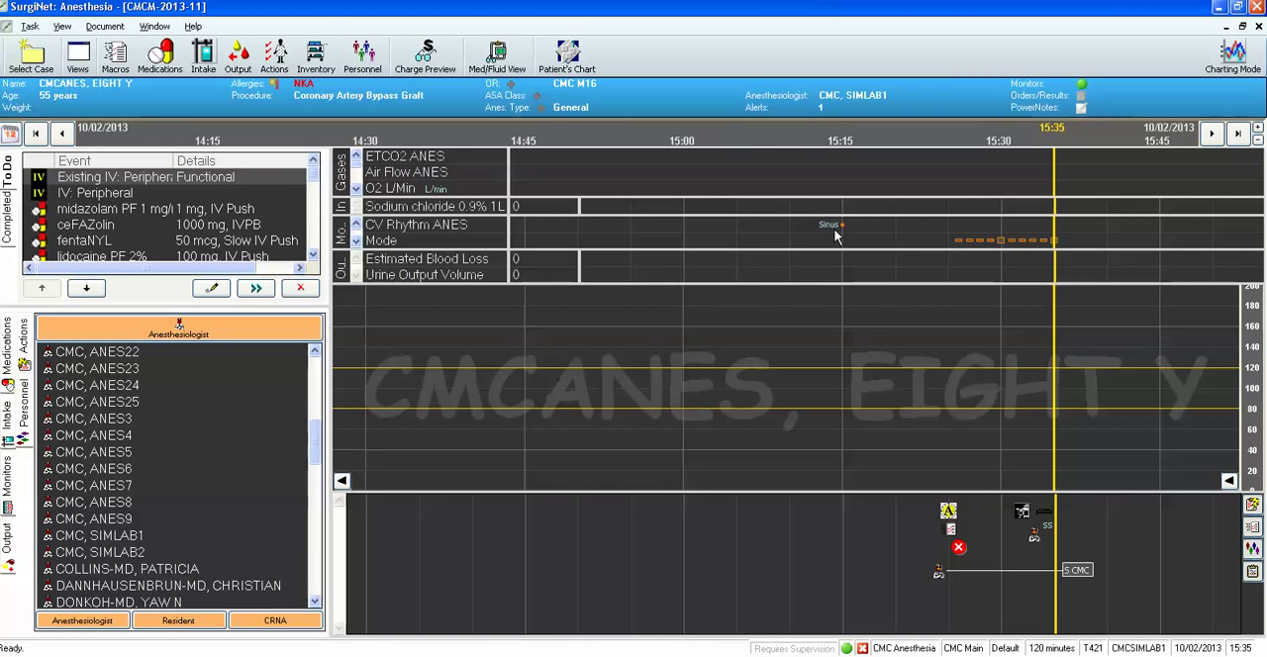
mouse_move(842, 229)
Chart Sinus as the CV Rhythm ANES value at 15:20 and 15:25, and try to chart it at 15:29.
left_click(893, 231)
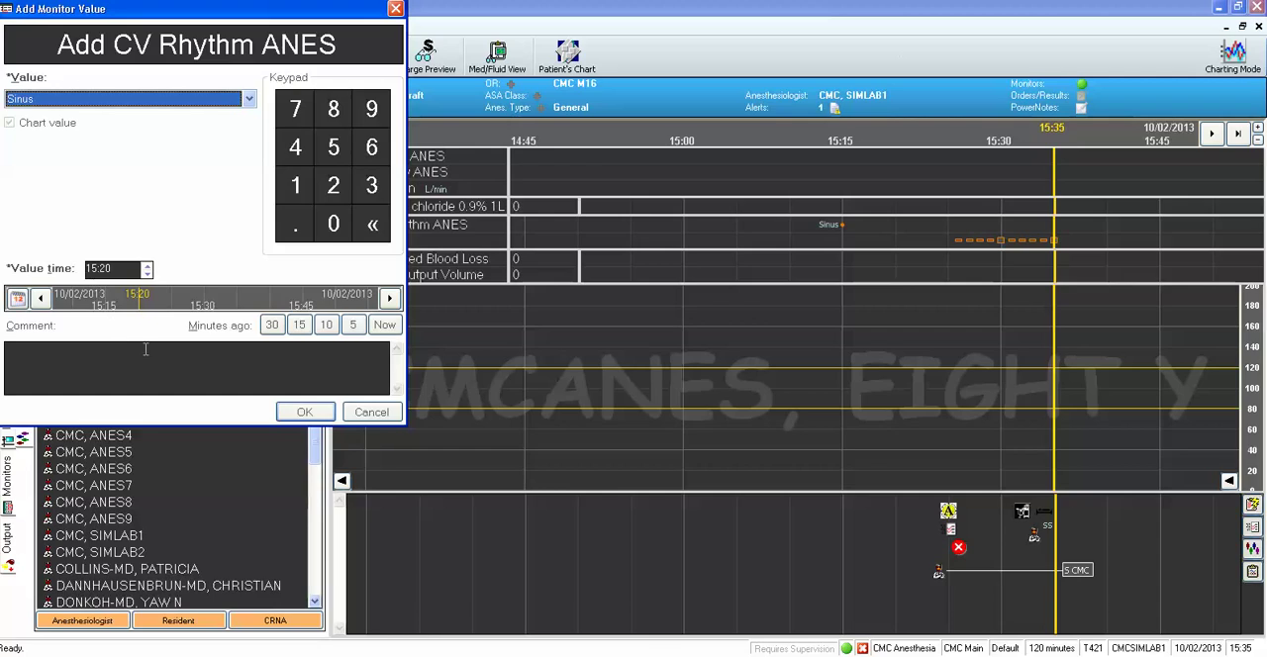
left_click(309, 418)
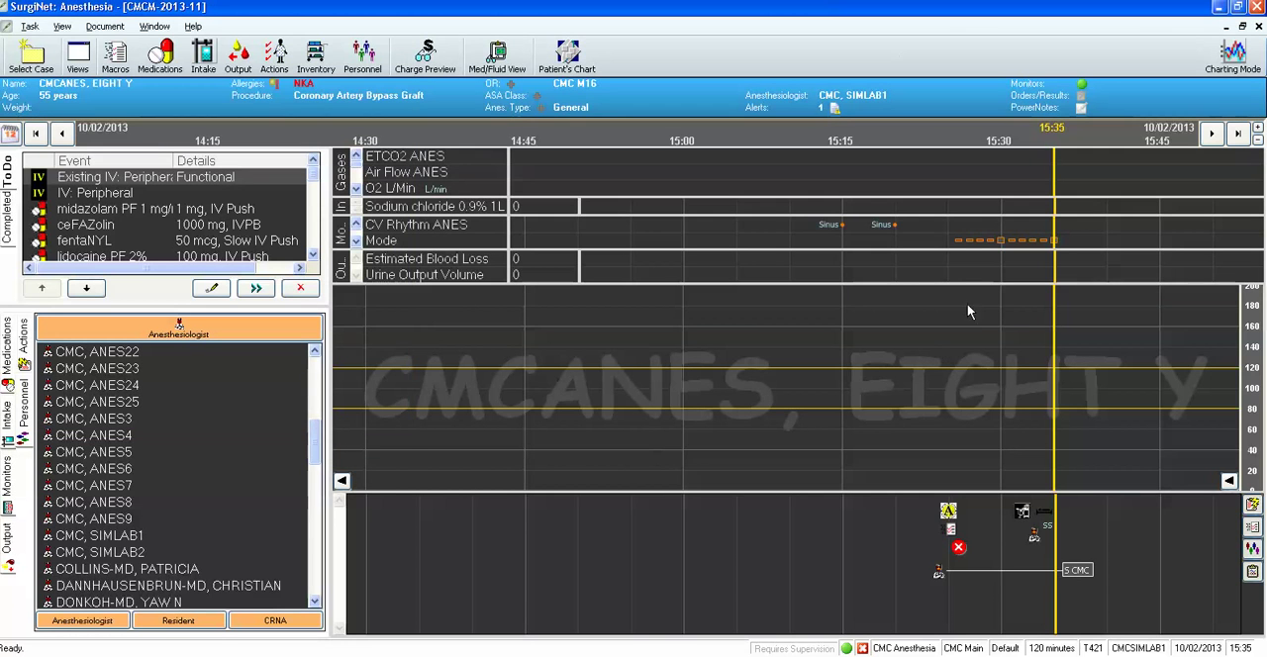
left_click(949, 231)
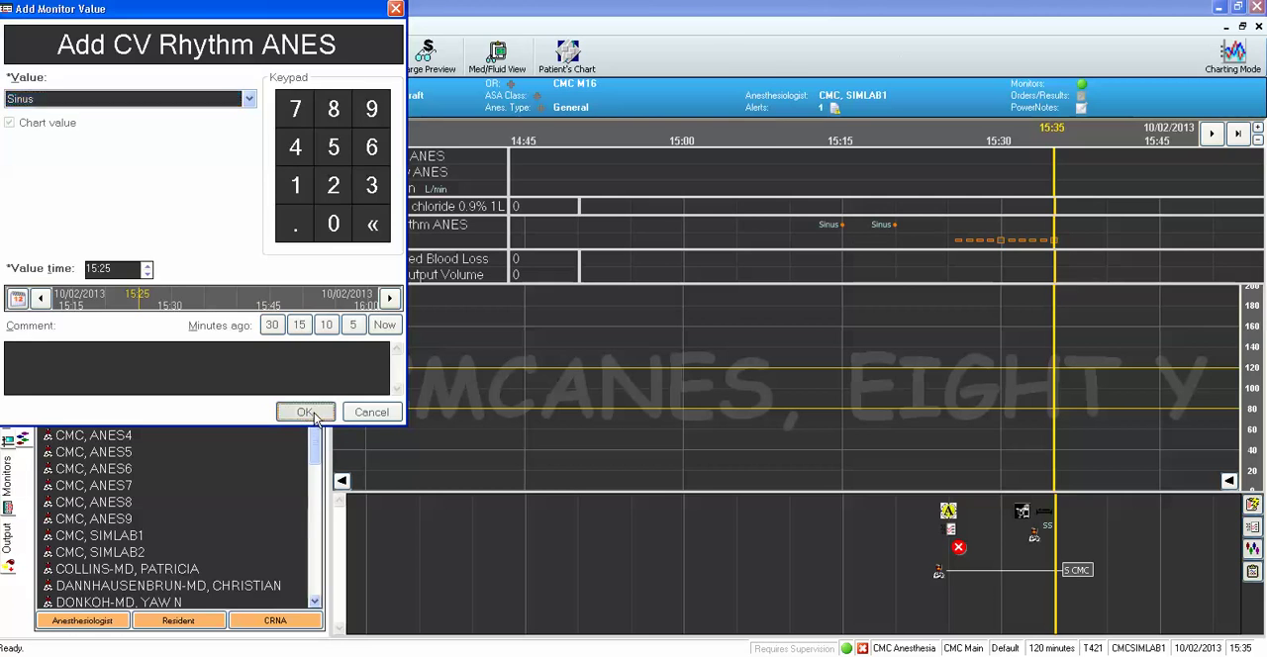
left_click(313, 416)
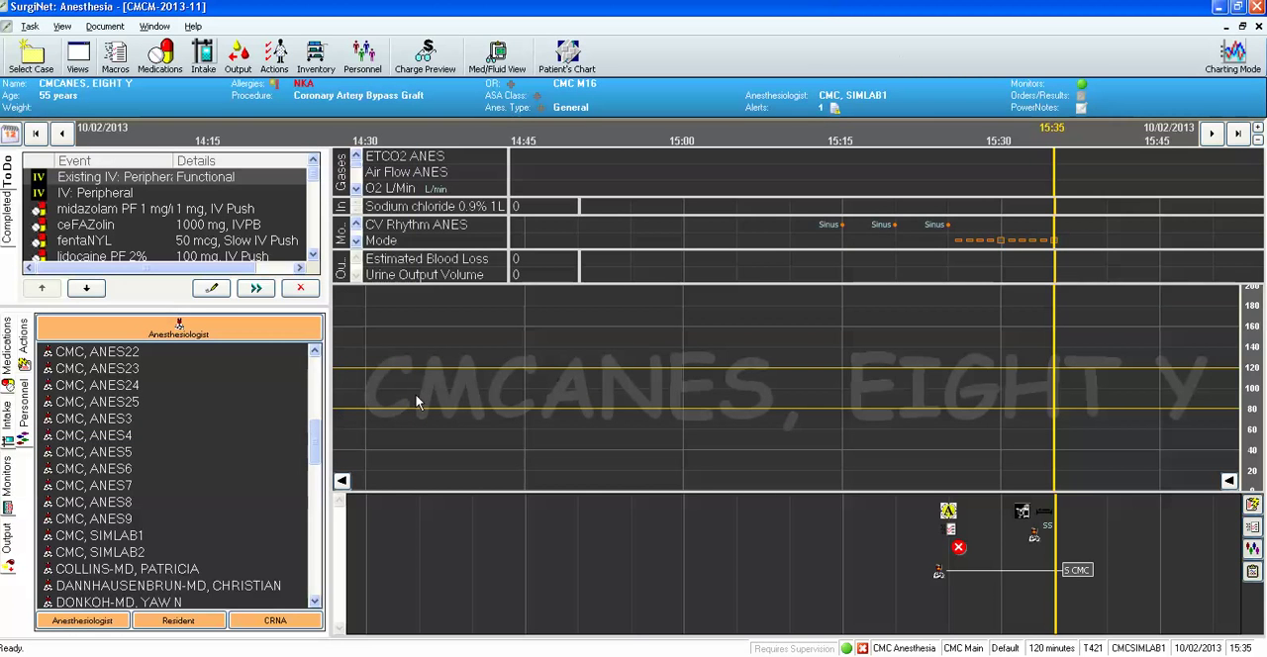
left_click(989, 230)
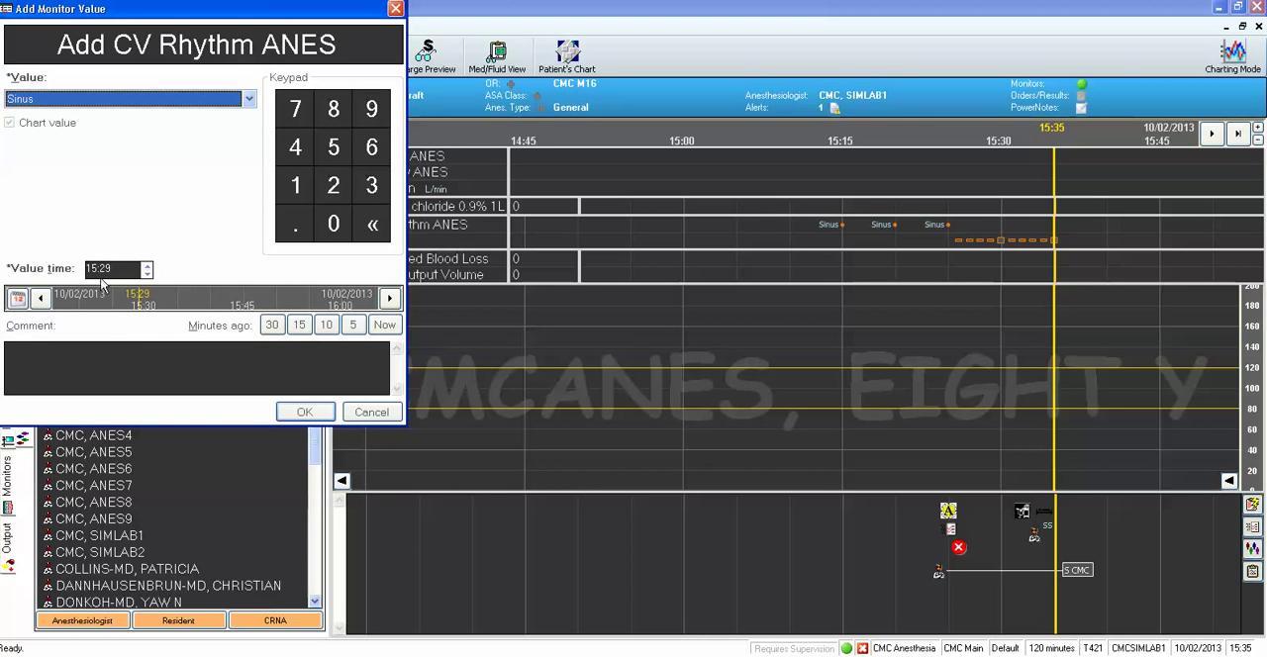
left_click(312, 417)
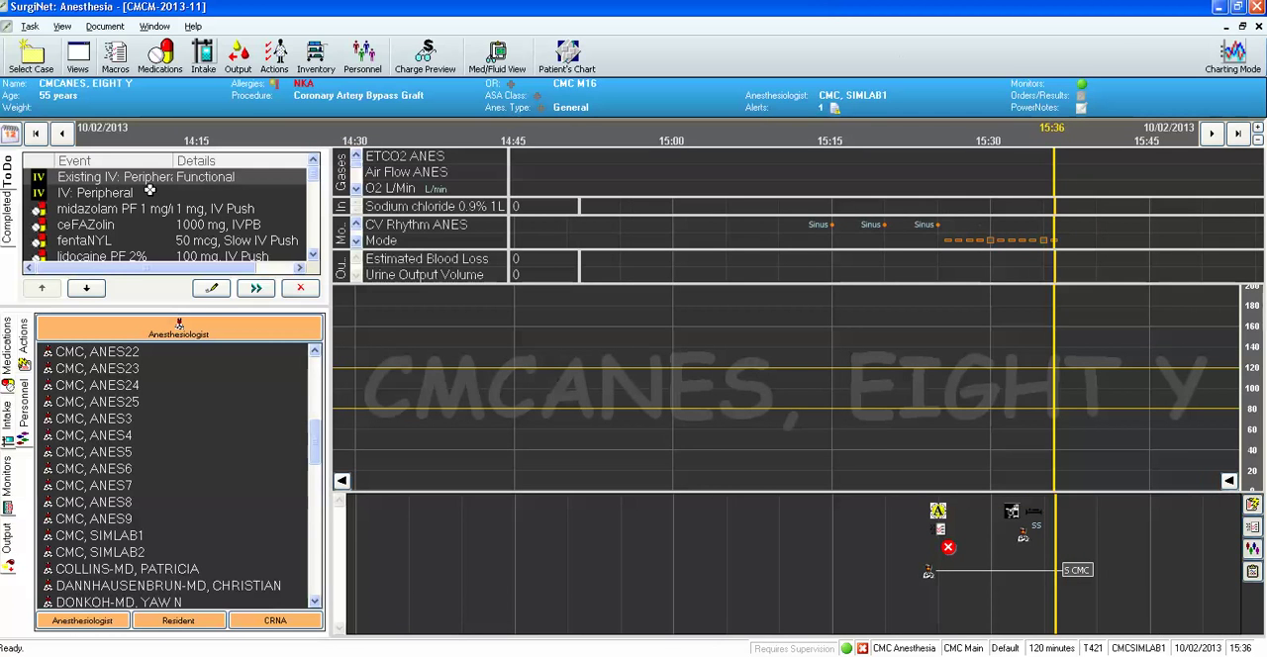
Chart the Existing IV: Peripheral item as Functional with site Rt and size 24G.
left_click(209, 290)
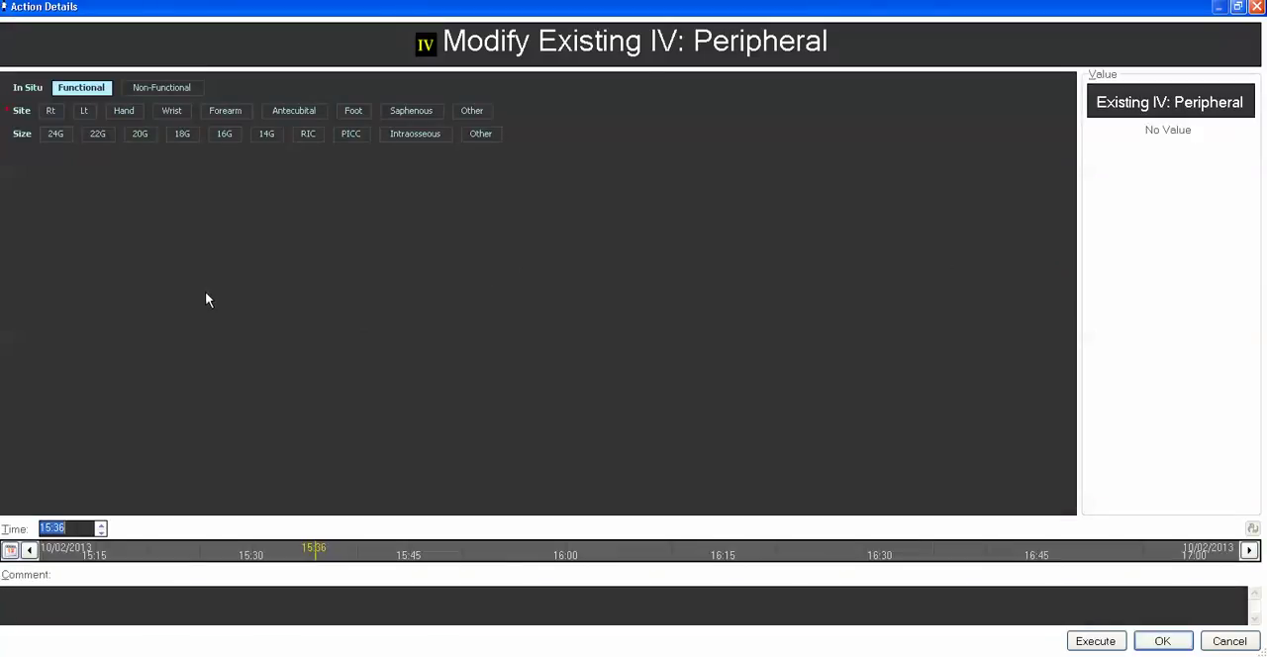
left_click(51, 113)
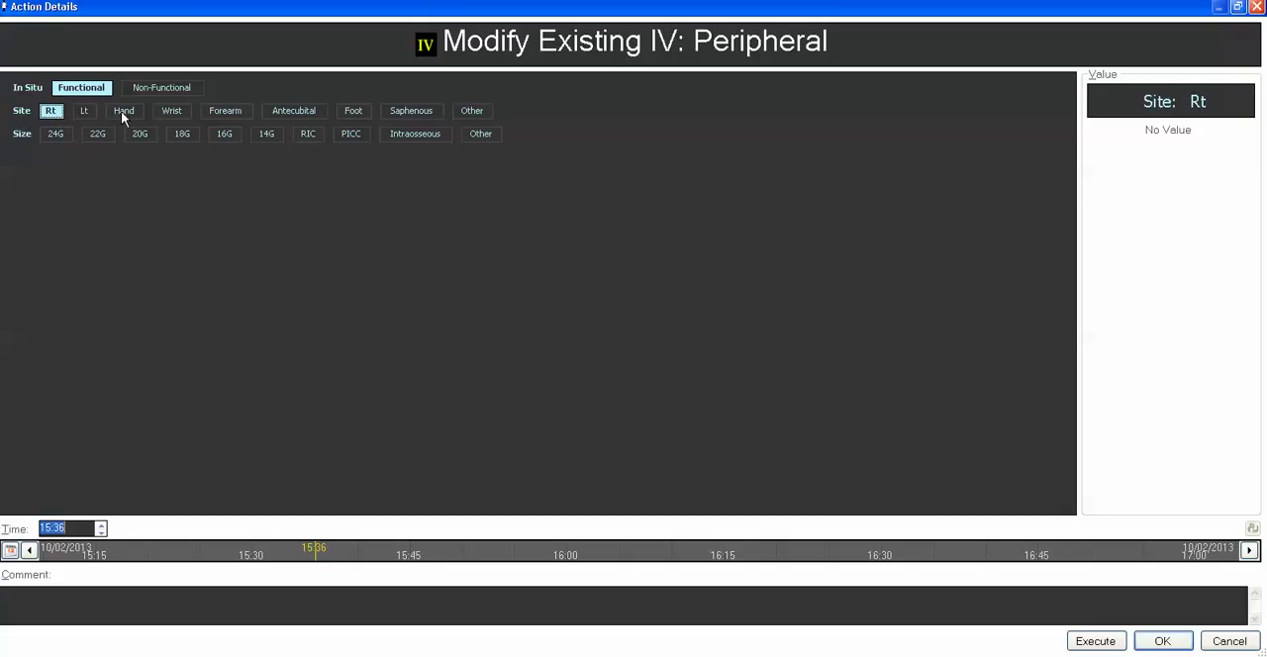
left_click(57, 136)
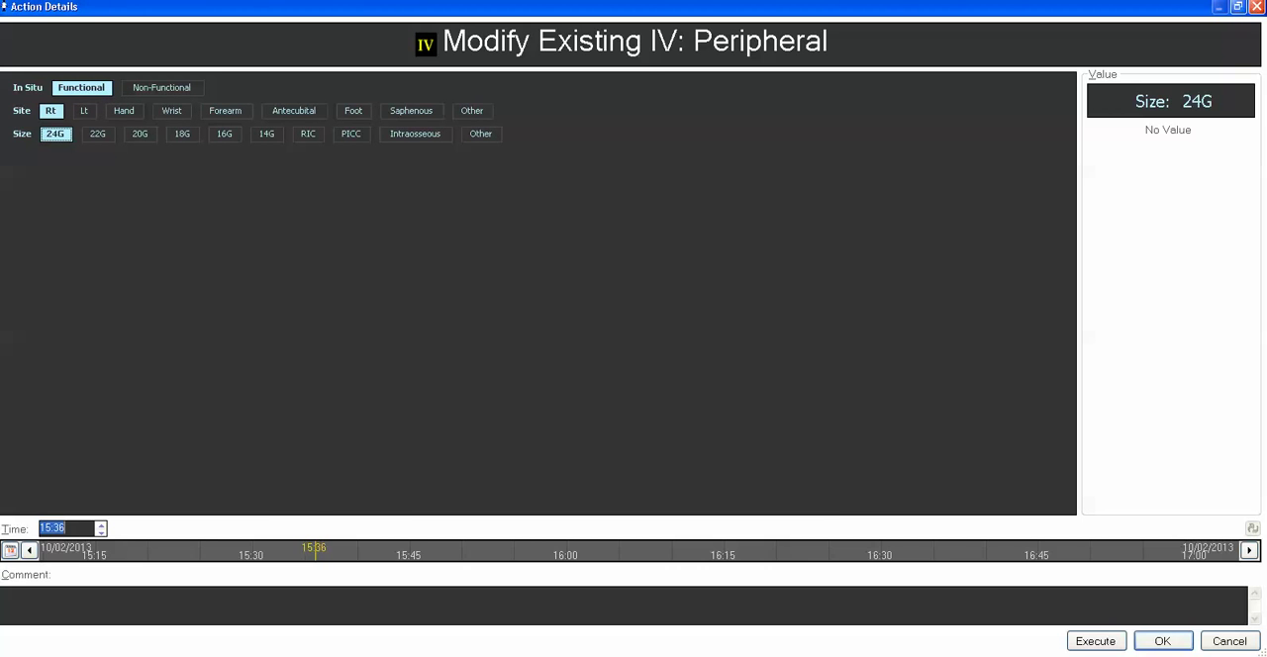
left_click(1084, 640)
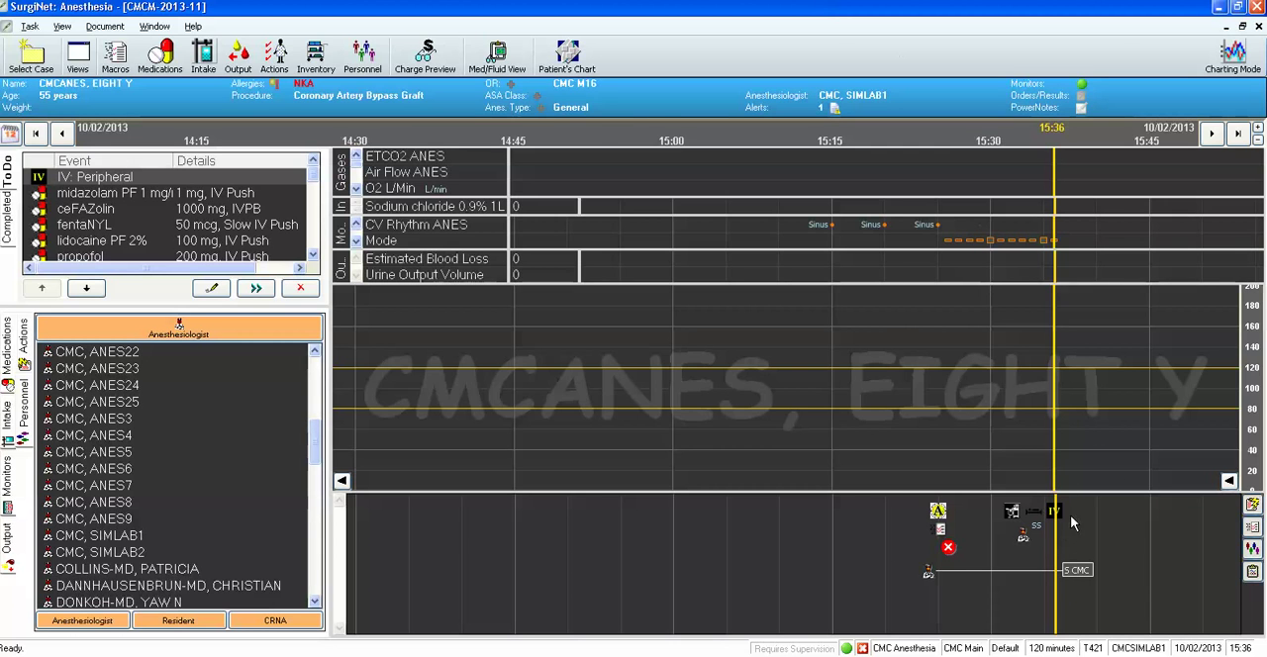
View the IV: Peripheral details, close them without changes, and remove the item from the to-do list.
left_click(212, 288)
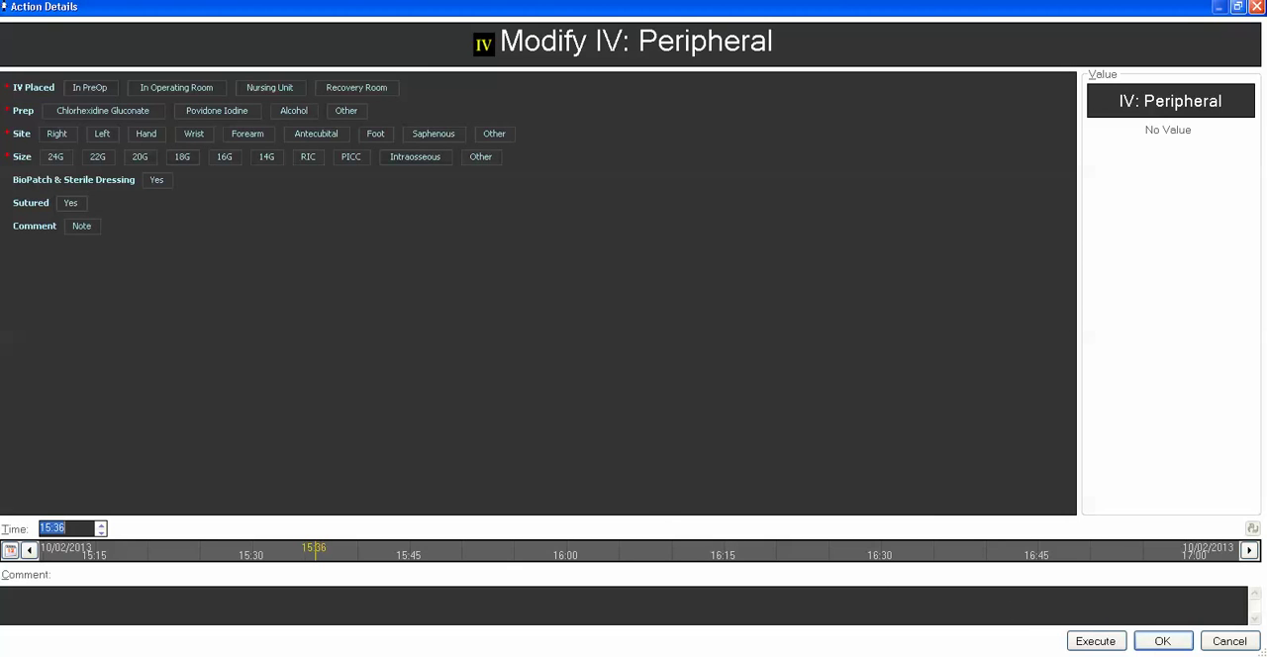
left_click(1186, 643)
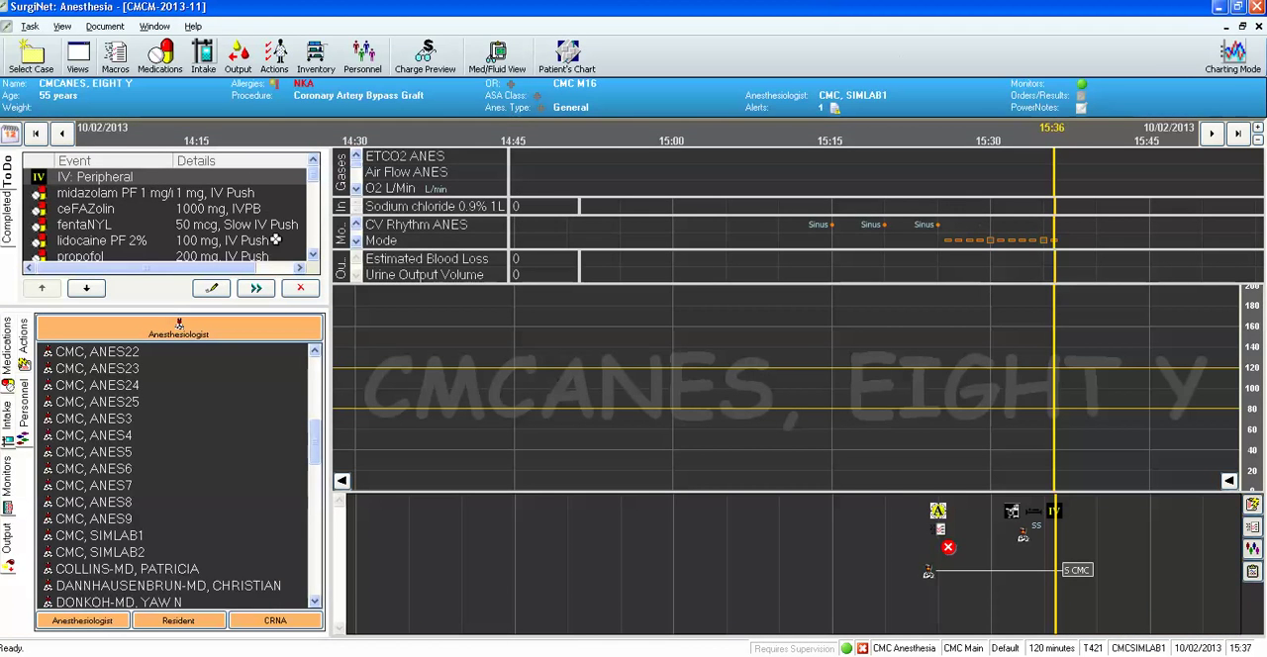
left_click(301, 289)
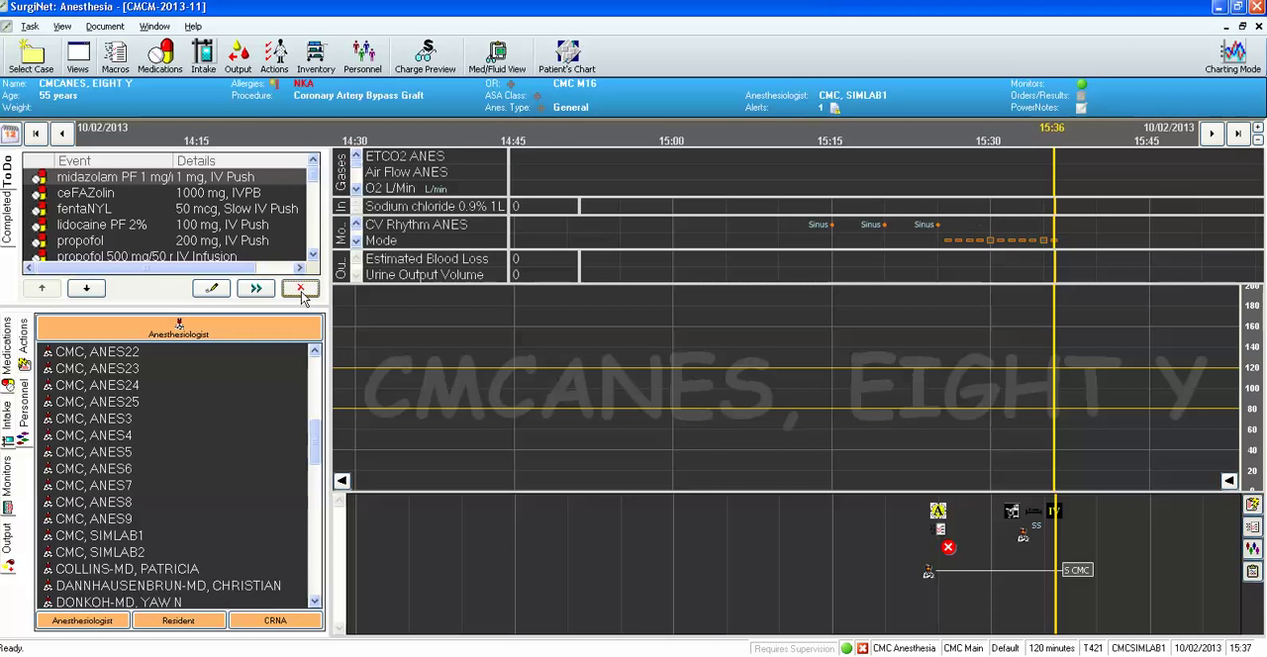
In the Tracheal Intubation to-do item, set Airway Secured to Taped @ cm 10 and ET Tube to Standard Oral 7.5.
left_click_drag(314, 185, 315, 235)
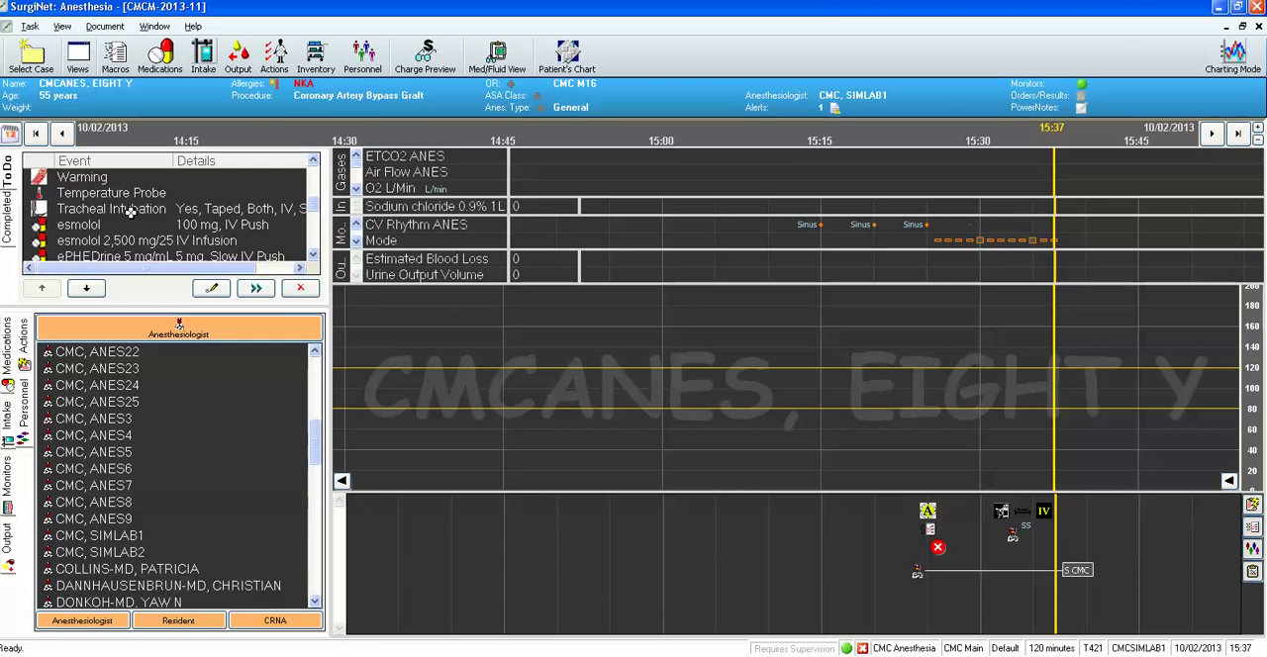
left_click(129, 212)
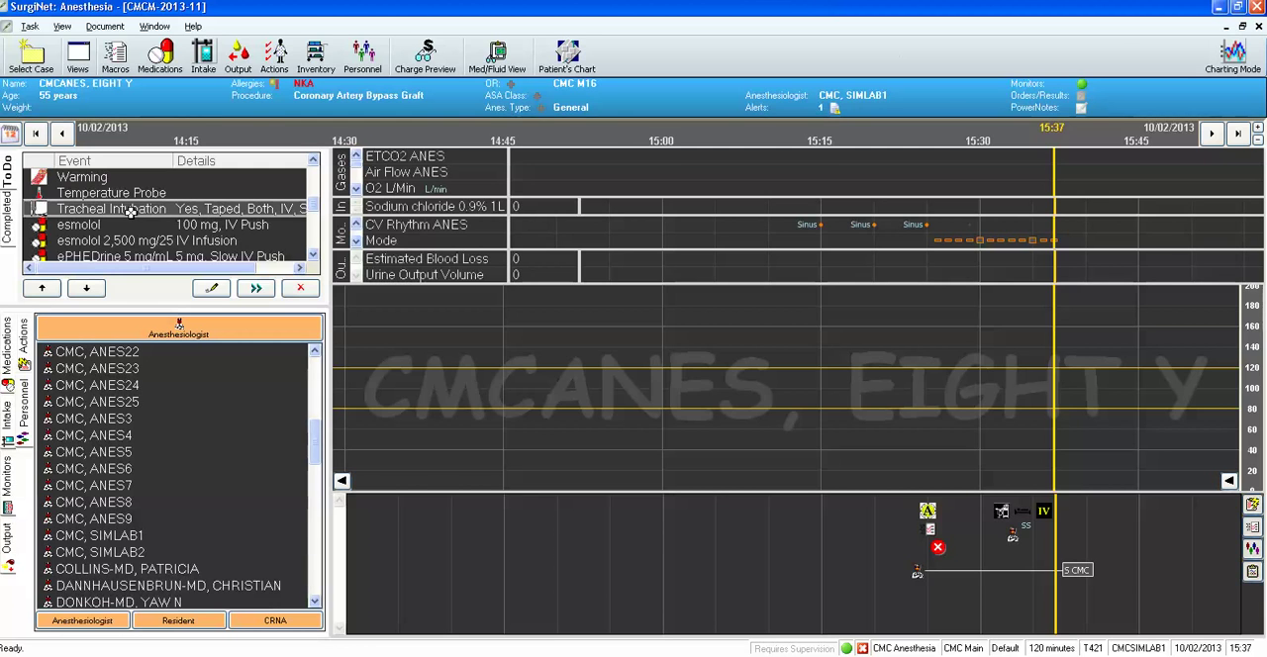
left_click(210, 289)
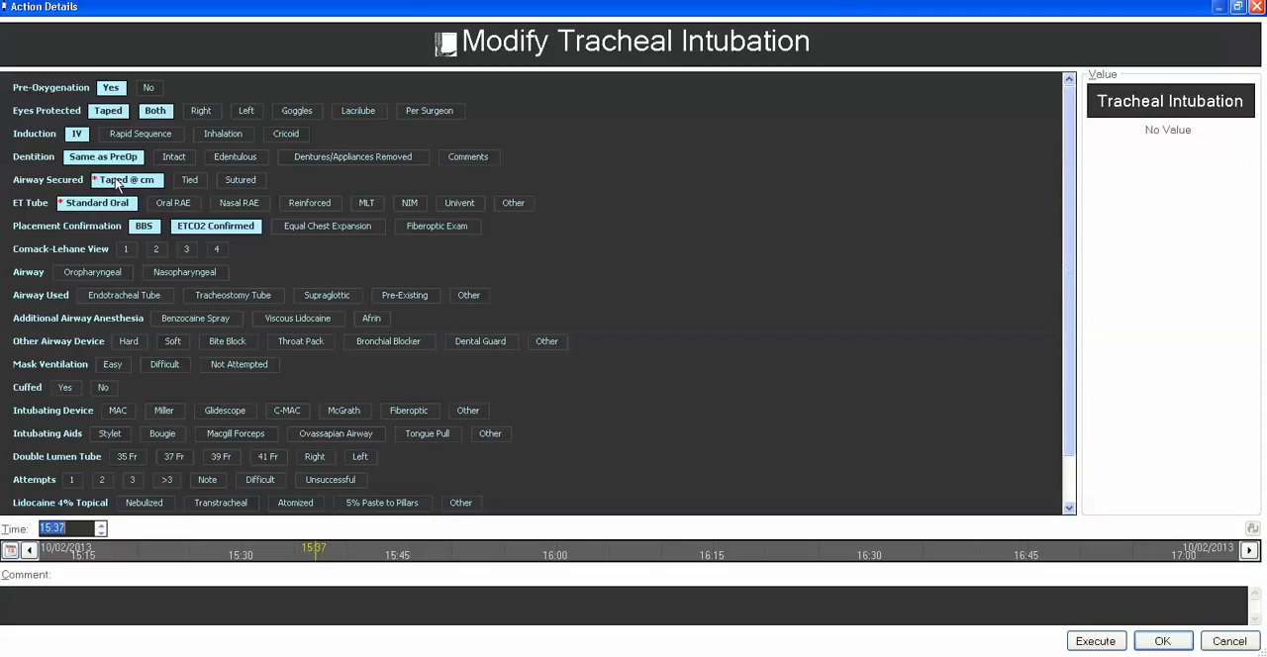
left_click(116, 182)
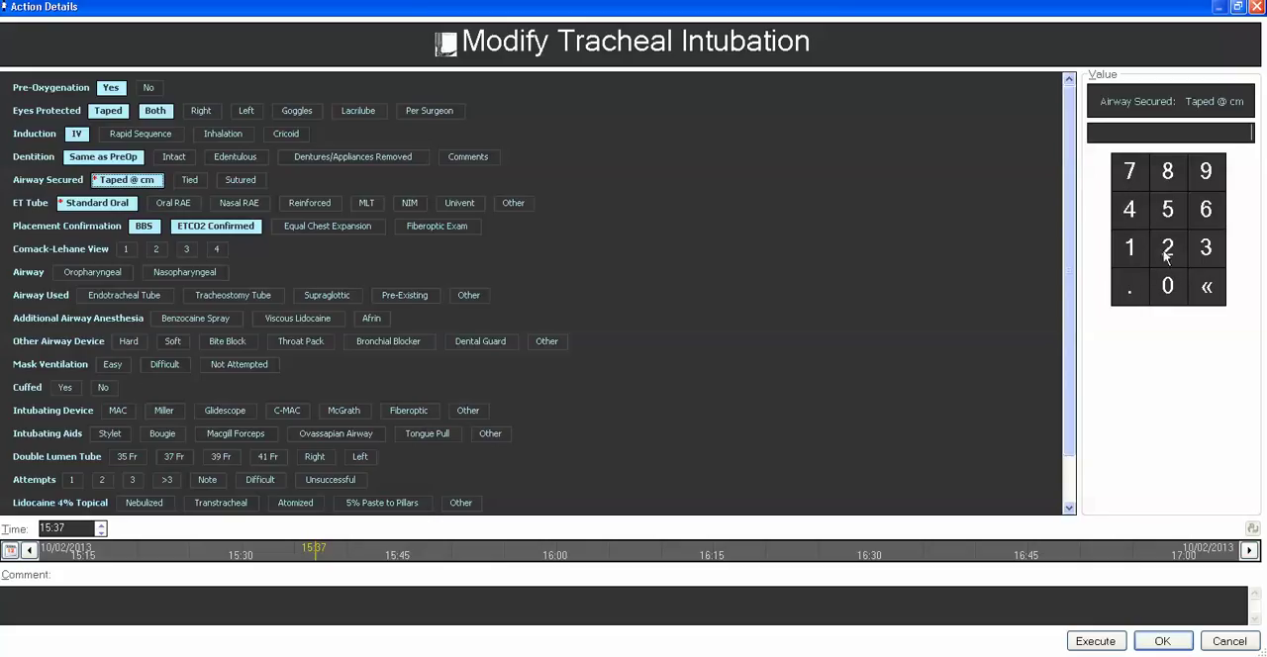
left_click(1131, 248)
left_click(1169, 289)
left_click(84, 206)
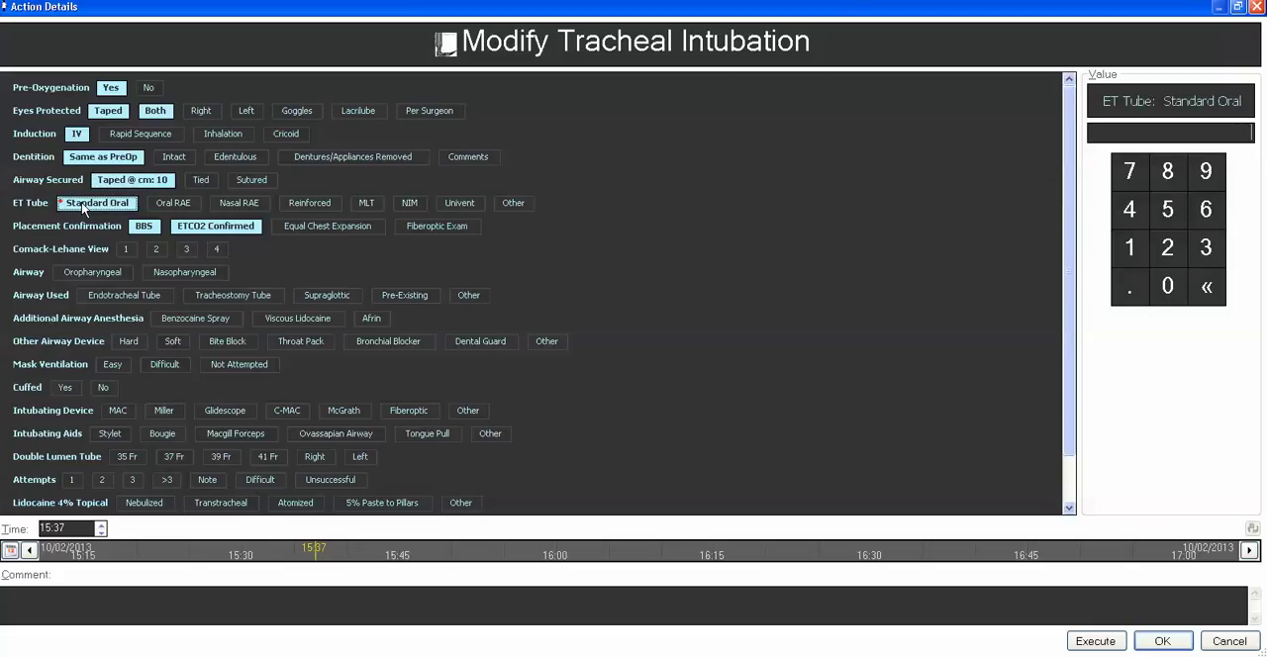
left_click(1127, 175)
left_click(1130, 291)
left_click(1170, 220)
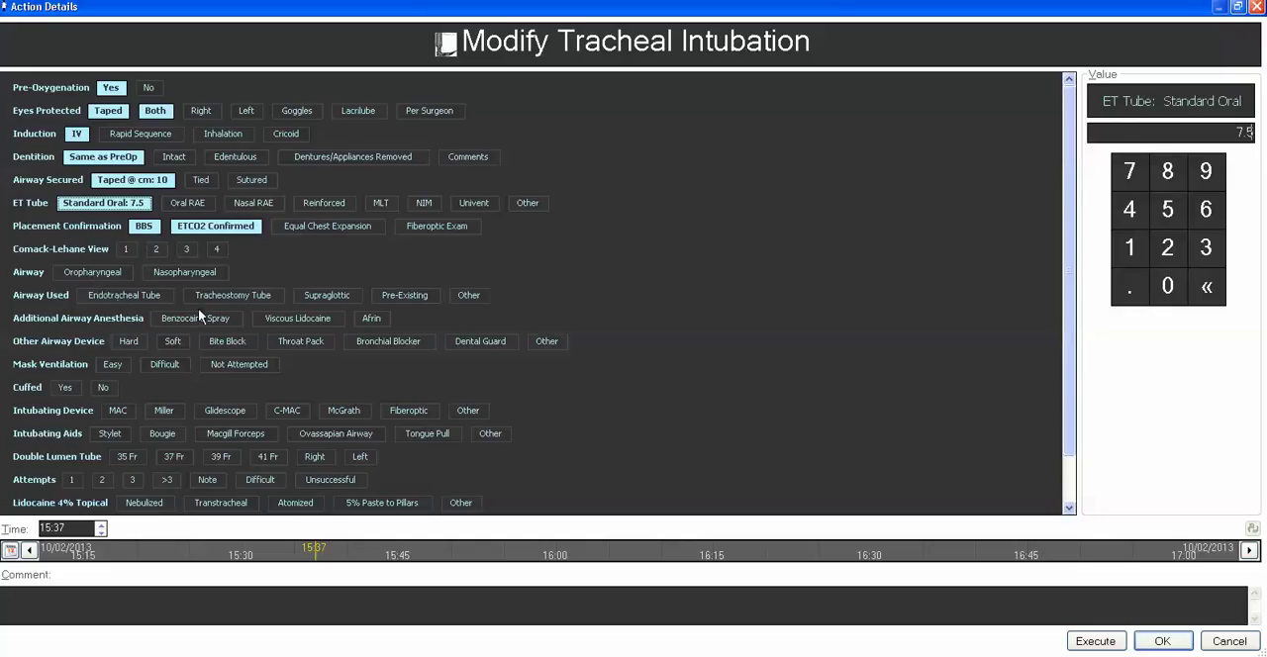
Add Airway Used Endotracheal Tube, Cuffed Yes and Intubating Device MAC 3, and chart the Tracheal Intubation at 15:37.
left_click(136, 295)
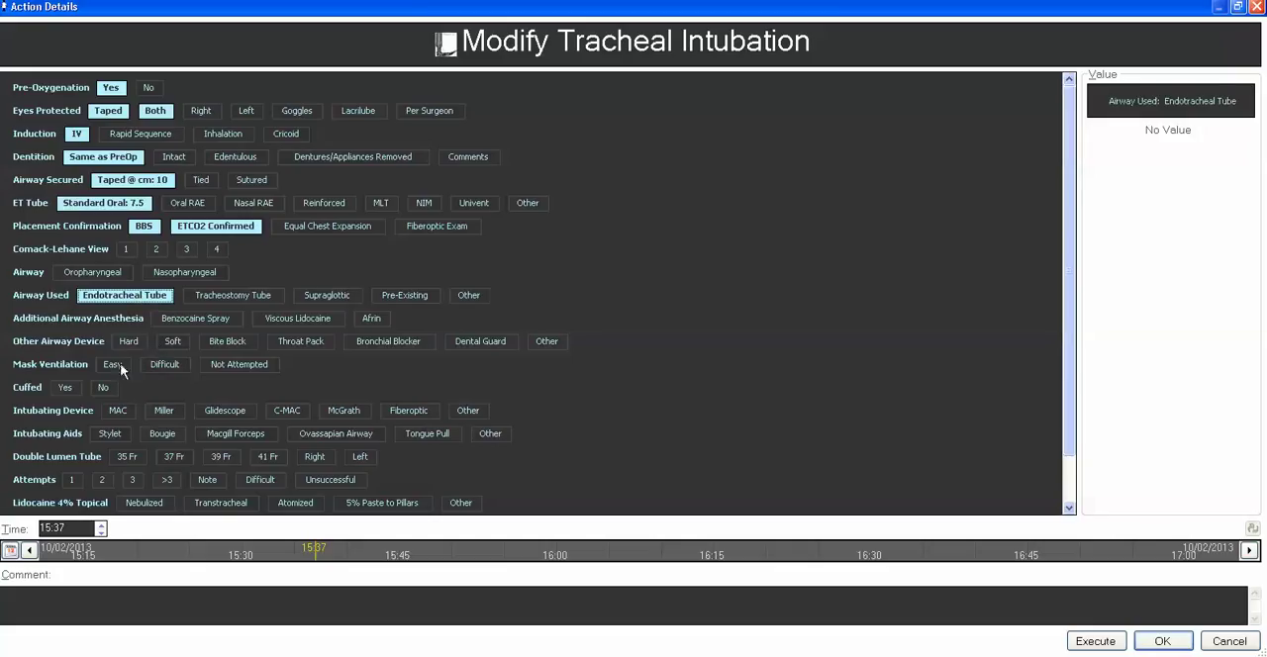
left_click(65, 389)
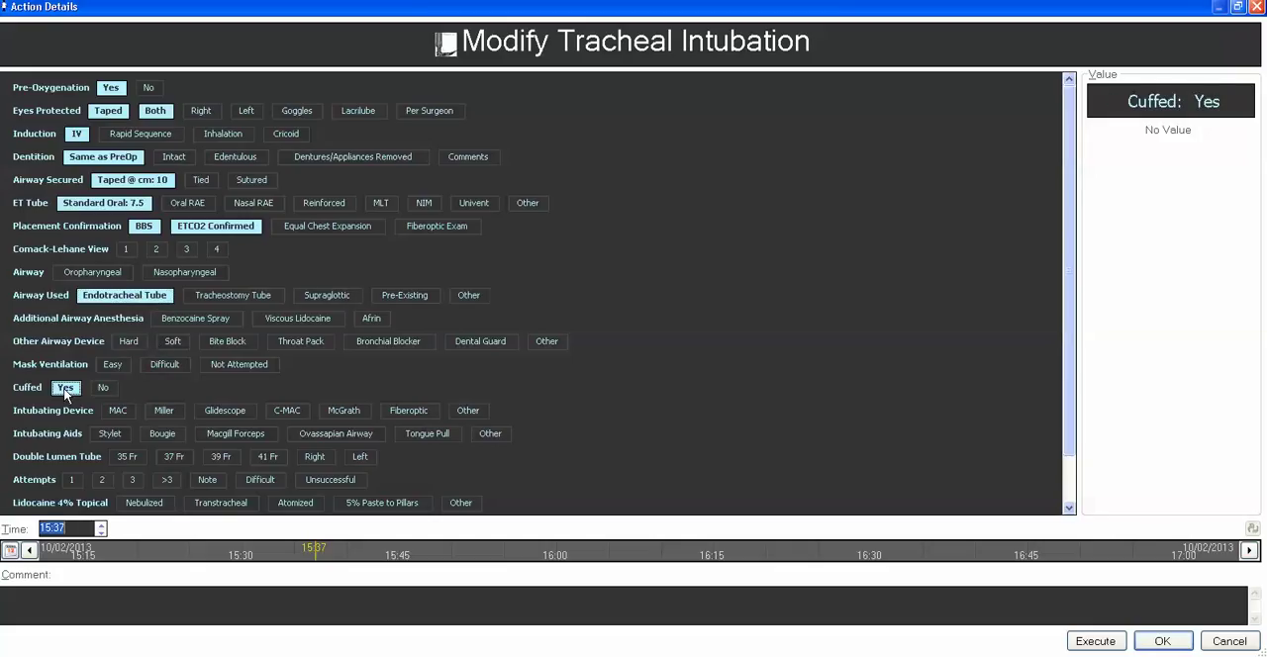
left_click(119, 411)
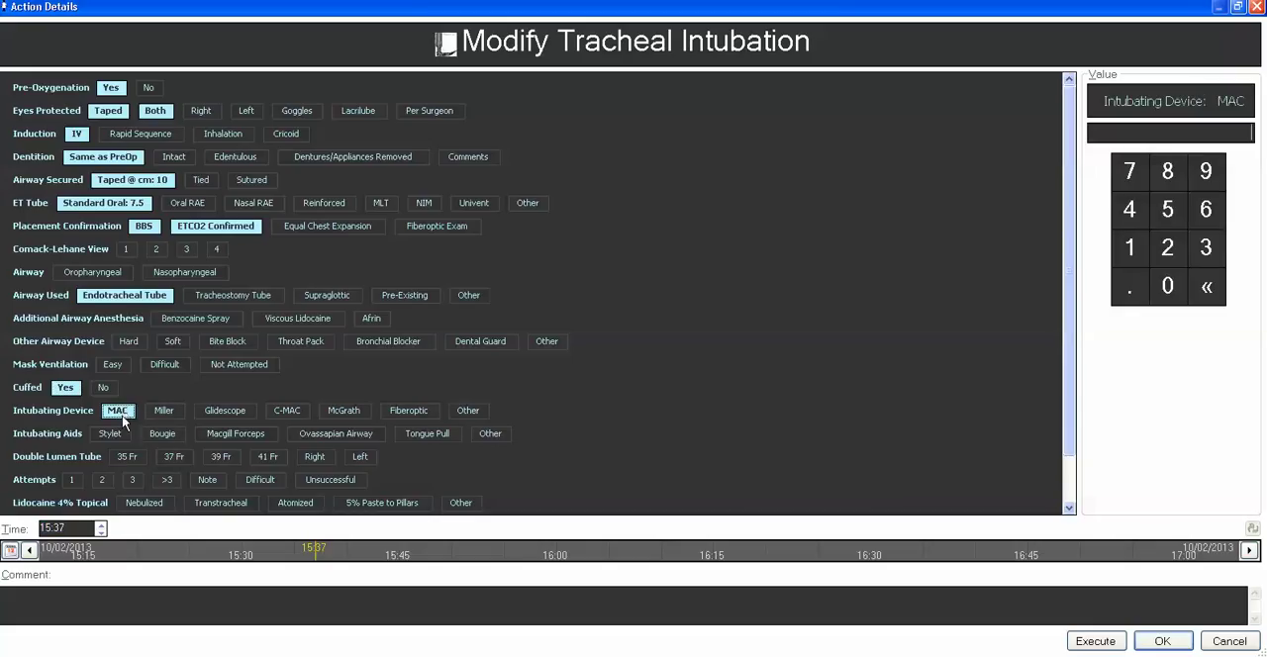
left_click(1203, 255)
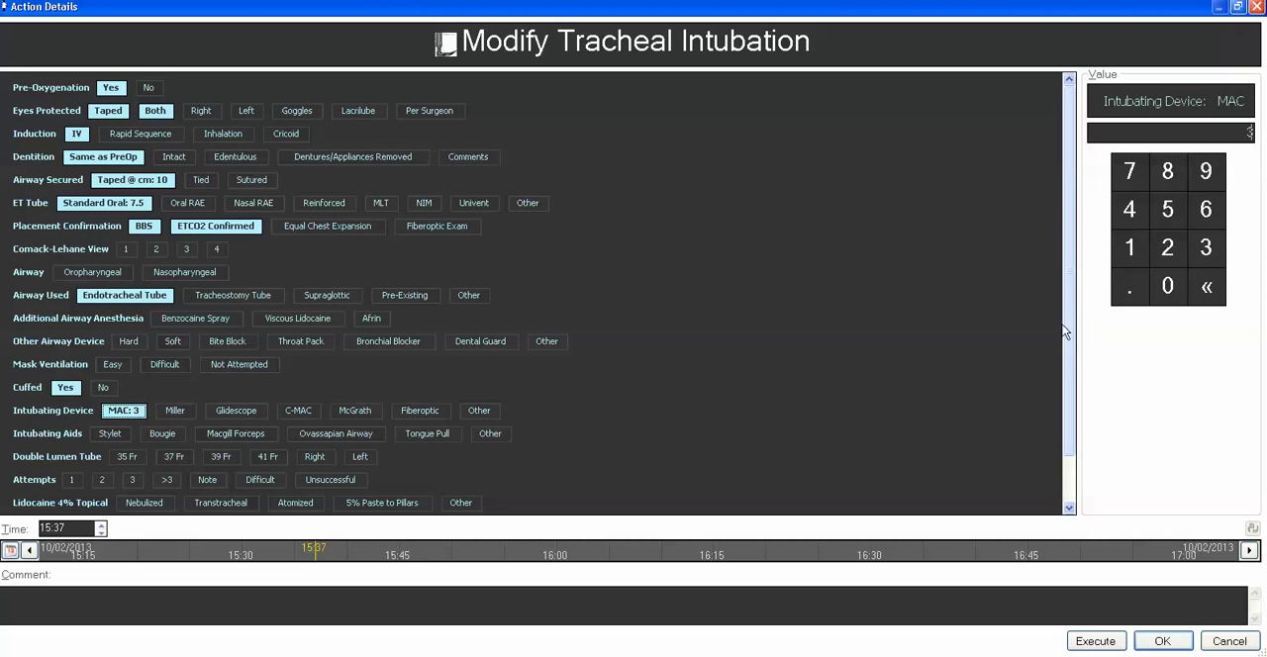
scroll(1059, 352, "down", 2)
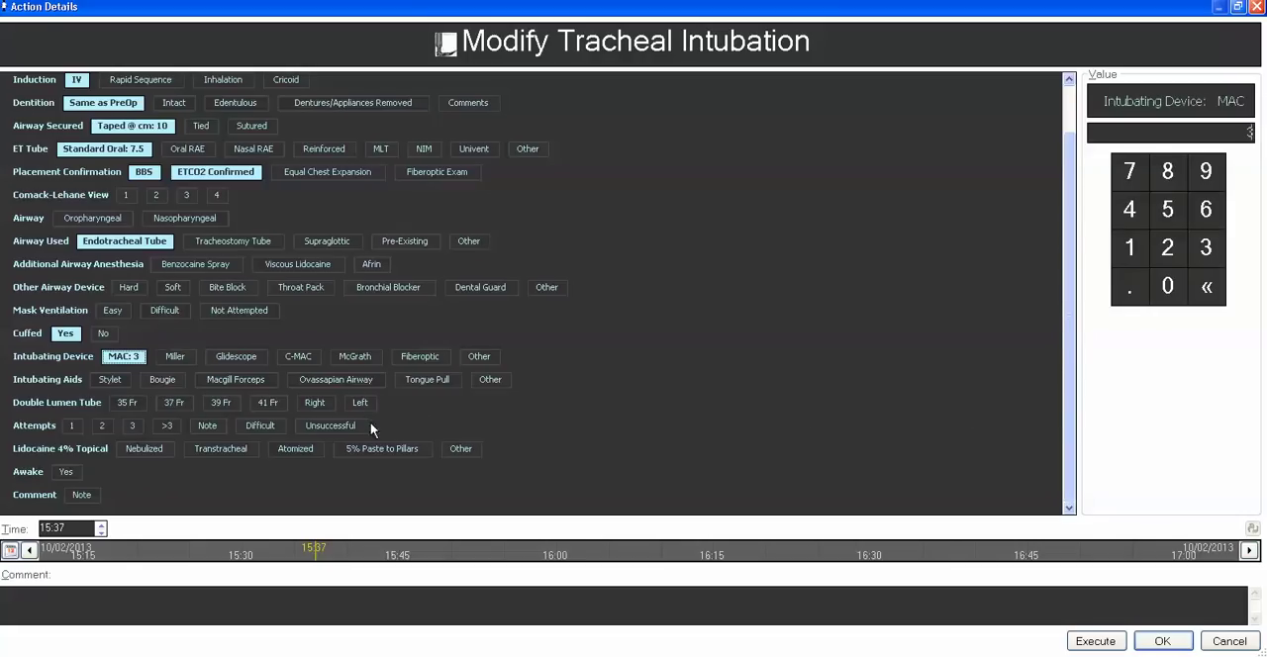
left_click(1088, 643)
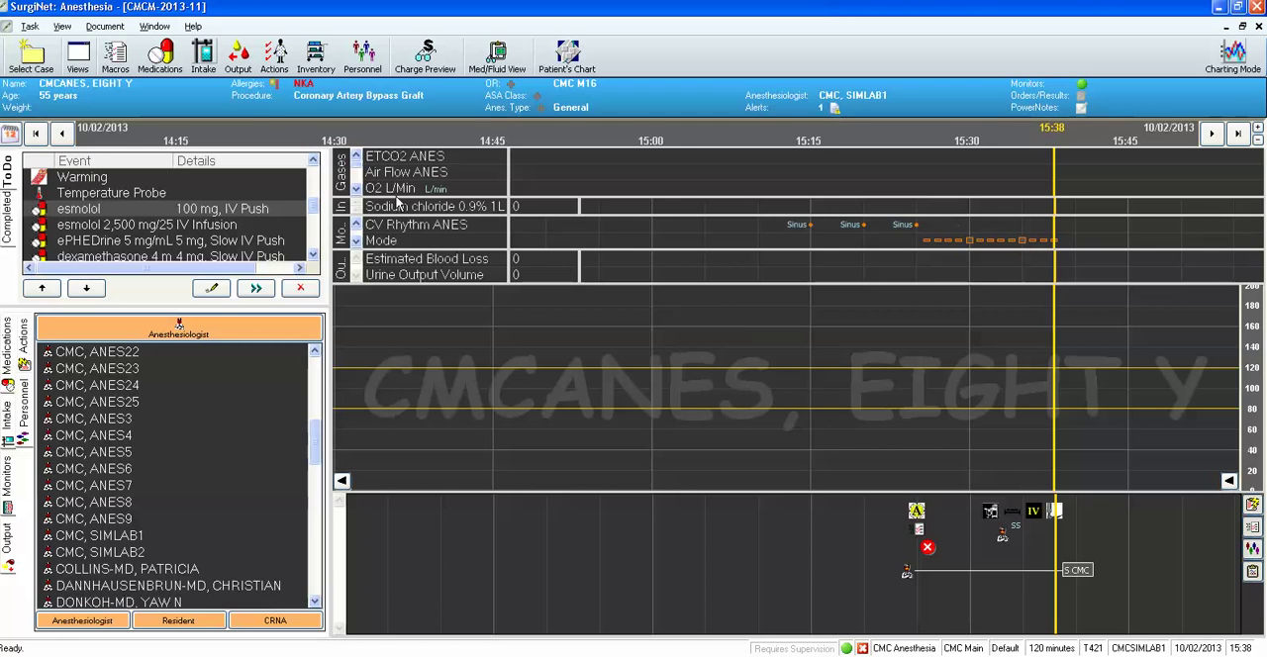
Set the midazolam PF to-do item's dose to 2 mg IV Push and chart it at 15:30.
left_click(313, 178)
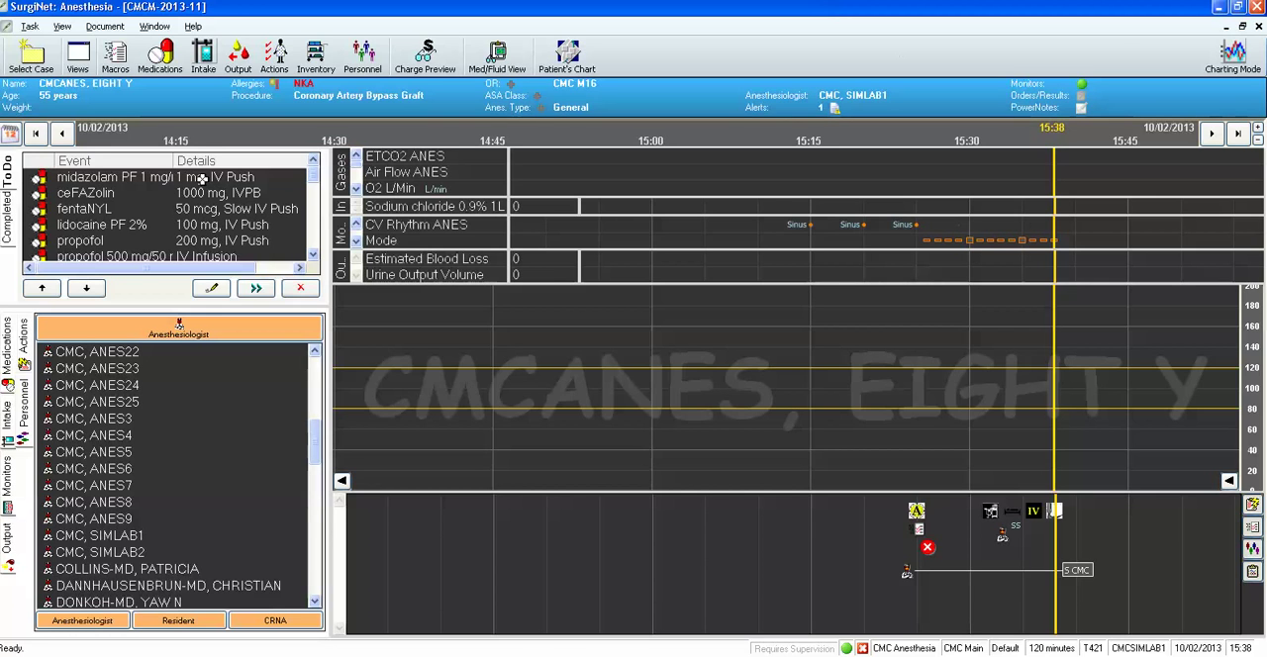
left_click(139, 177)
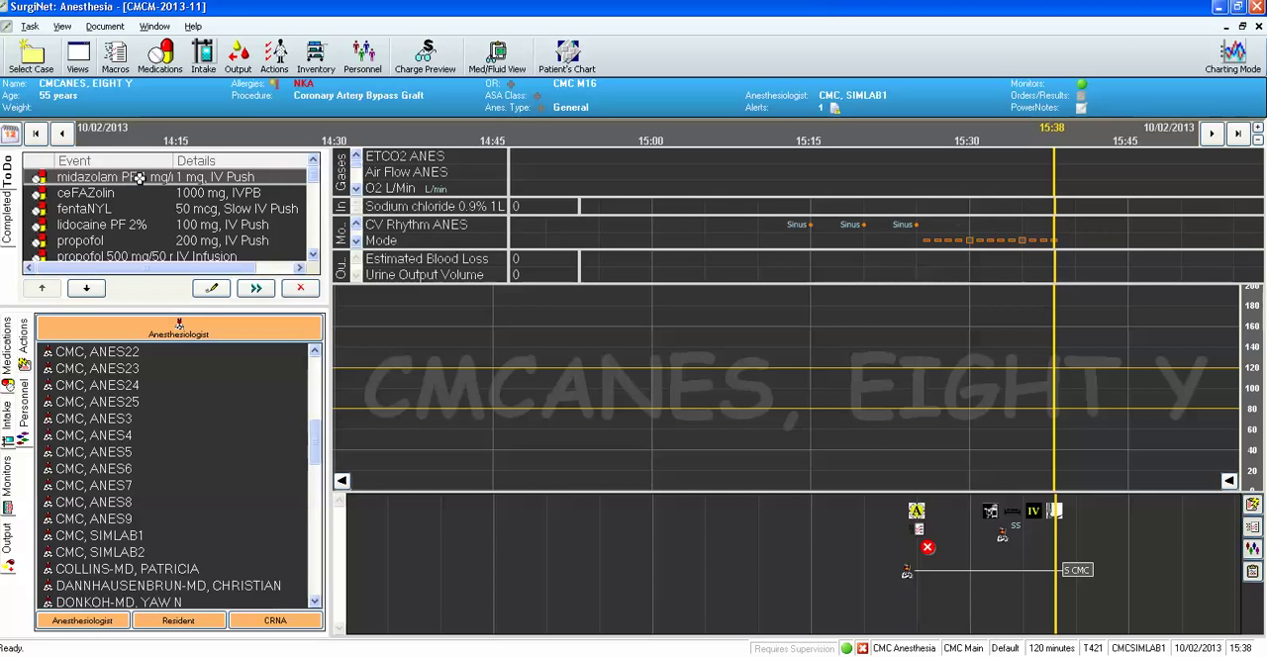
left_click(213, 289)
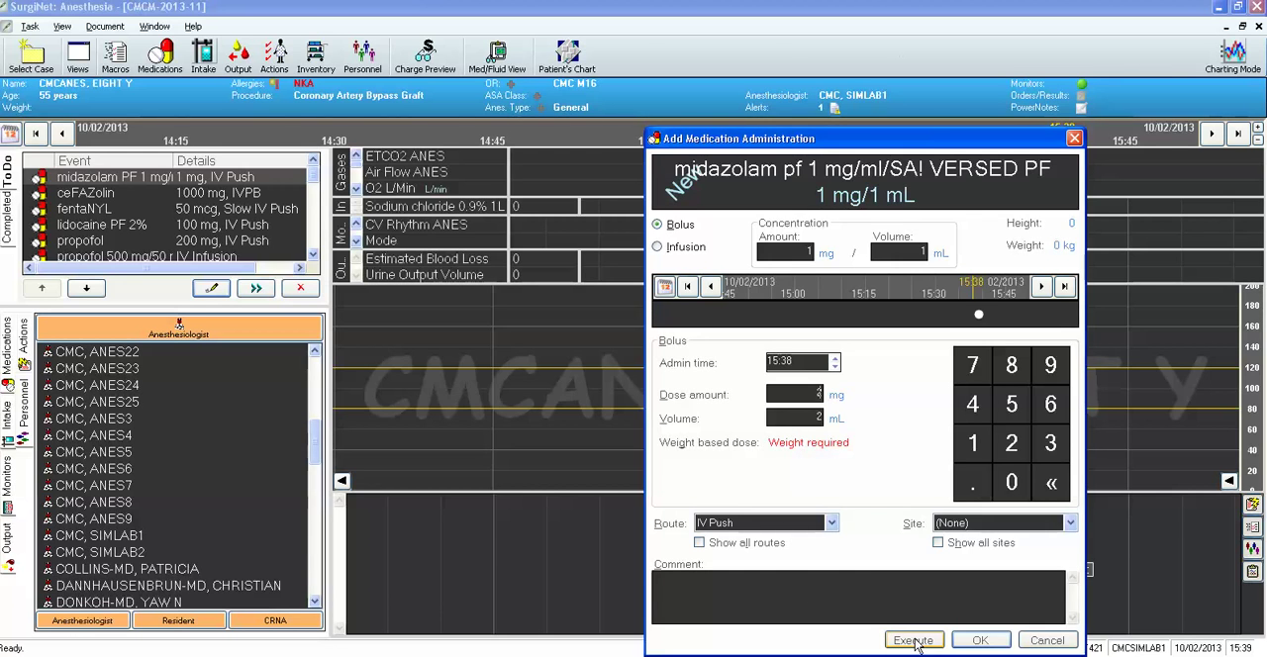
left_click(979, 641)
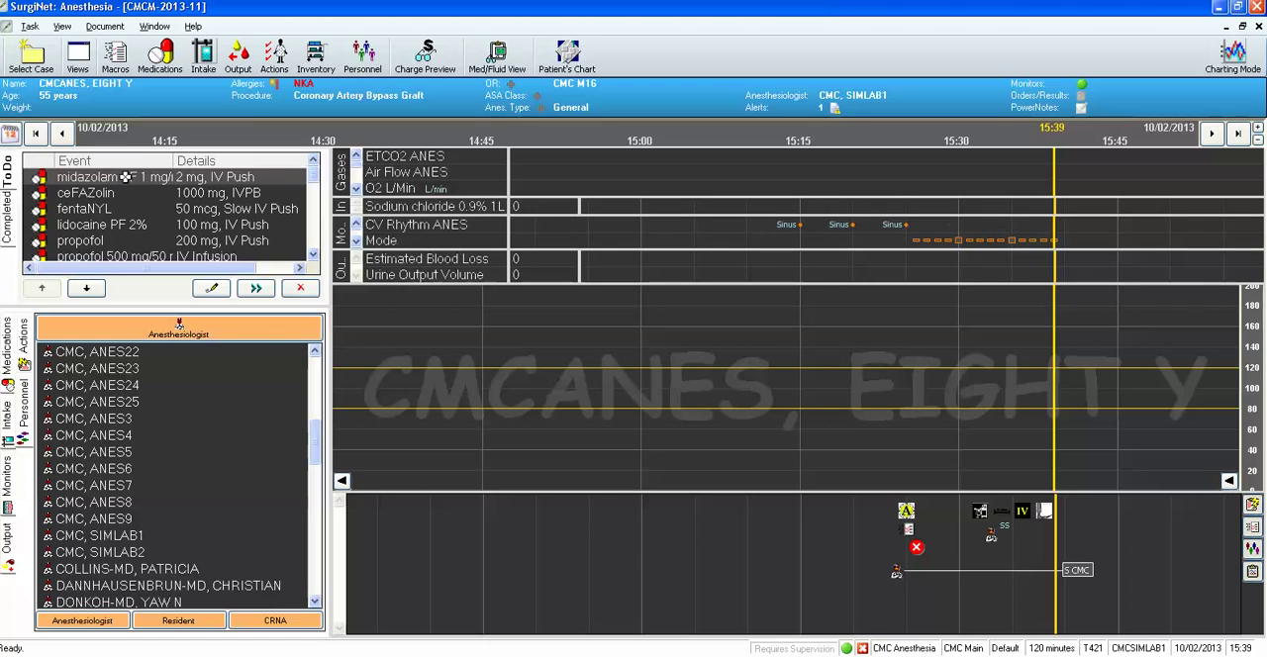
left_click_drag(125, 176, 954, 154)
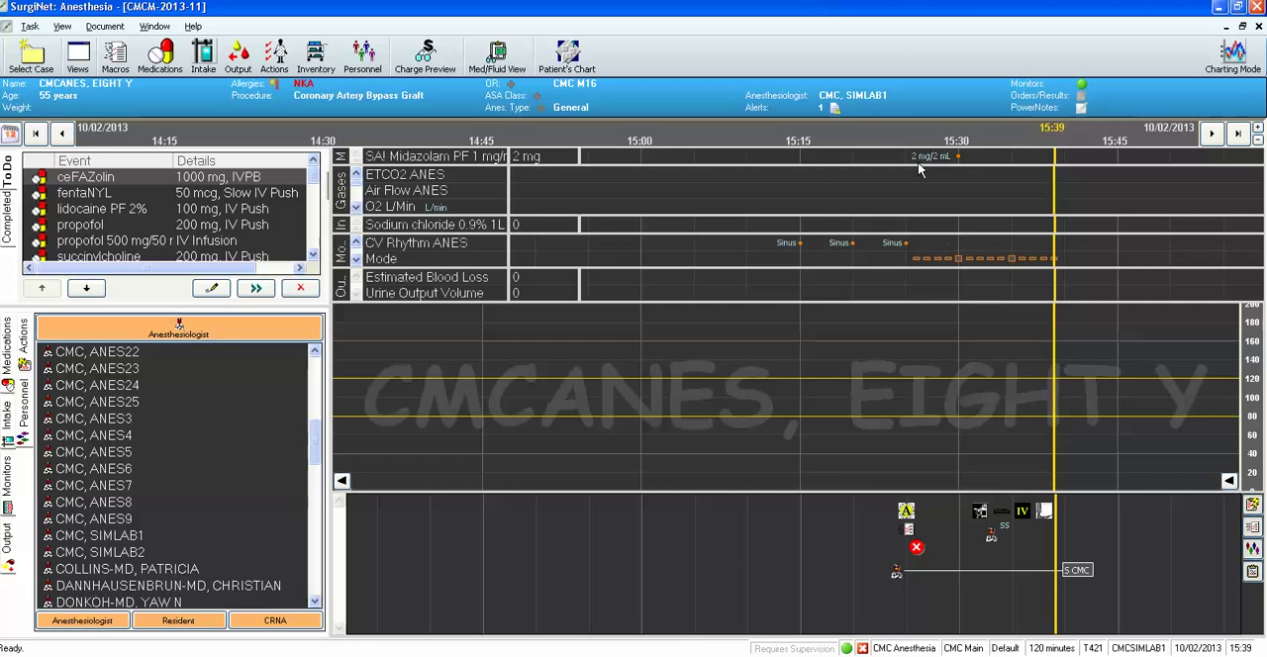
Modify the charted 15:30 midazolam administration to a dose of 3 mg.
mouse_move(958, 161)
right_click(958, 160)
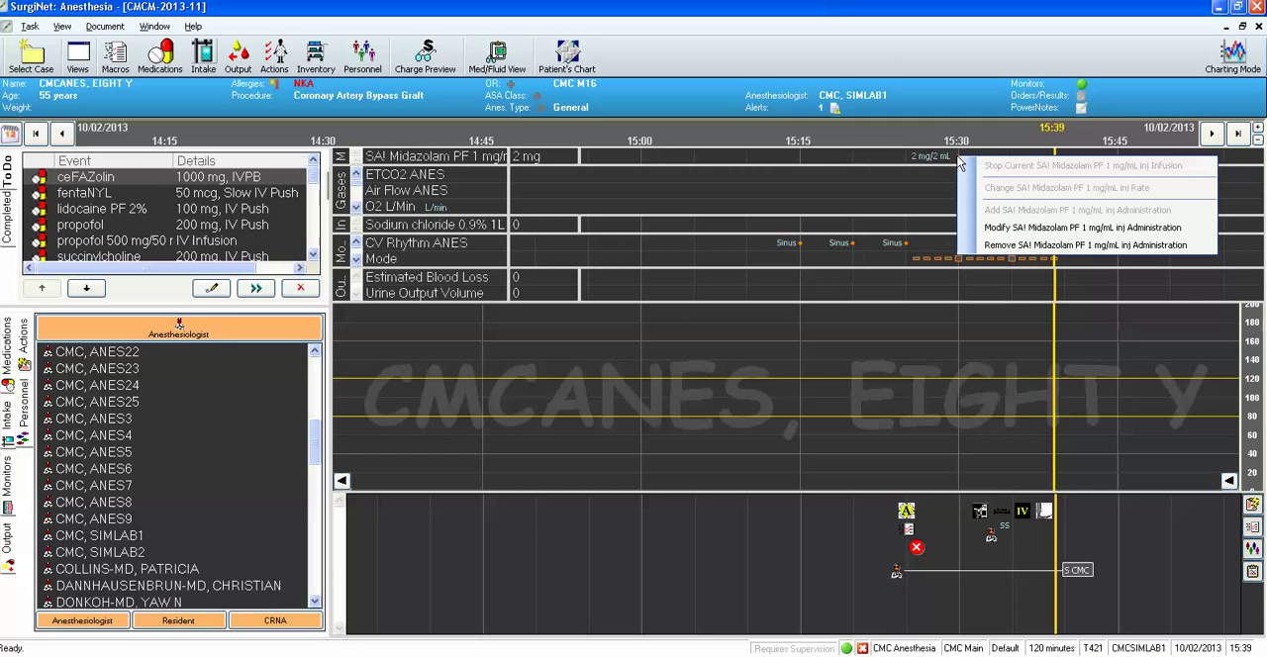
left_click(1017, 230)
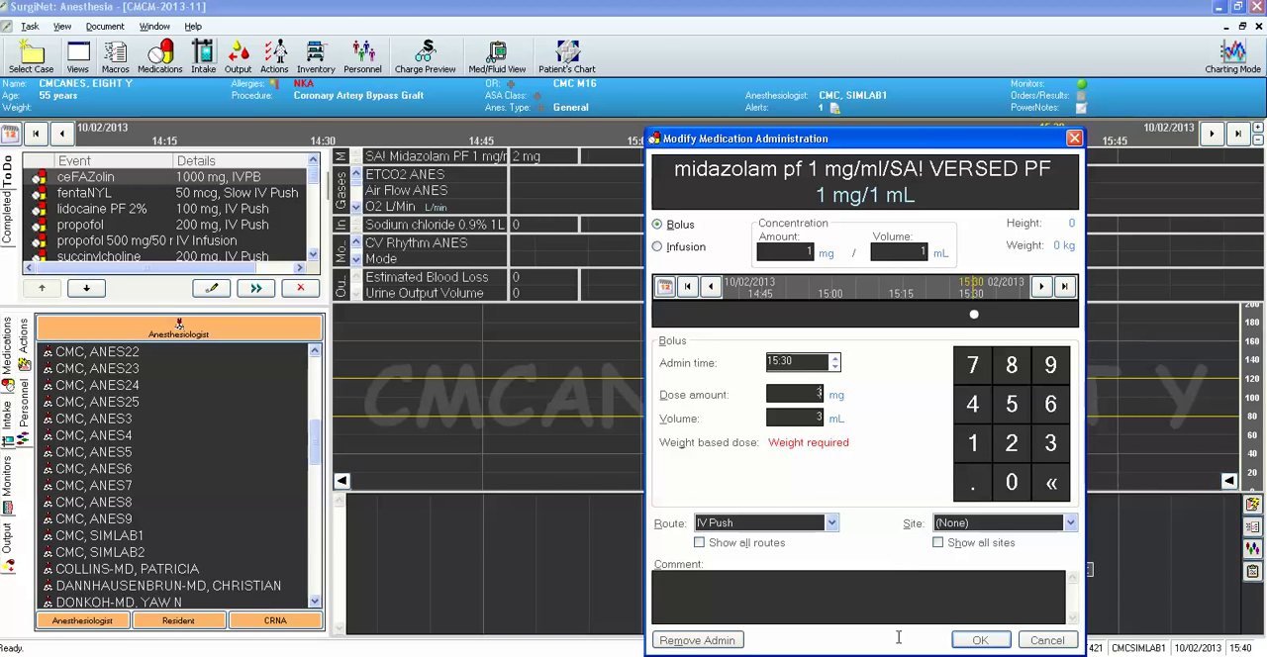
left_click(981, 640)
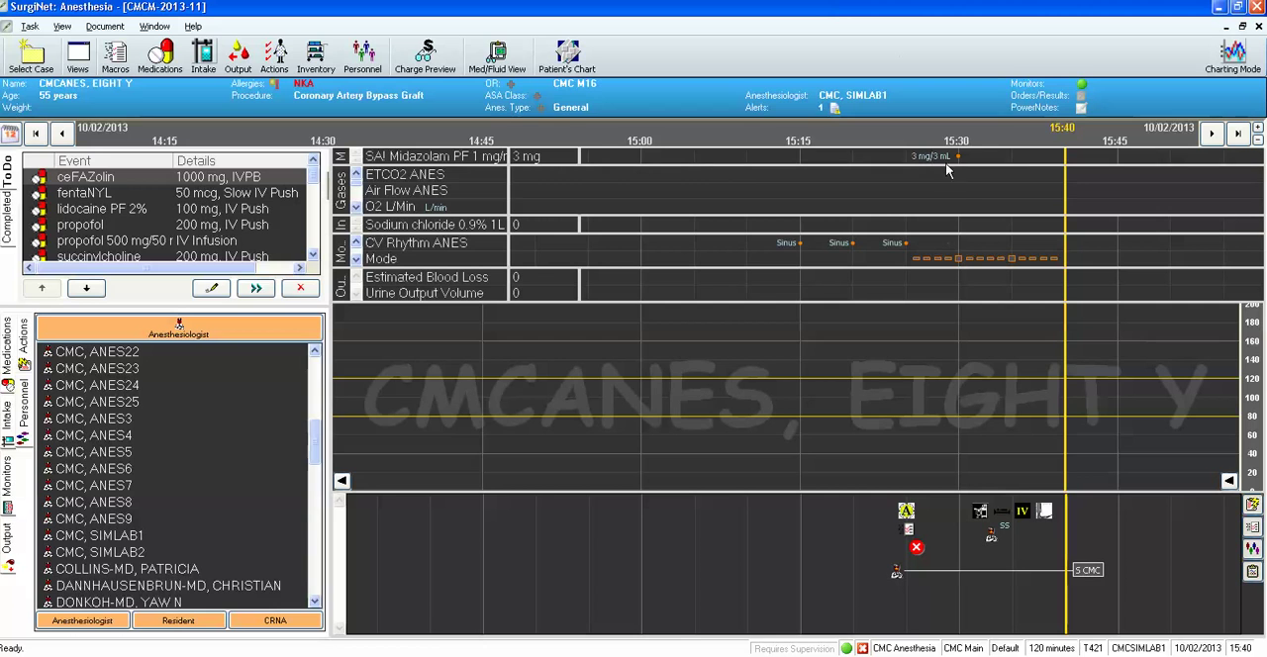
Add another midazolam bolus of 3 mg IV Push at 15:35.
mouse_move(957, 161)
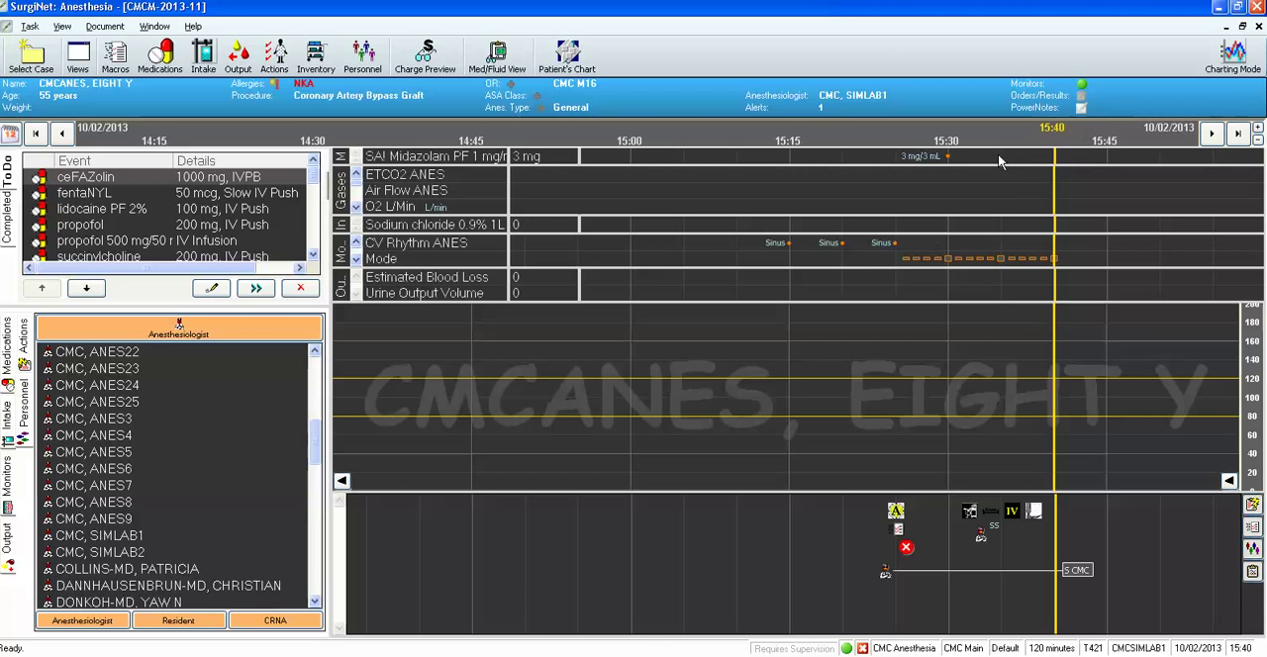
double_click(1002, 162)
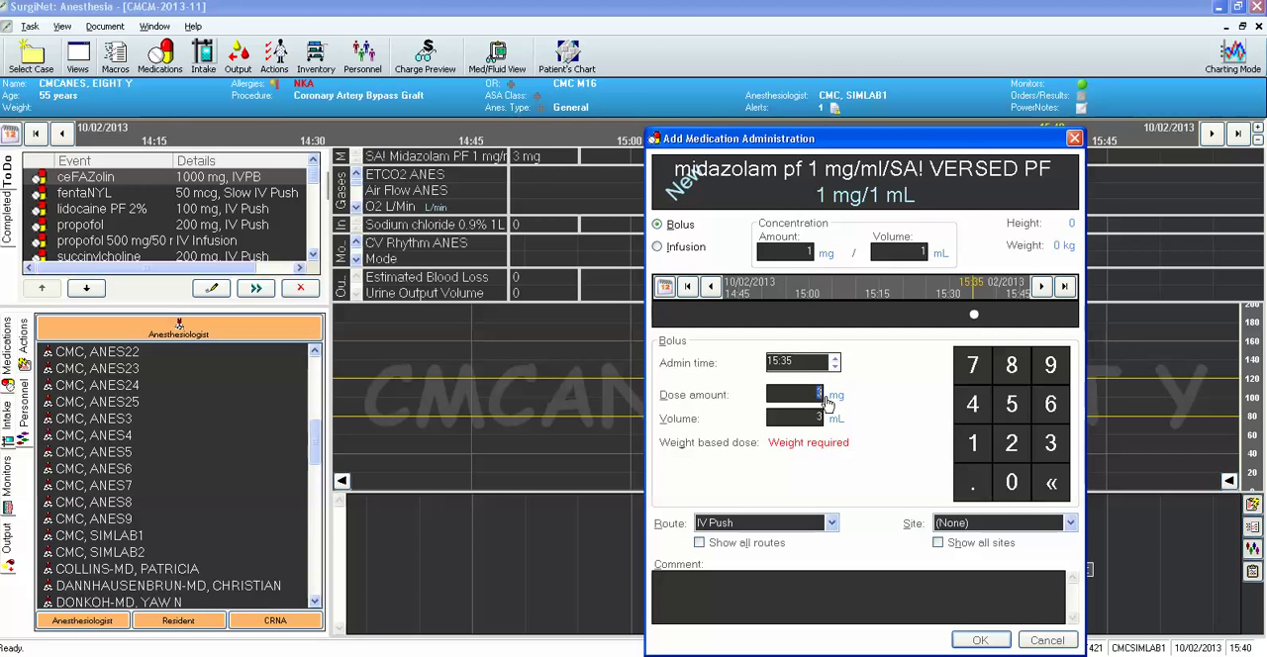
left_click(975, 638)
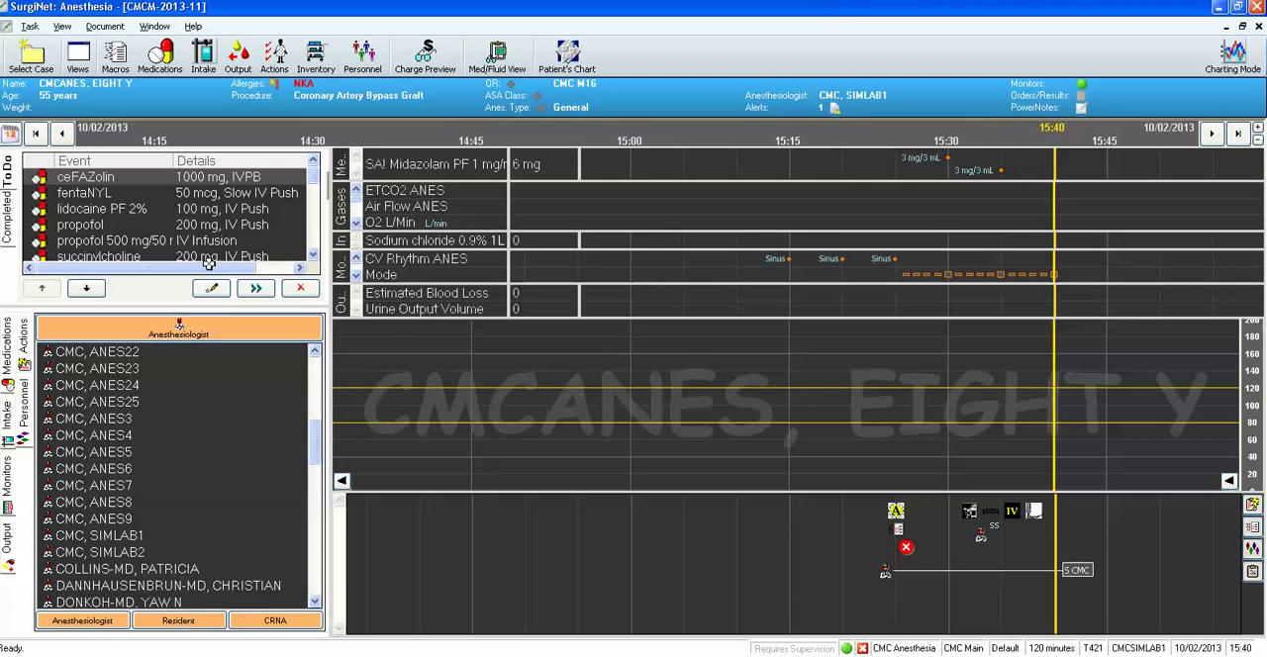
Set the ceFAZolin to-do item's dose to 2000 mg IVPB and chart it at 15:40.
left_click(213, 290)
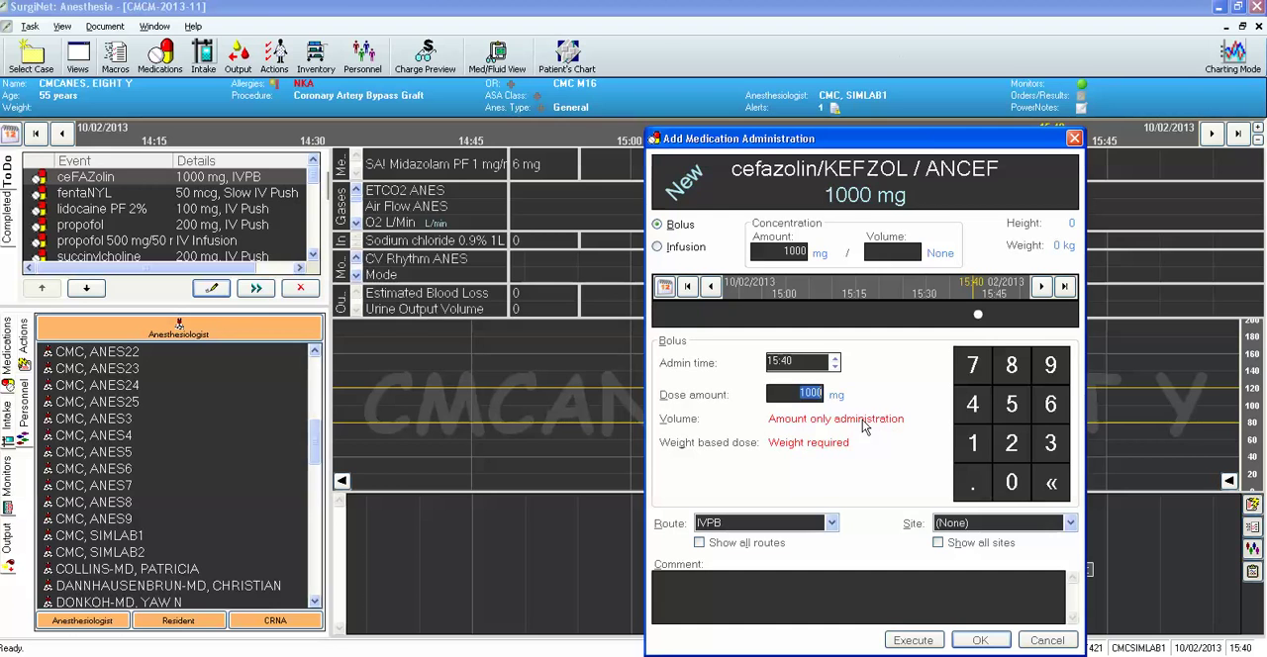
key("BackSpace")
type("2000")
left_click(918, 641)
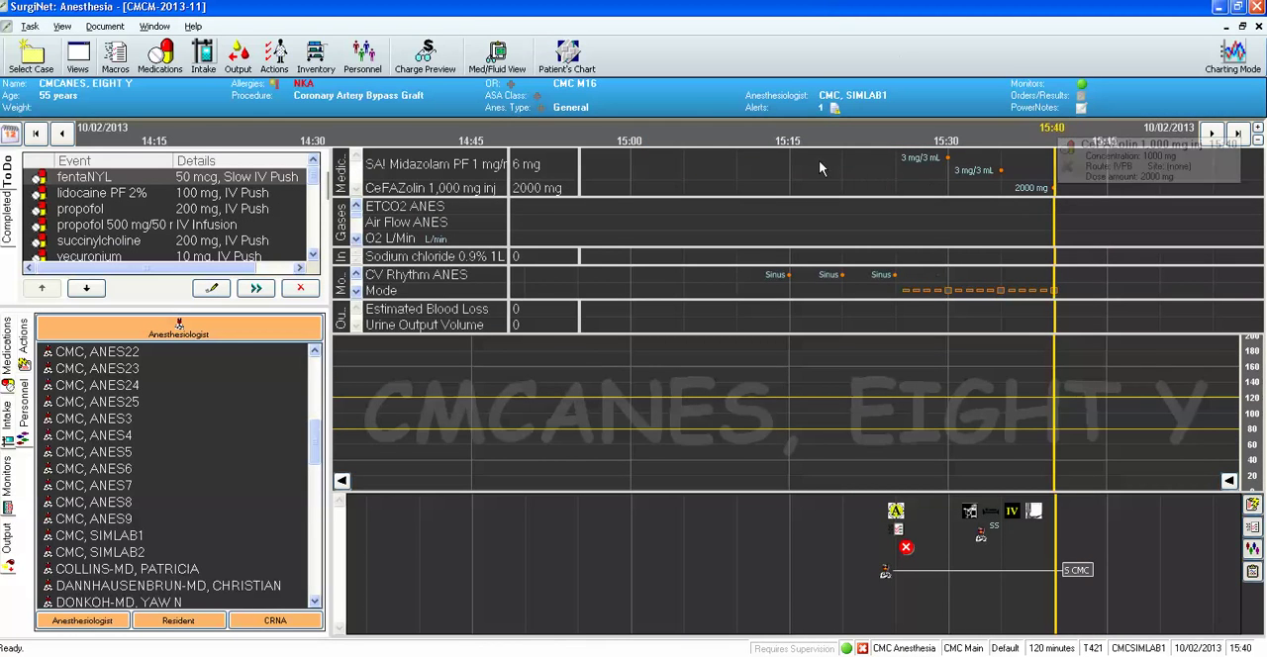
Set the propofol 500 mg/50 mL infusion's dosing rate to 10 mg/hr and chart it starting at about 15:28.
left_click(160, 227)
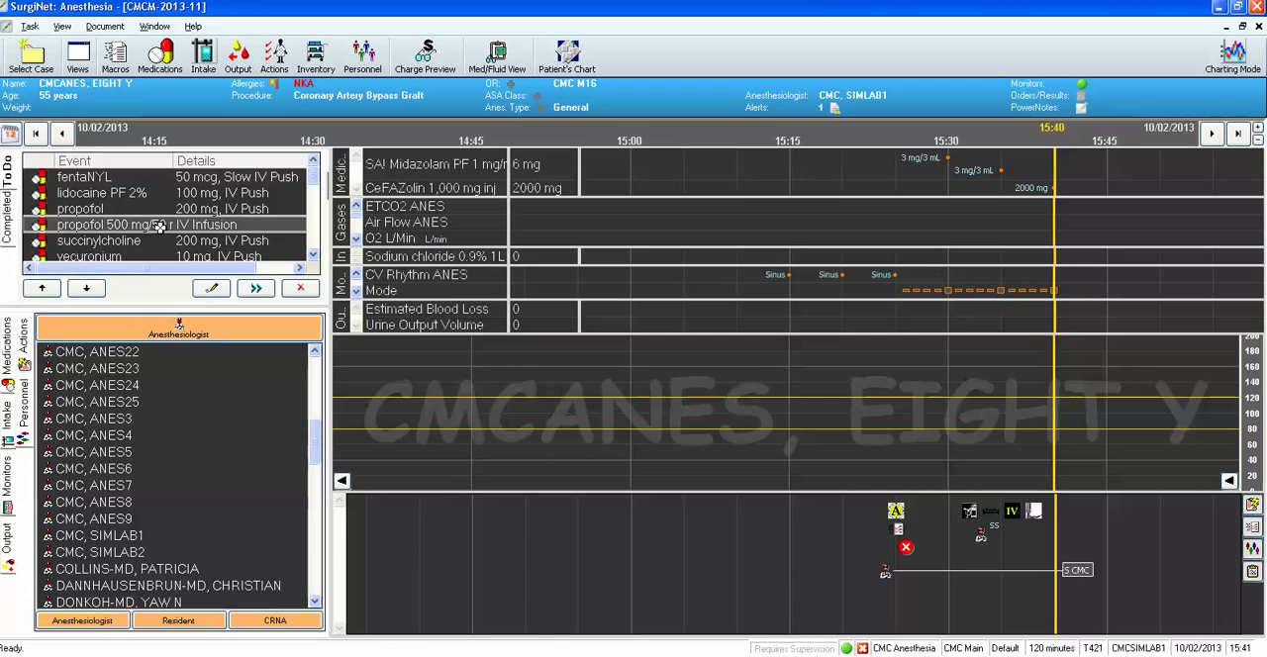
left_click(213, 289)
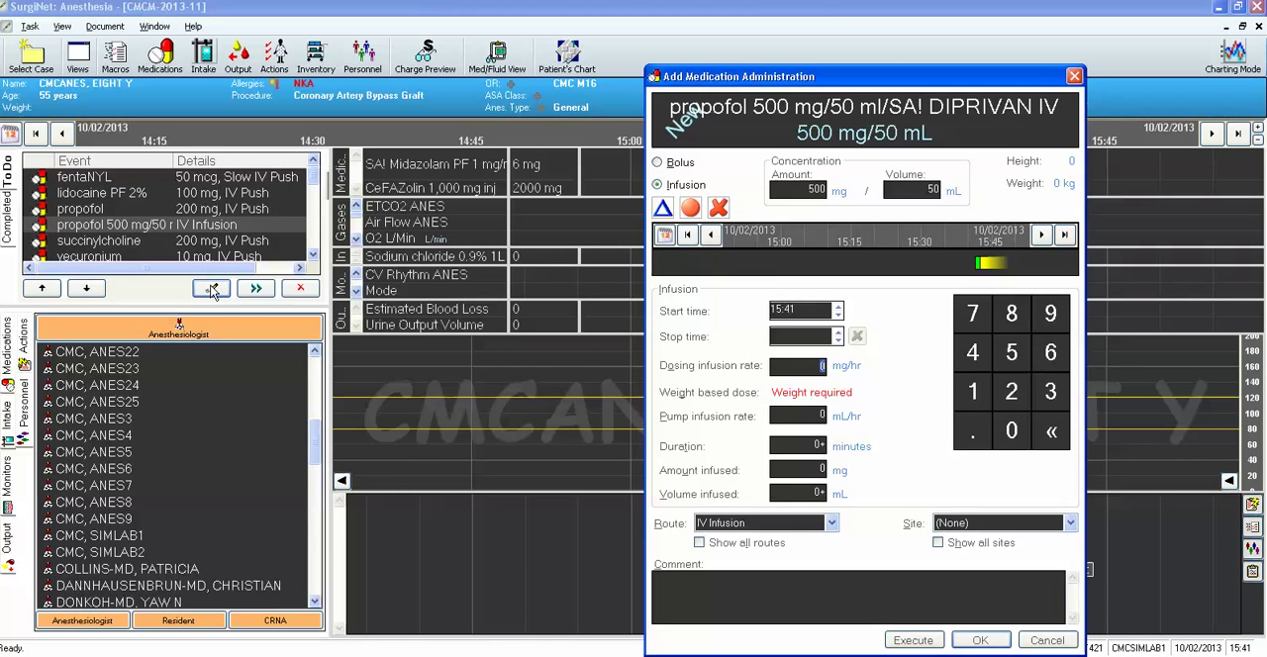
left_click(657, 163)
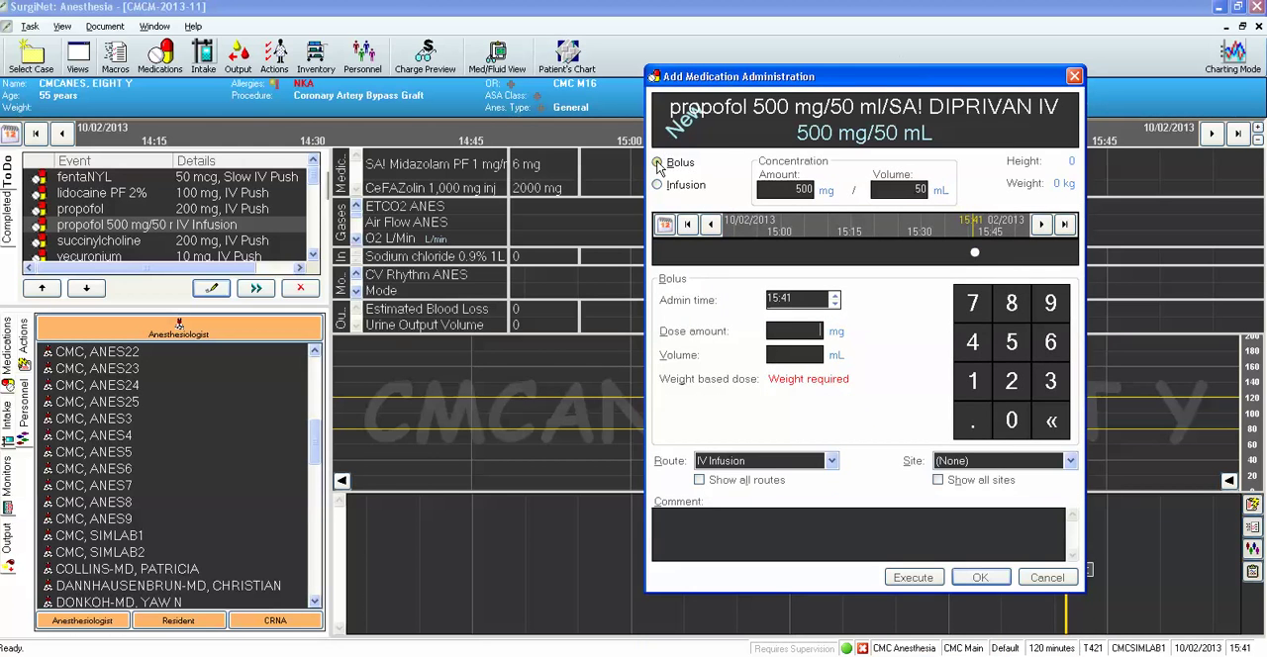
left_click(658, 186)
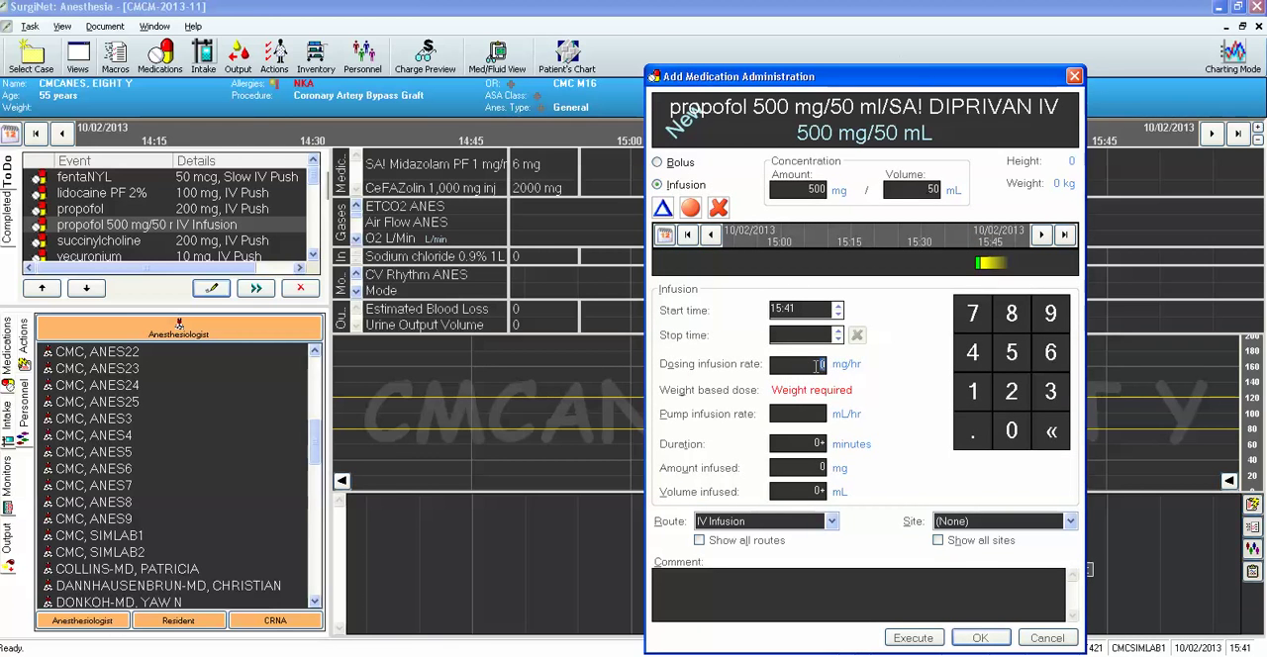
type("10")
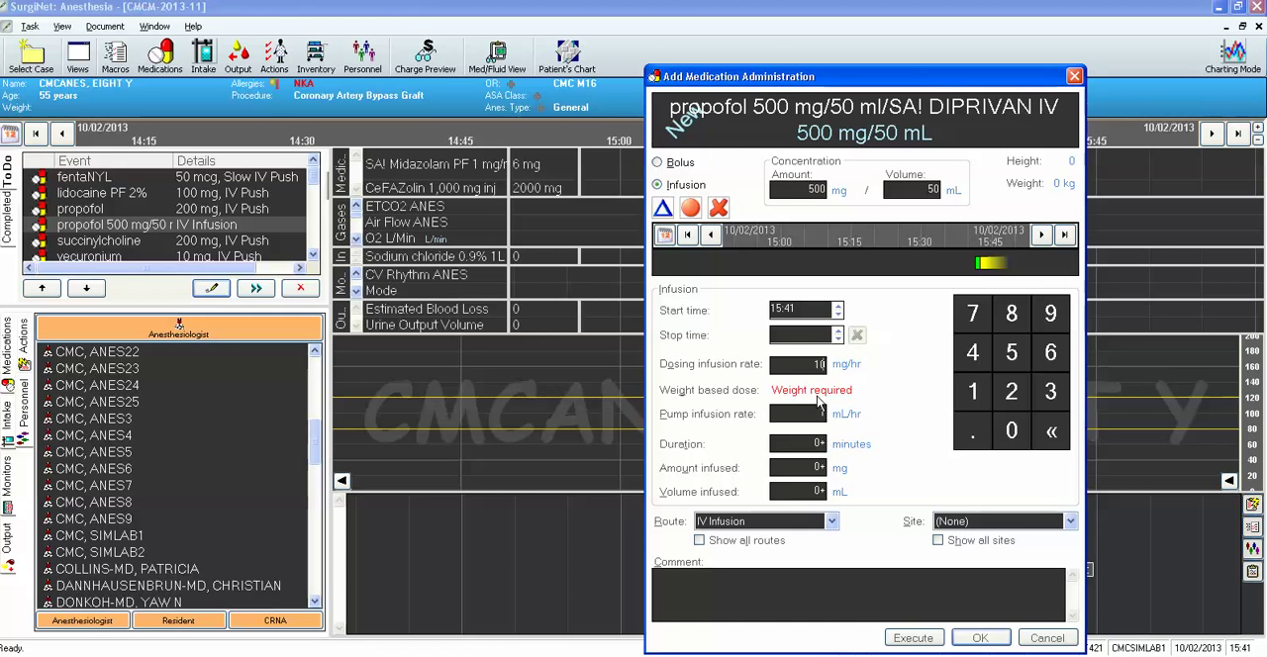
type("1")
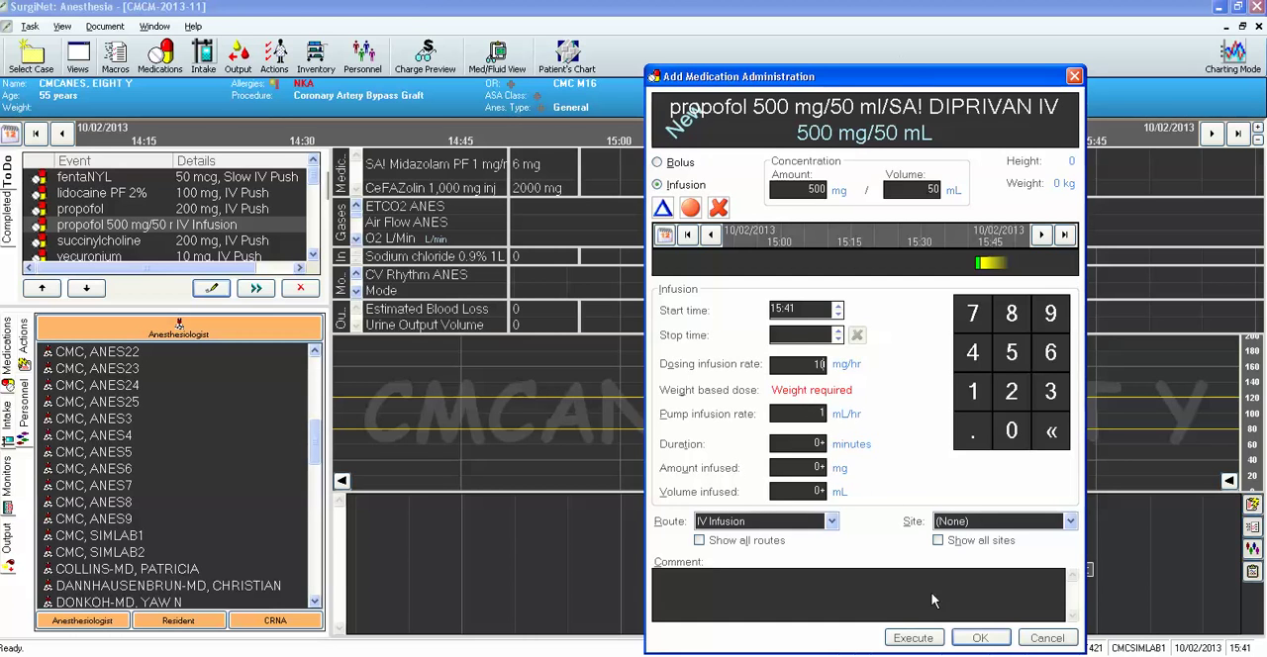
left_click(980, 638)
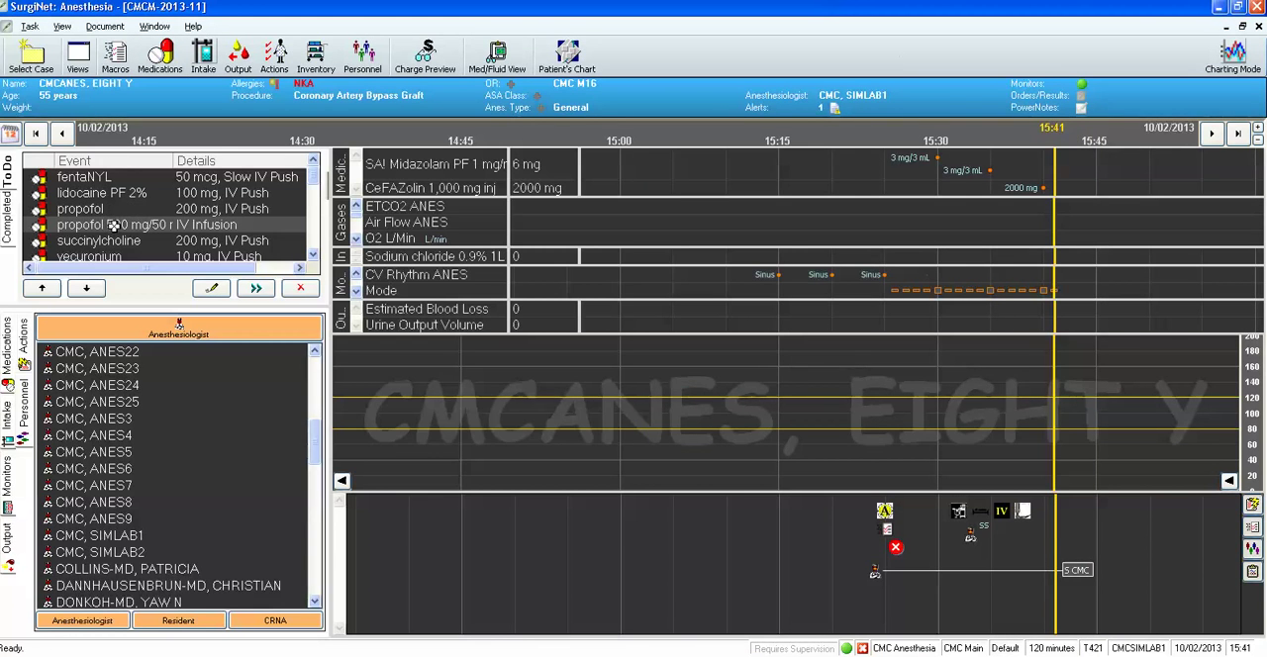
left_click_drag(115, 226, 915, 192)
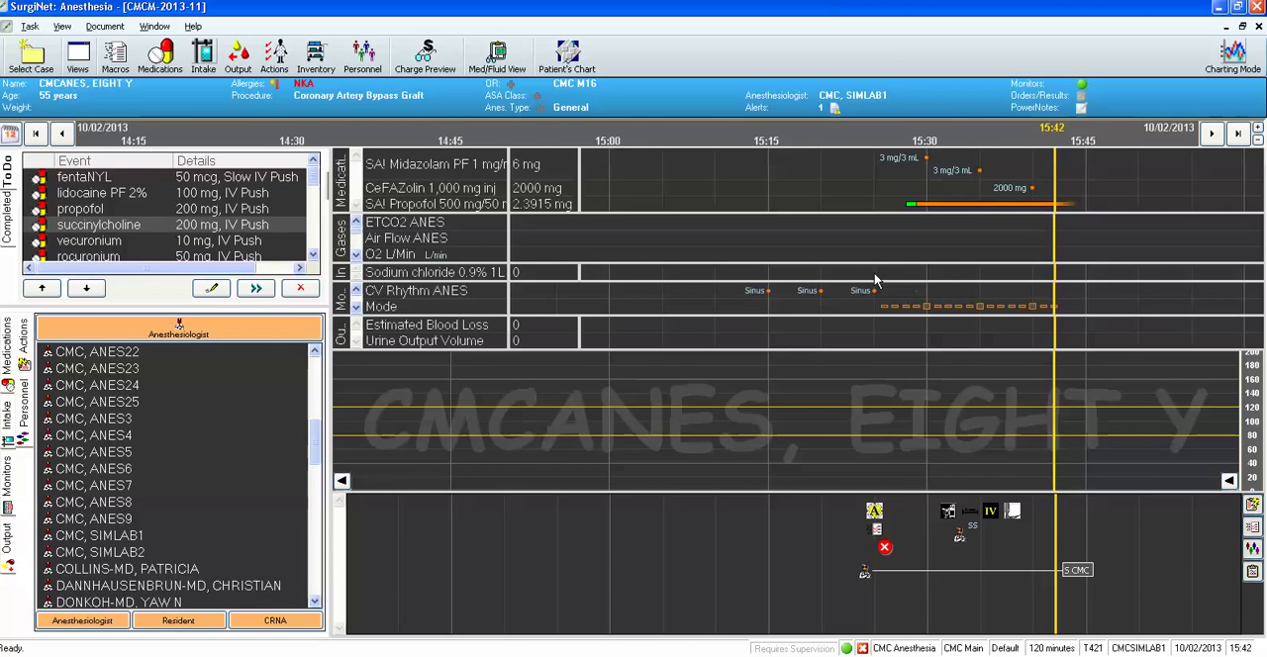
Add a sodium chloride 0.9% 1L bag as an IV infusion starting at 15:25 with a bag volume of 800 mL.
right_click(875, 282)
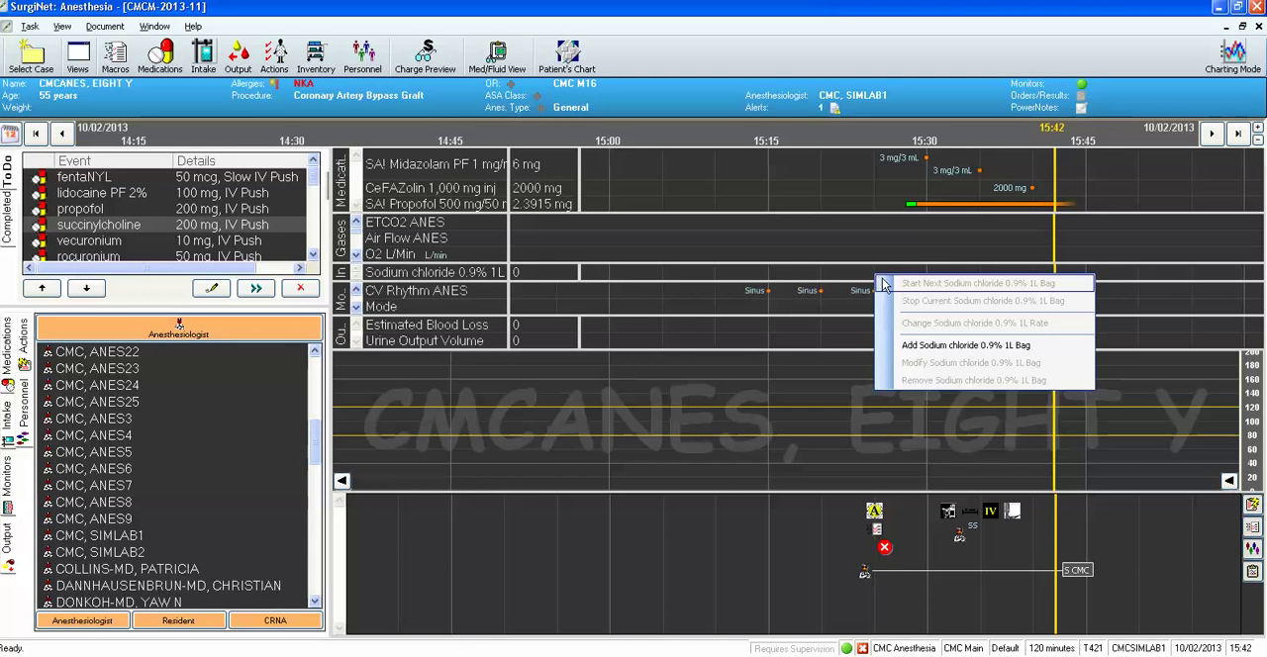
left_click(926, 355)
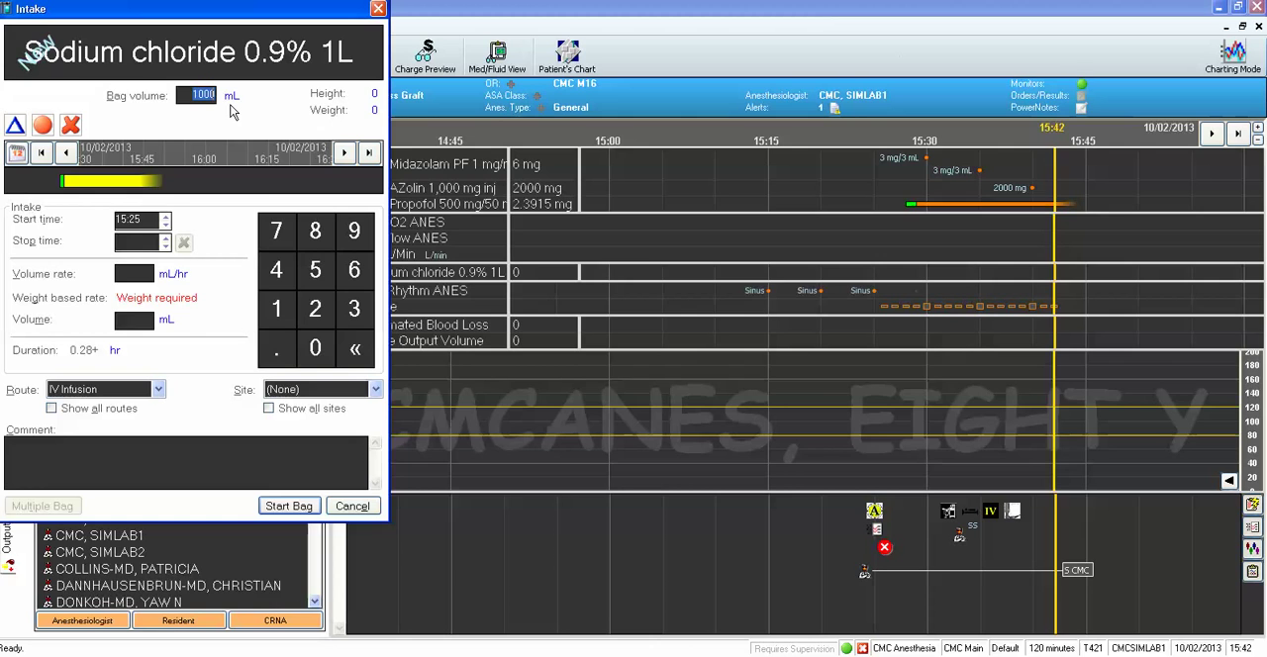
type("80")
left_click(288, 505)
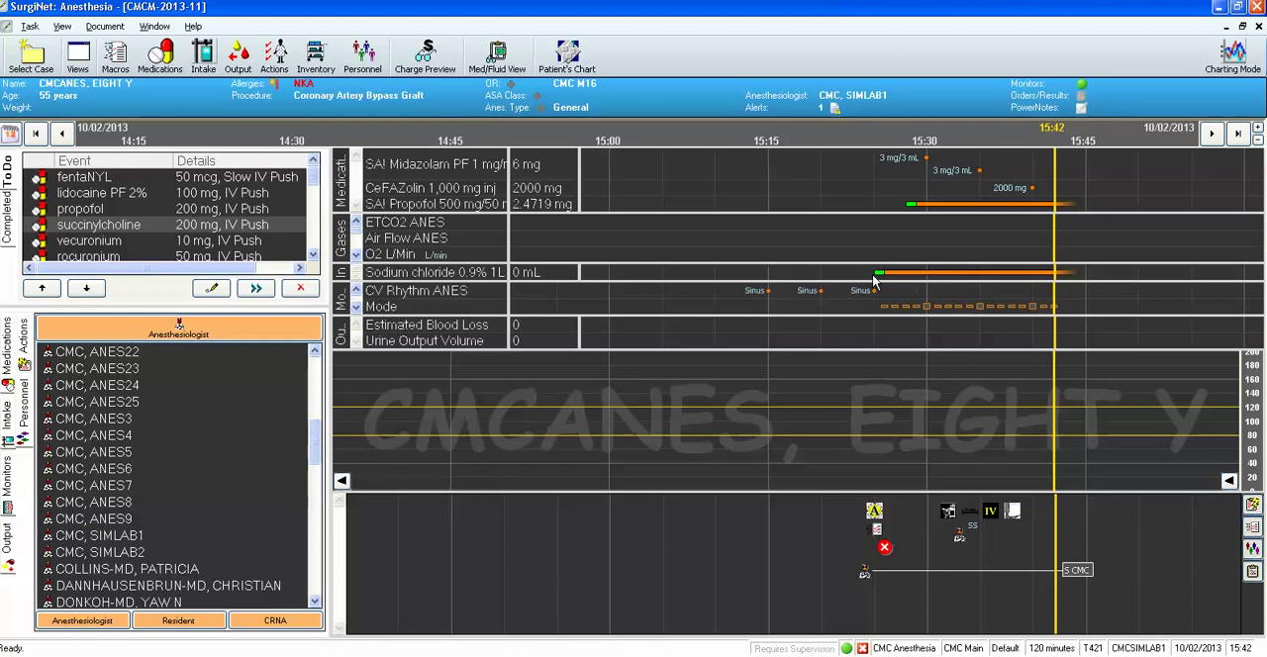
Start the next sodium chloride 0.9% 1L bag at 15:40, ending the current bag.
mouse_move(875, 281)
mouse_move(1031, 278)
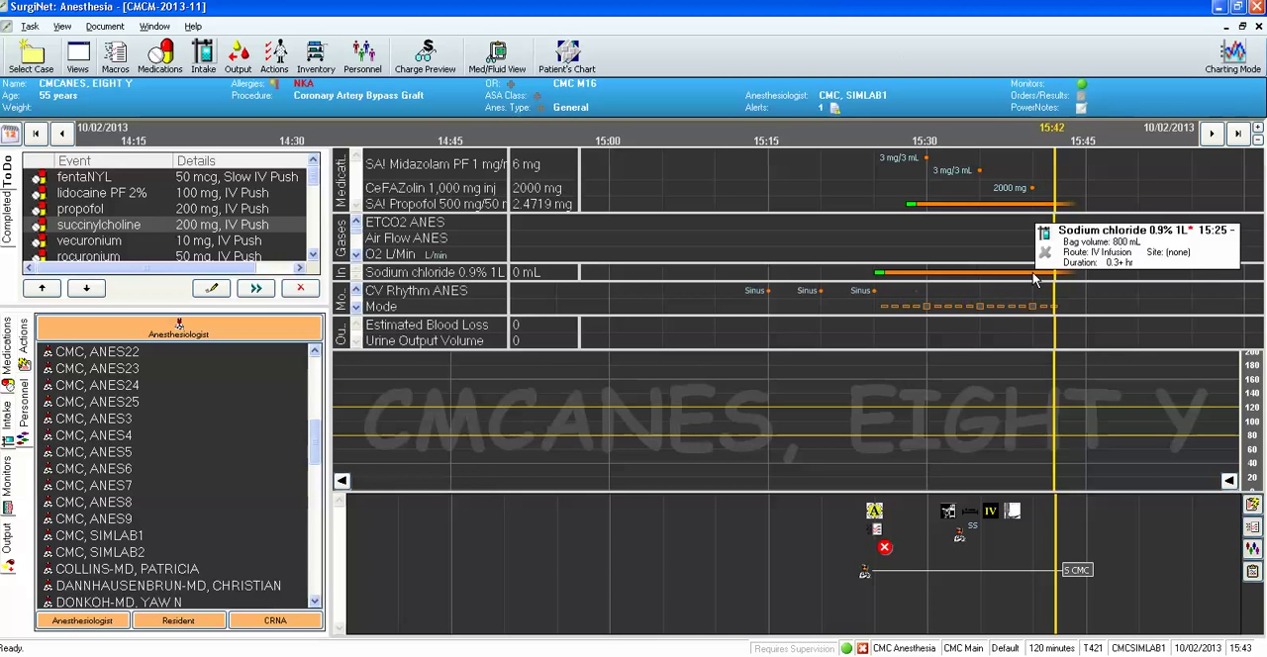
right_click(1033, 280)
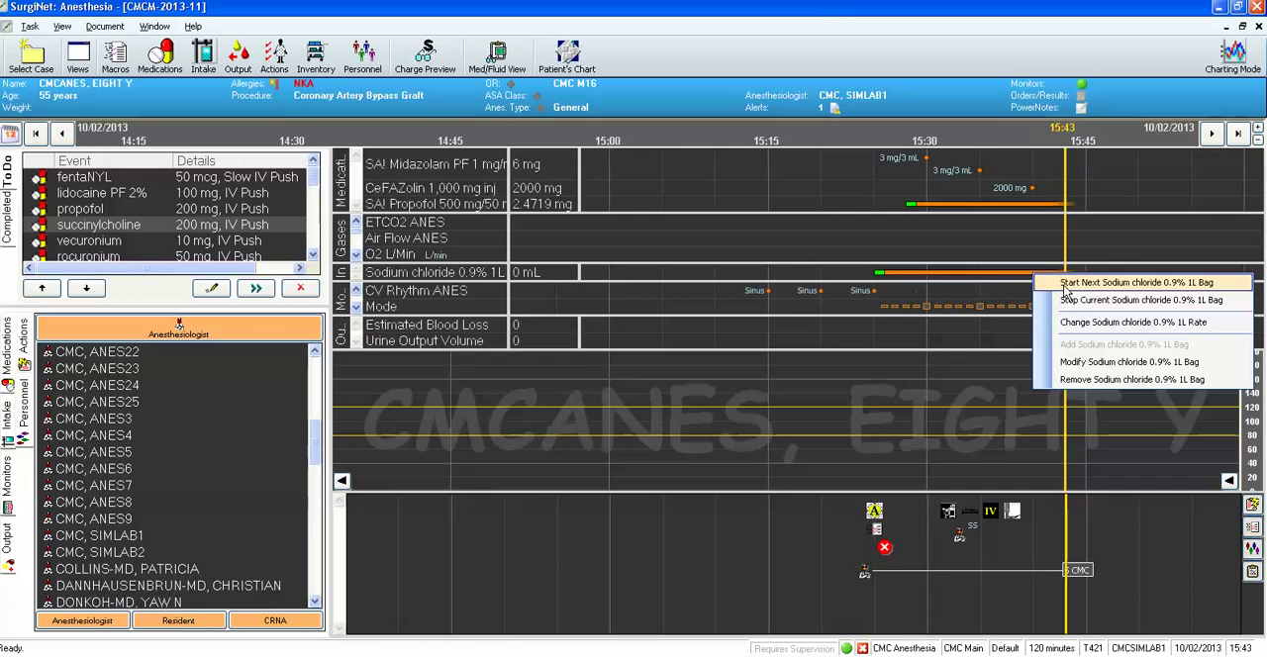
left_click(1065, 284)
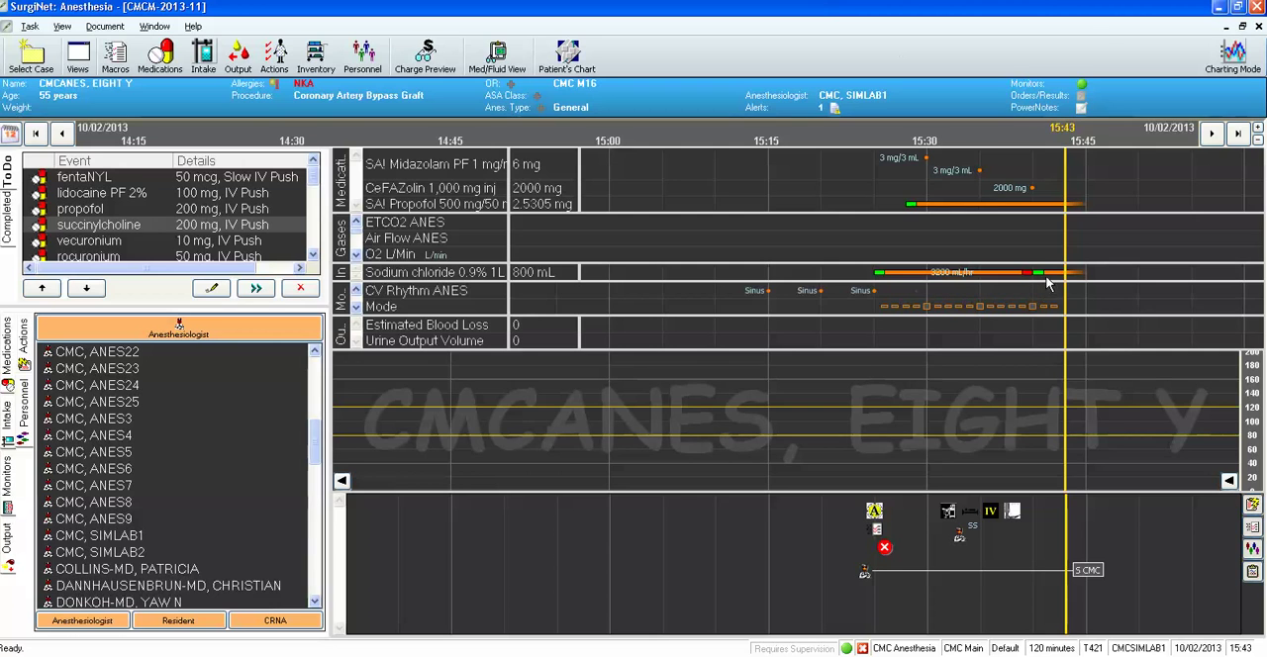
Modify the sodium chloride 0.9% bag started at 15:40 to a bag volume of 1000 mL.
mouse_move(1054, 280)
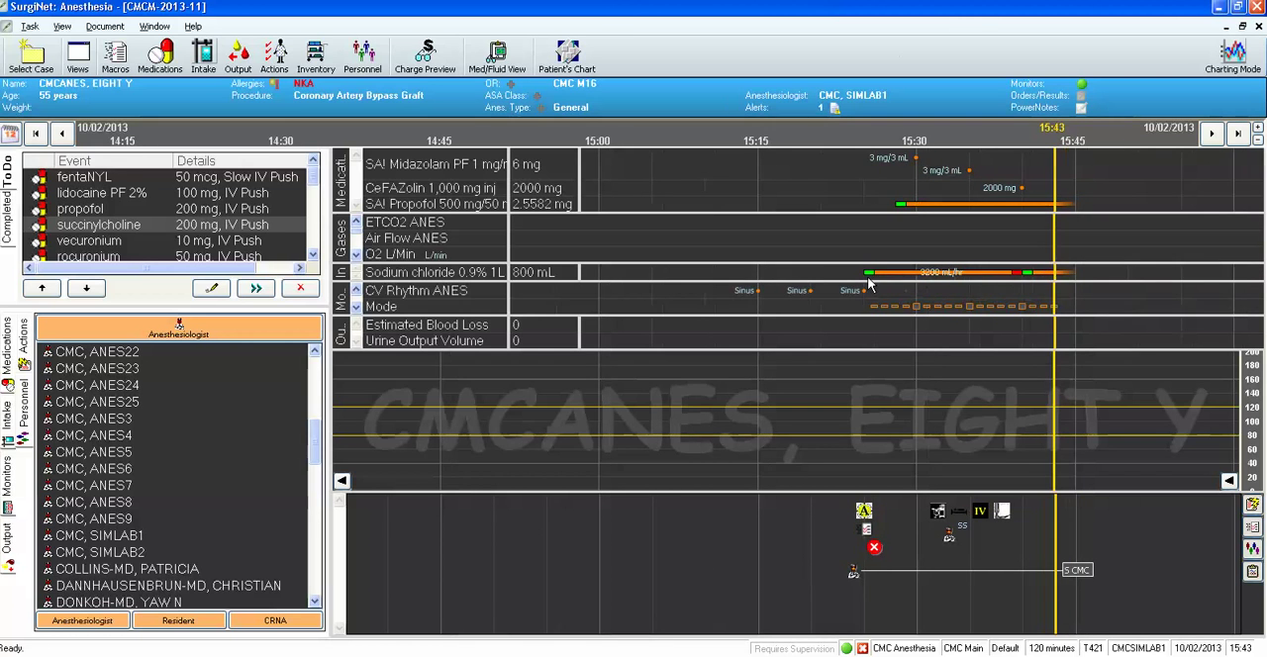
right_click(1041, 278)
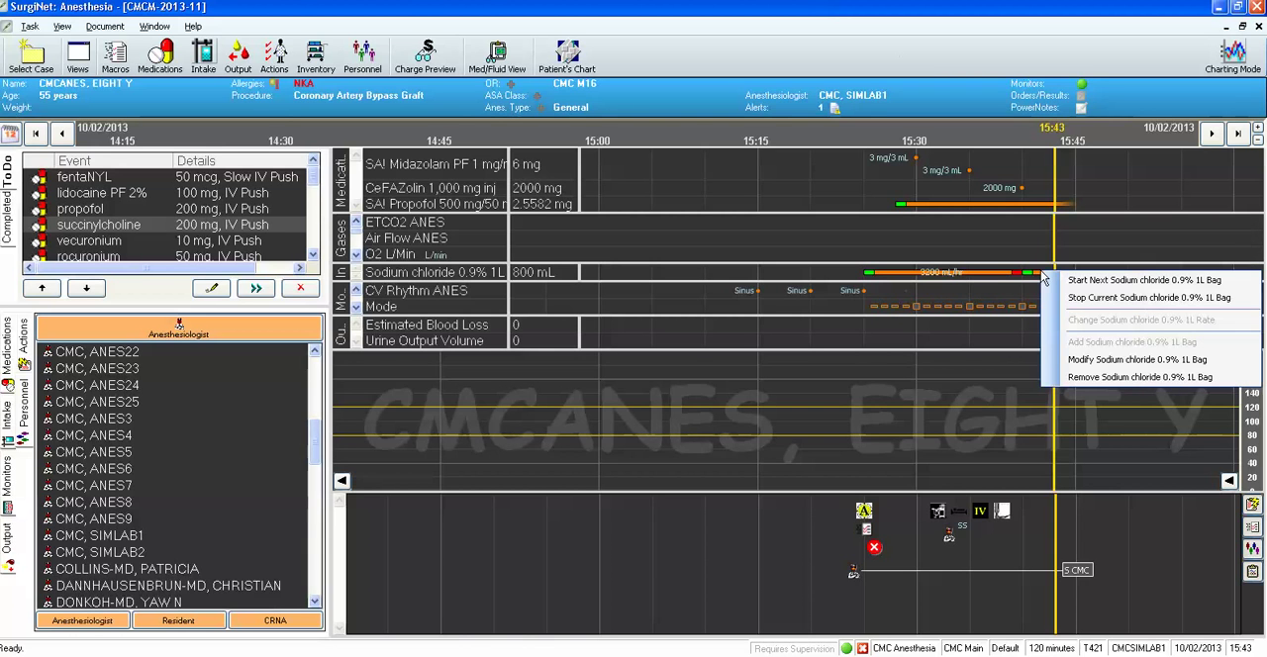
left_click(1102, 363)
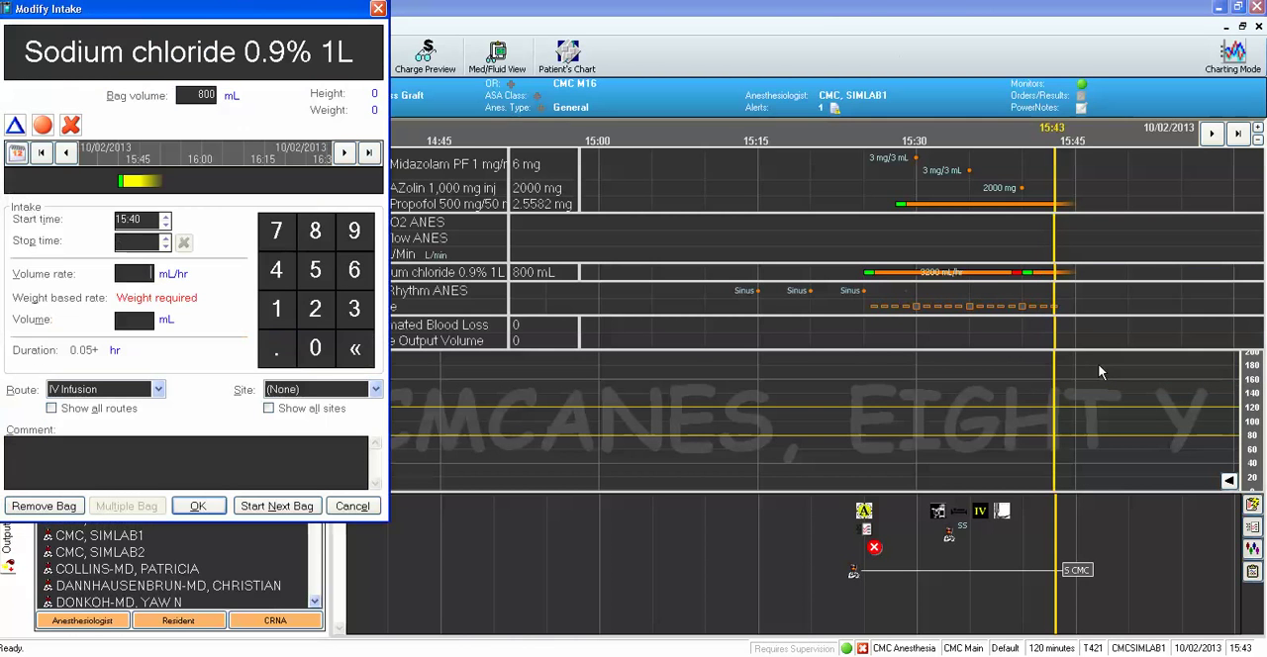
double_click(197, 95)
type("1000")
left_click(197, 507)
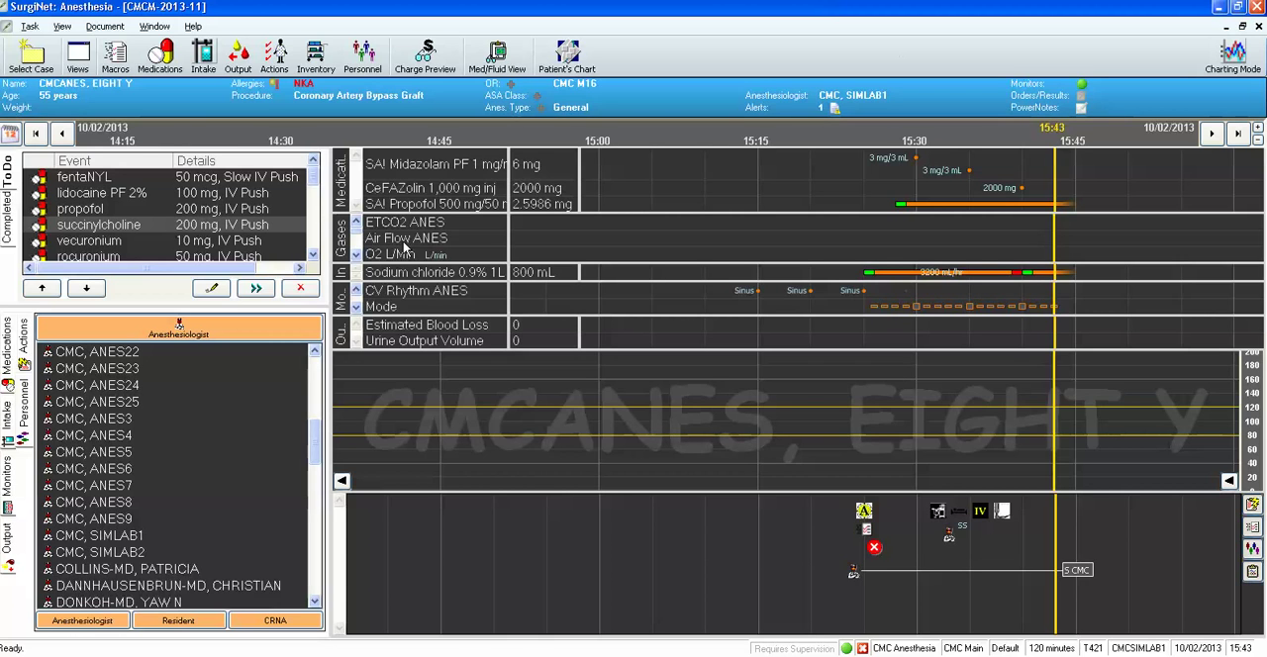
Remove the unused to-do medications from fentaNYL through rocuronium, including lidocaine, propofol, succinylcholine and vecuronium.
left_click(355, 255)
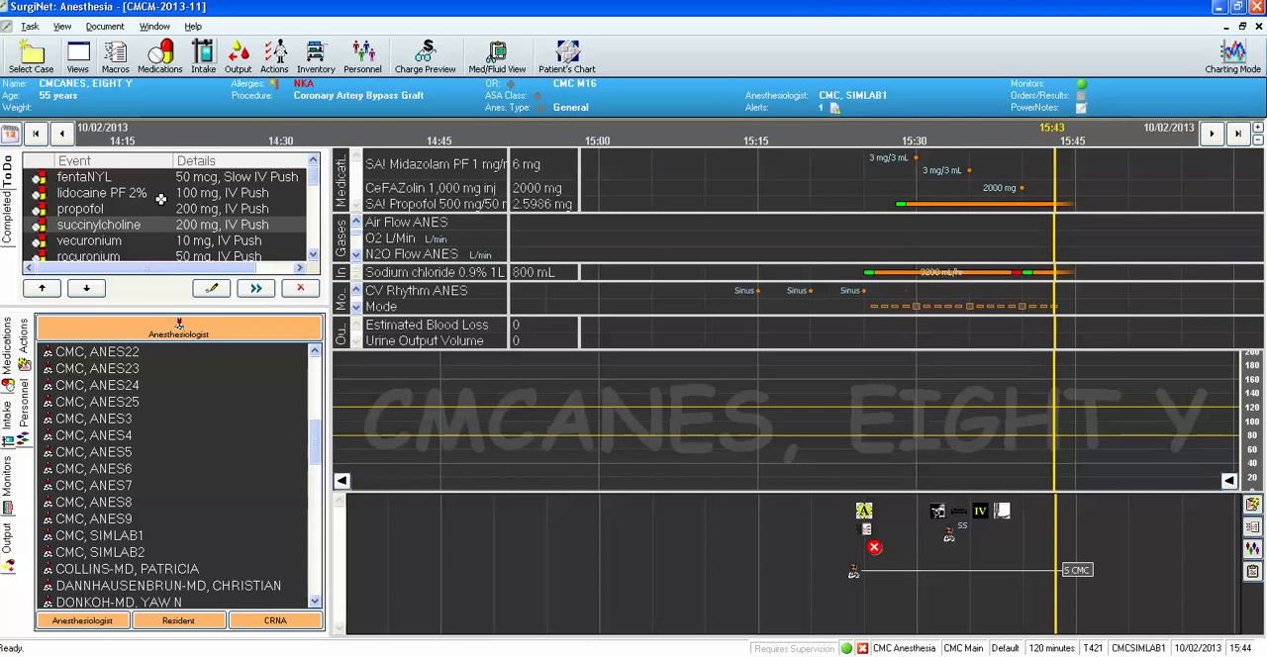
left_click(265, 179)
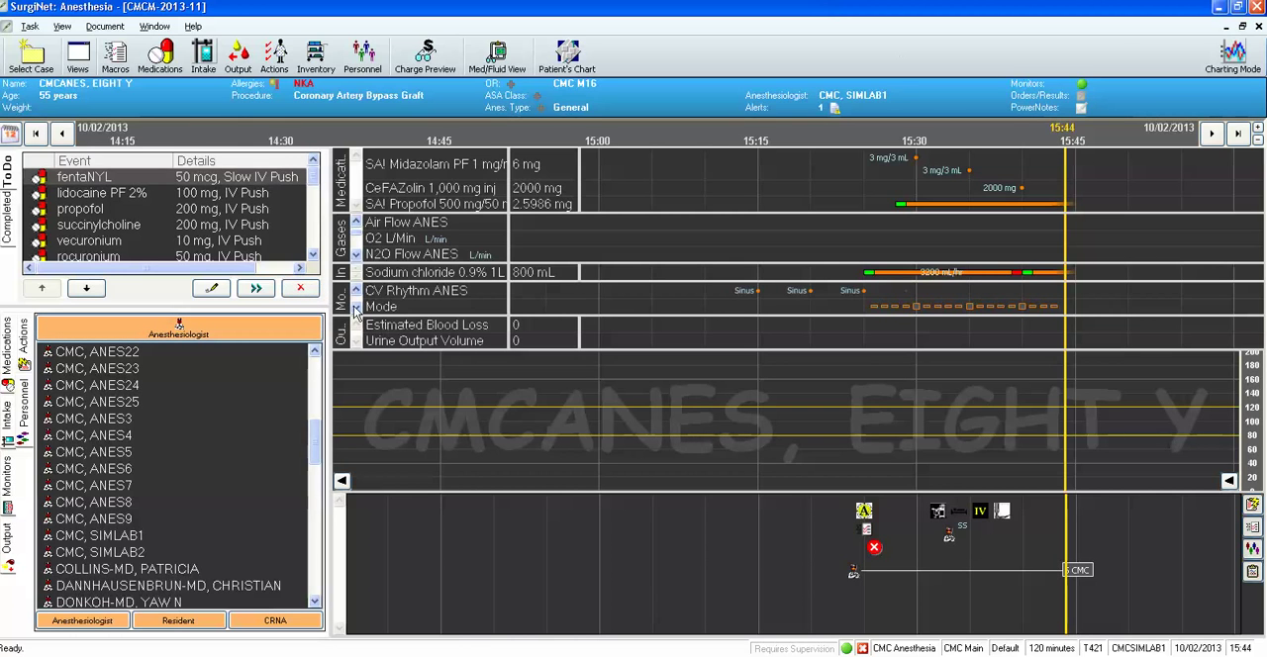
left_click(314, 293)
left_click(313, 293)
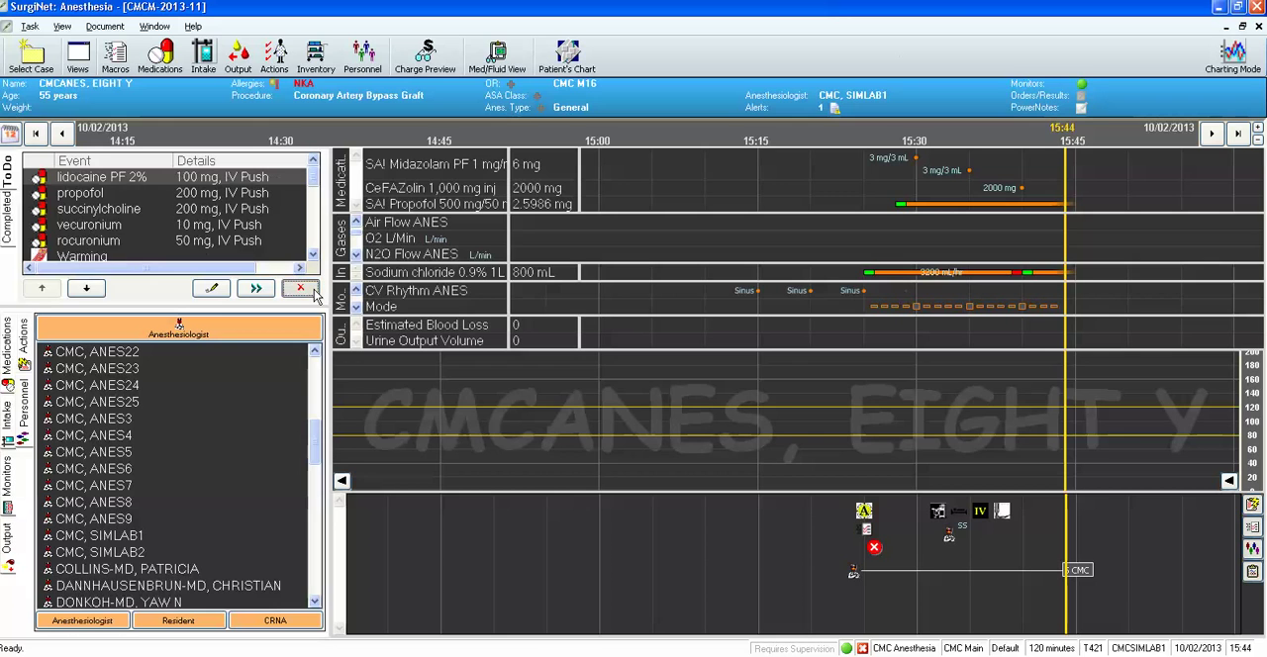
left_click(314, 292)
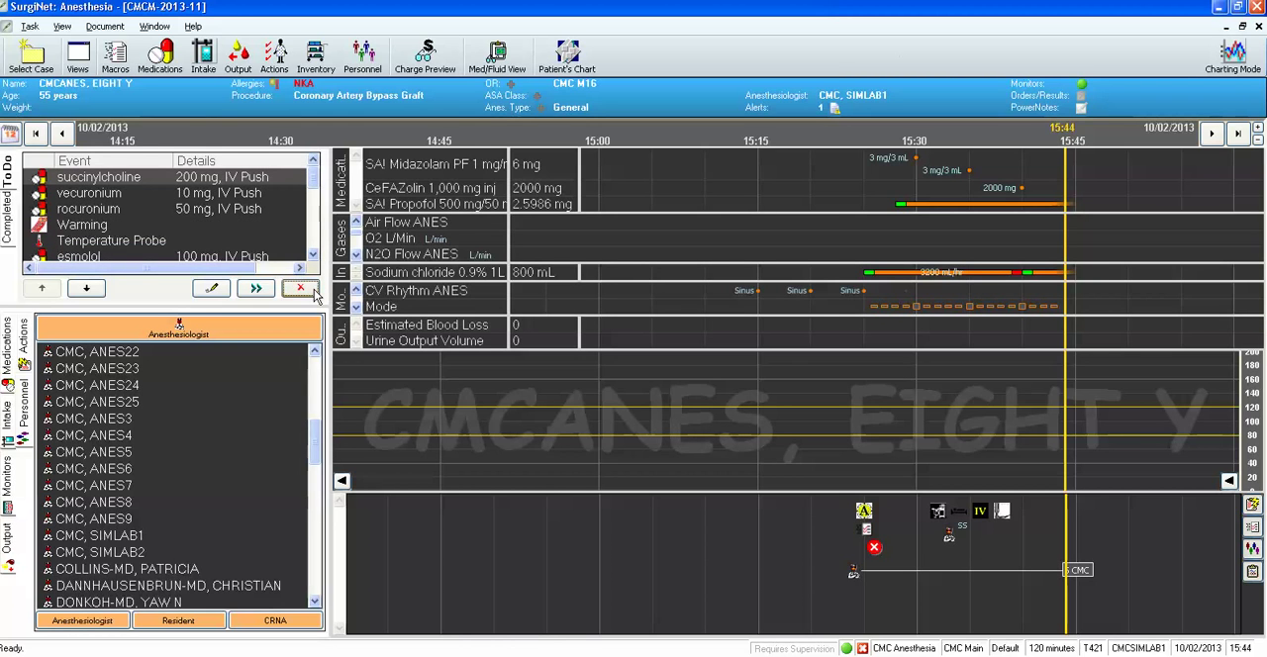
left_click(314, 293)
left_click(314, 293)
left_click(314, 293)
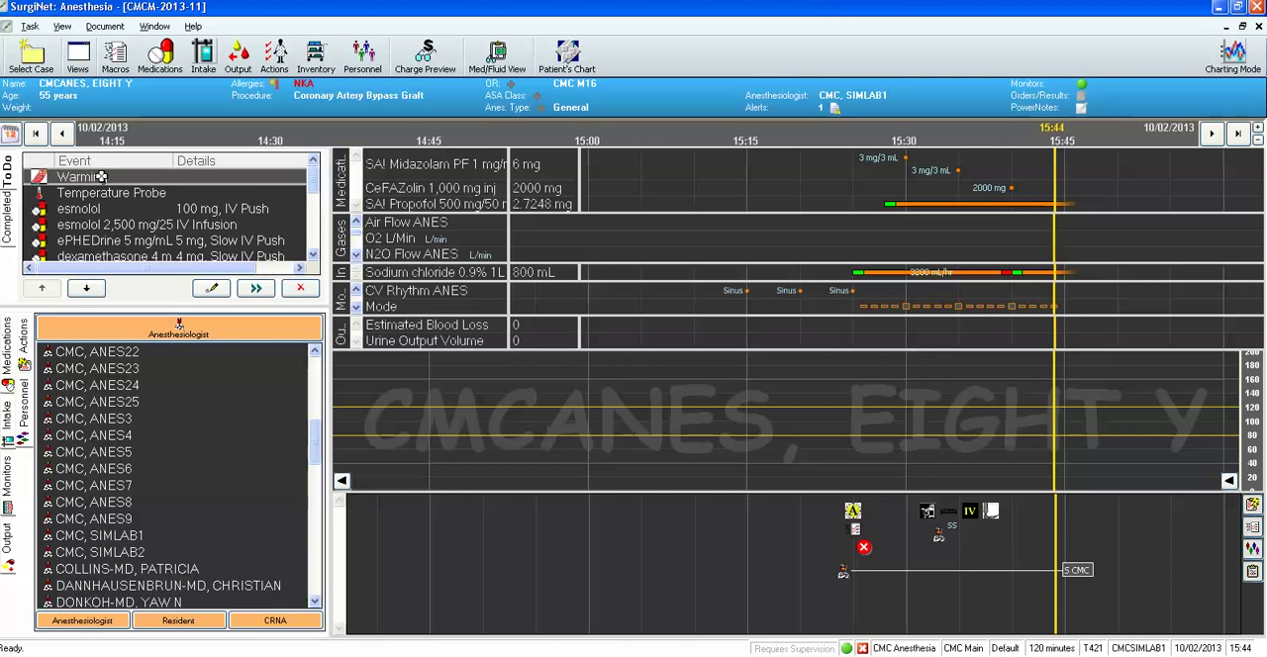
Chart the Warming to-do item at 15:44 with an upper body forced air blanket and the fluid warmer set to Yes.
left_click(212, 290)
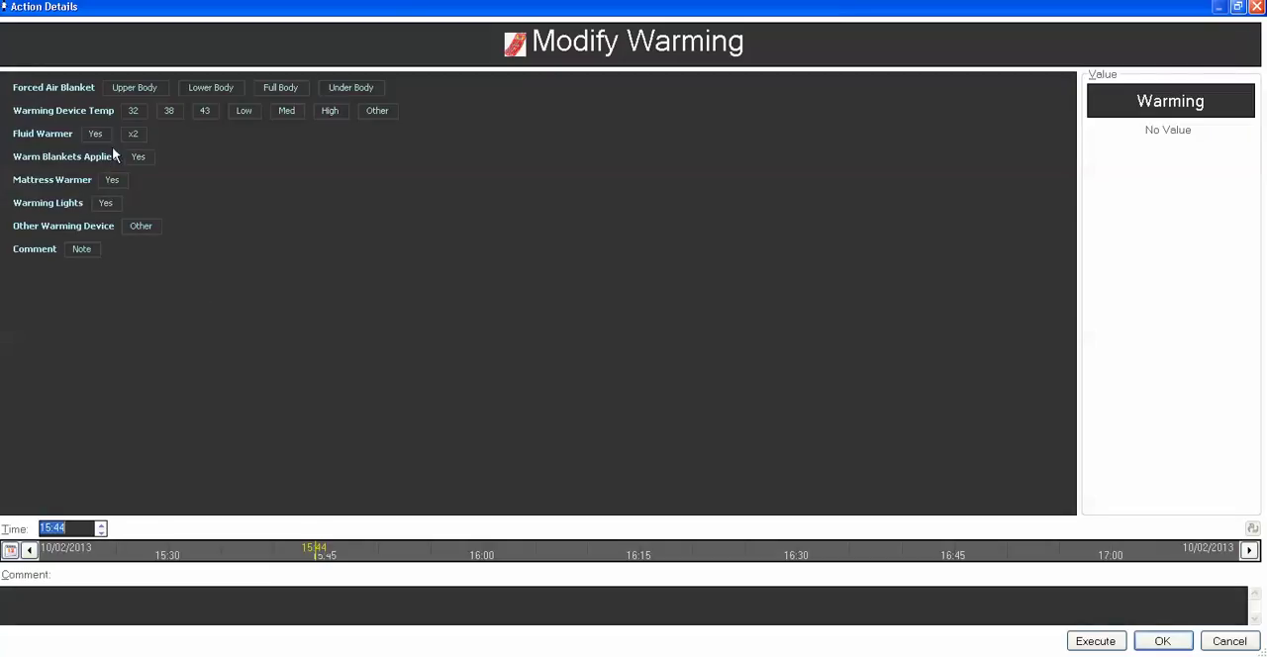
left_click(151, 91)
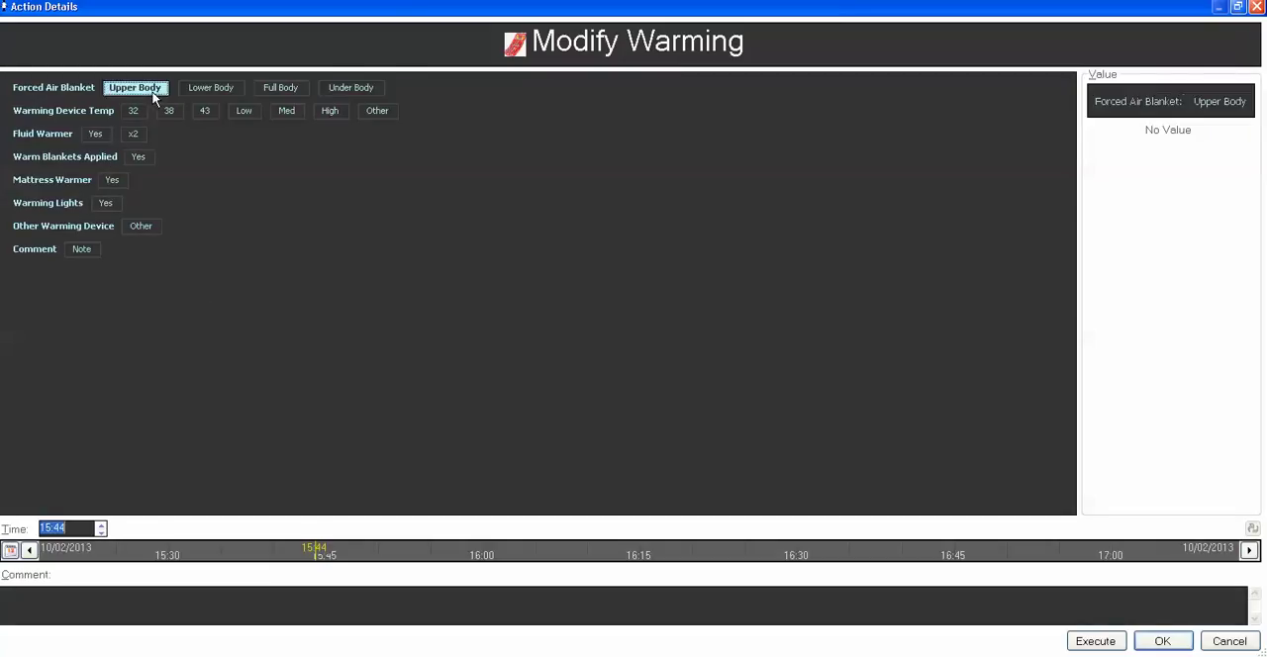
left_click(95, 135)
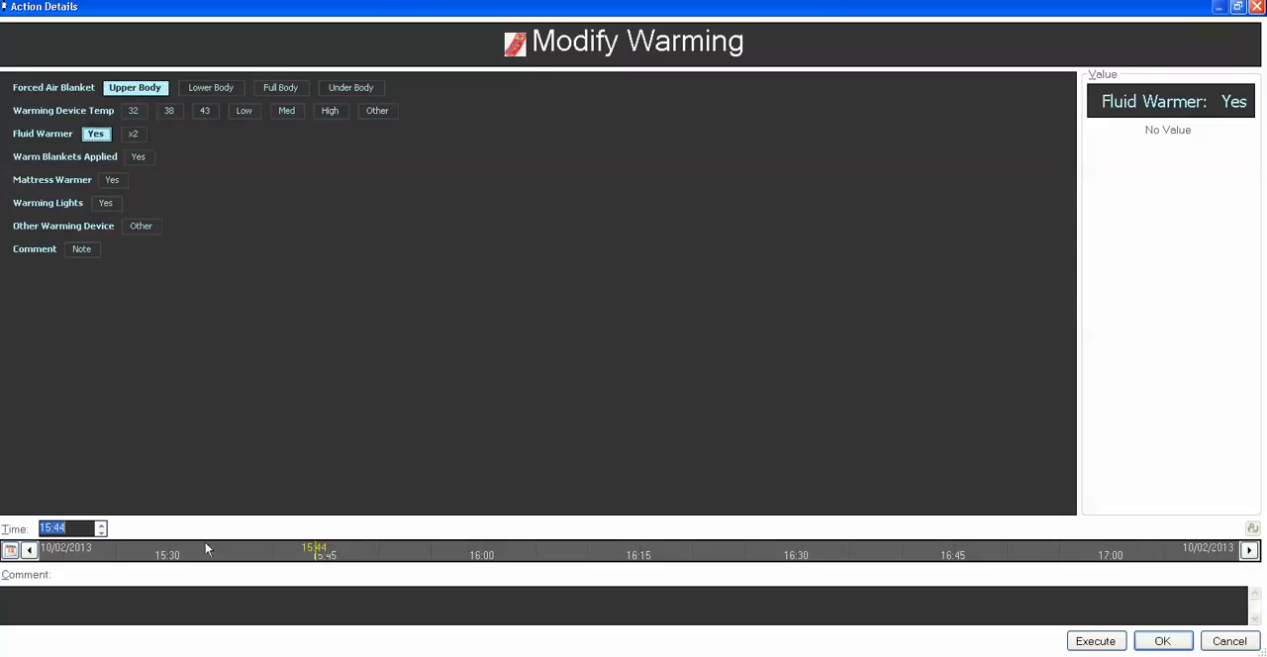
left_click(1097, 643)
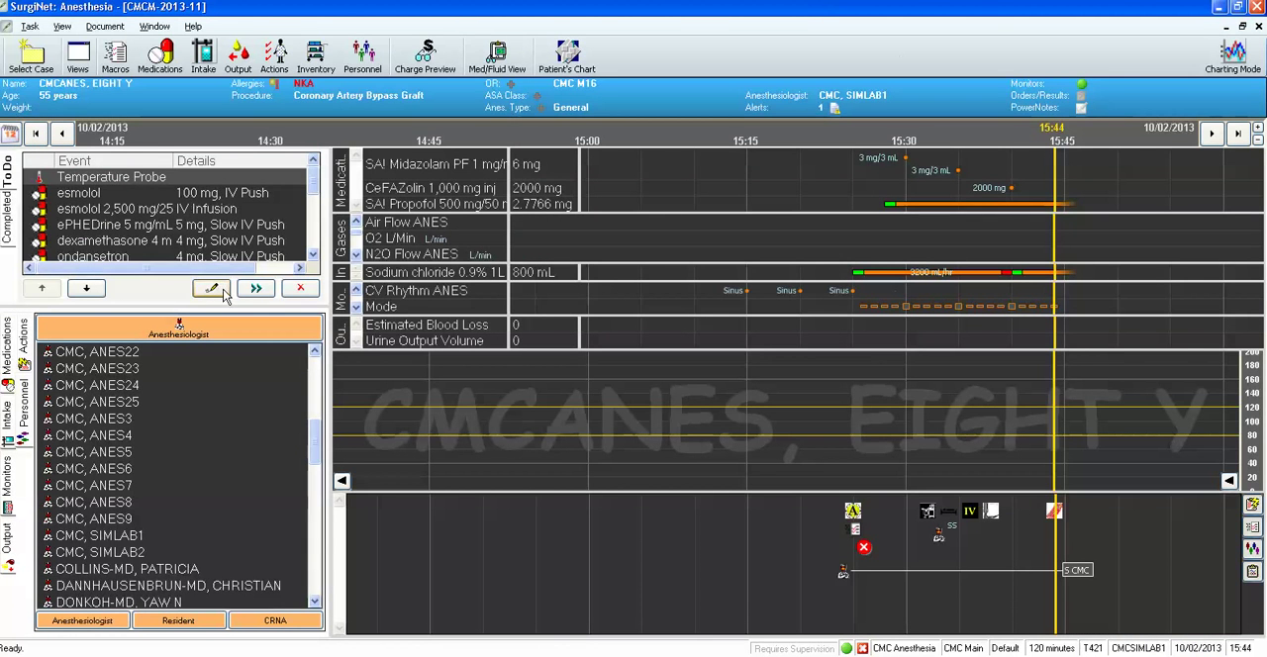
Chart the Temperature Probe to-do item at 15:44 and modify it to an esophageal core probe.
double_click(158, 178)
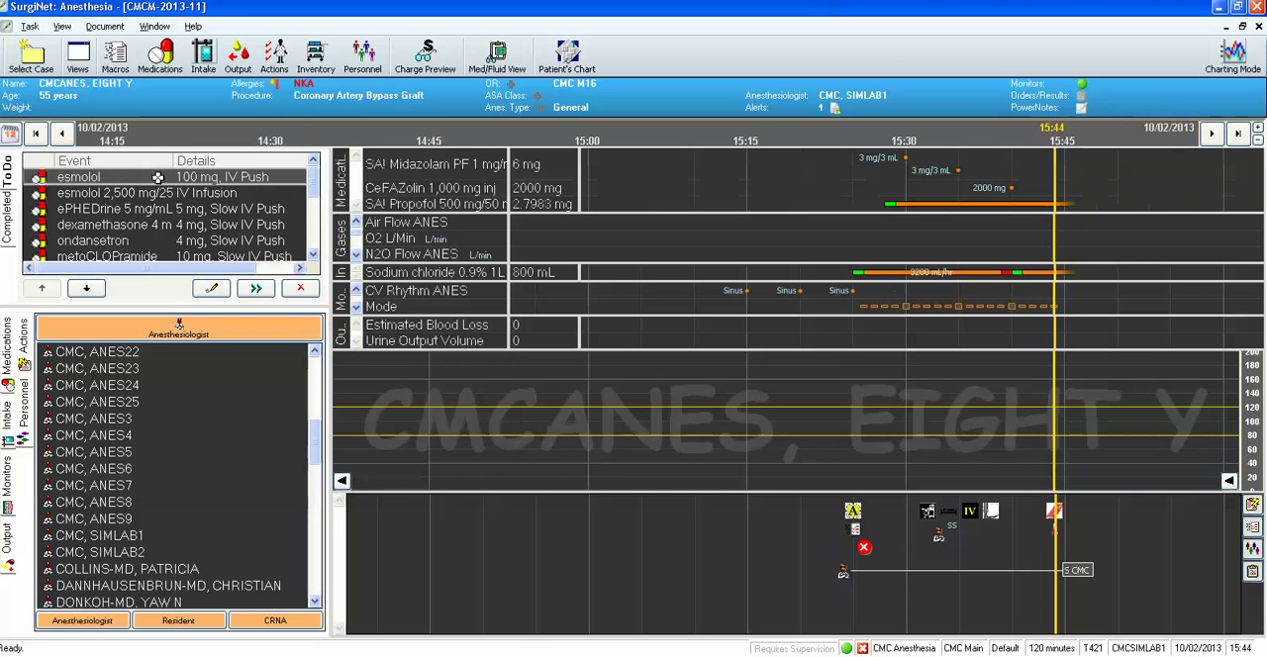
right_click(1055, 539)
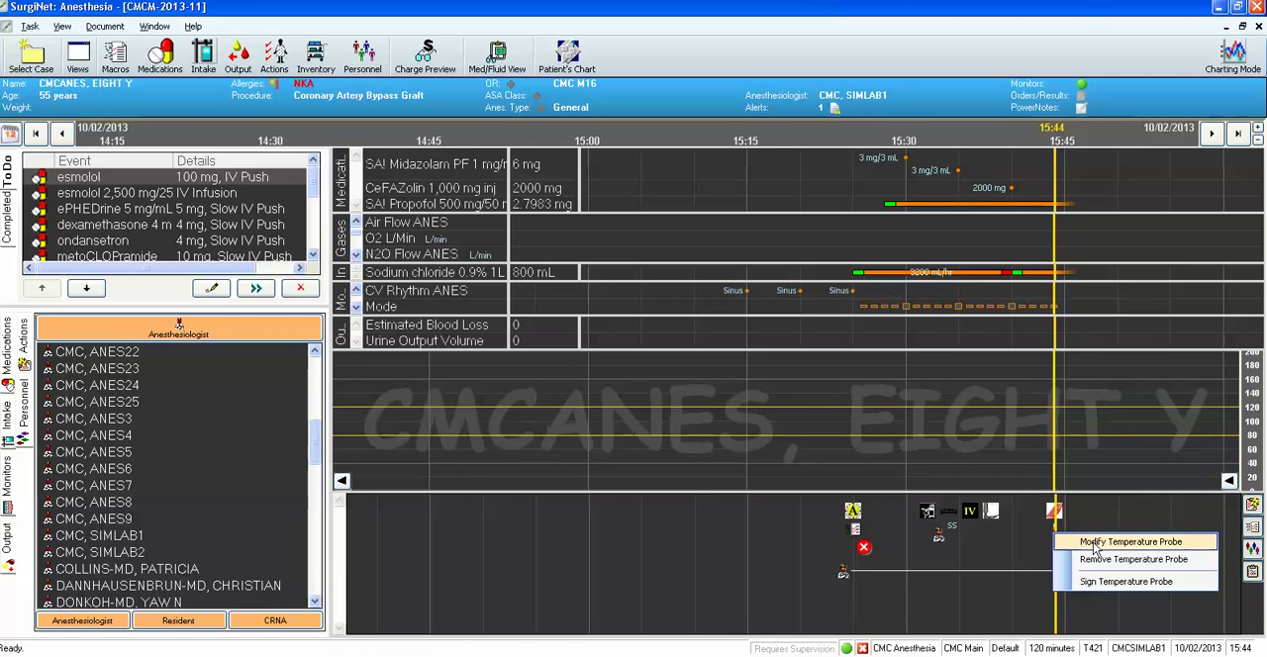
left_click(1096, 543)
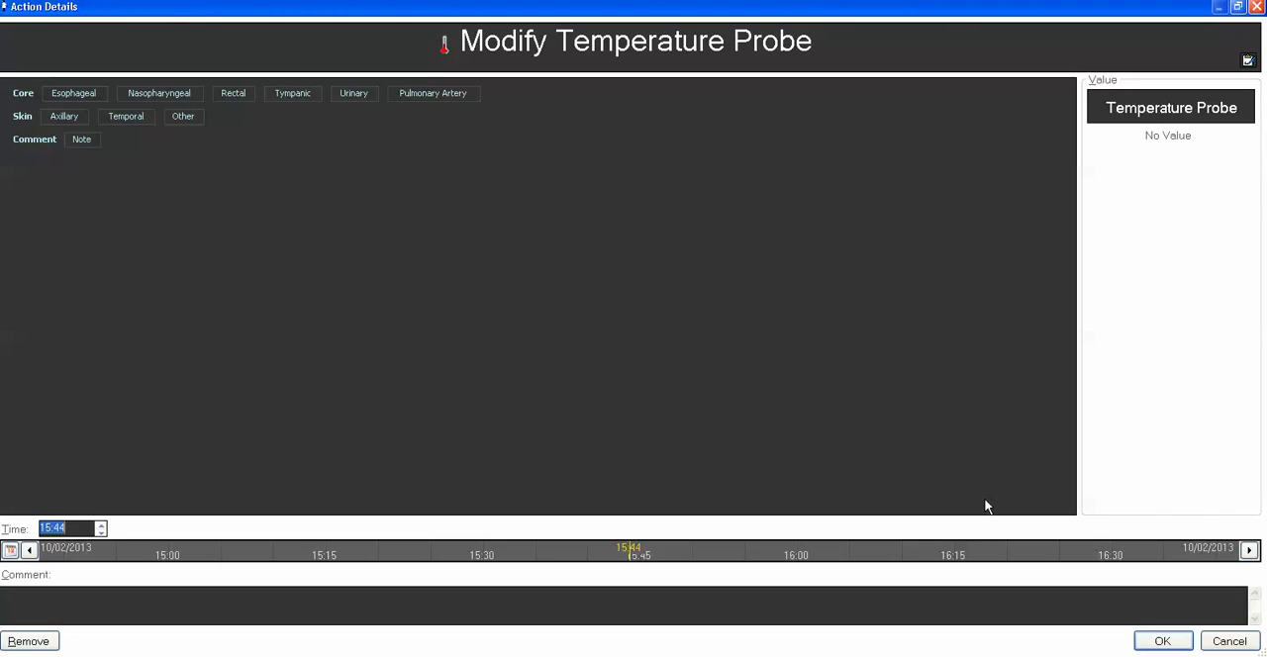
left_click(60, 94)
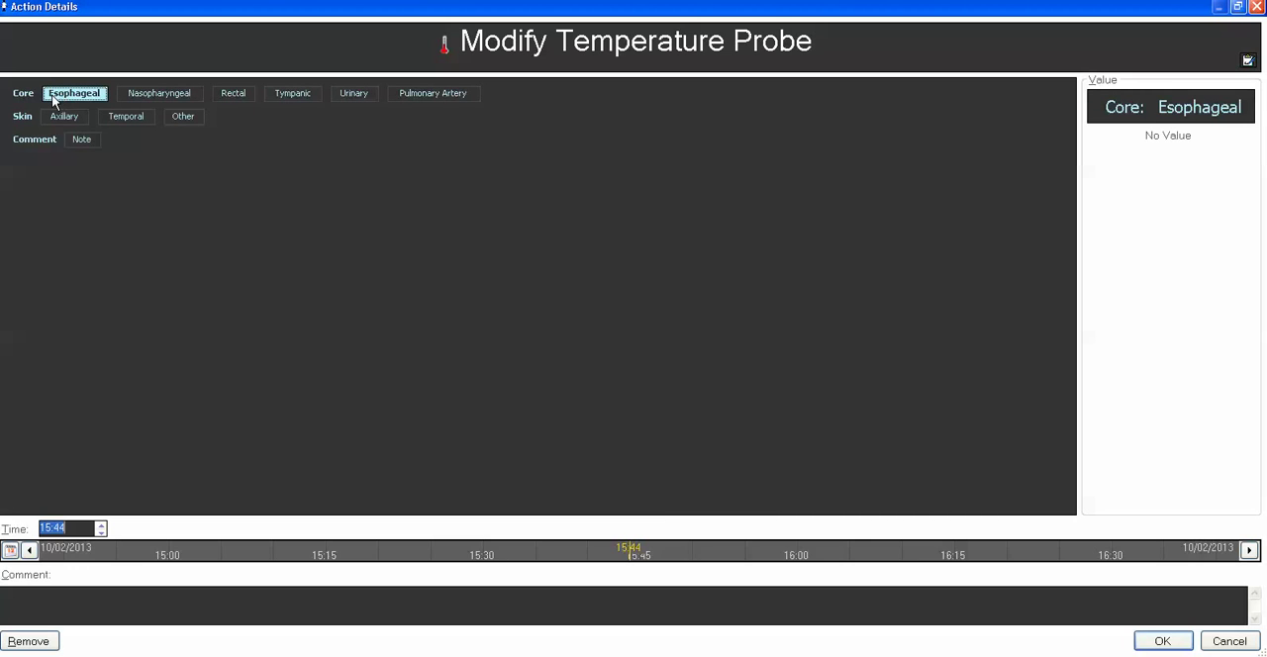
left_click(1157, 642)
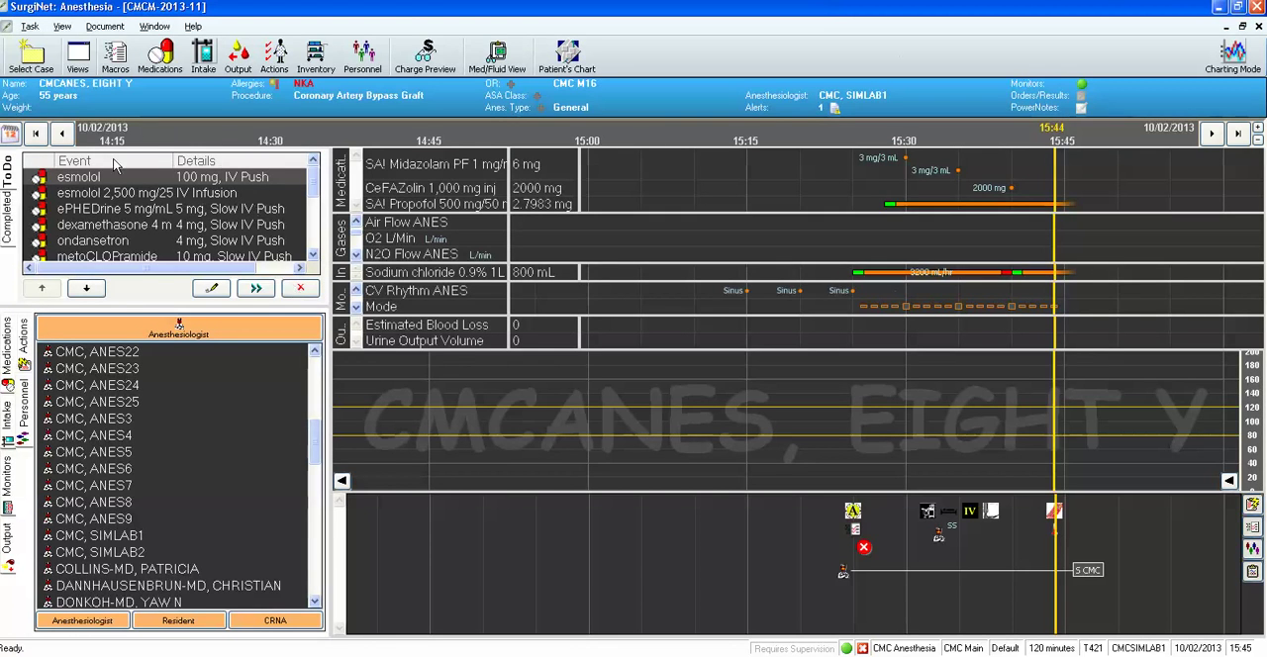
Remove the remaining to-do items from esmolol through the PACU orders reminder, keeping Emergence, PostOp Transfer of Care and Anesthesia End Time.
left_click(301, 289)
left_click(306, 290)
left_click(306, 289)
left_click(306, 290)
left_click(306, 290)
left_click(301, 289)
left_click(301, 289)
left_click(301, 289)
left_click(301, 289)
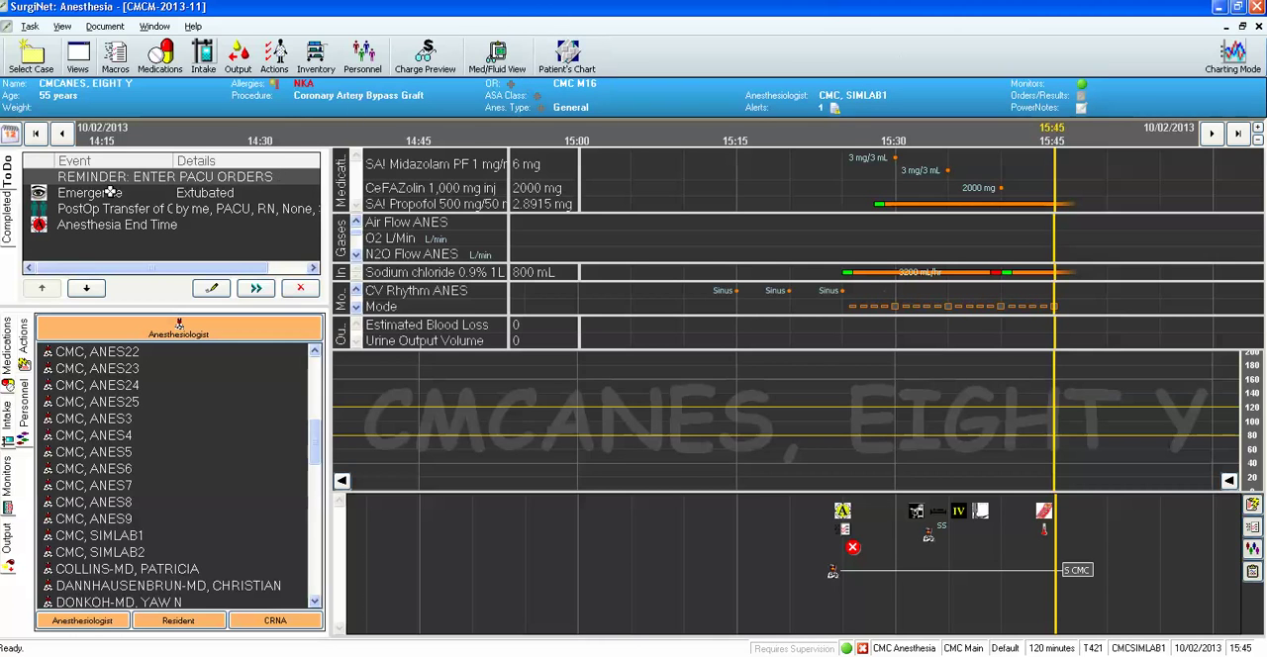
left_click(300, 289)
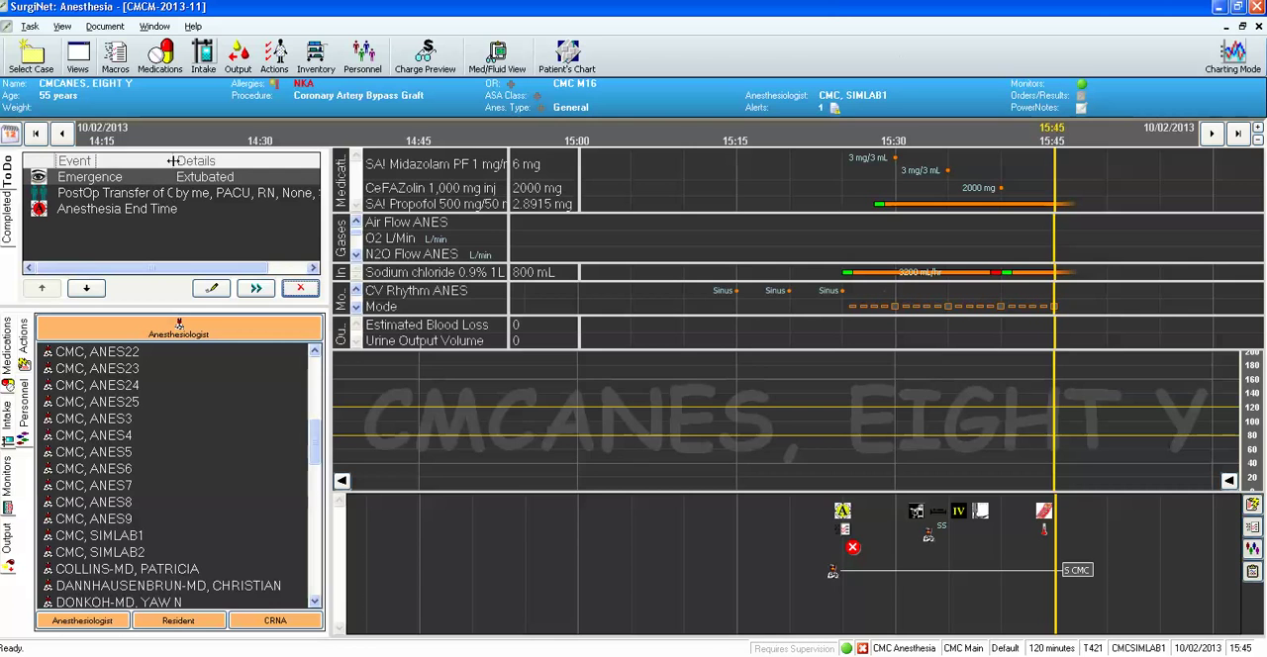
Widen the to-do list's Event column and review the Emergence item's detail options without charting it.
left_click_drag(173, 161, 197, 162)
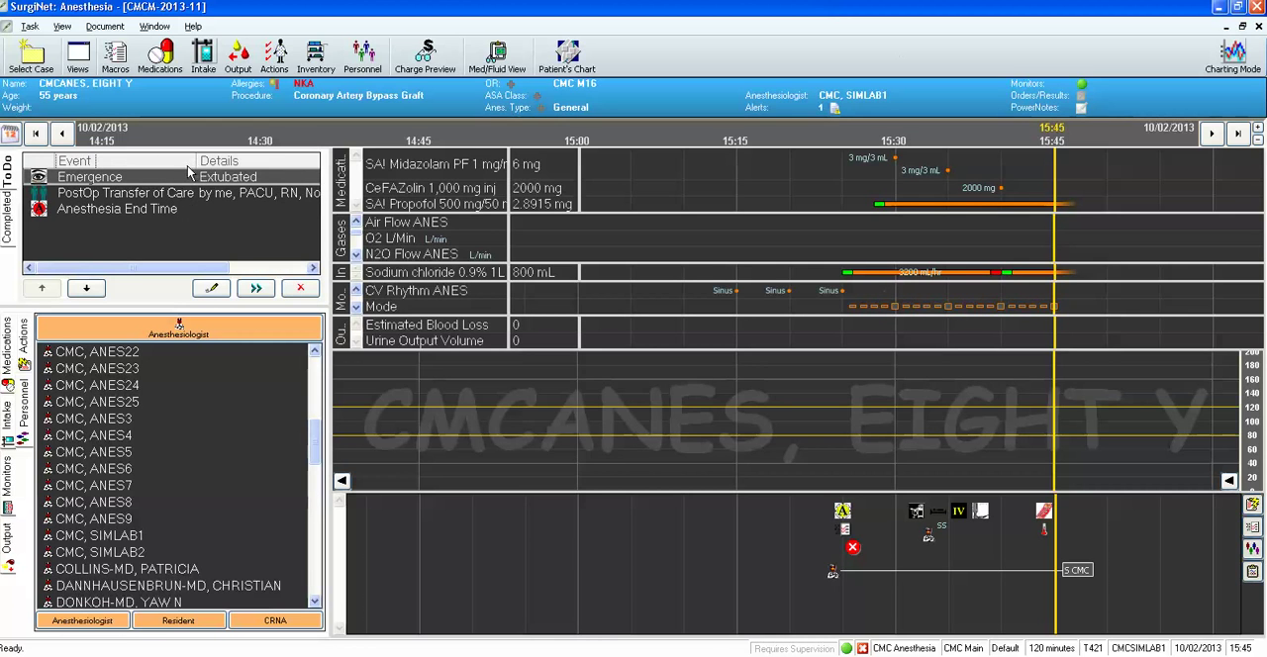
left_click(217, 287)
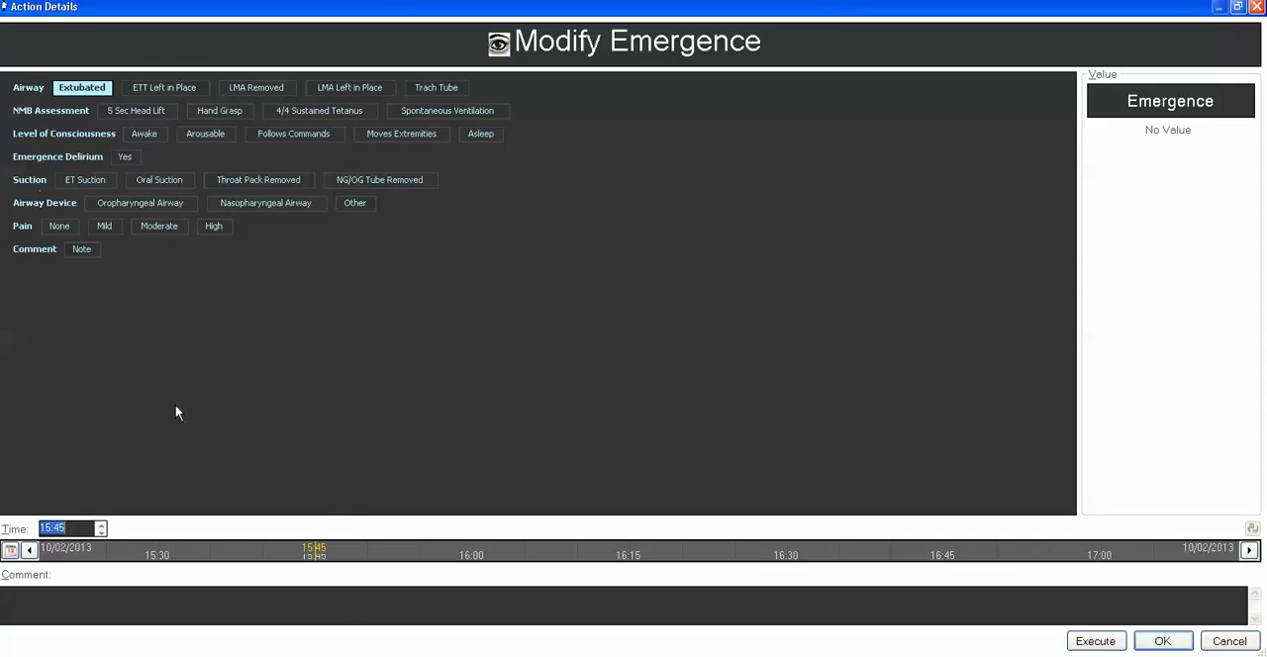
left_click(1231, 640)
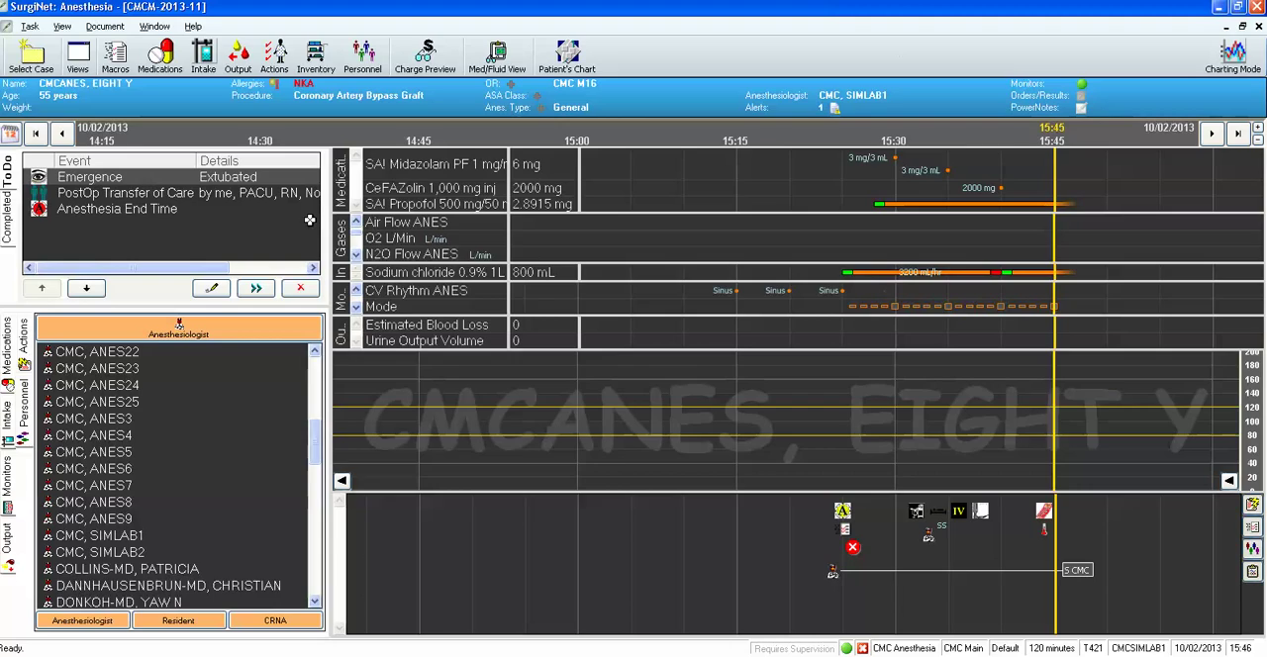
Enter Heart Rate ANES monitor values of 180 at 15:15 and 95 at 15:20 in a maximized Maintain Monitor Values window.
left_click(99, 29)
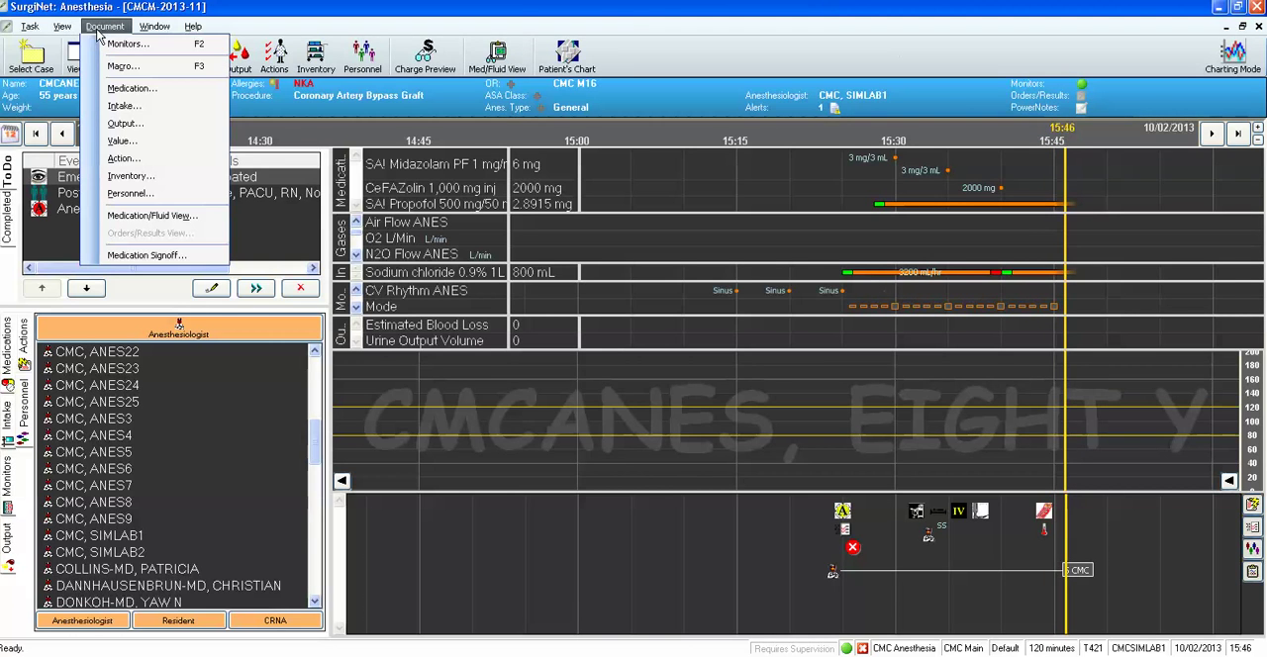
left_click(123, 141)
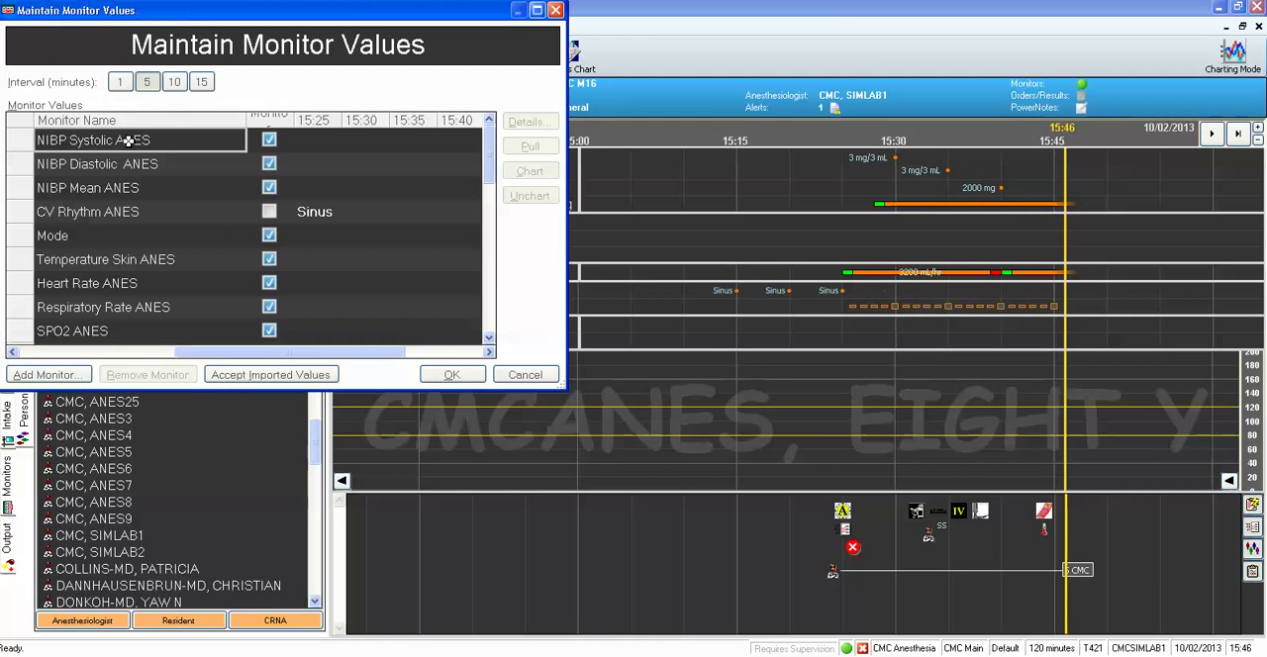
left_click(535, 9)
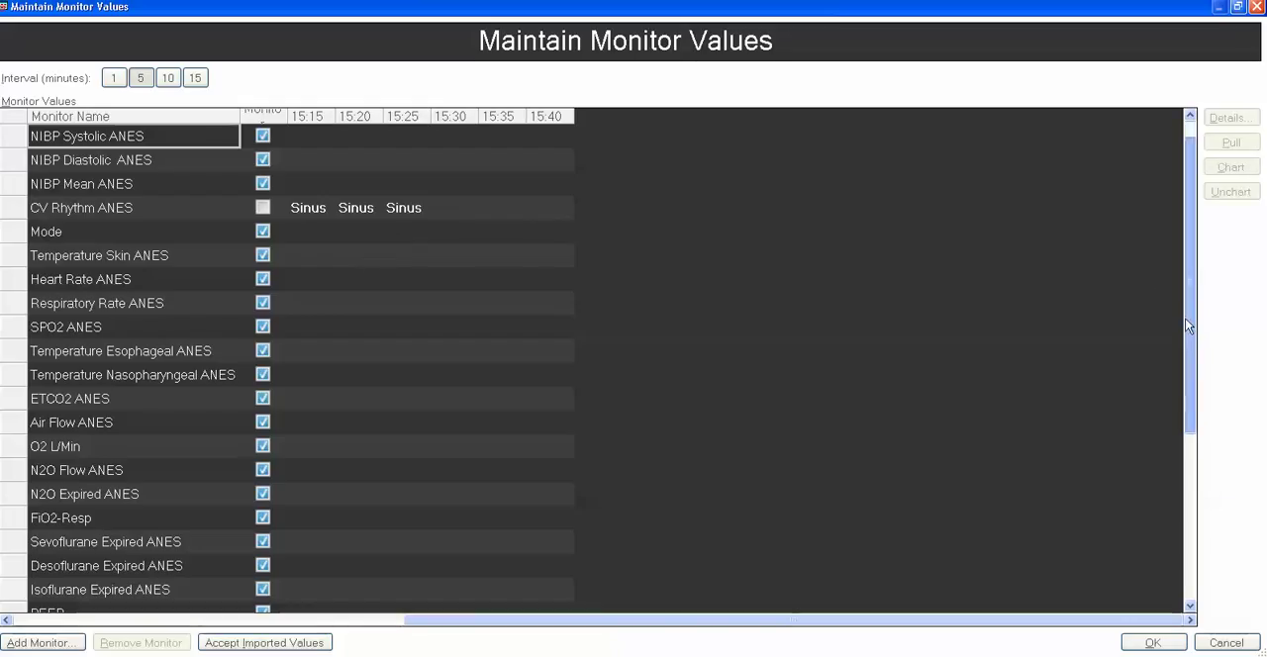
scroll(385, 303, "down", 1)
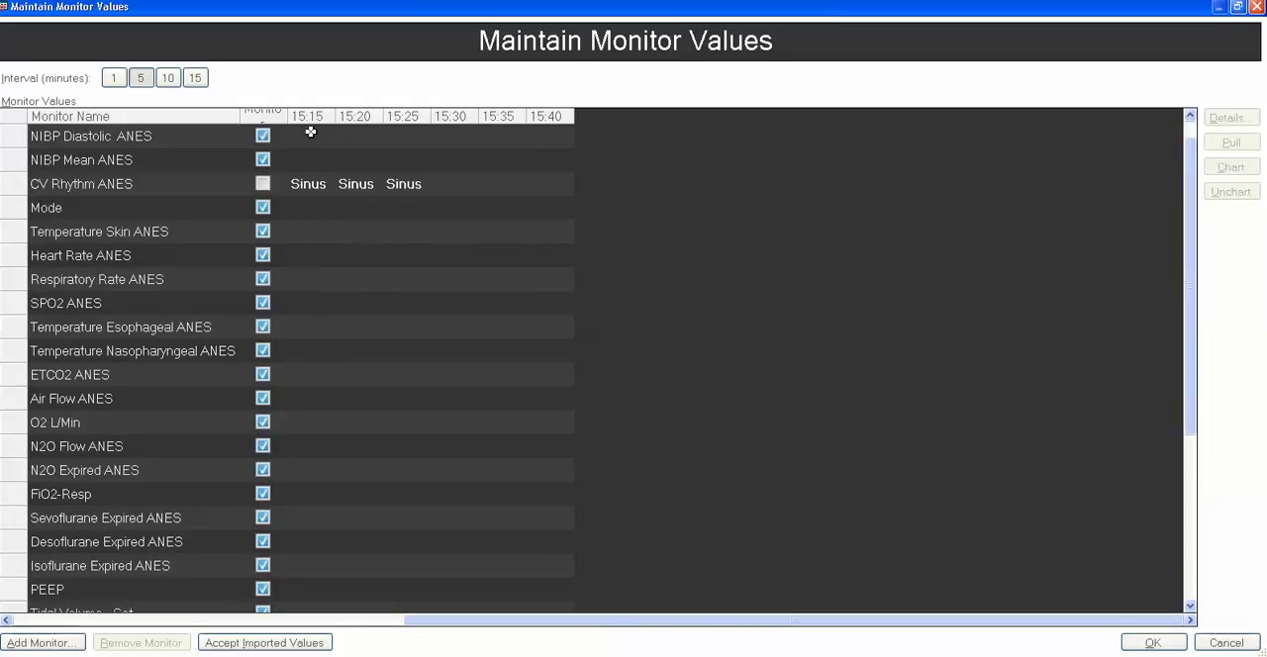
left_click(306, 257)
type("180")
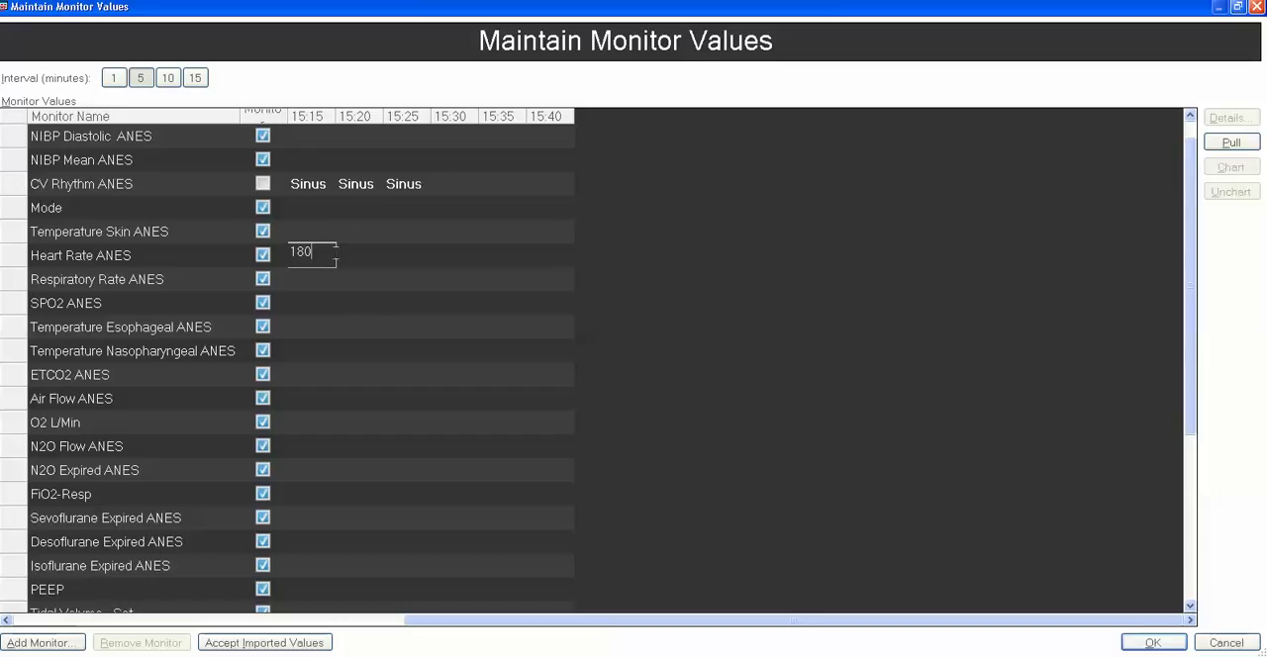
left_click(362, 258)
type("95")
left_click(373, 292)
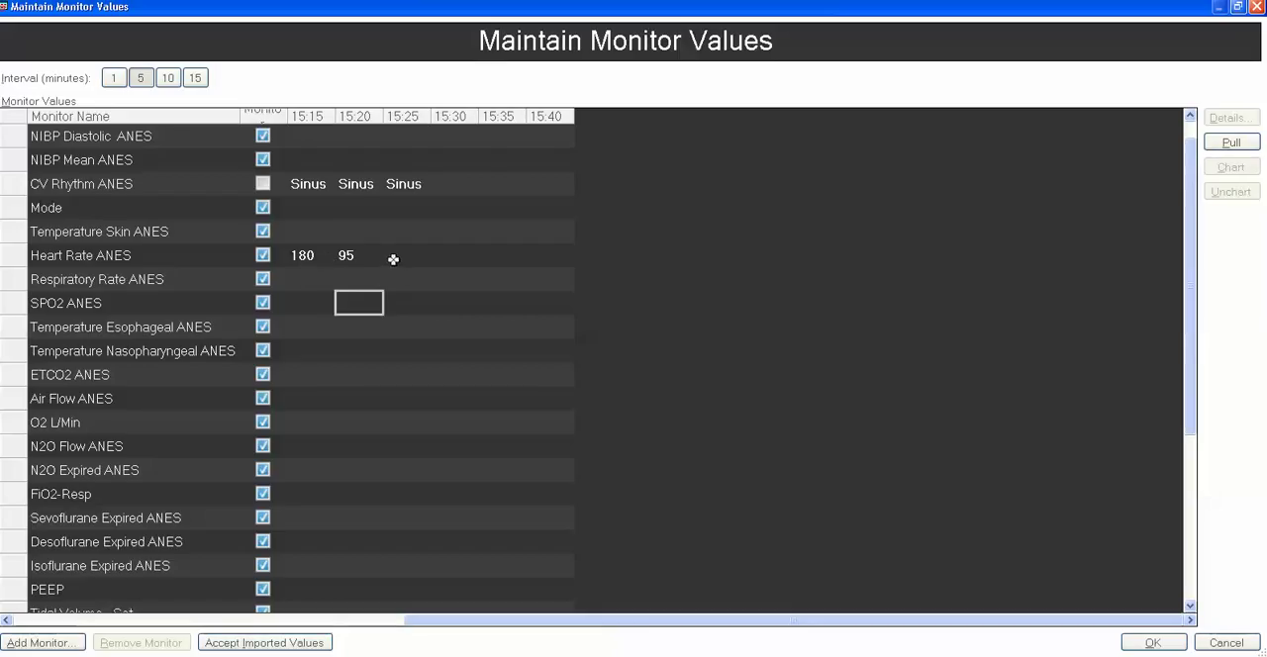
Correct the 15:15 Heart Rate ANES value to 90.
double_click(299, 255)
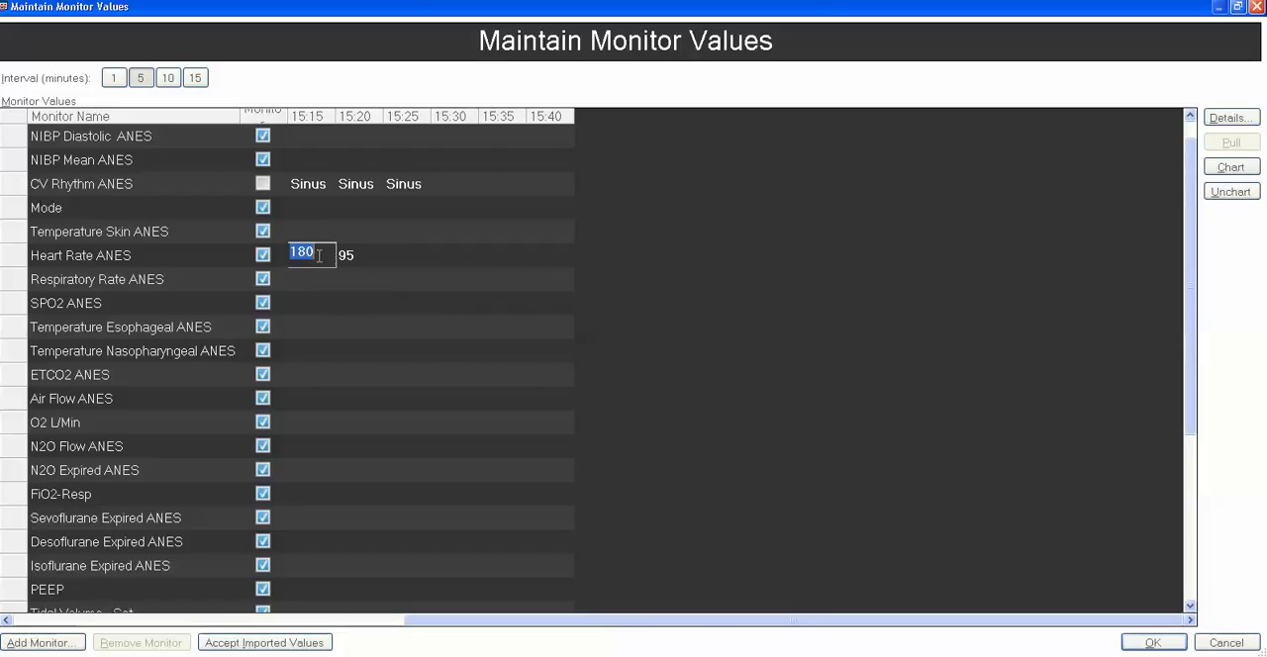
type("90")
left_click(485, 393)
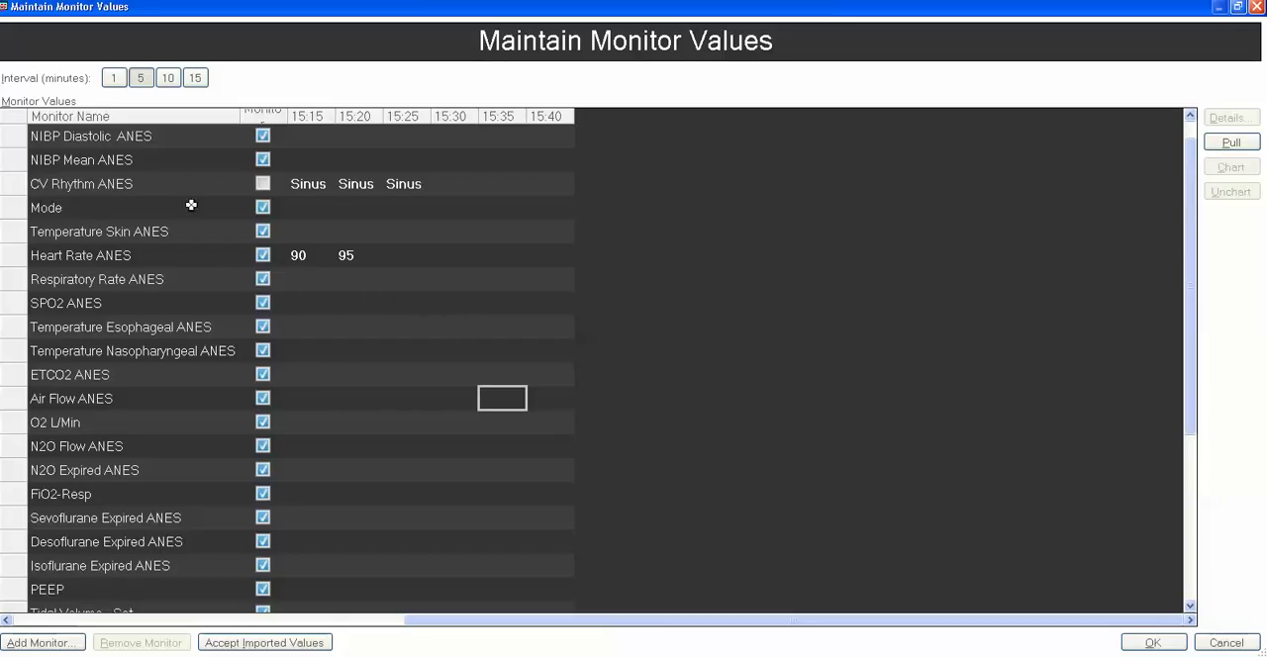
Select all monitor rows, pull and chart their values, and accept them into the anesthesia record.
left_click(10, 118)
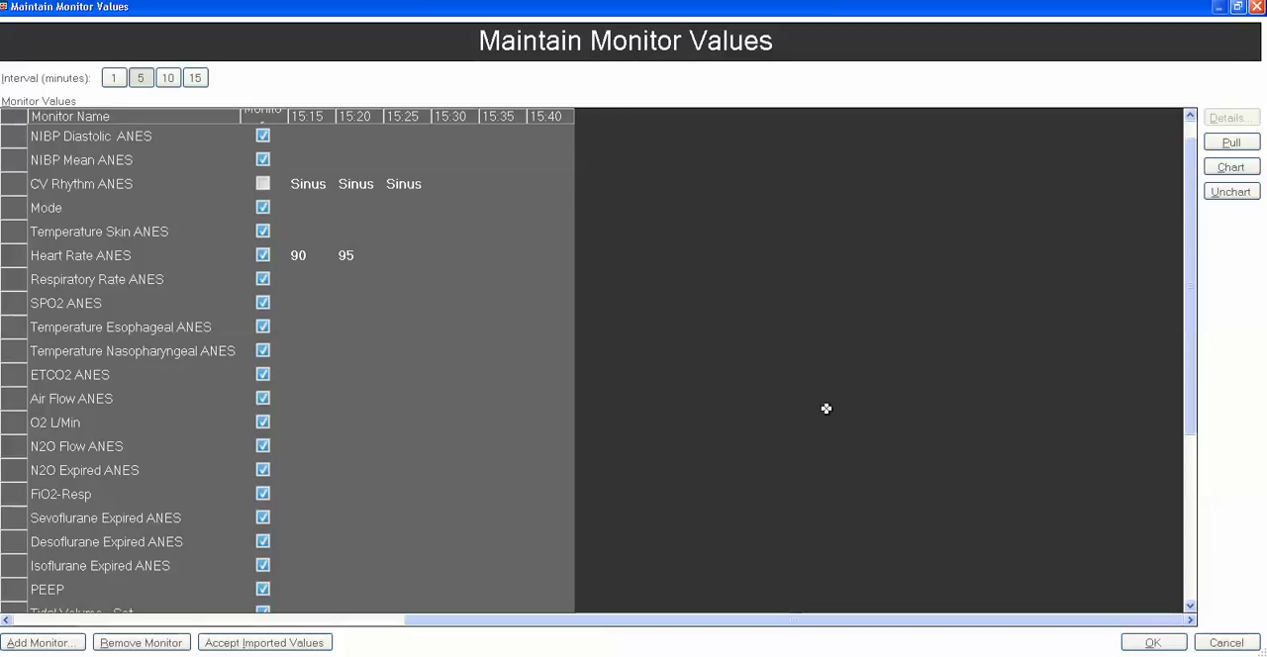
left_click(1230, 147)
left_click(1227, 166)
left_click(1151, 644)
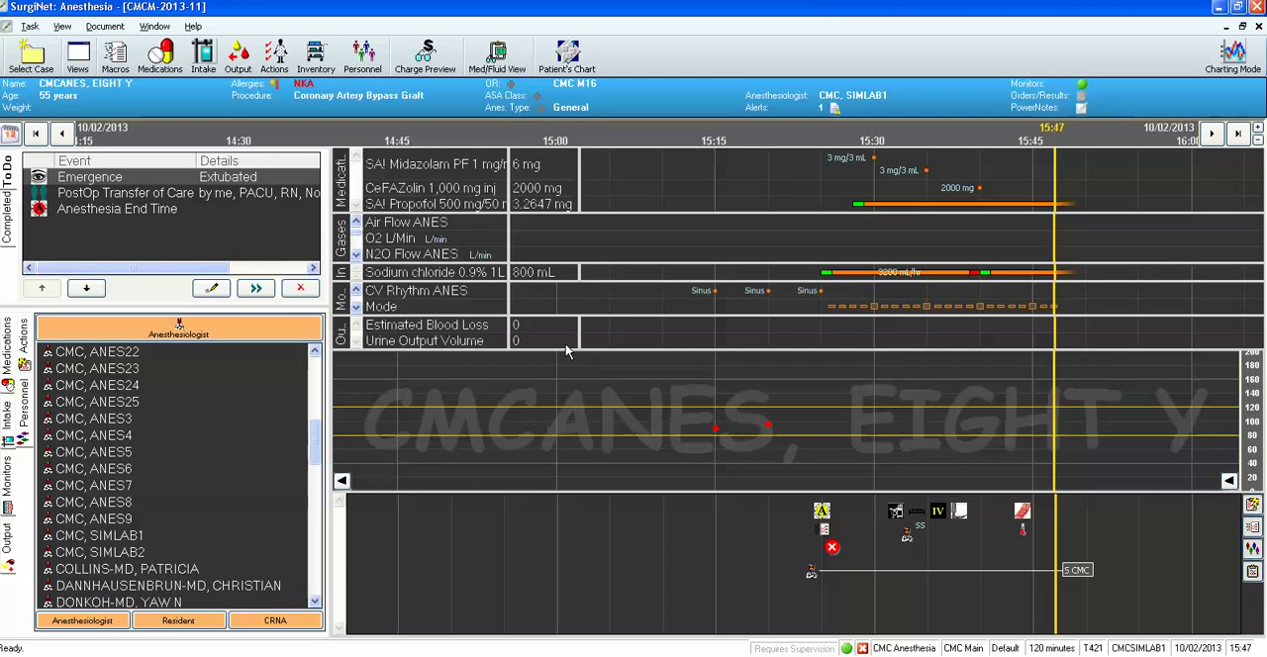
Reopen the monitor values at a 1-minute interval to review the charted readings, and close them without saving.
left_click(99, 26)
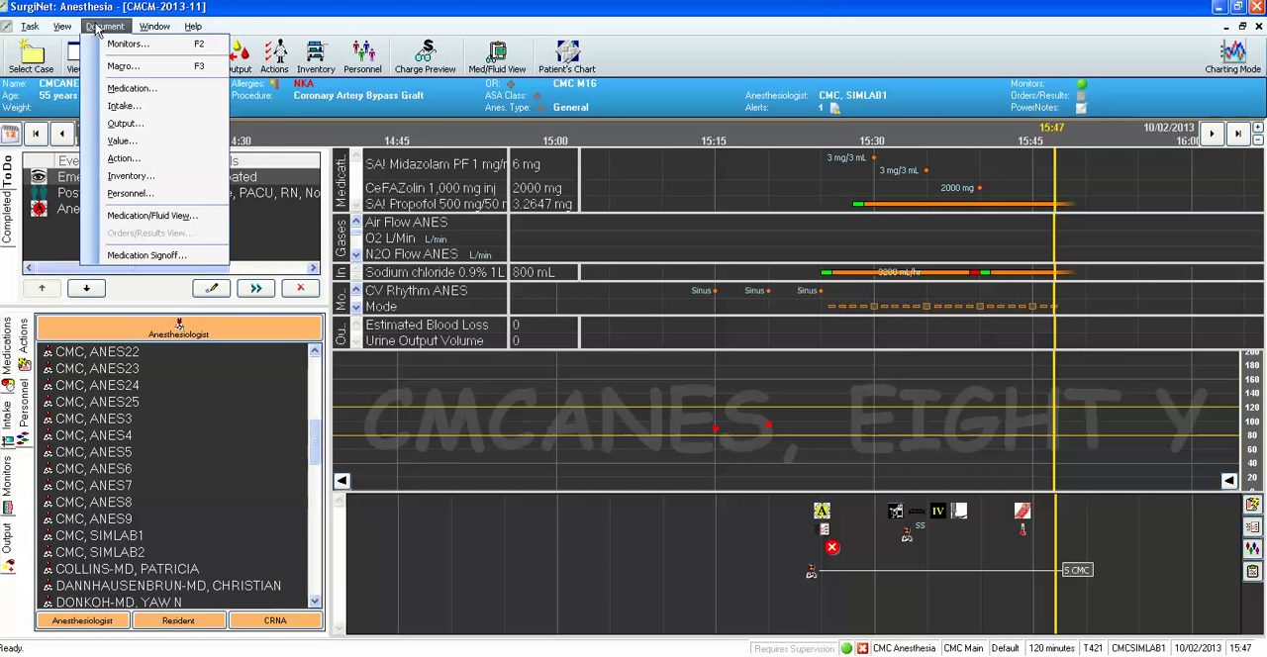
left_click(118, 141)
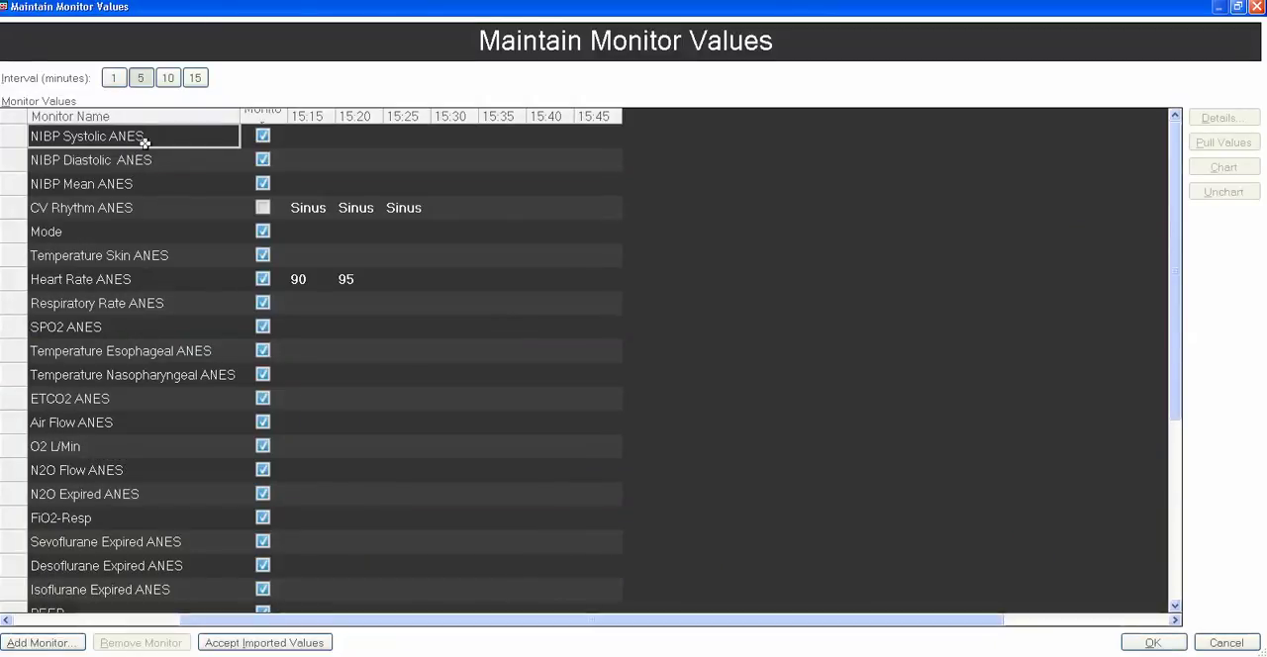
left_click(115, 80)
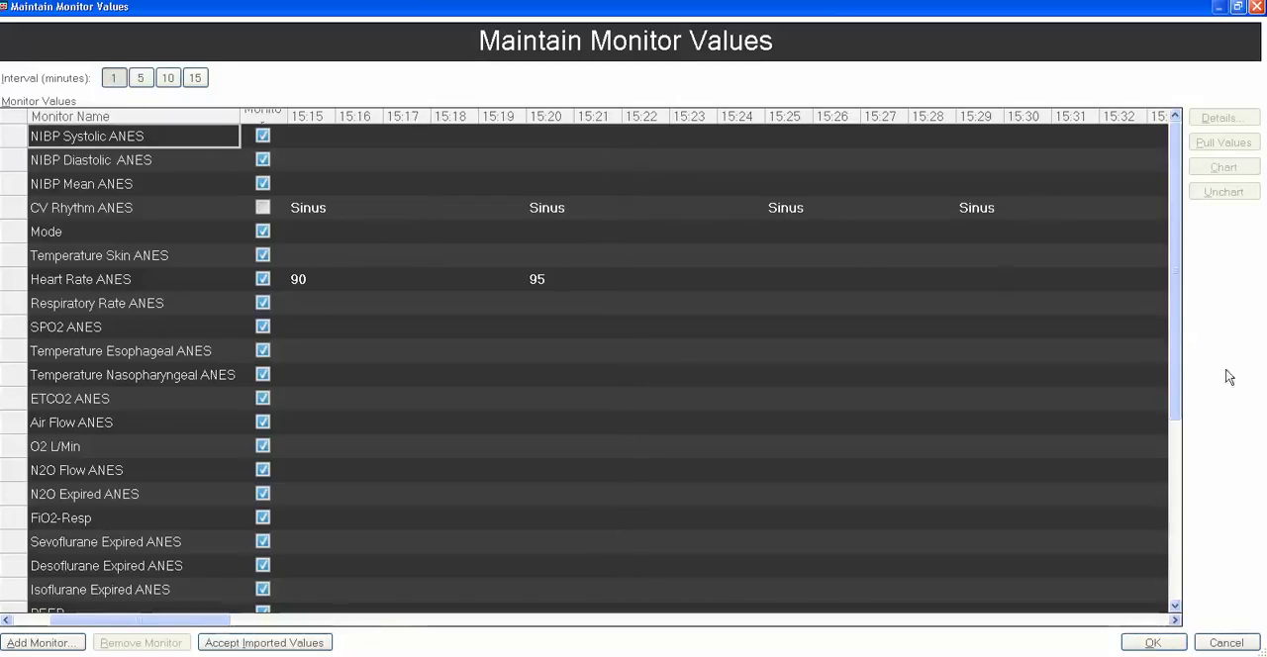
left_click(1226, 643)
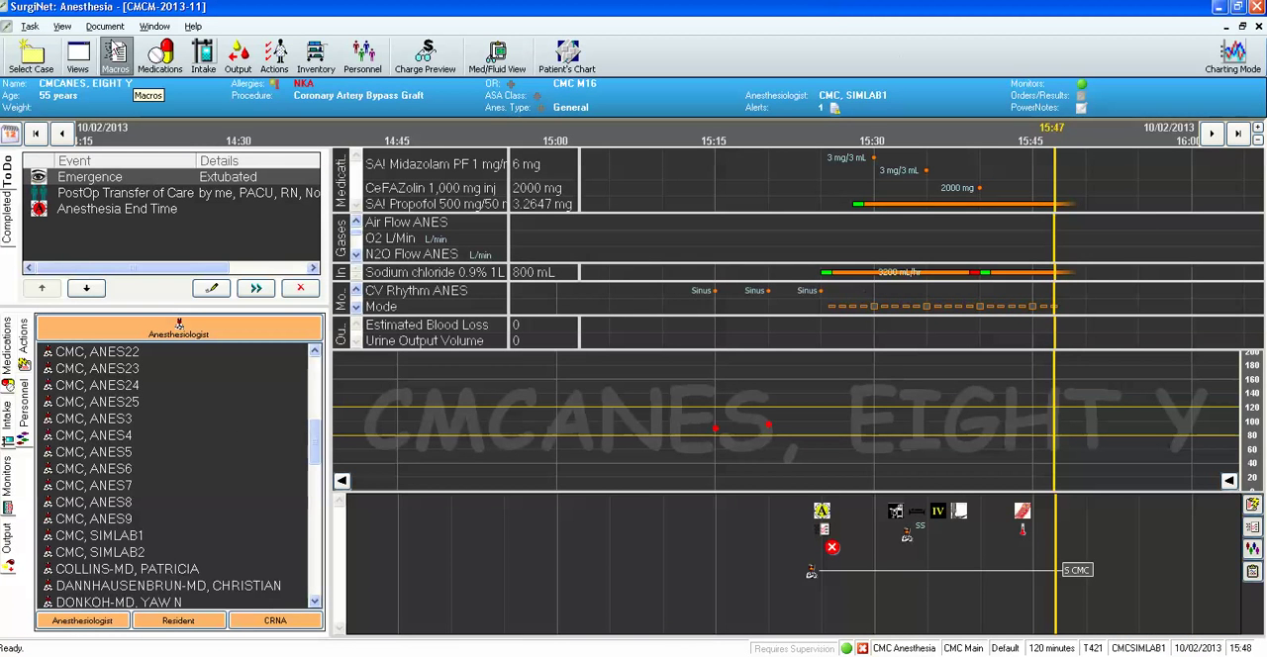
Enlarge the Select Monitors window, review both parameter lists, and add Ao Systolic ANES to the selected parameters.
left_click(105, 27)
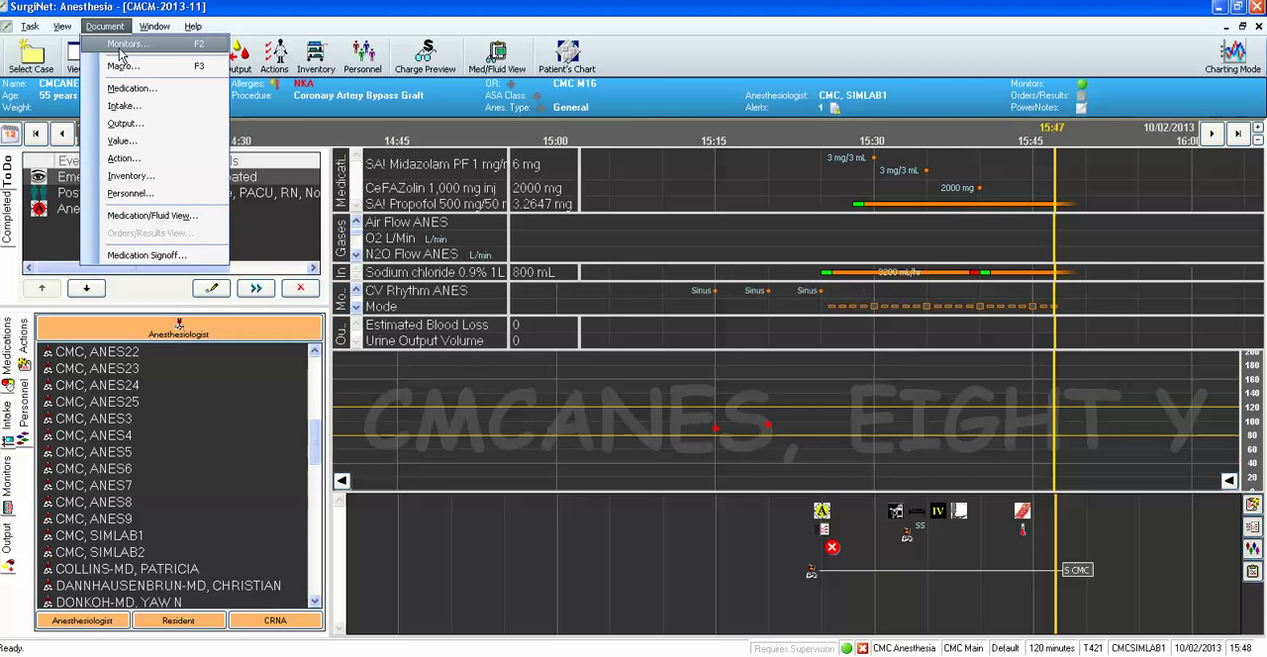
left_click(198, 50)
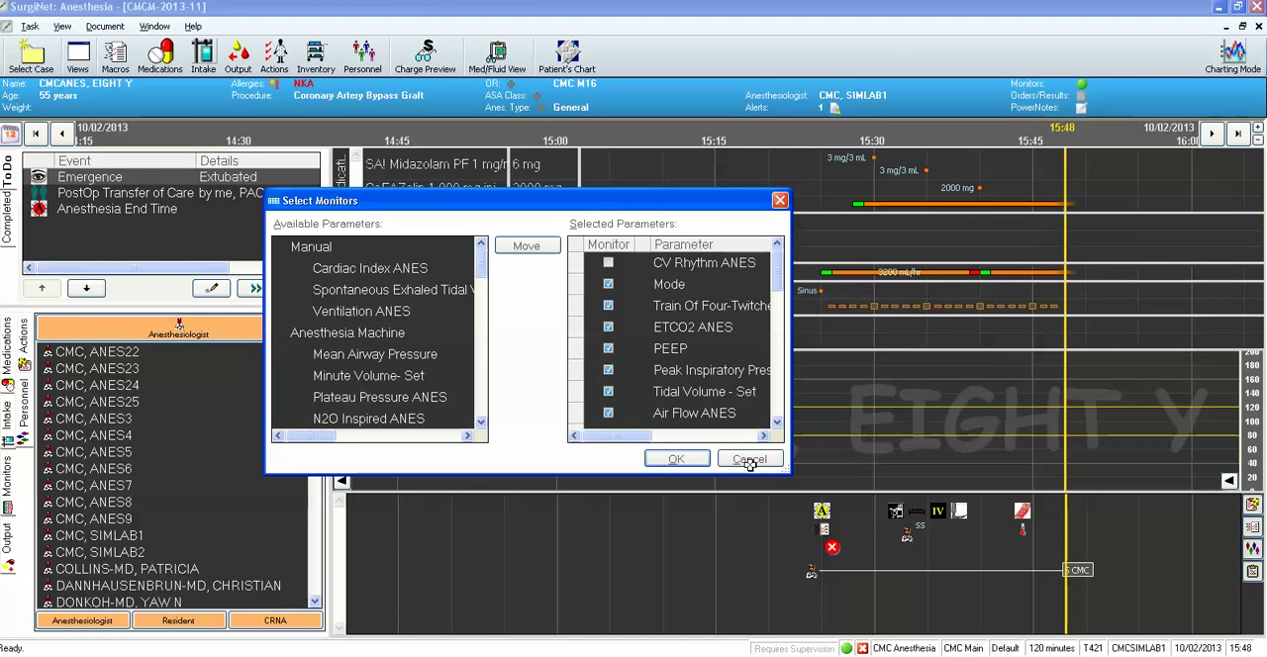
left_click_drag(781, 469, 1128, 641)
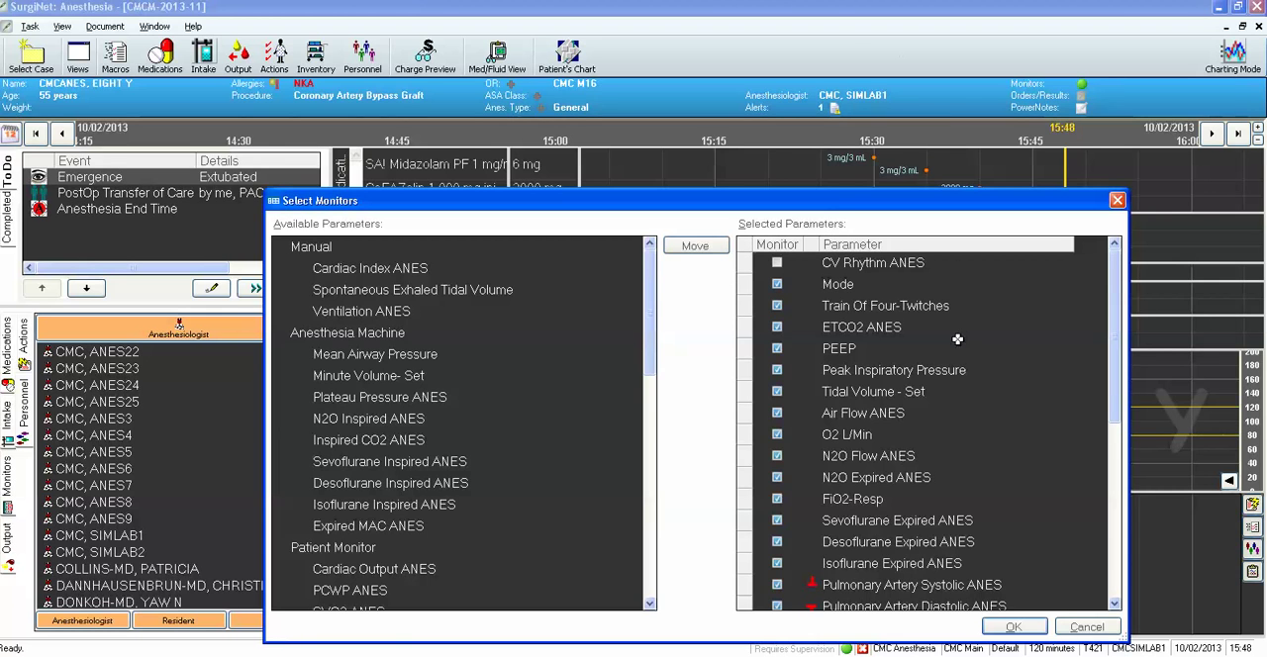
left_click_drag(1114, 327, 1111, 477)
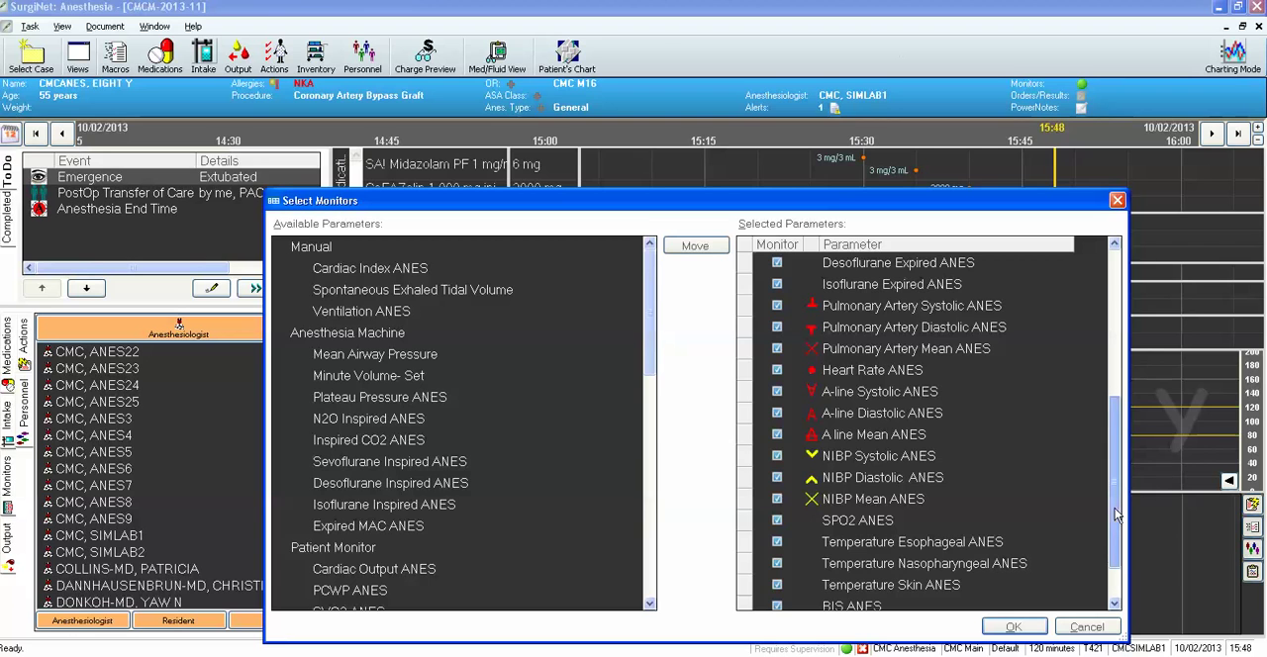
scroll(1116, 509, "down", 1)
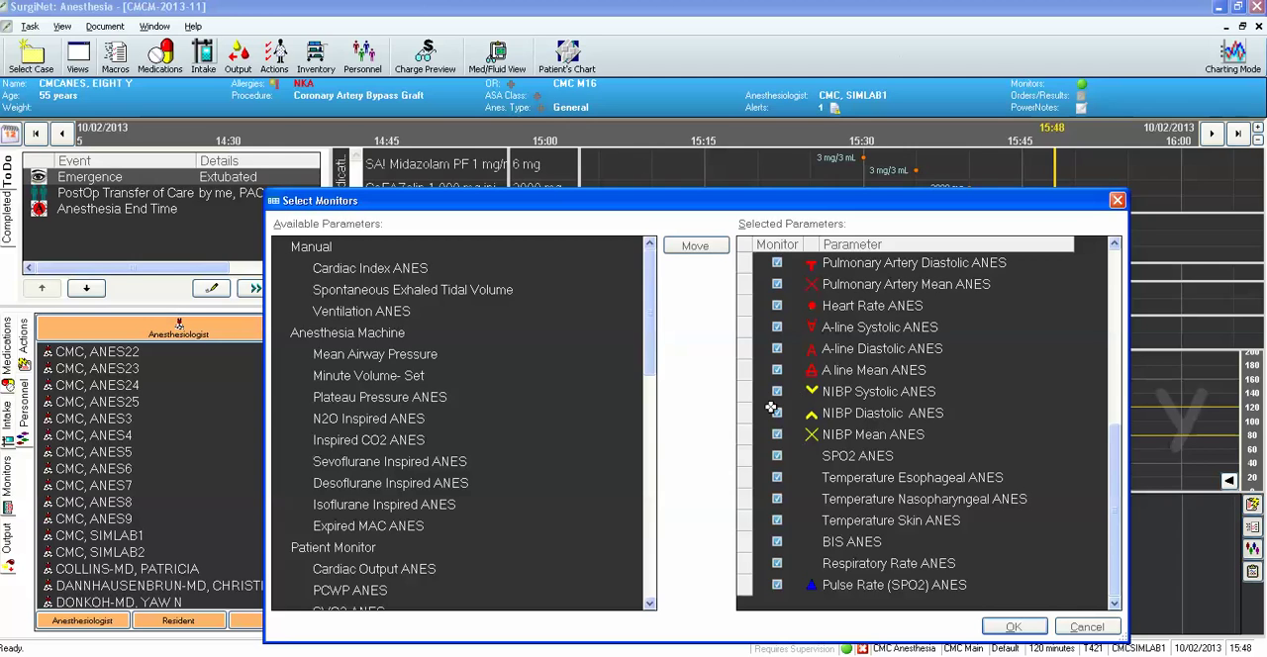
left_click_drag(646, 362, 646, 473)
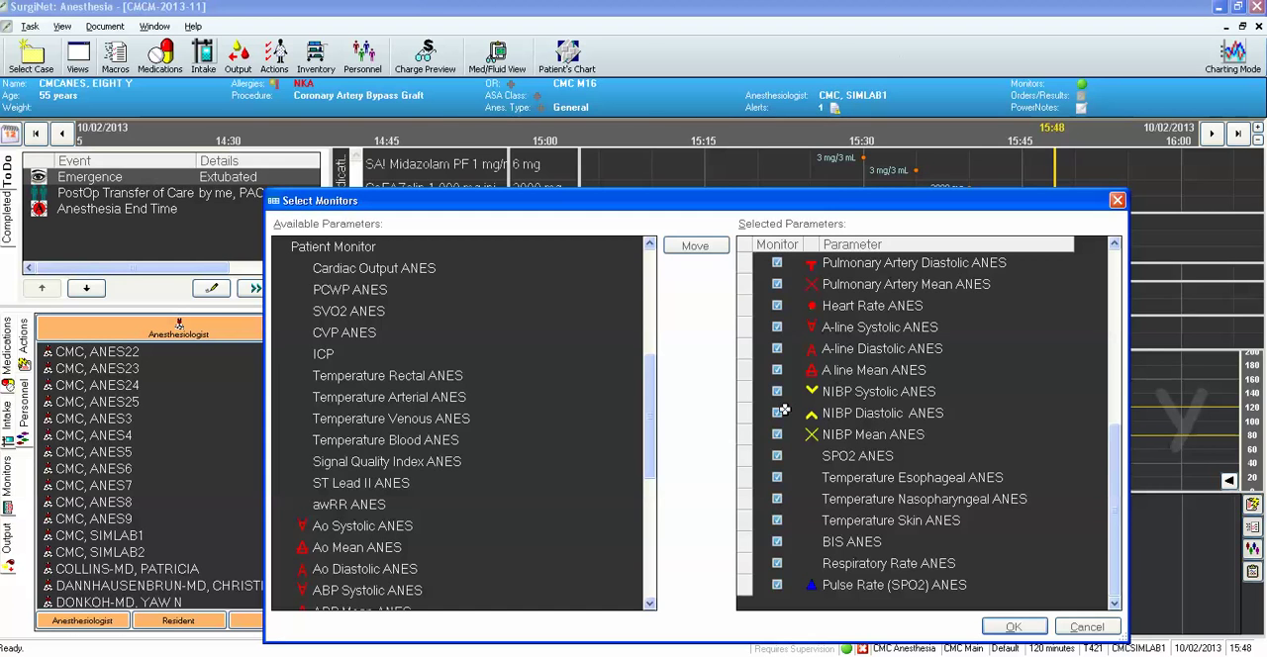
left_click(338, 527)
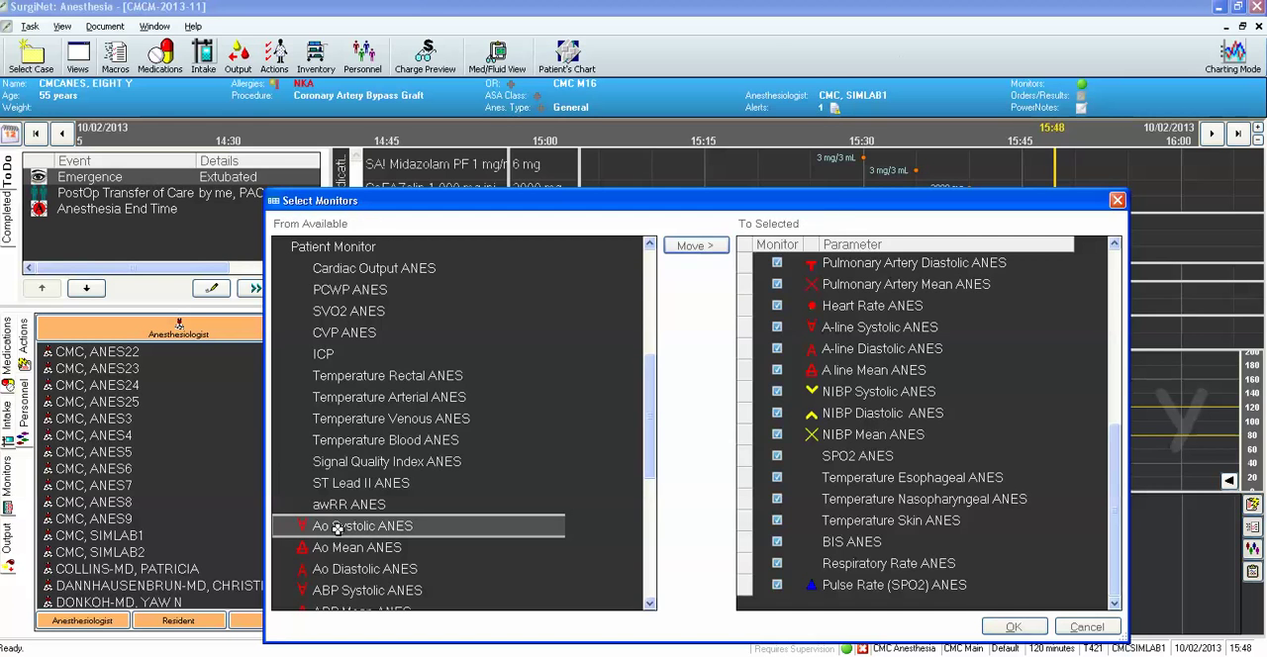
left_click(697, 246)
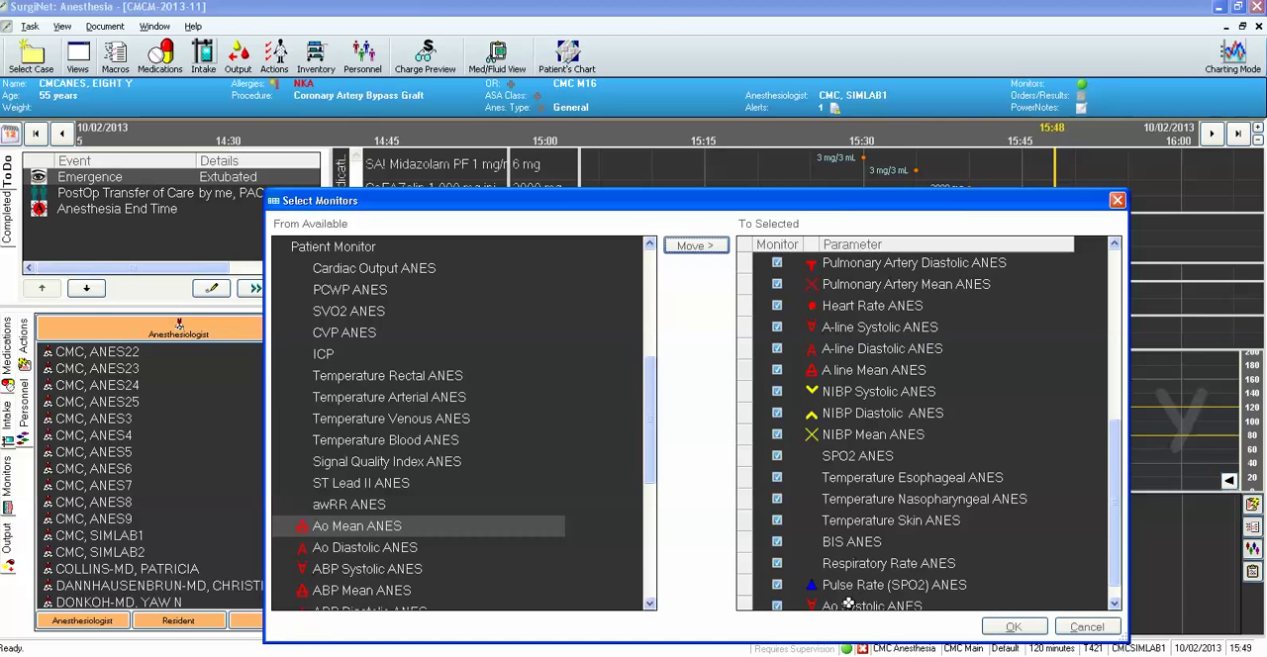
left_click(1014, 627)
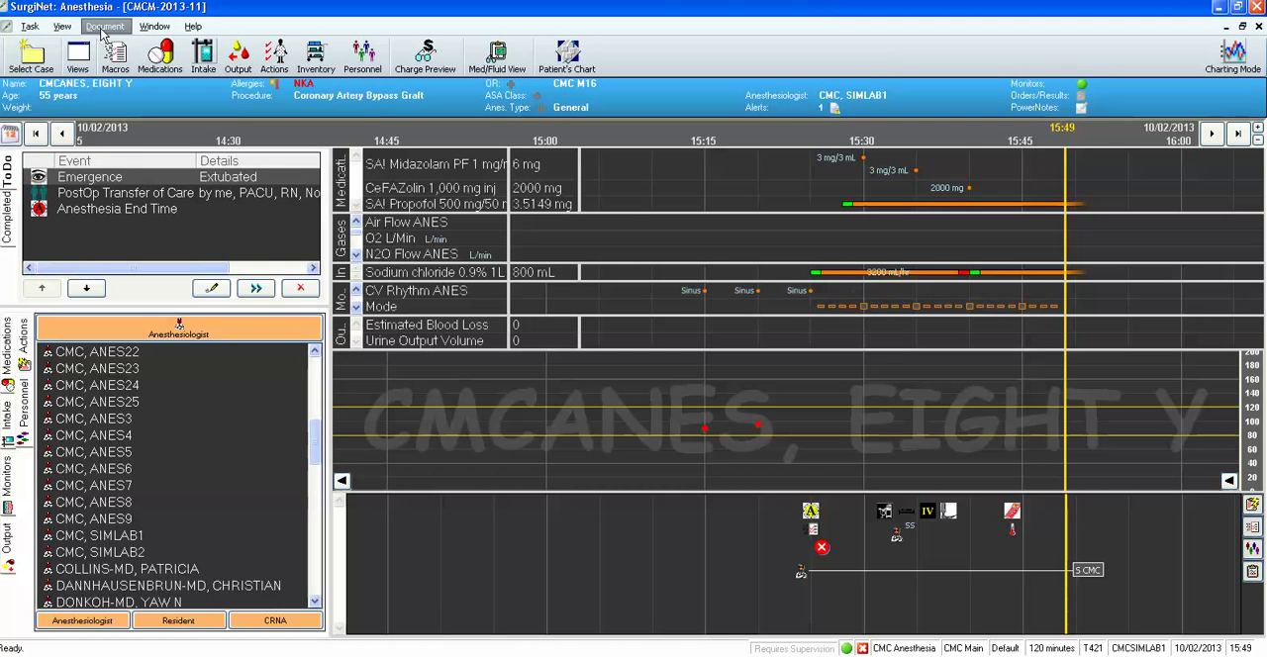
Check the end of the monitor values list for the Ao Systolic ANES row, and close without saving.
left_click(103, 27)
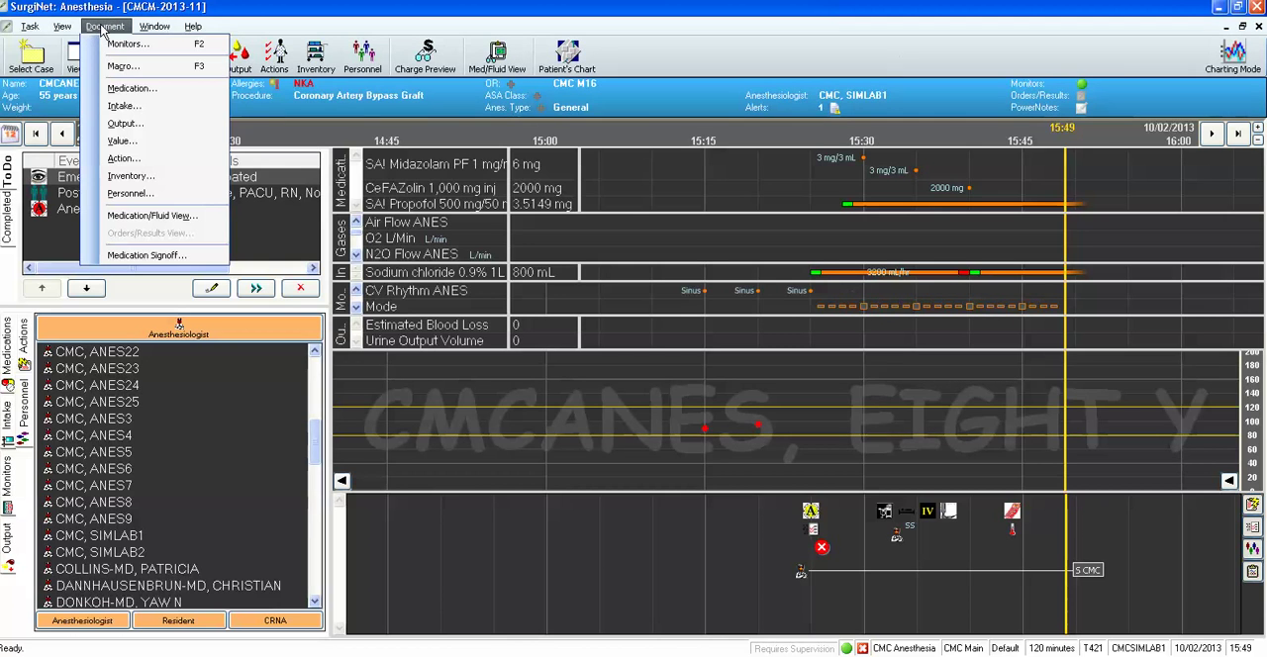
left_click(139, 140)
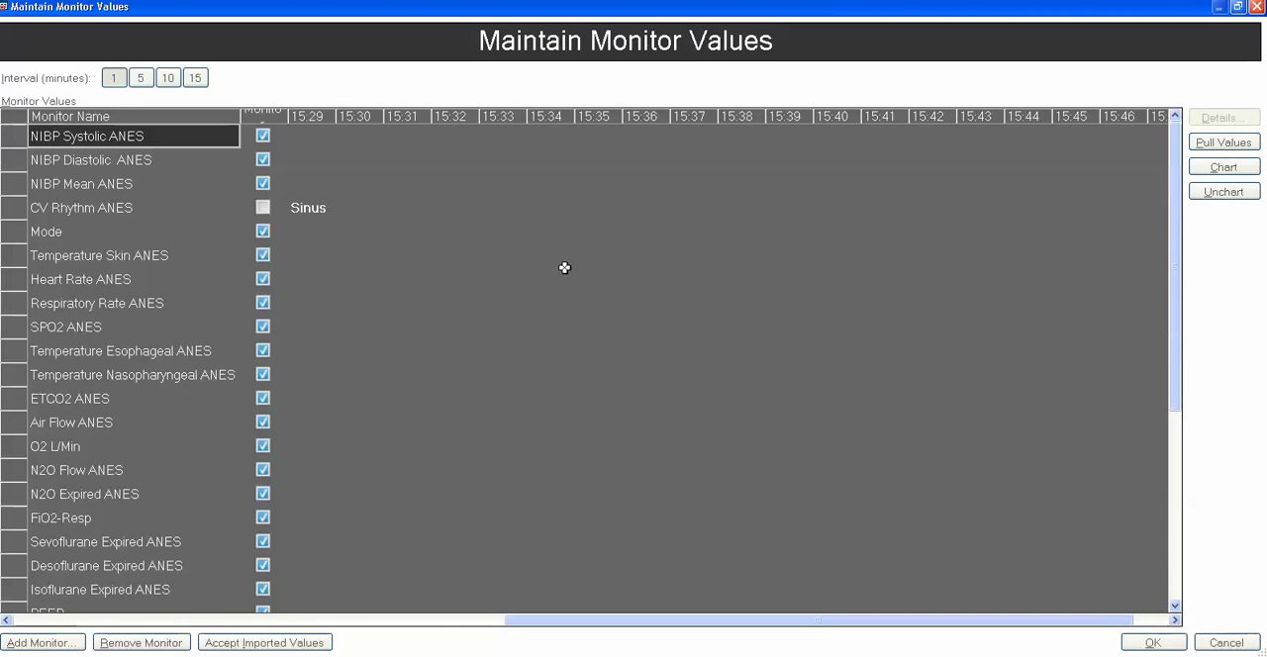
left_click(1237, 145)
left_click_drag(1177, 236, 1191, 340)
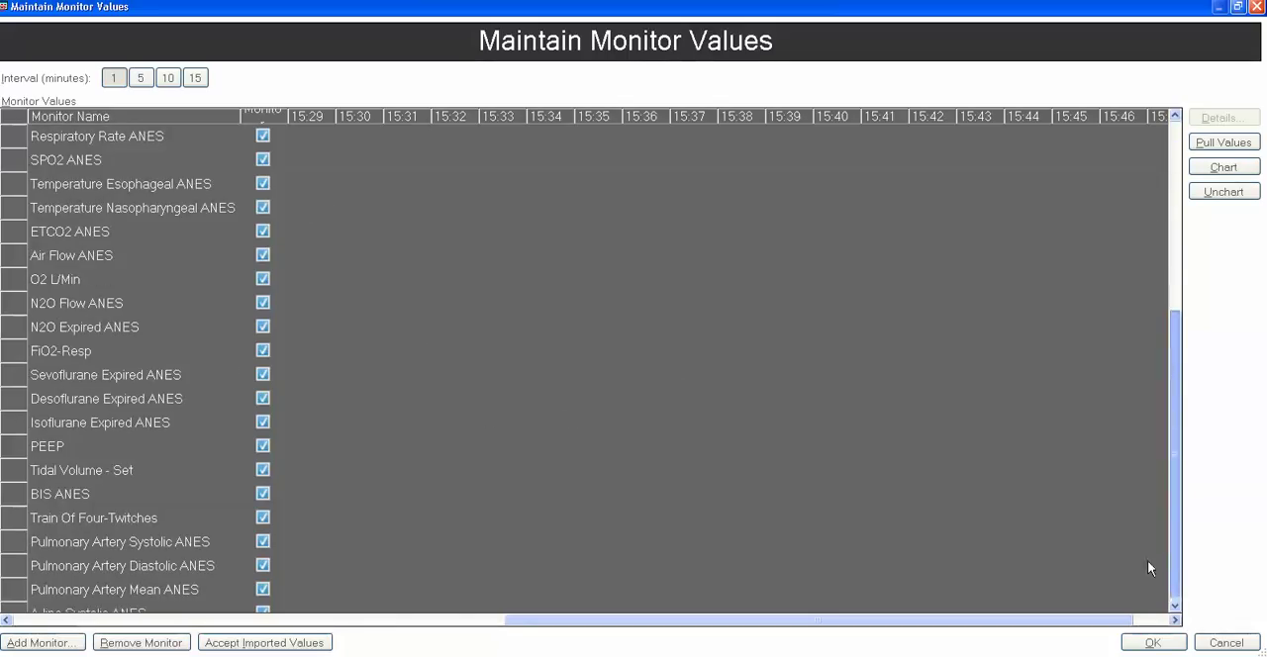
scroll(1145, 563, "down", 2)
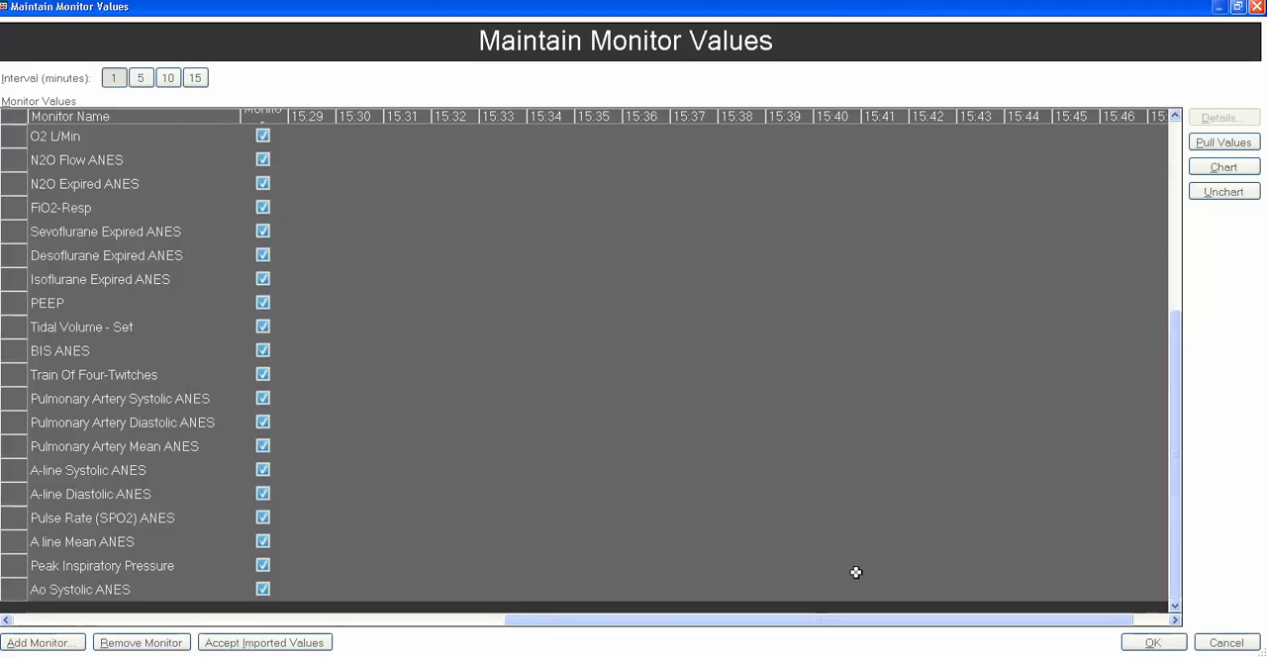
left_click(1225, 644)
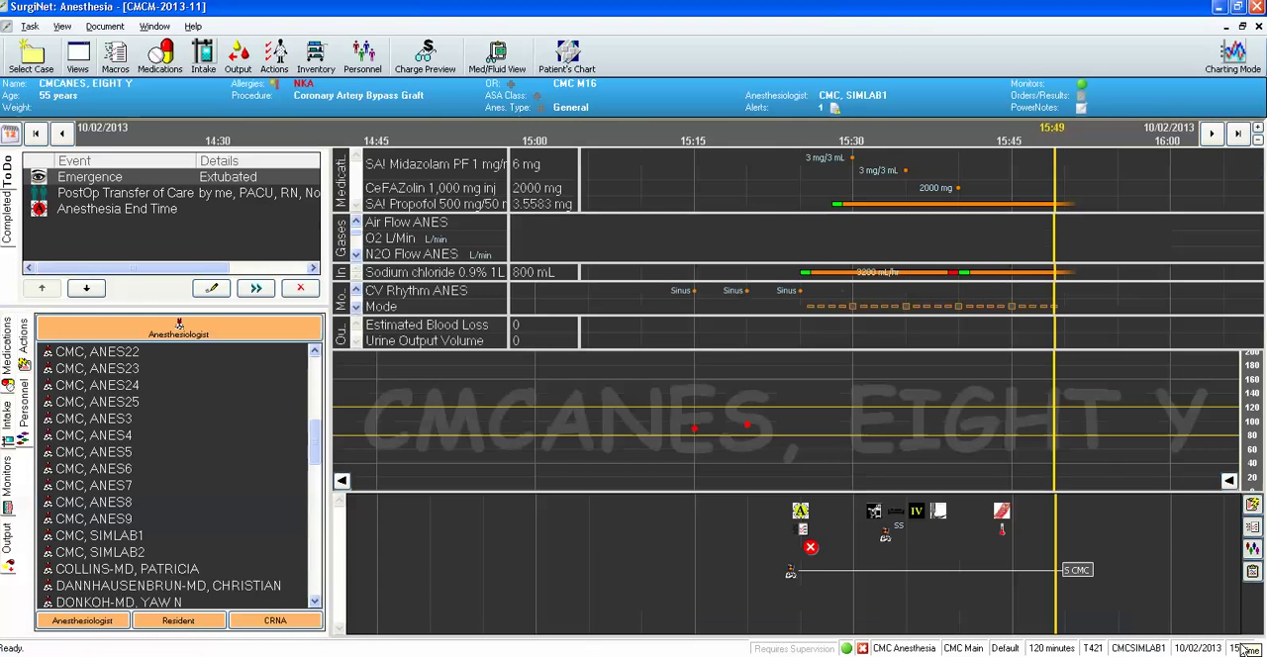
left_click(106, 27)
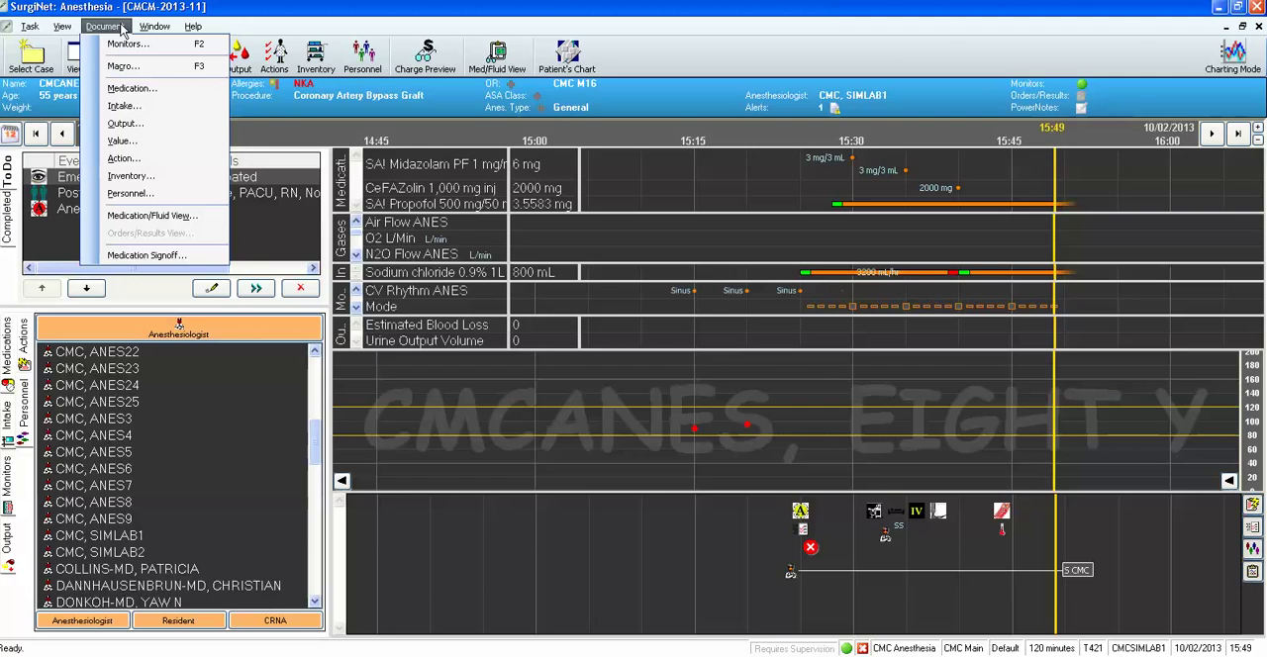
mouse_move(31, 27)
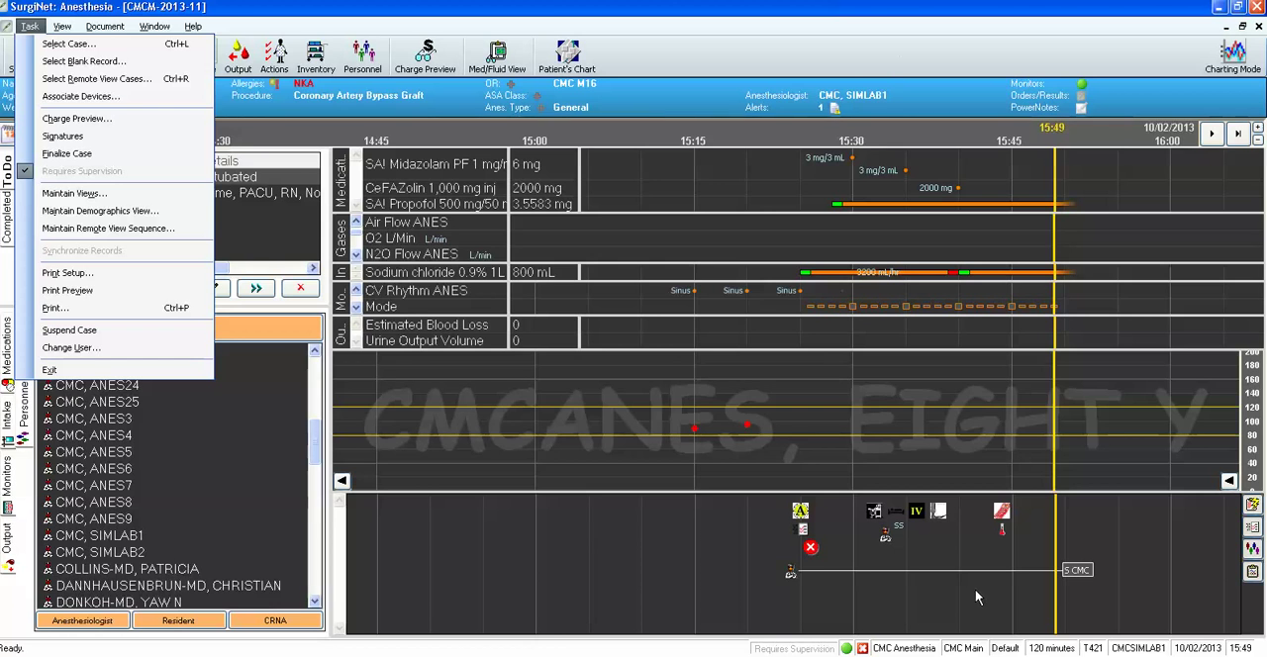
left_click(496, 468)
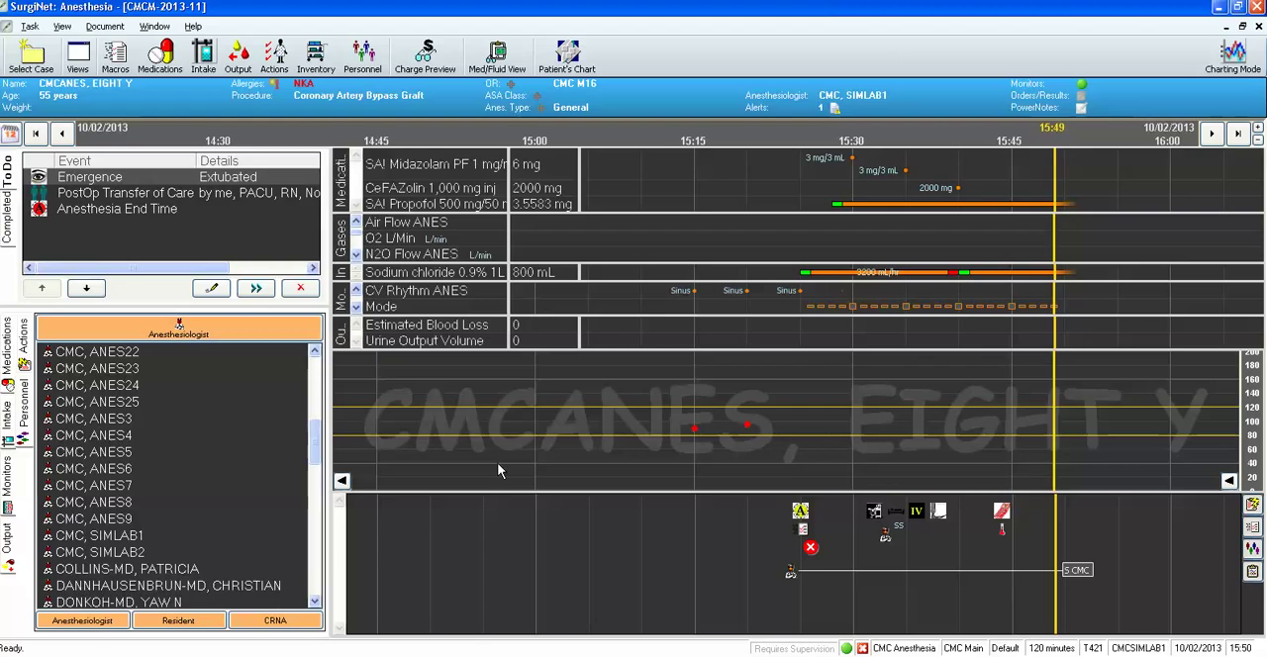
View the record in Charting Mode, move the highlighted time band to about 15:16–15:31, and leave Charting Mode.
left_click(1232, 66)
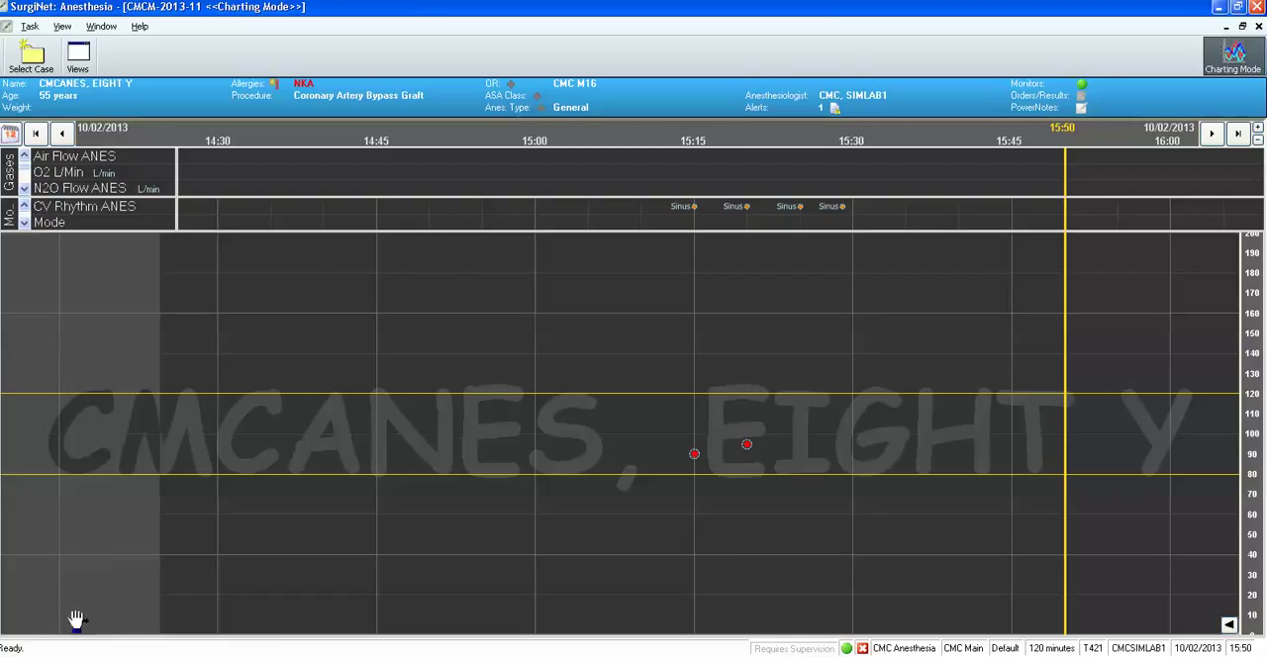
left_click_drag(76, 620, 770, 621)
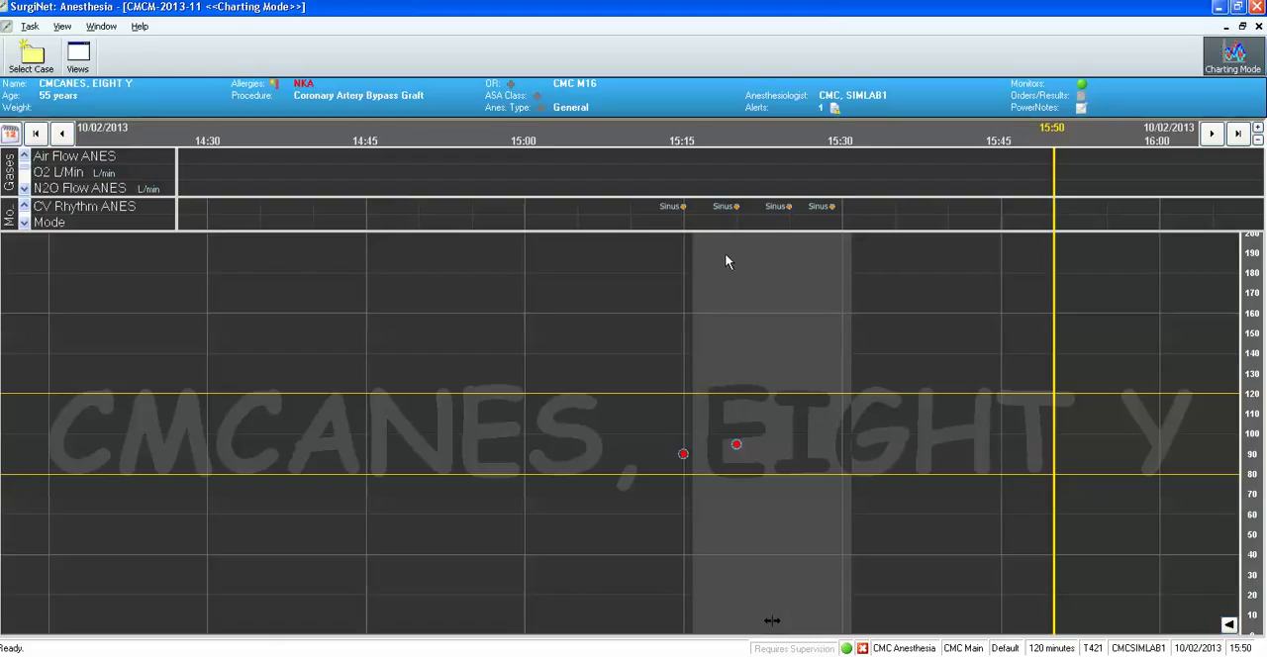
mouse_move(790, 222)
left_click(1235, 59)
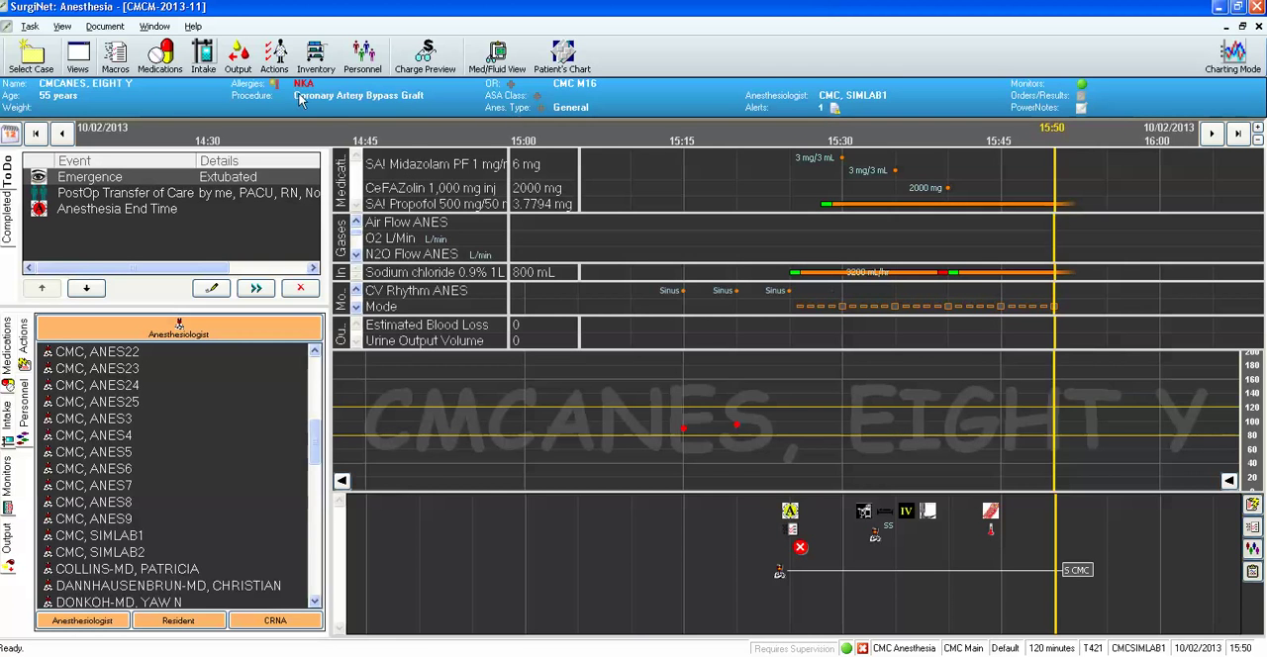
Set the patient's ASA class to 3E.
left_click(535, 103)
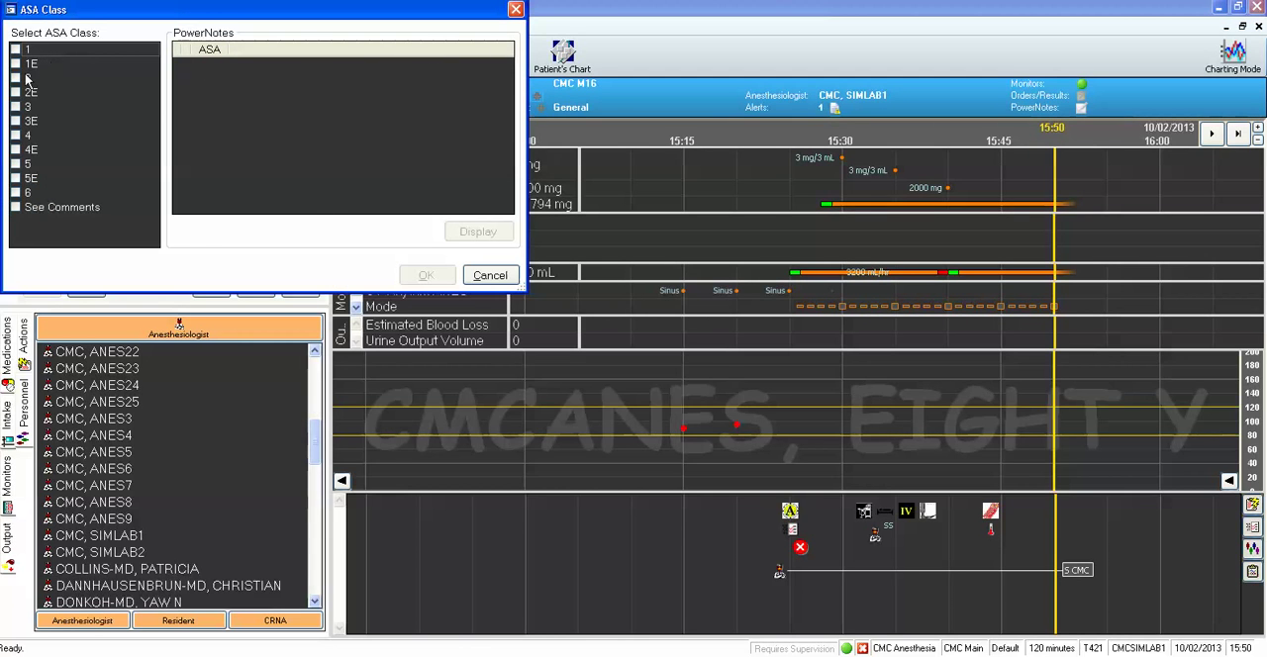
left_click(15, 122)
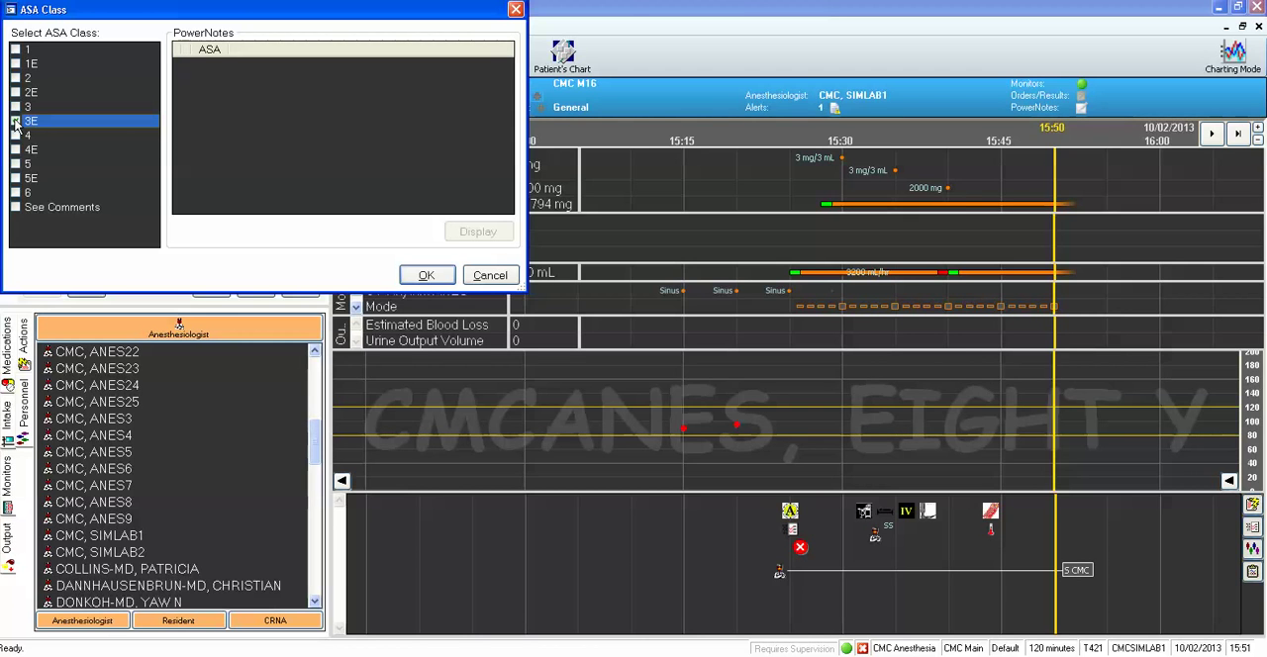
left_click(426, 276)
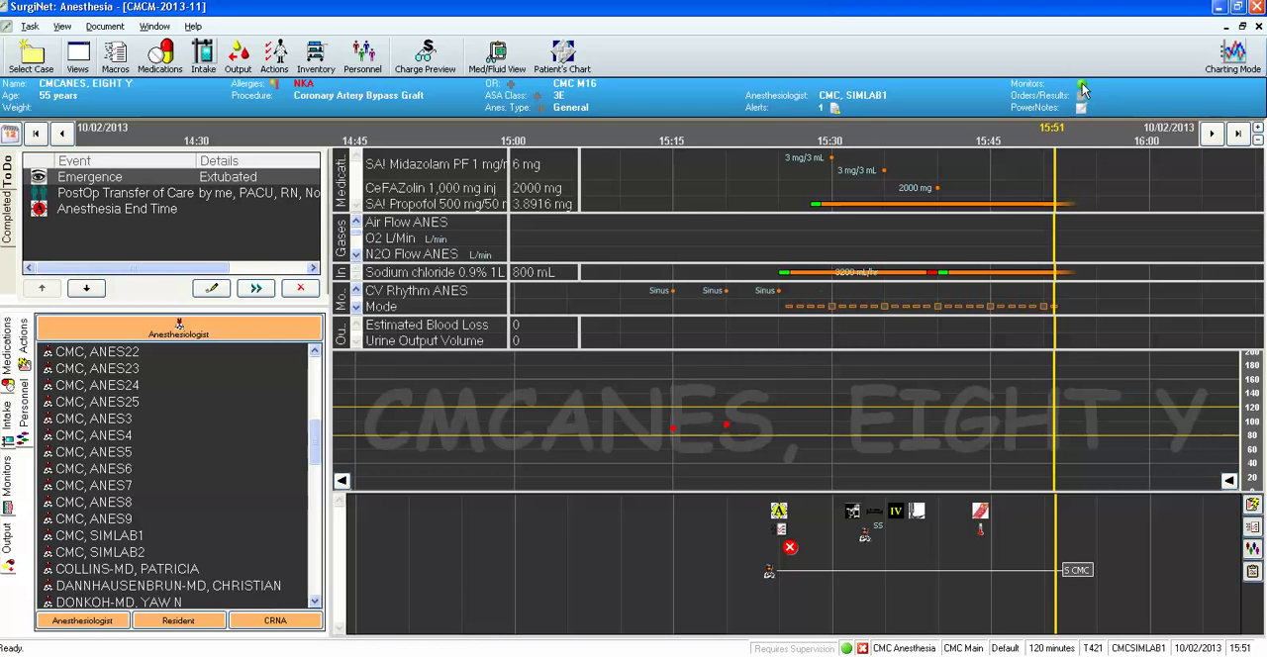
Check the location and device association details of the Monitors status indicator in the patient banner.
mouse_move(1080, 87)
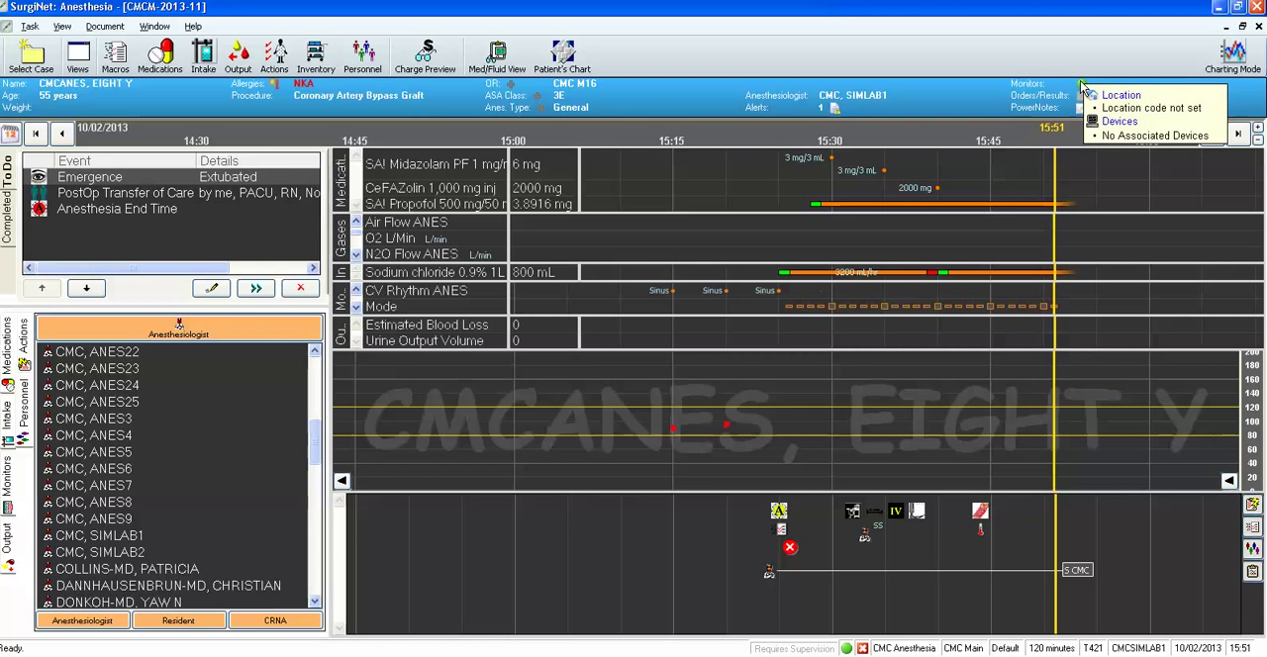
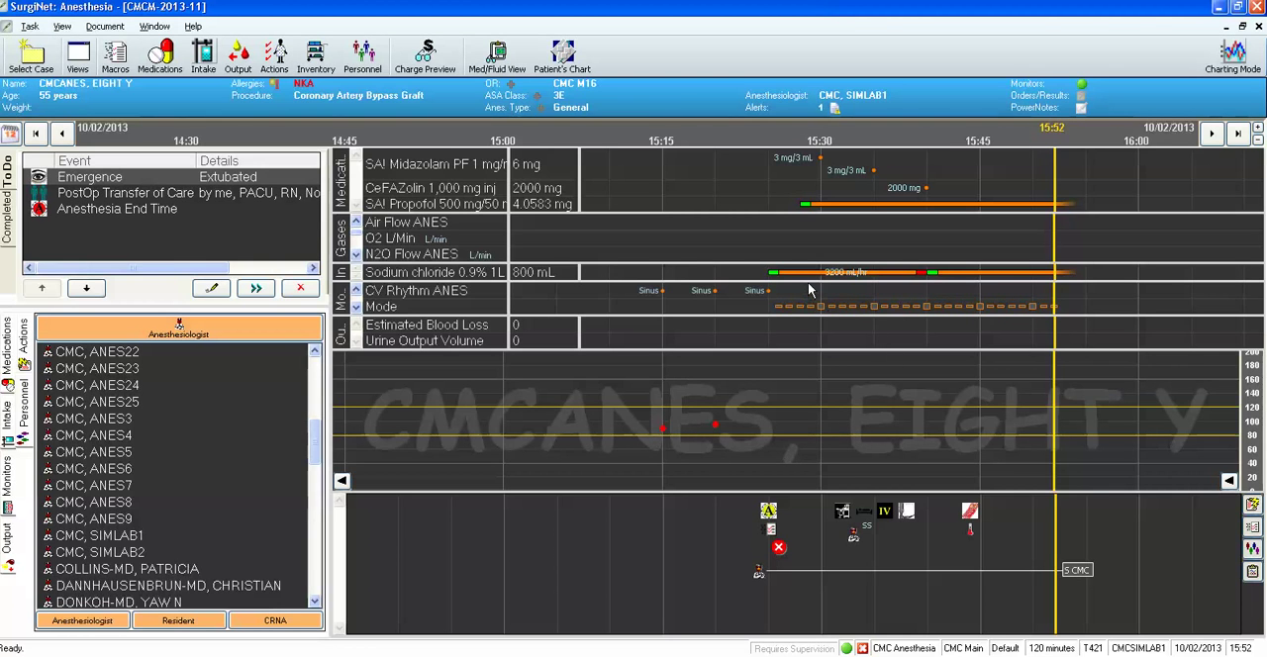
Suspend the open anesthesia case and agree to stop charting.
mouse_move(809, 289)
left_click(31, 27)
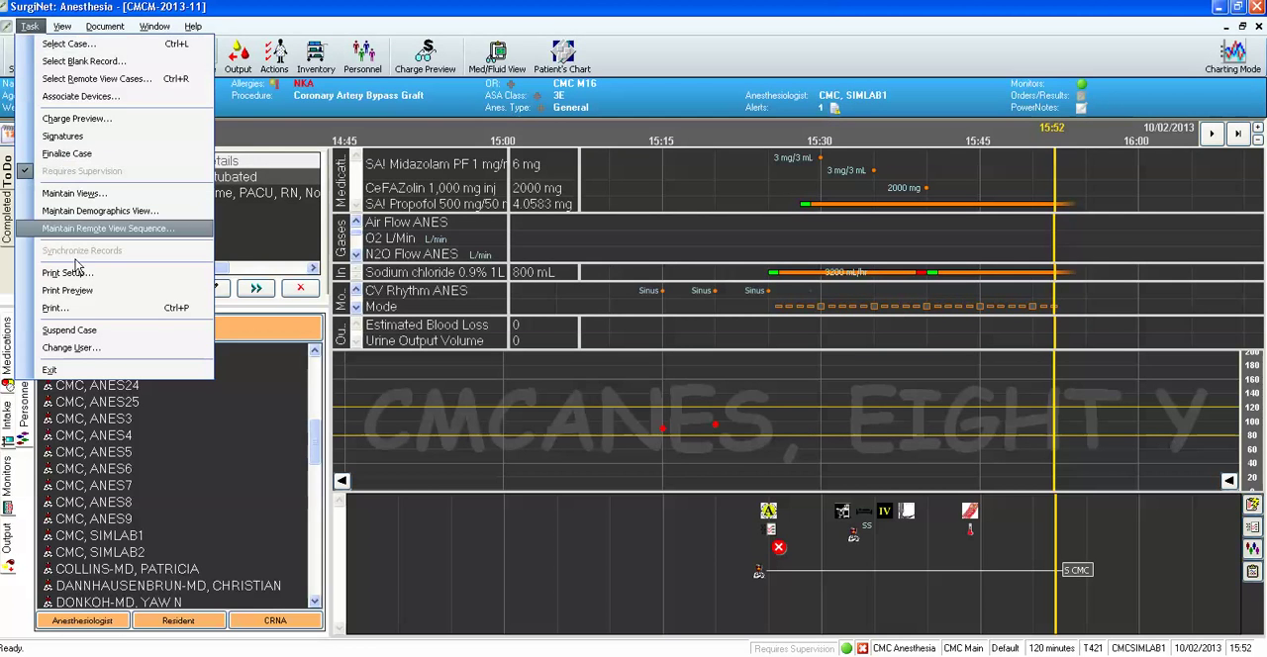
left_click(79, 334)
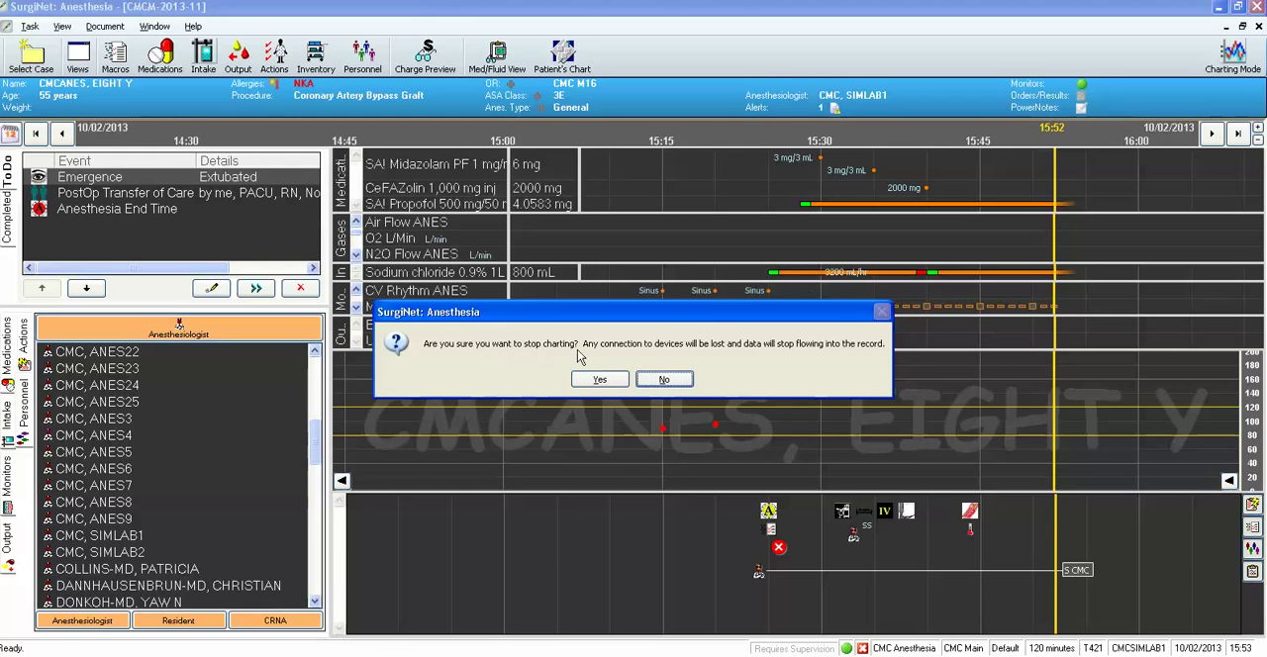
left_click(598, 381)
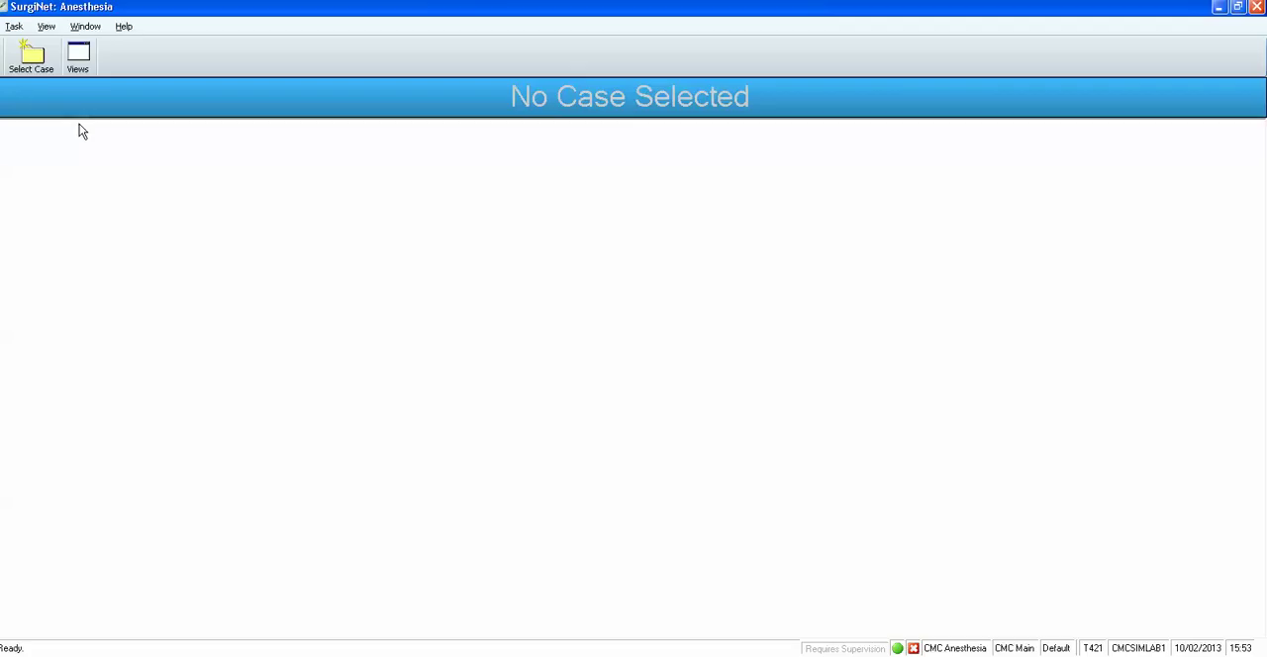
Search CMC Main cases with start date 03/01/2013 and reopen the 7:21 coronary artery case without selecting a device.
left_click(35, 64)
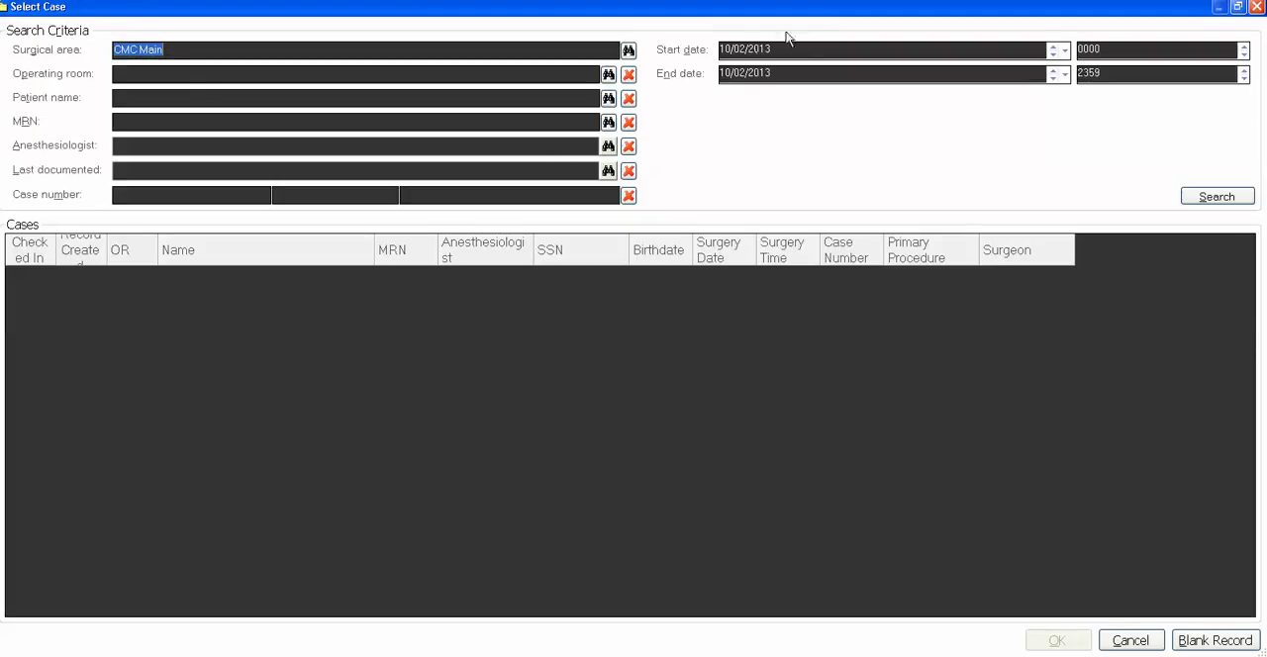
left_click(743, 49)
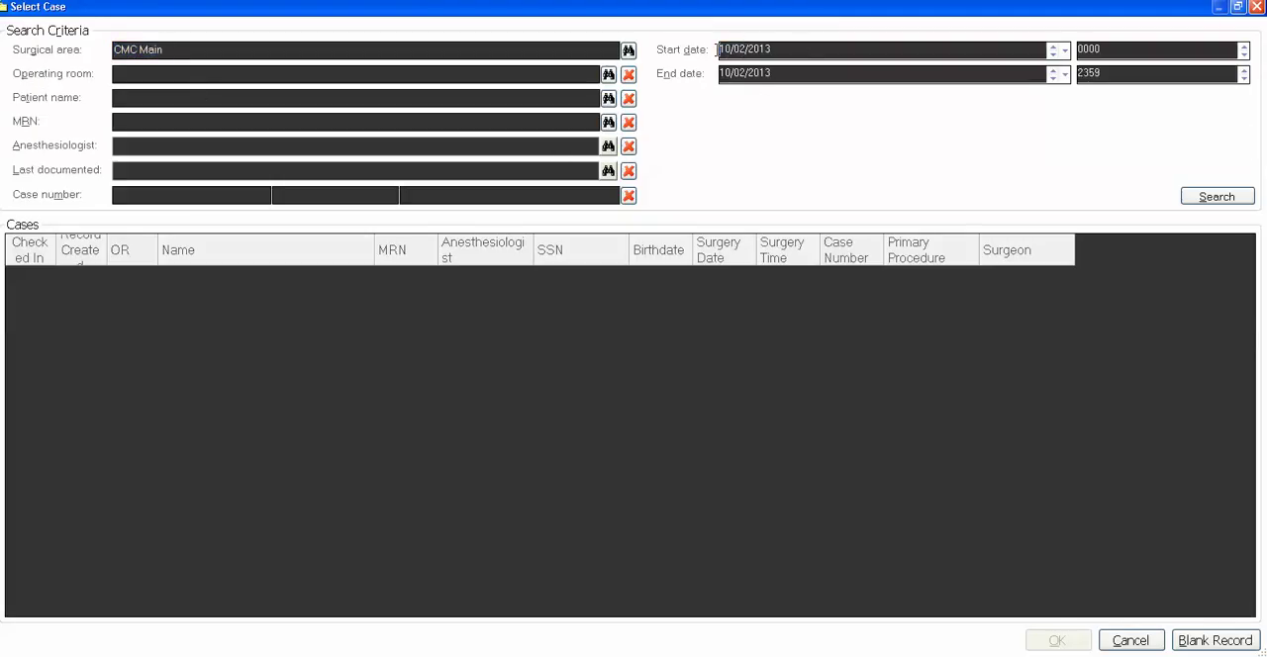
left_click_drag(735, 48, 696, 54)
type("03/20/13")
type("01")
left_click(1191, 196)
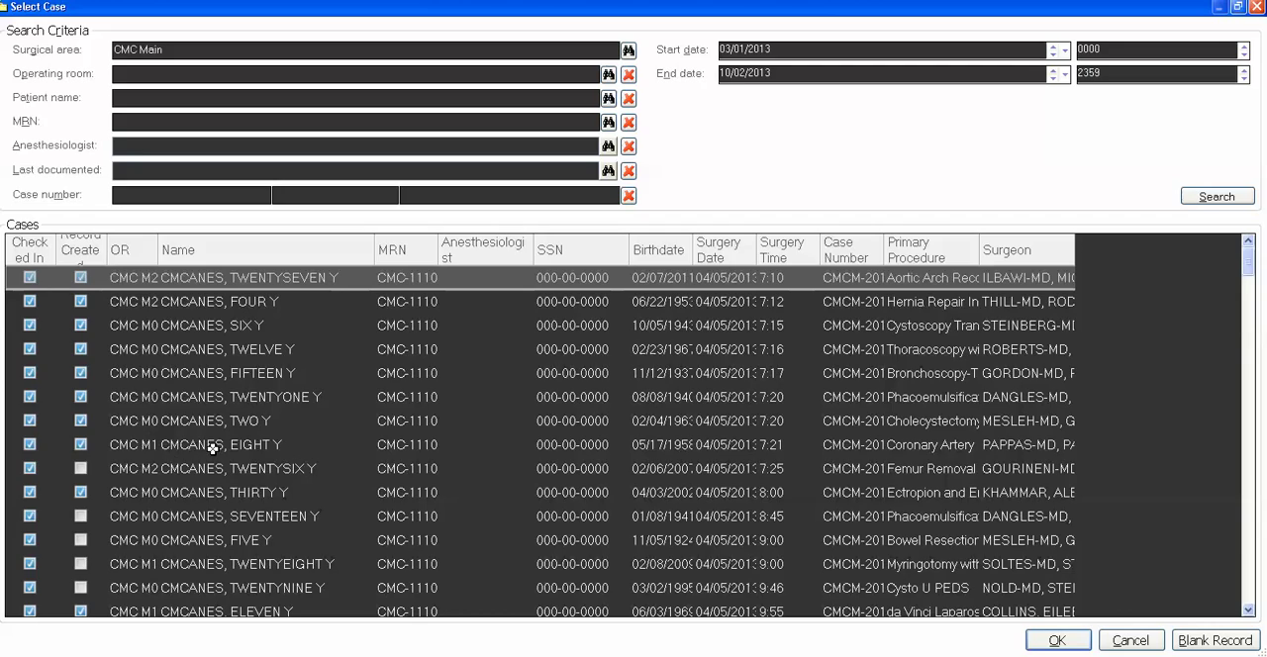
double_click(249, 448)
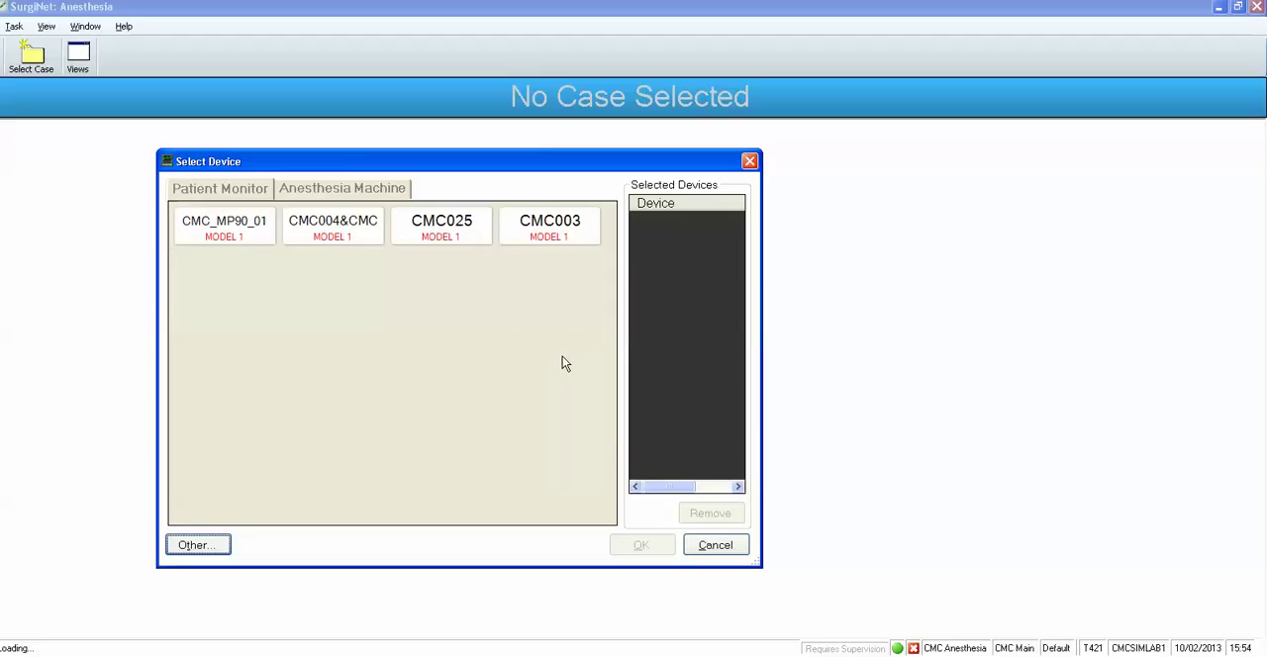
left_click(730, 547)
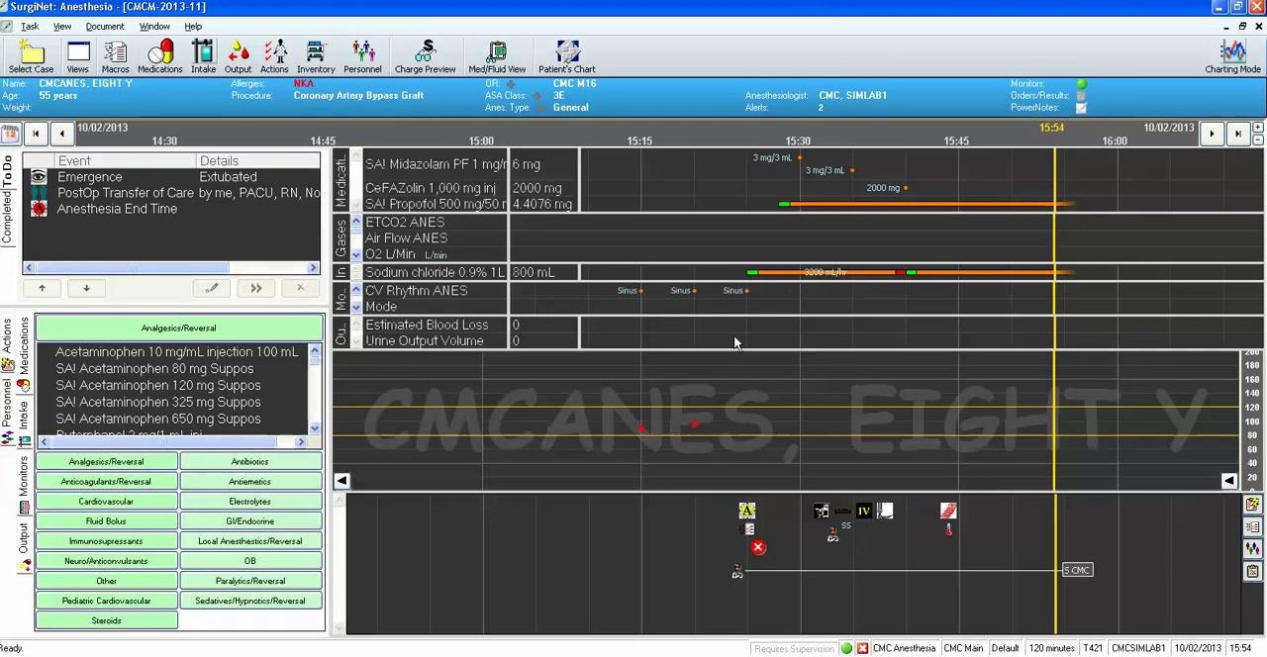
Add 5 Sec Head Lift, Emergence Delirium Yes and ET Suction to the pending Emergence event, and execute it.
left_click(114, 178)
left_click(210, 289)
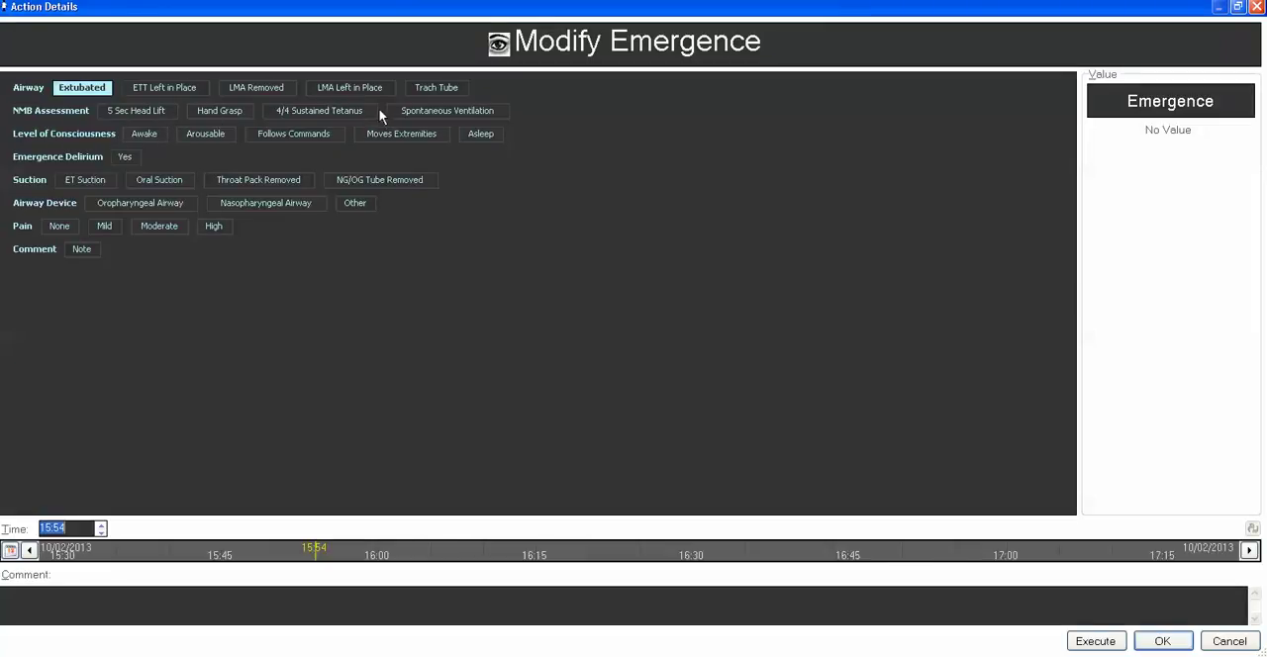
left_click(146, 111)
left_click(124, 160)
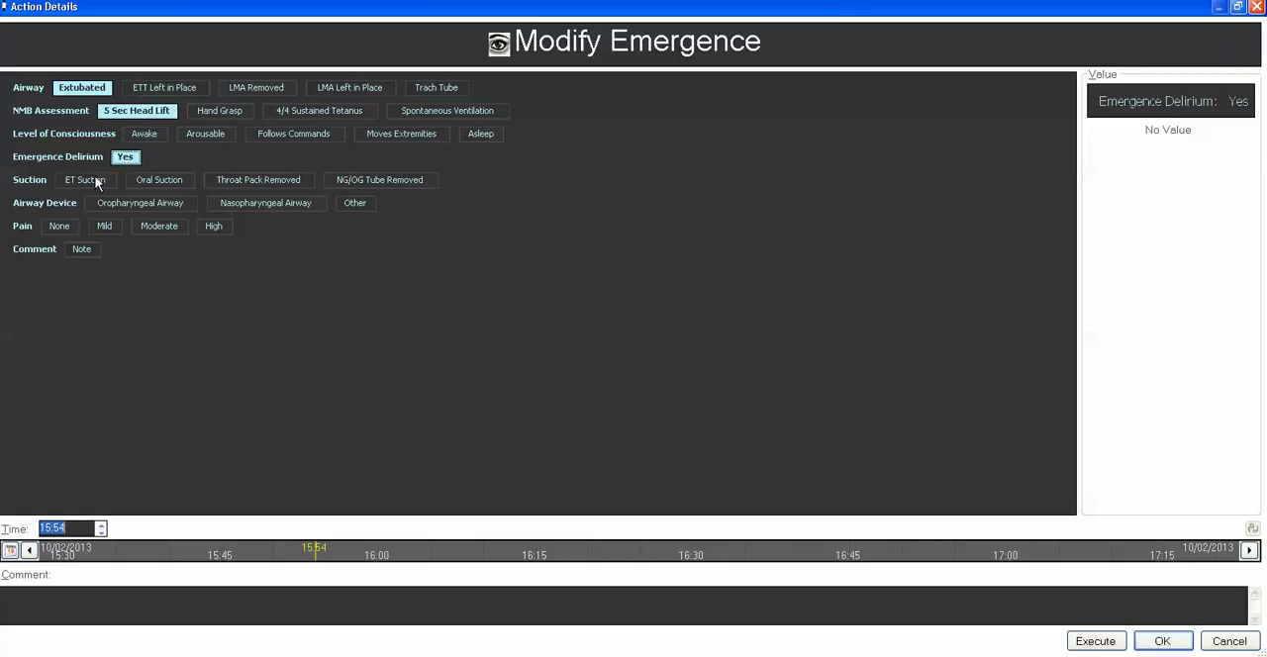
left_click(97, 184)
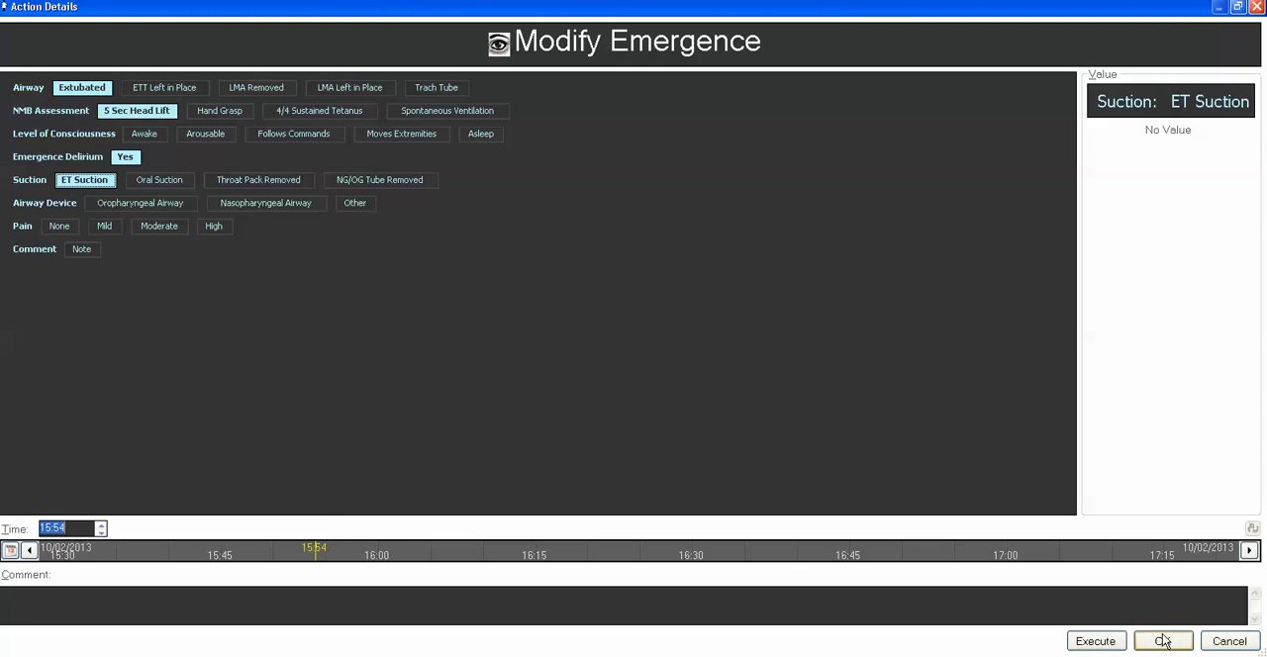
left_click(1095, 642)
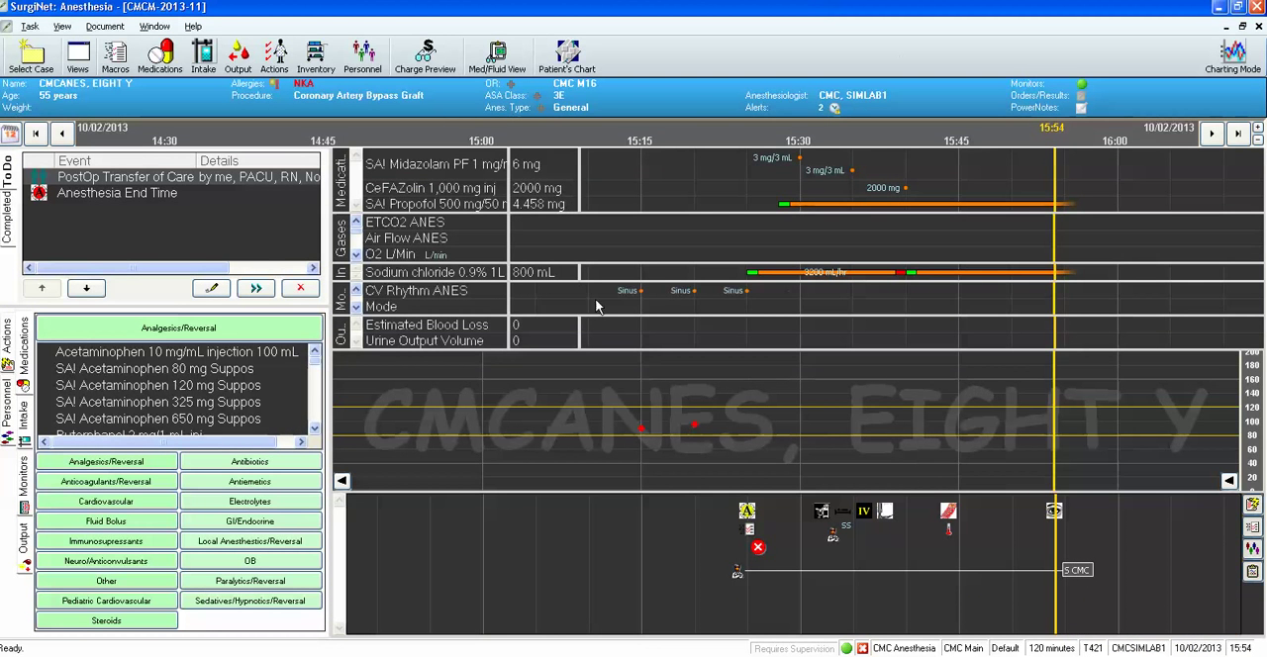
Open the pending PostOp Transfer of Care event for modification and enter post-op vitals SBP 120 and DBP 80.
left_click(206, 289)
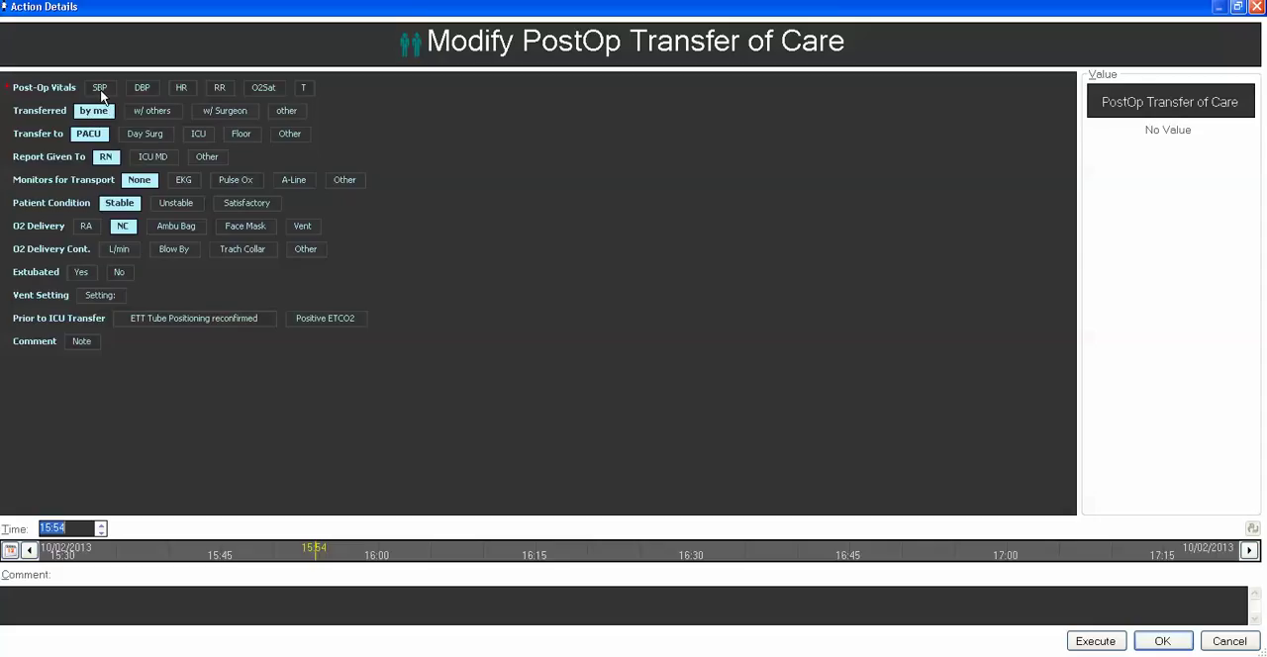
left_click(100, 89)
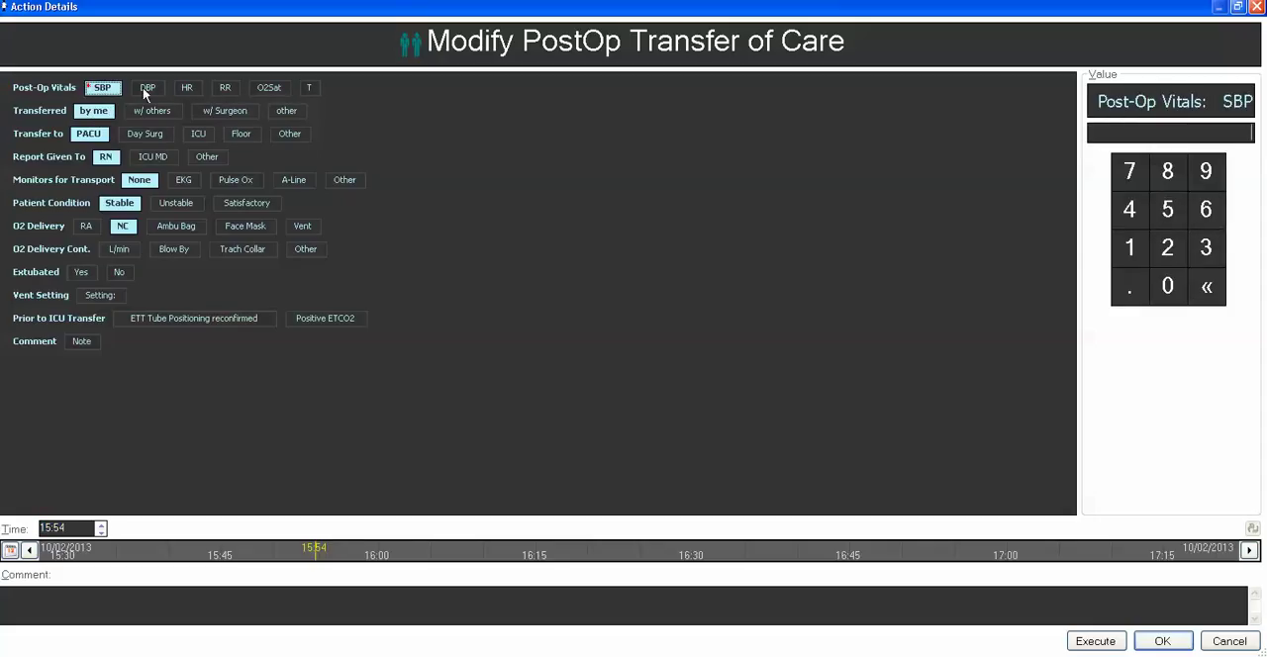
left_click(1136, 250)
left_click(1166, 250)
left_click(1169, 286)
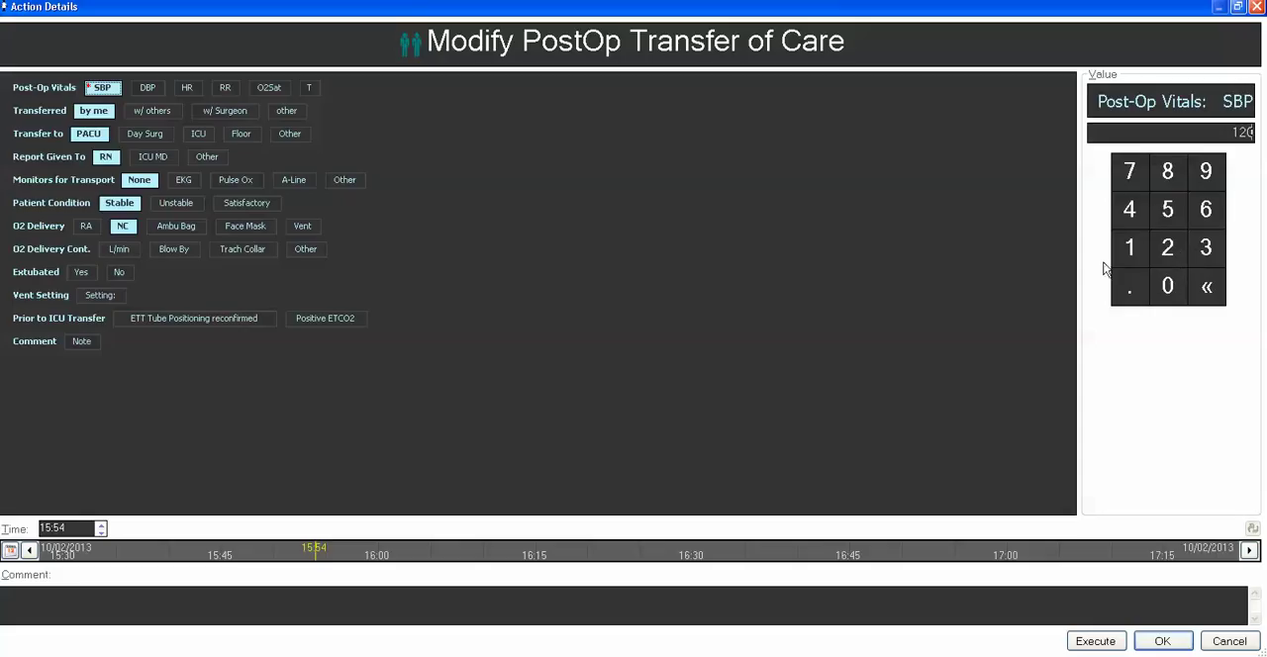
left_click(165, 88)
left_click(1171, 175)
Enter a post-op HR of 60 and RR of 20 in the transfer of care details.
left_click(212, 88)
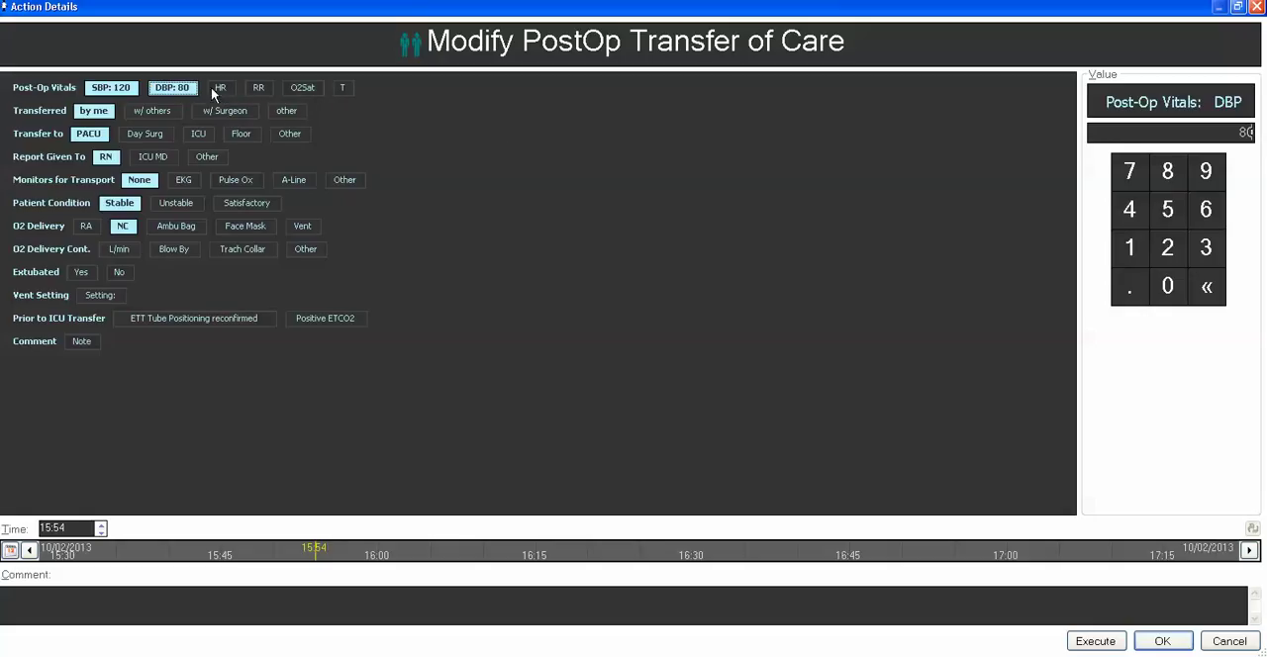
left_click(221, 88)
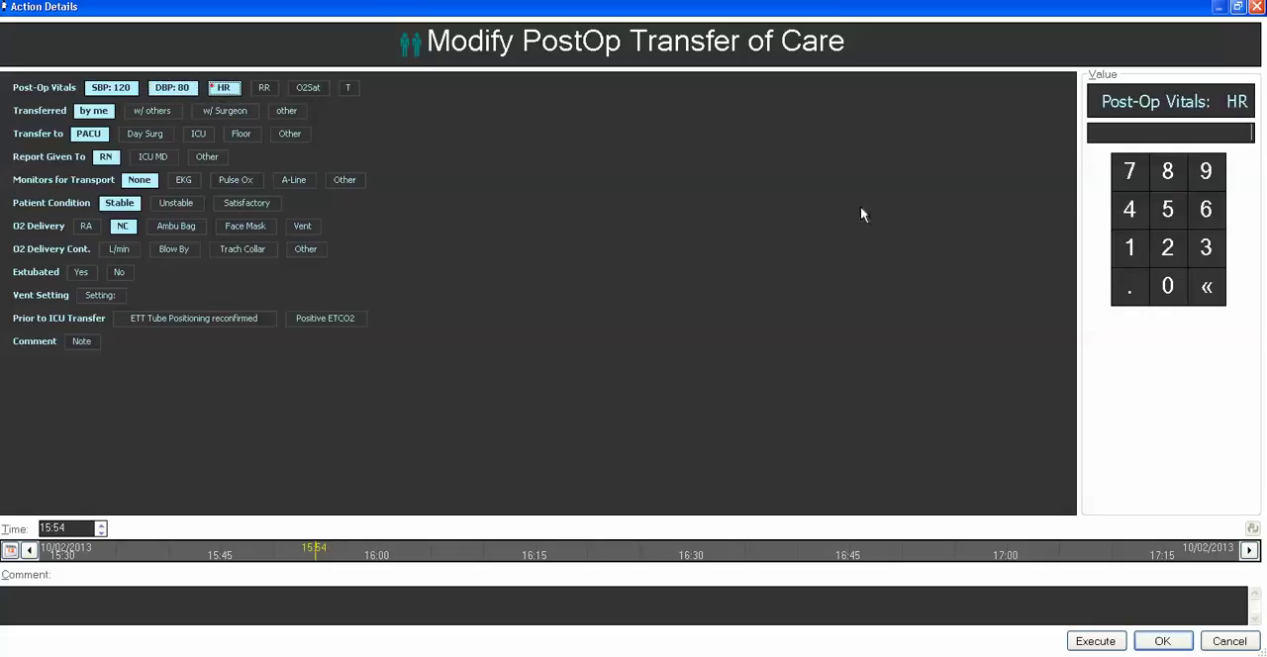
left_click(1205, 212)
left_click(1167, 287)
left_click(269, 88)
left_click(1166, 247)
left_click(1167, 289)
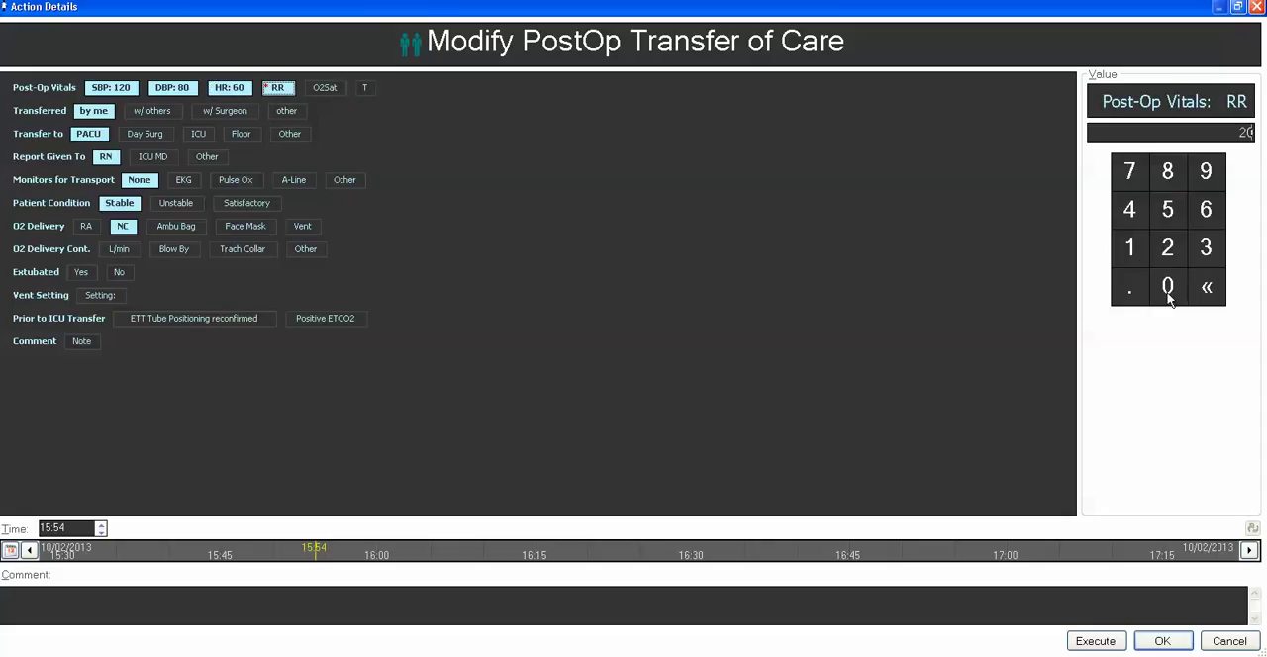
Enter a post-op O2Sat of 99, add w/ Surgeon to Transferred, and execute the PostOp Transfer of Care event.
left_click(330, 87)
left_click(1206, 171)
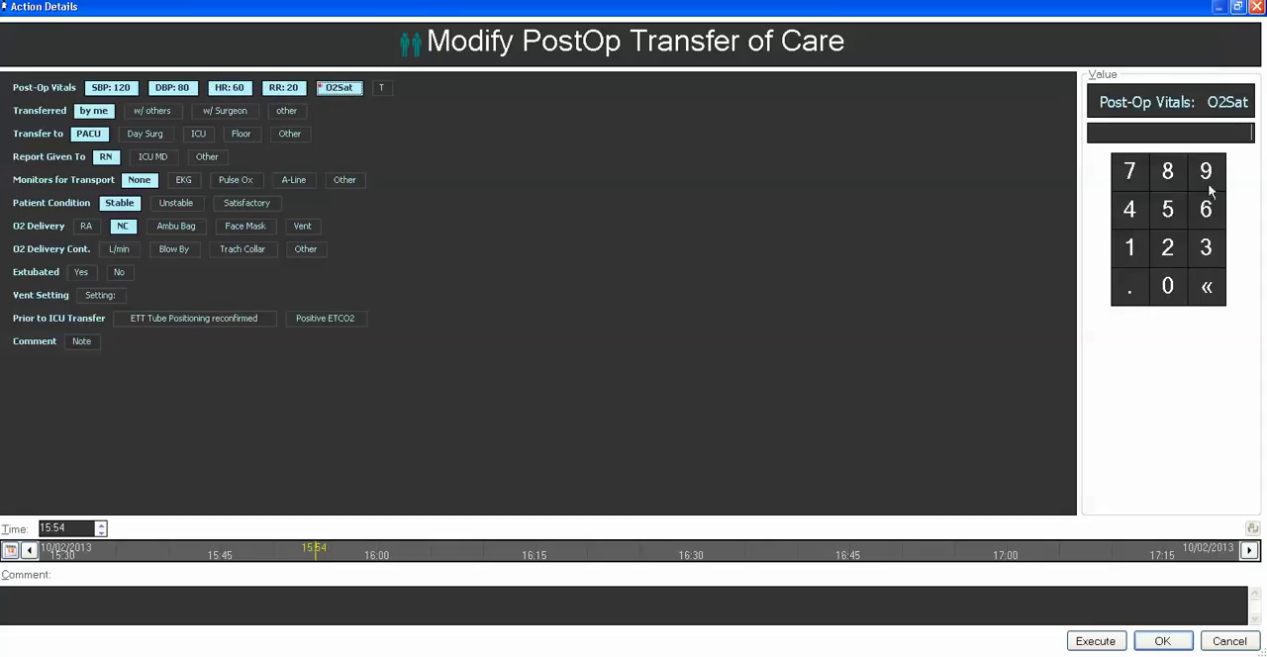
left_click(1206, 171)
left_click(1208, 172)
left_click(1169, 180)
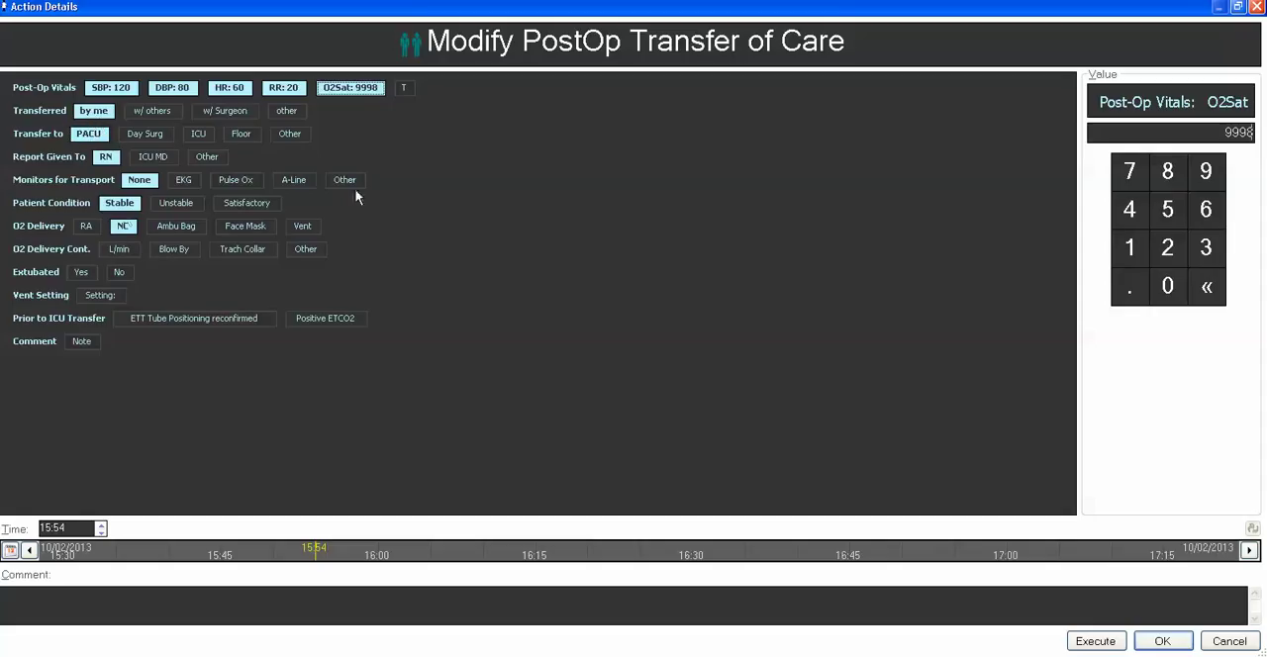
left_click(1215, 289)
left_click(1218, 295)
left_click(214, 109)
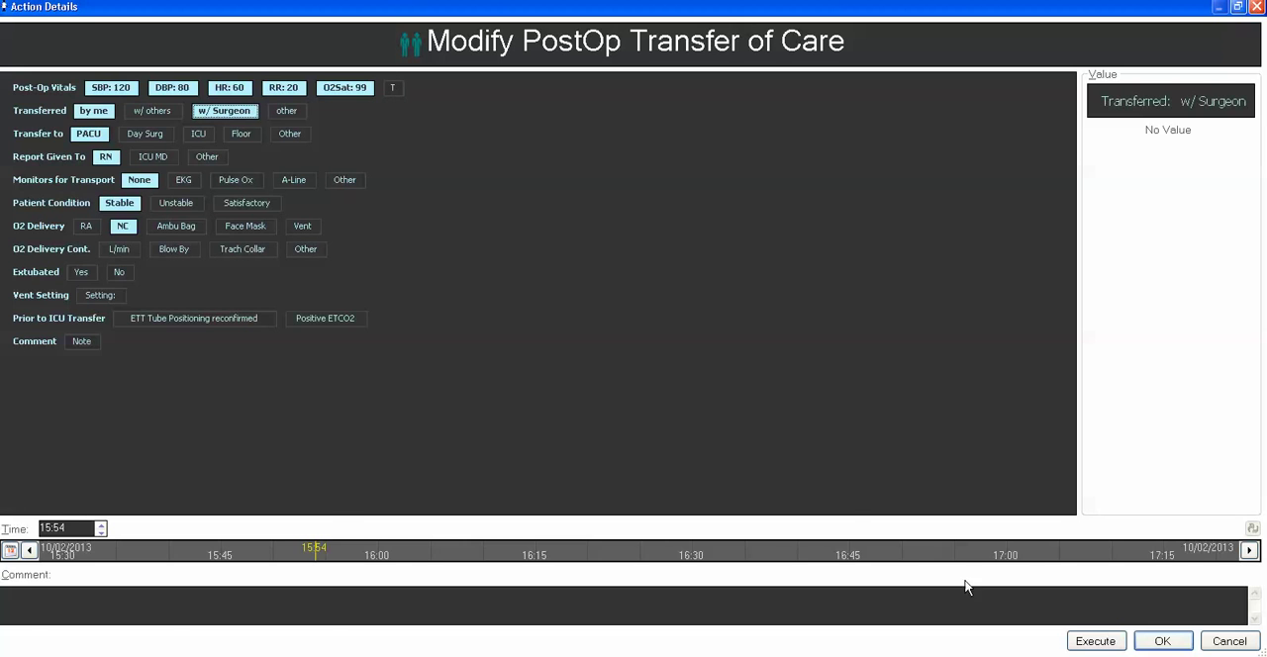
left_click(1095, 641)
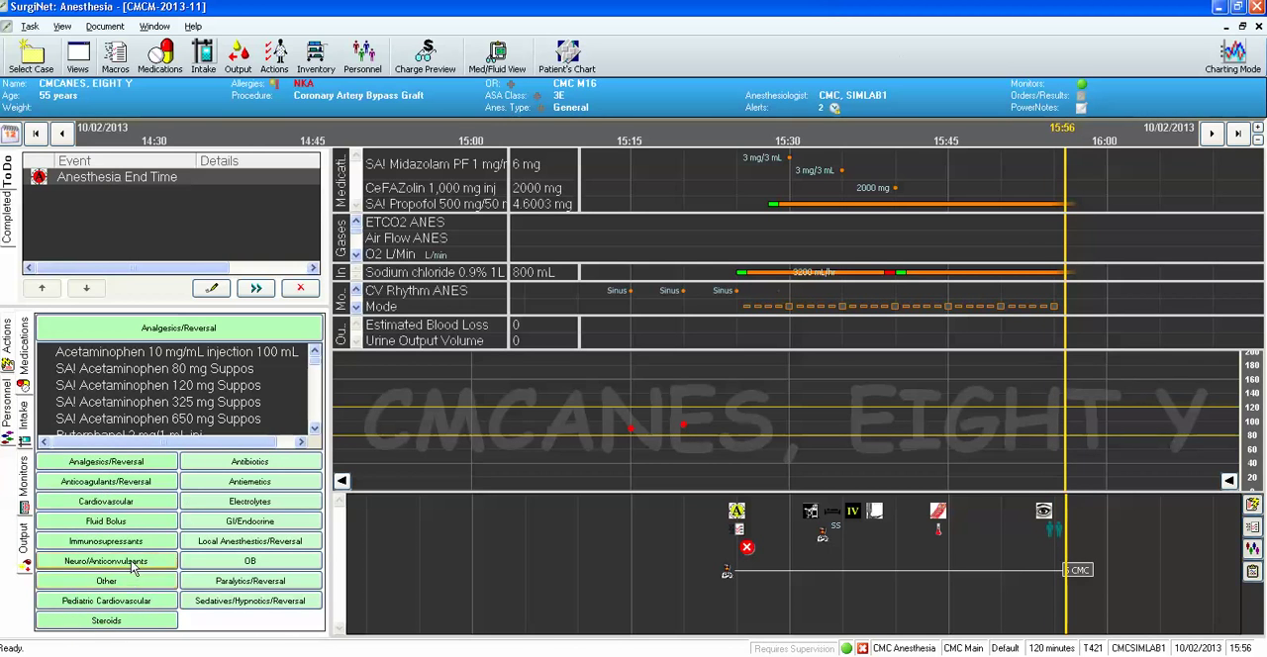
Look through the Airway Management and Patient Care actions and the analgesic, anticoagulant and cardiovascular medication lists.
left_click(9, 351)
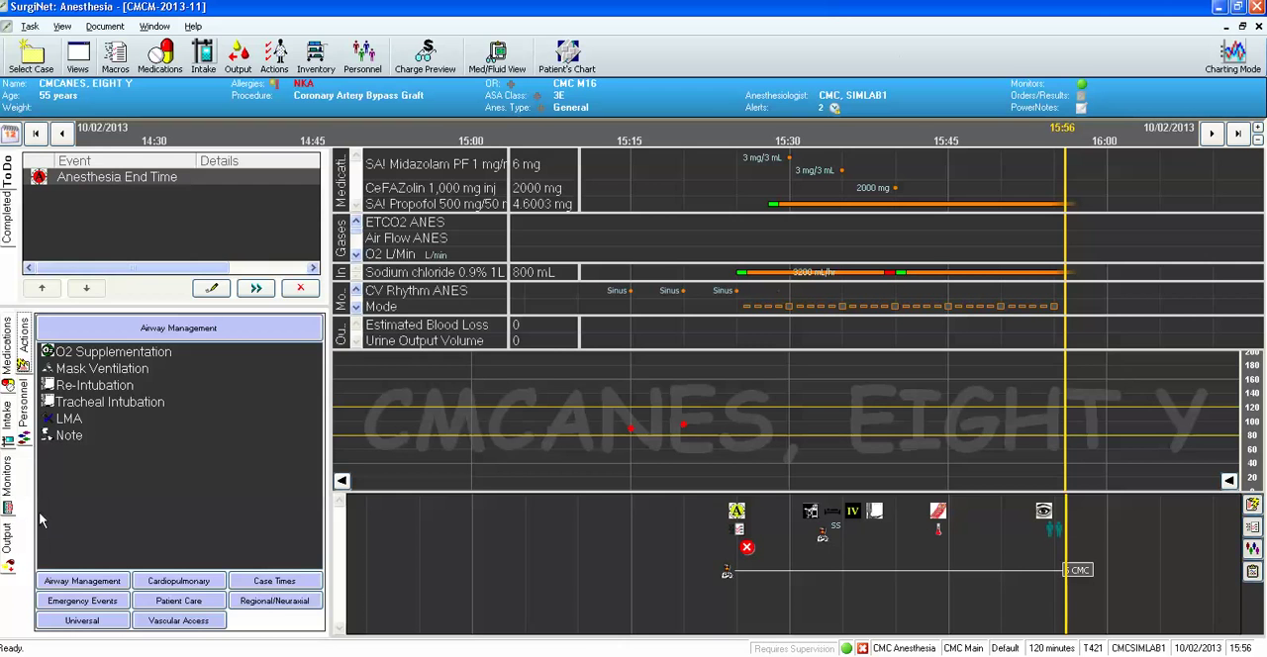
left_click(160, 607)
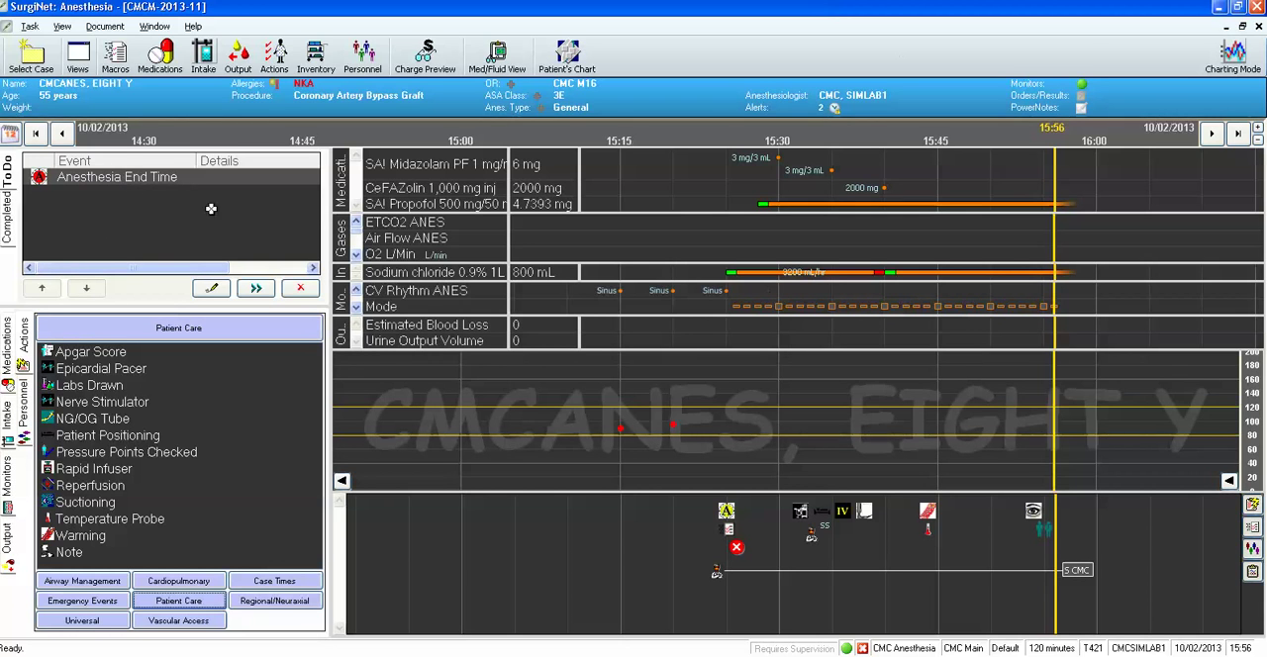
left_click(9, 483)
left_click(8, 339)
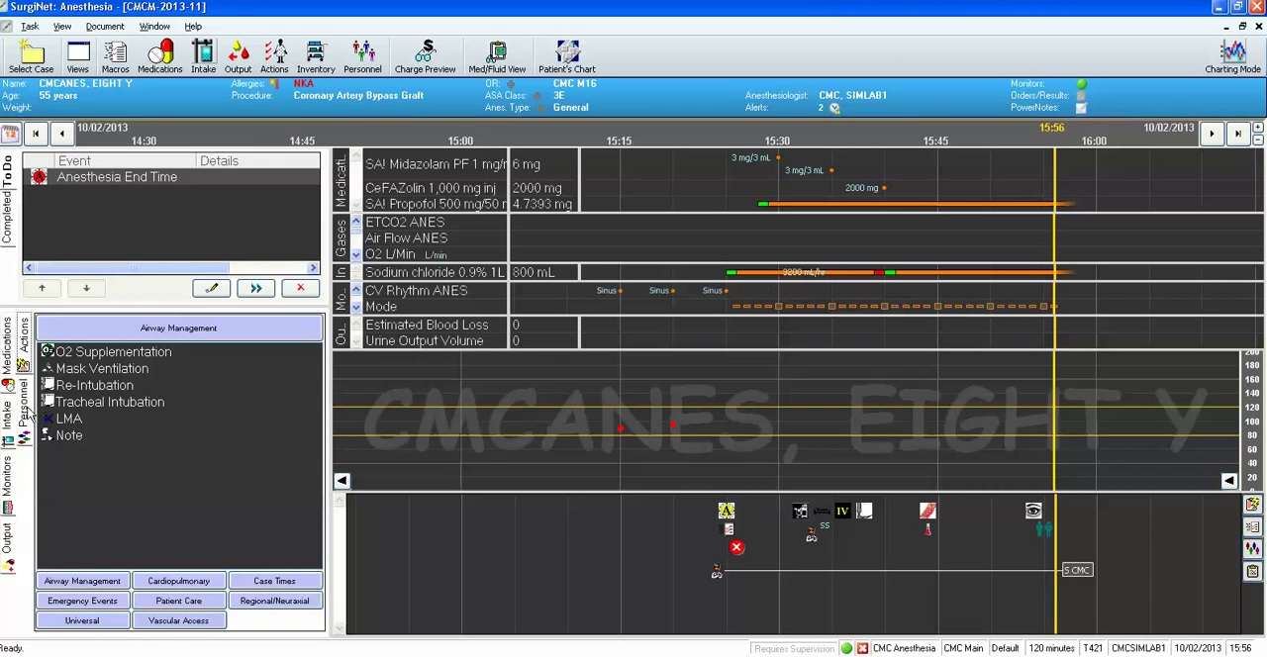
left_click(9, 381)
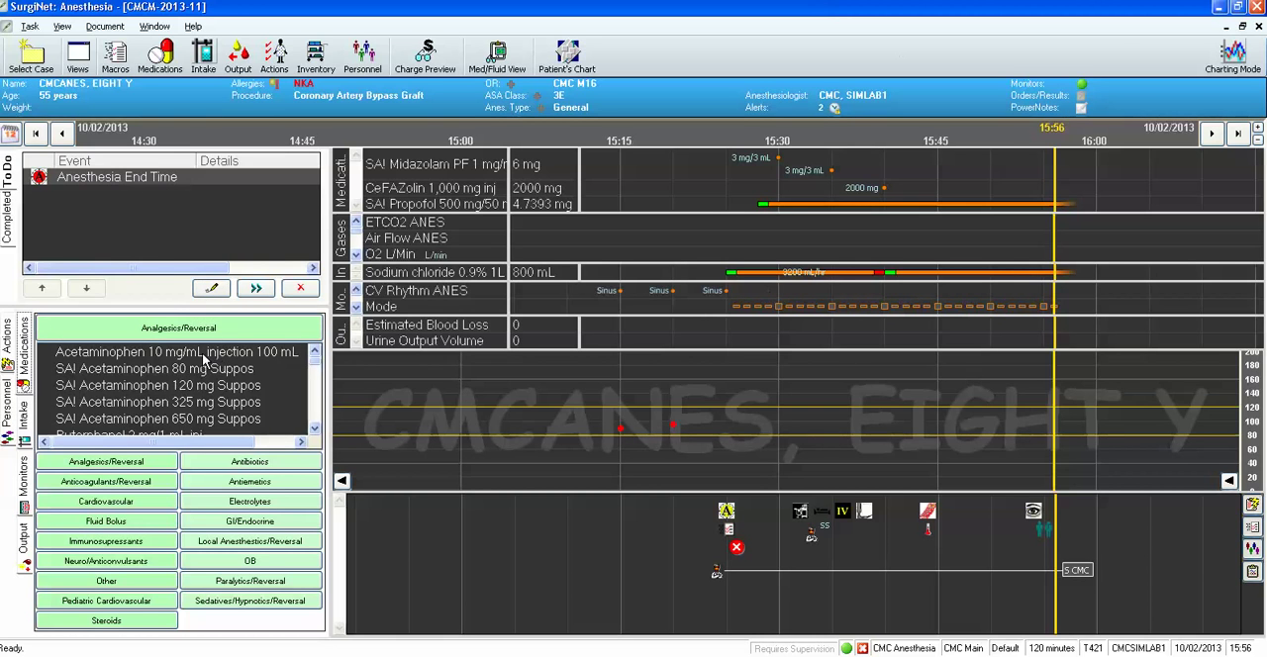
left_click(108, 463)
left_click(121, 483)
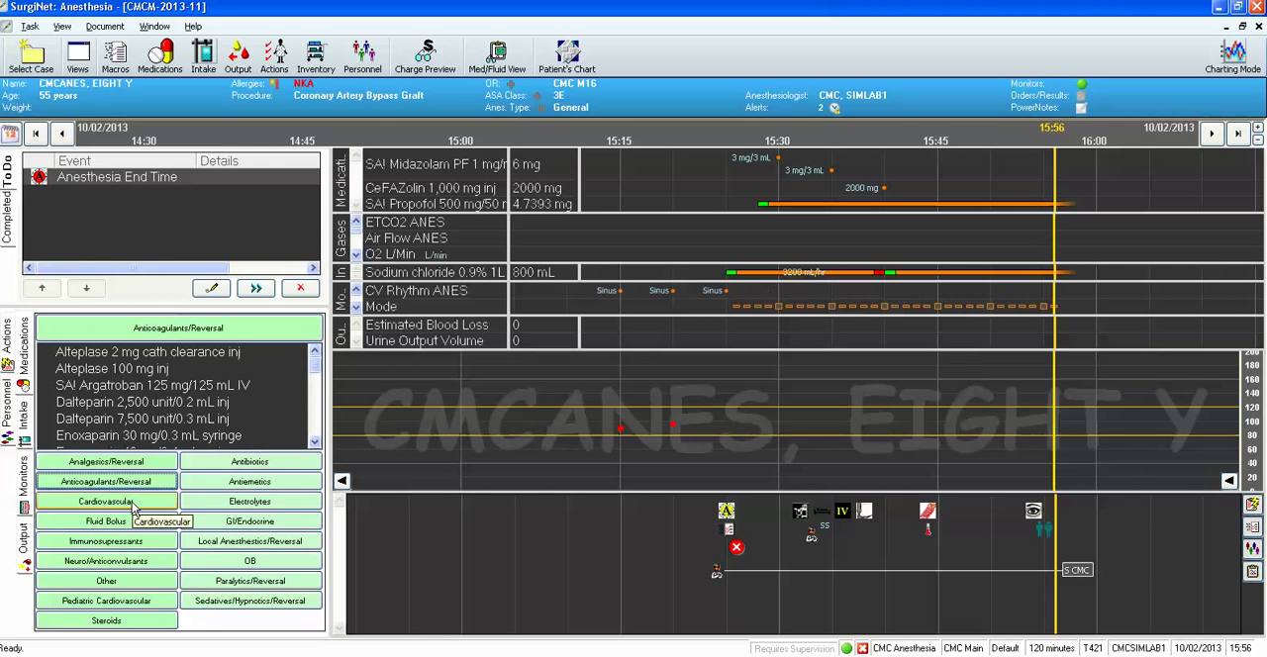
left_click(136, 503)
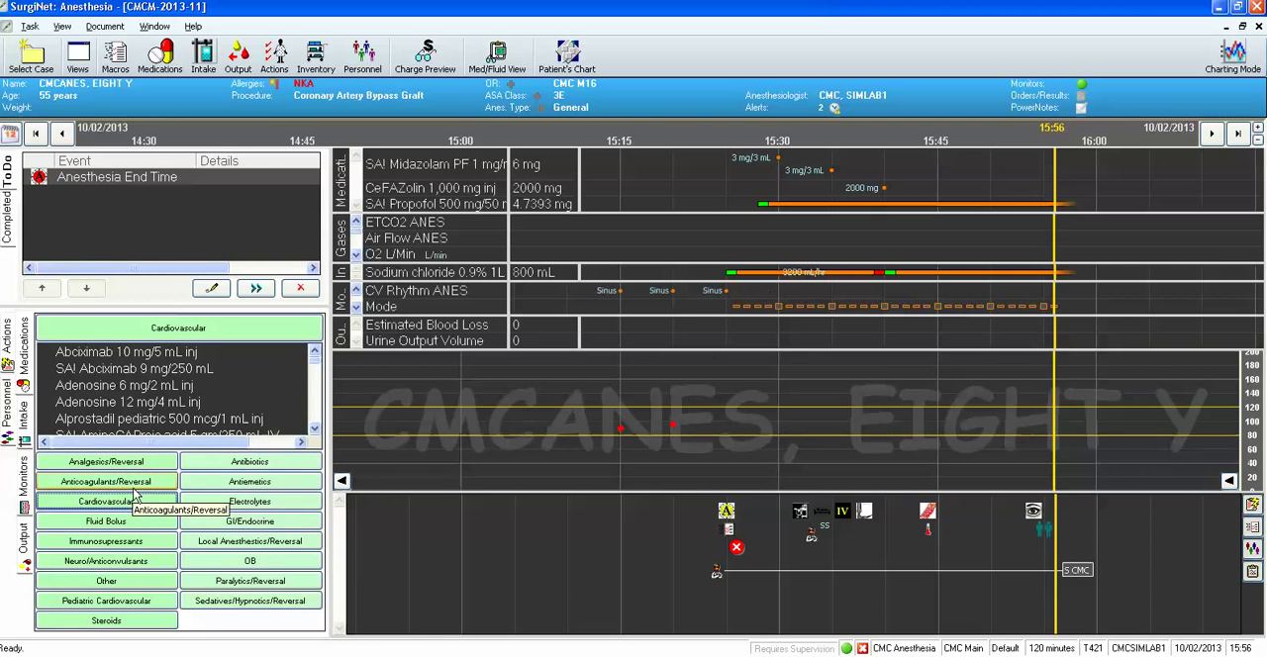
Review the add, modify and remove administration options for the current medications, and close without choosing one.
left_click(161, 56)
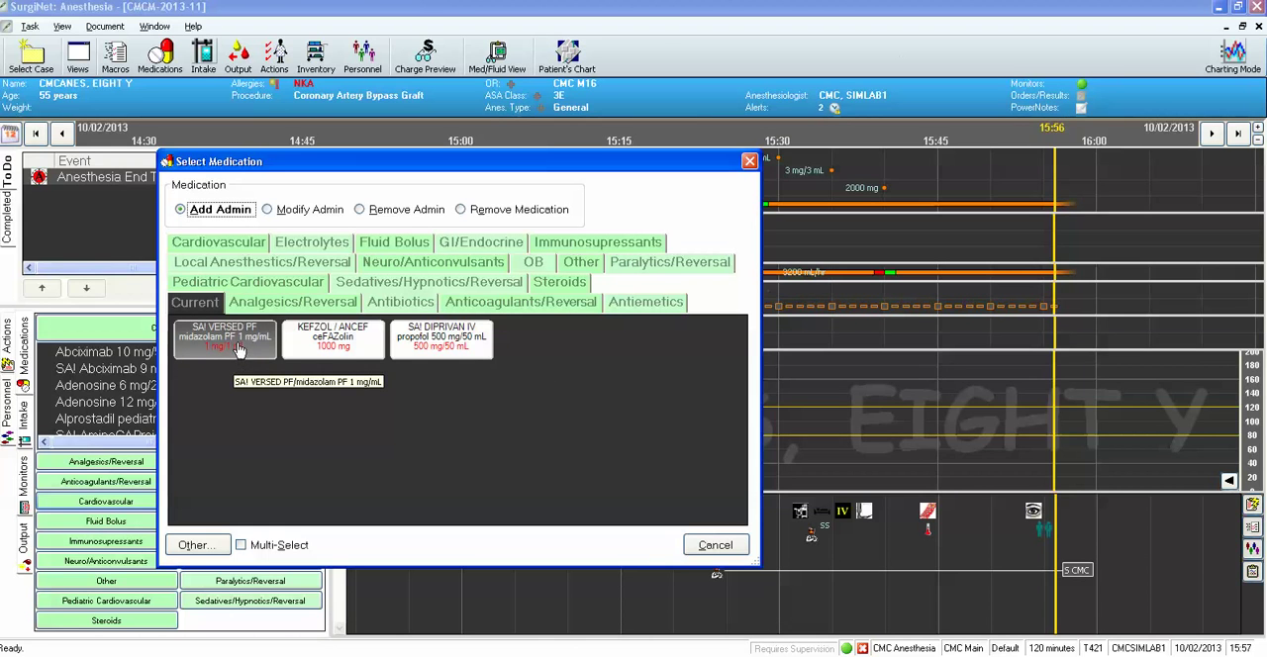
left_click(267, 210)
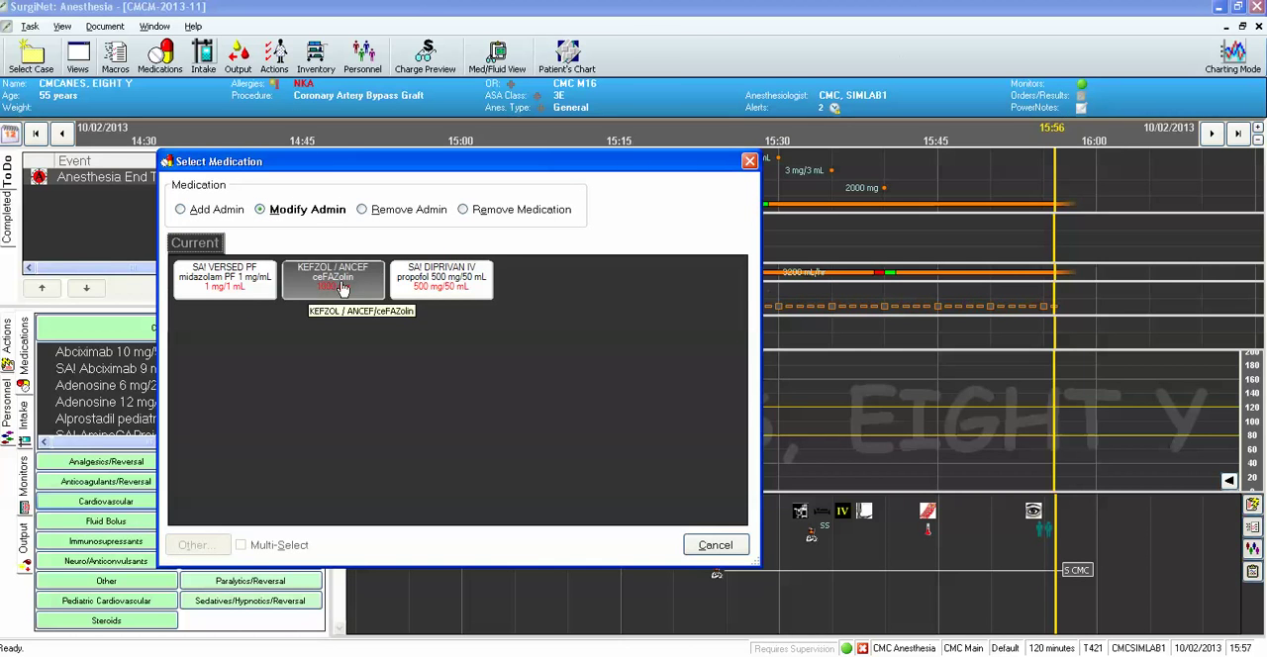
left_click(364, 212)
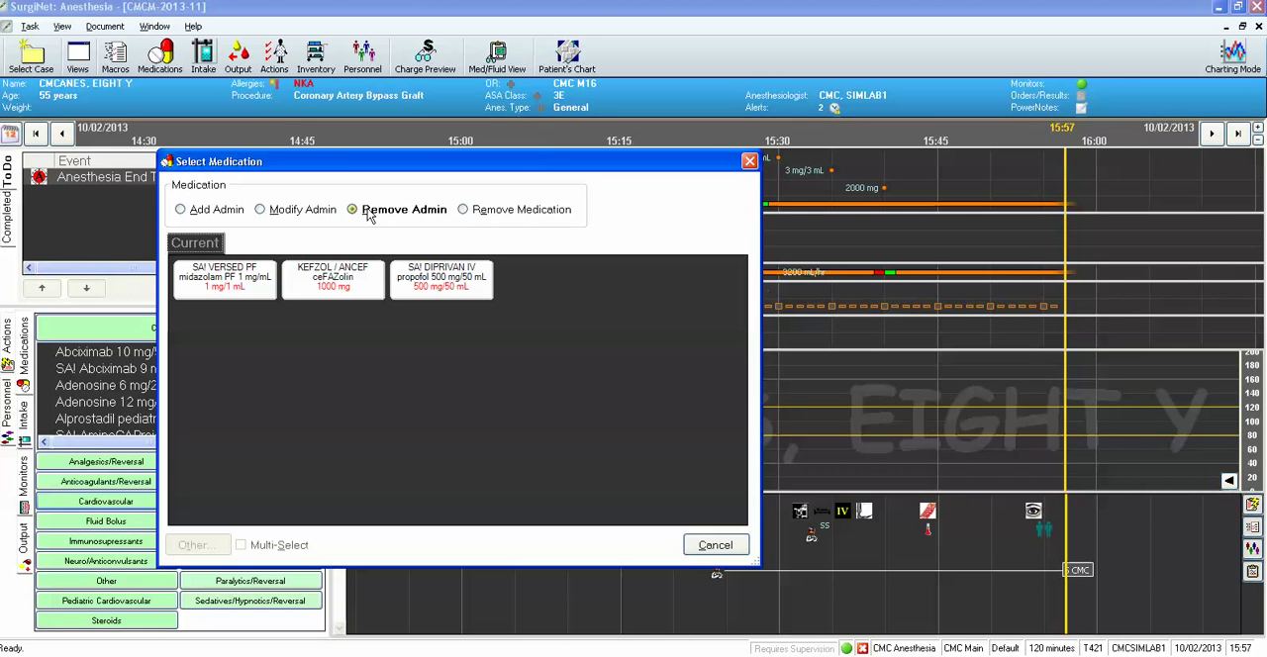
left_click(180, 211)
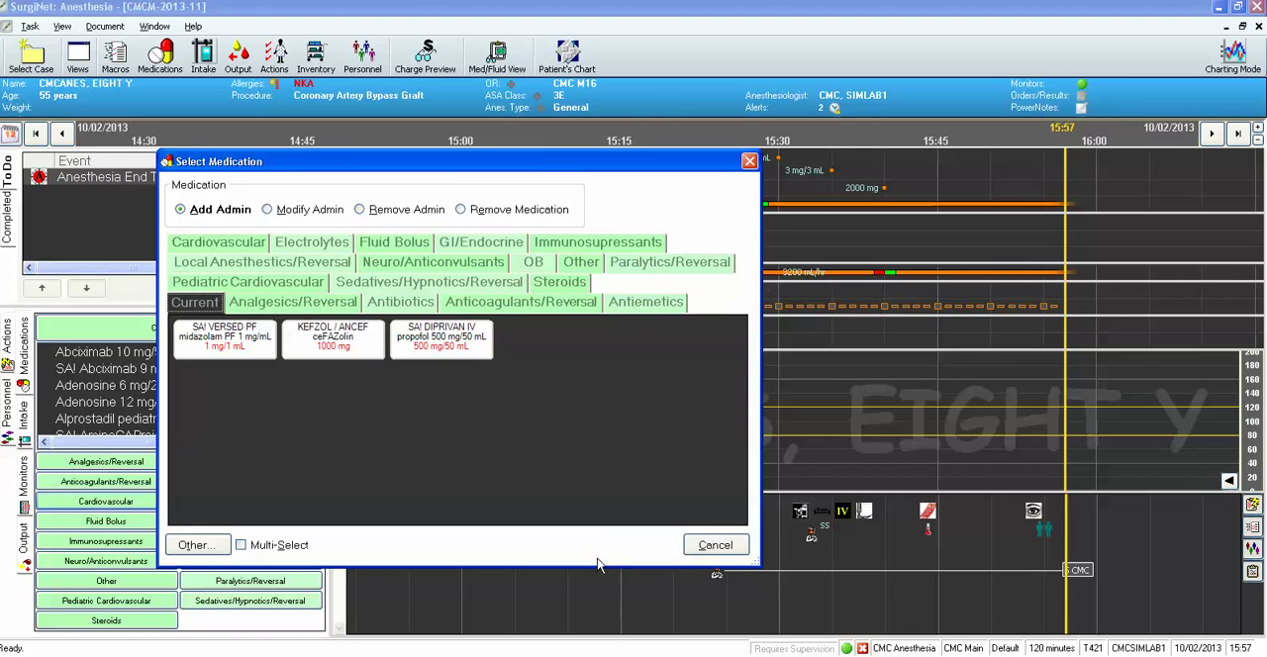
left_click(707, 550)
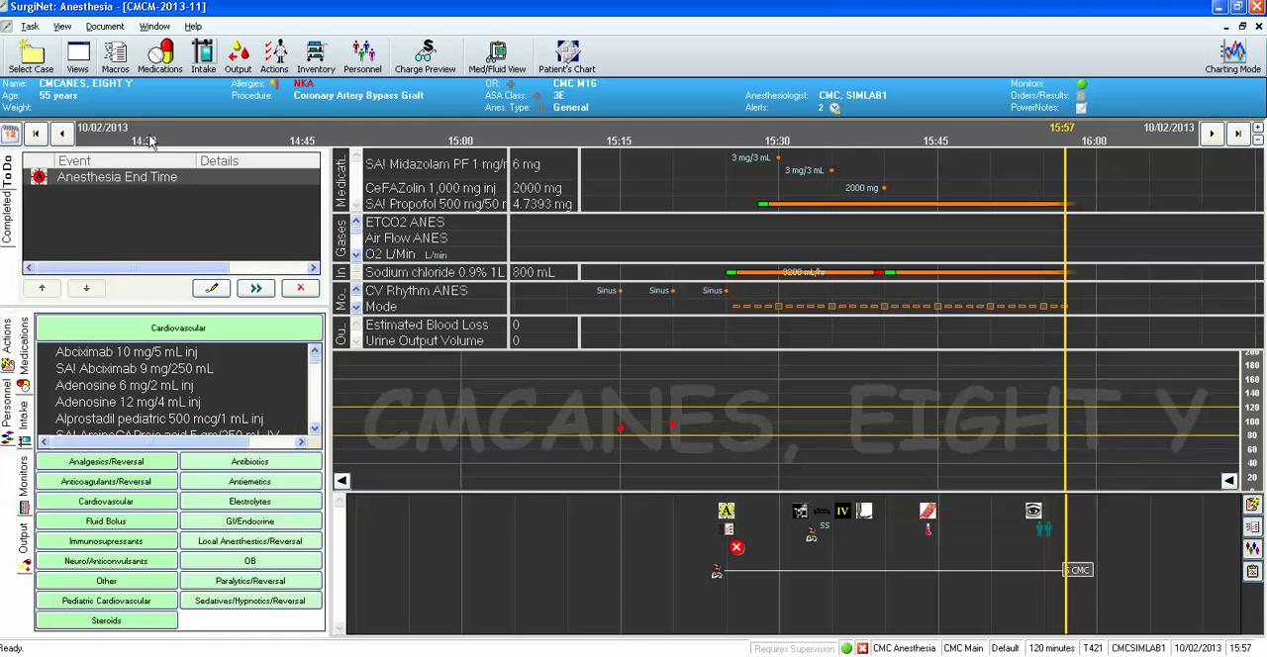
Remove the reminder to chart urine output and blood loss from the case timeline.
right_click(726, 548)
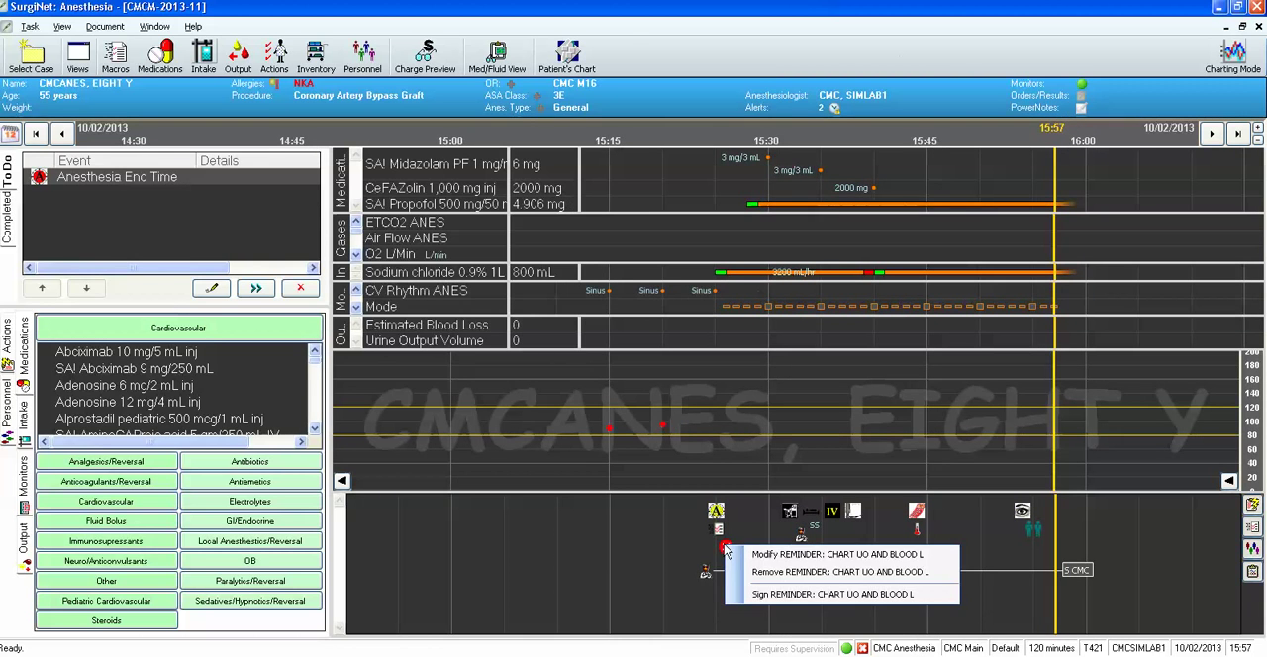
left_click(786, 572)
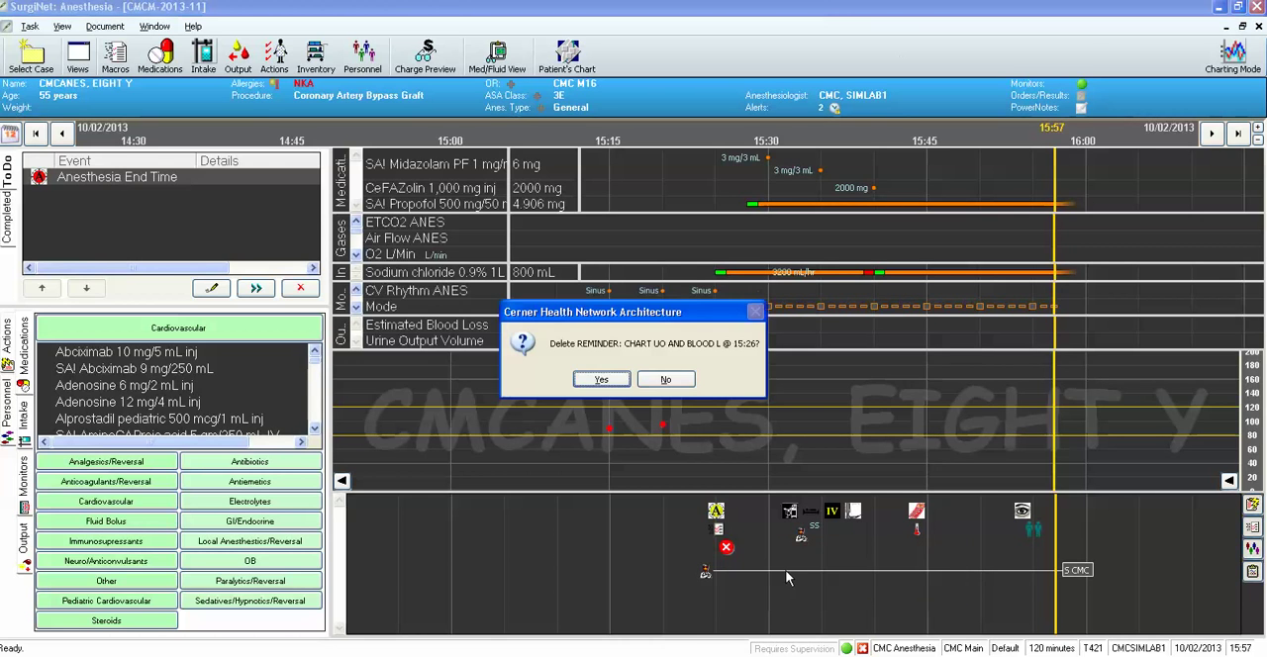
left_click(602, 381)
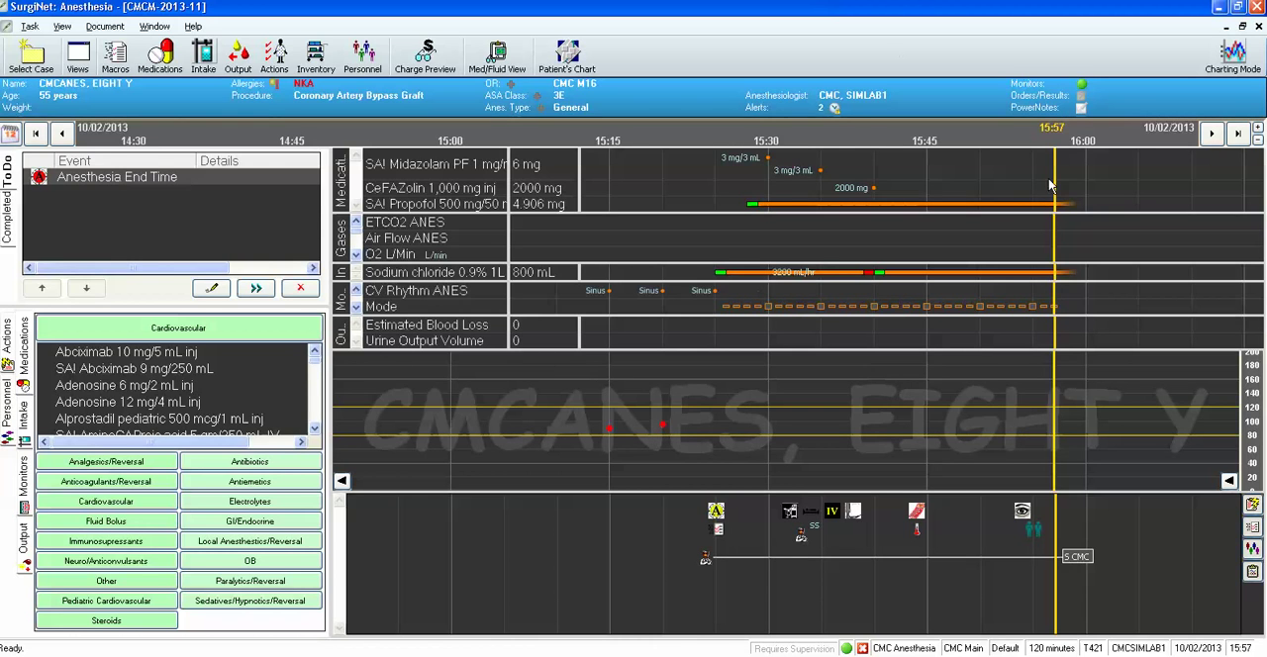
Chart an incremental estimated blood loss of 25 mL and a urine output volume of 100 mL, both at 15:50.
double_click(976, 326)
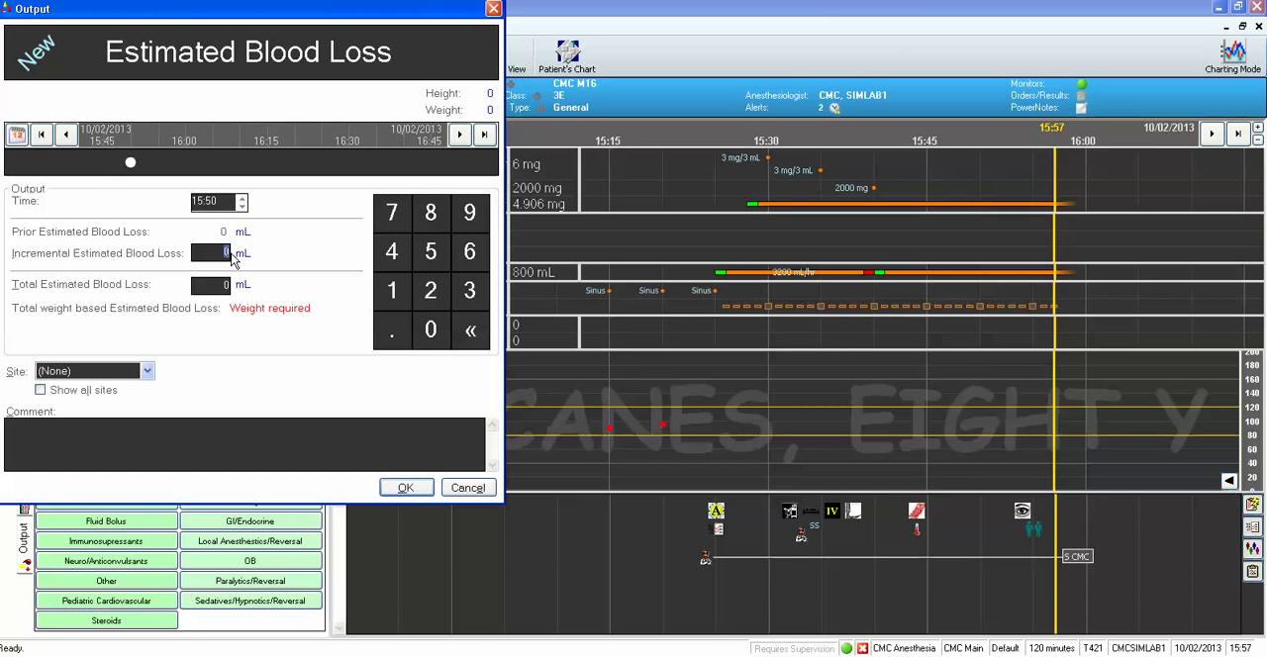
type("5")
left_click(406, 488)
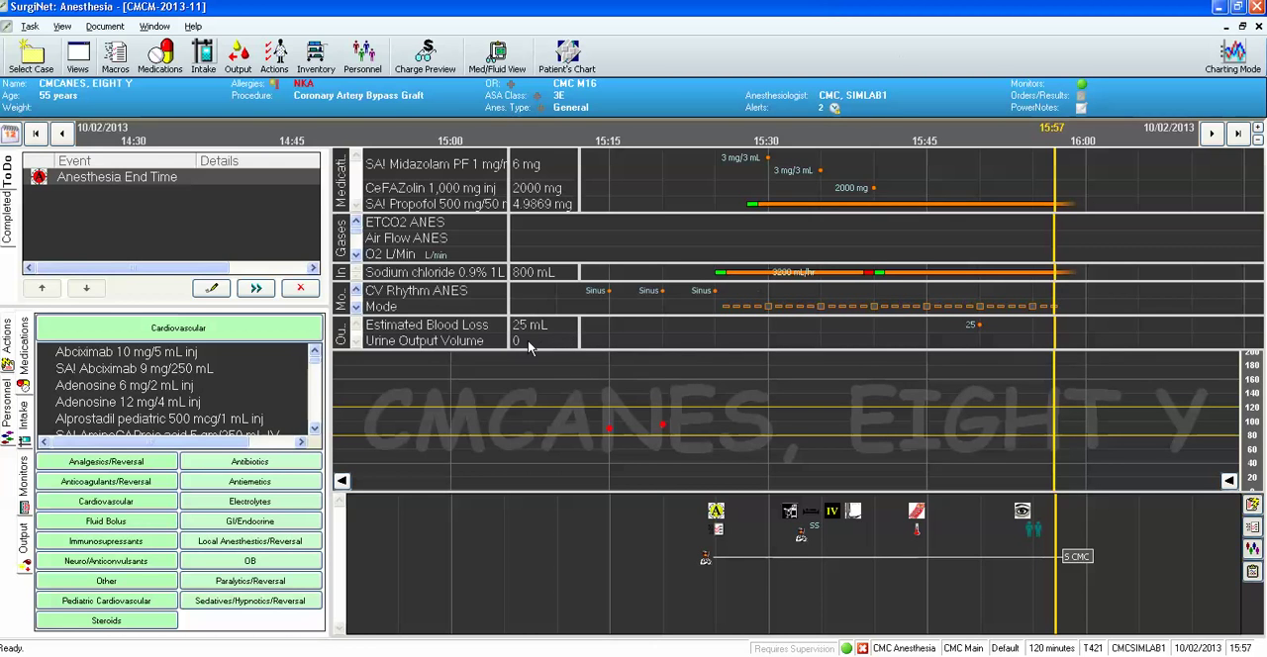
double_click(980, 343)
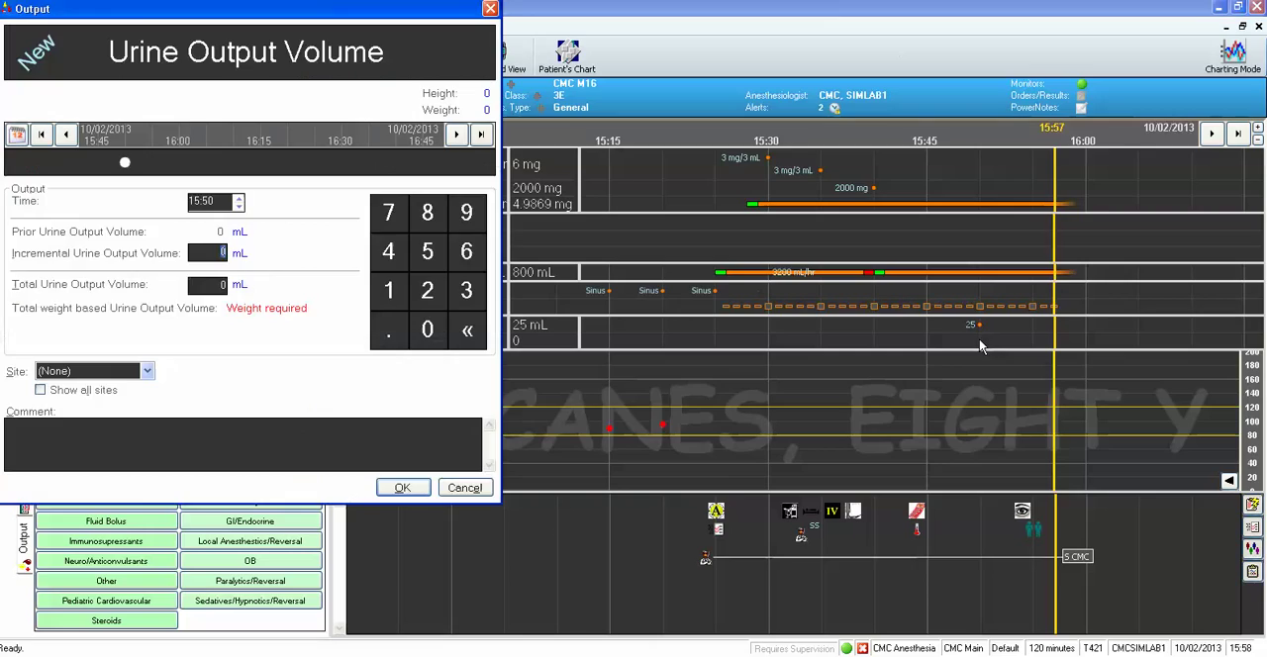
type("100")
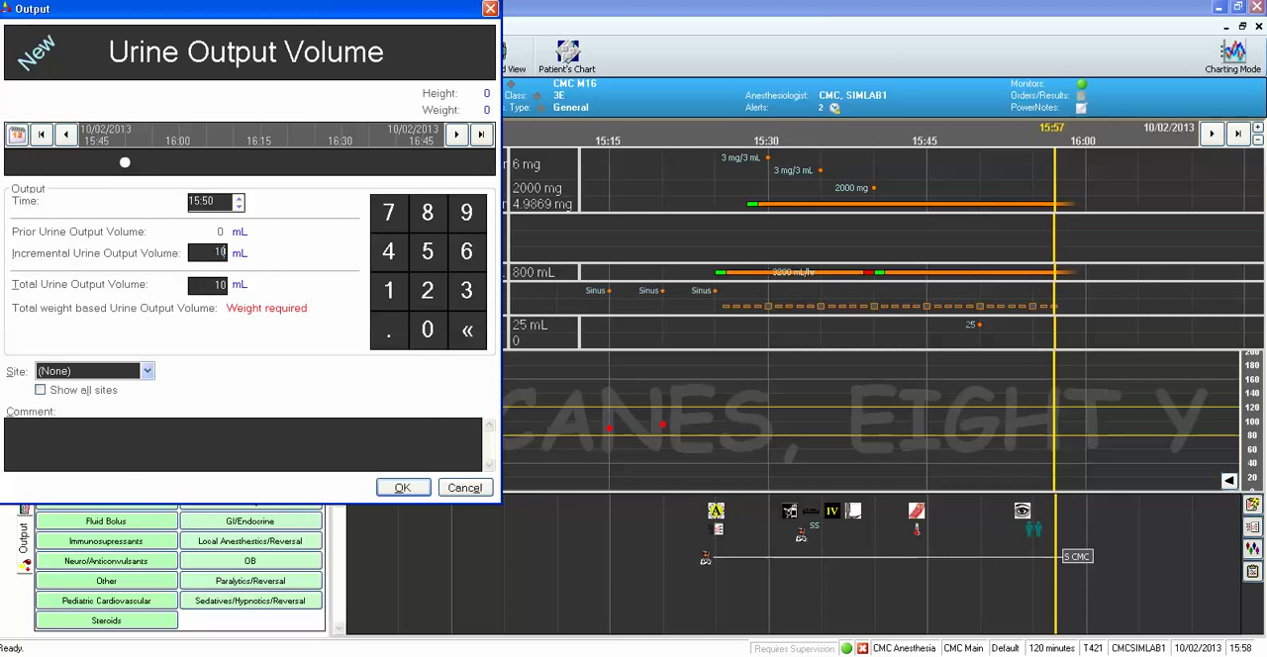
left_click(402, 488)
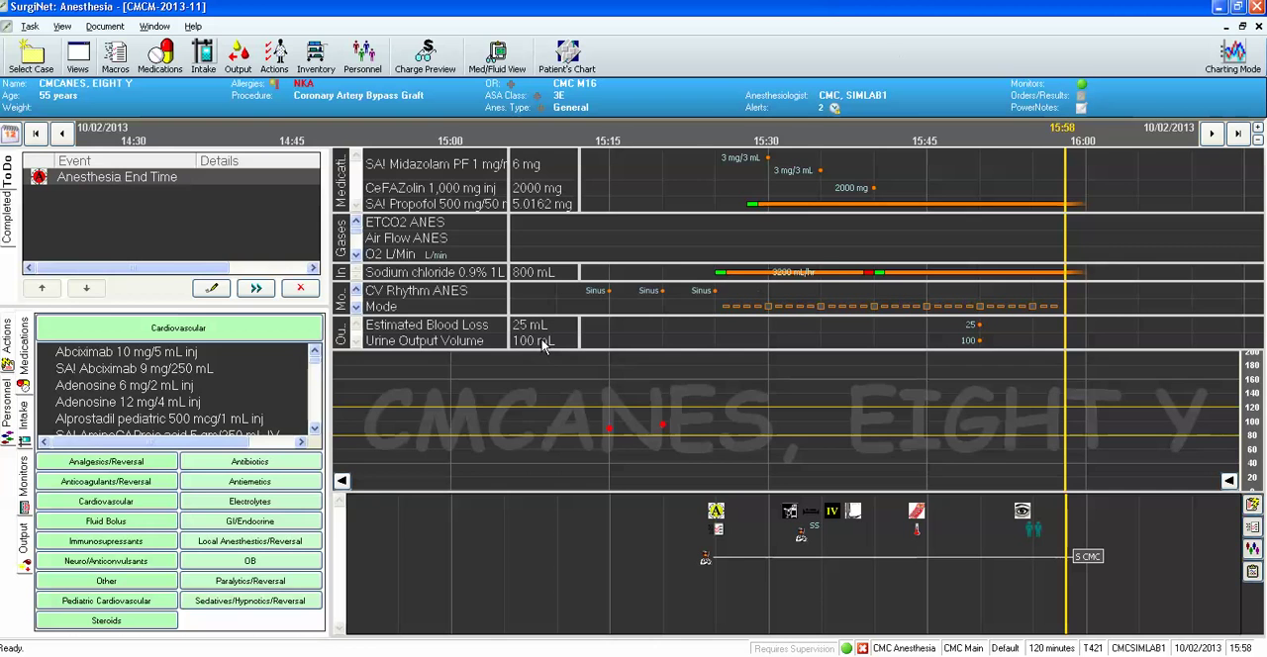
Chart a further incremental estimated blood loss of 25 mL at 15:55.
double_click(1033, 332)
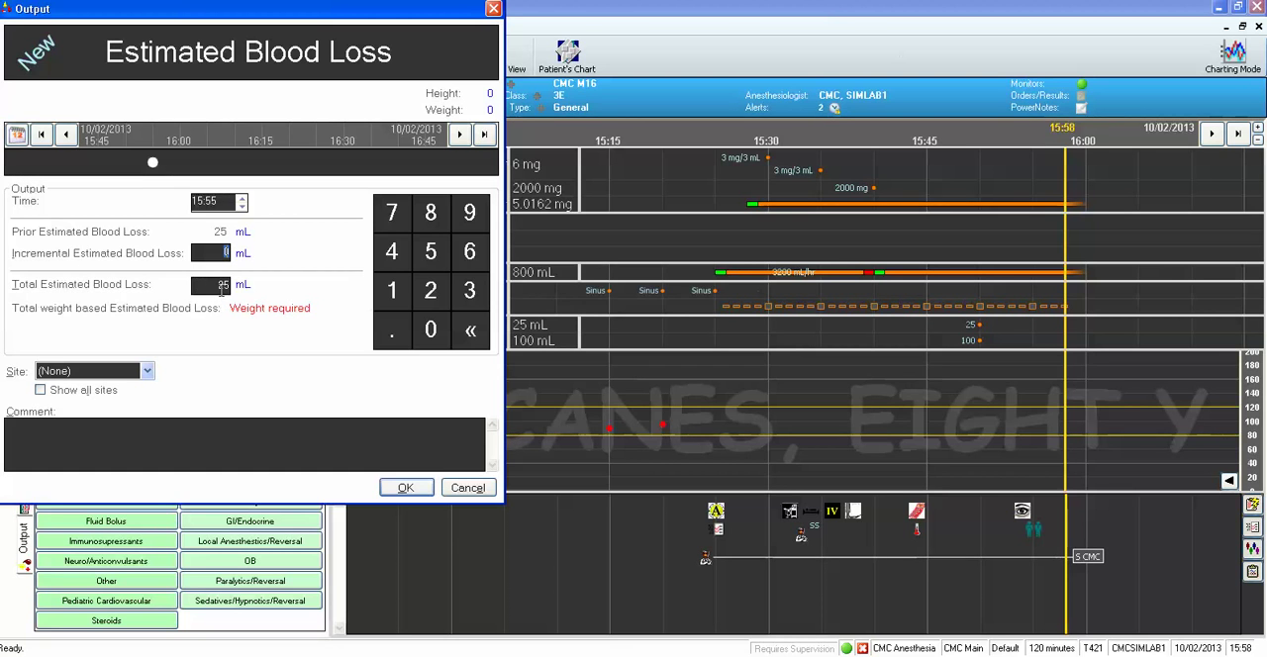
type("25")
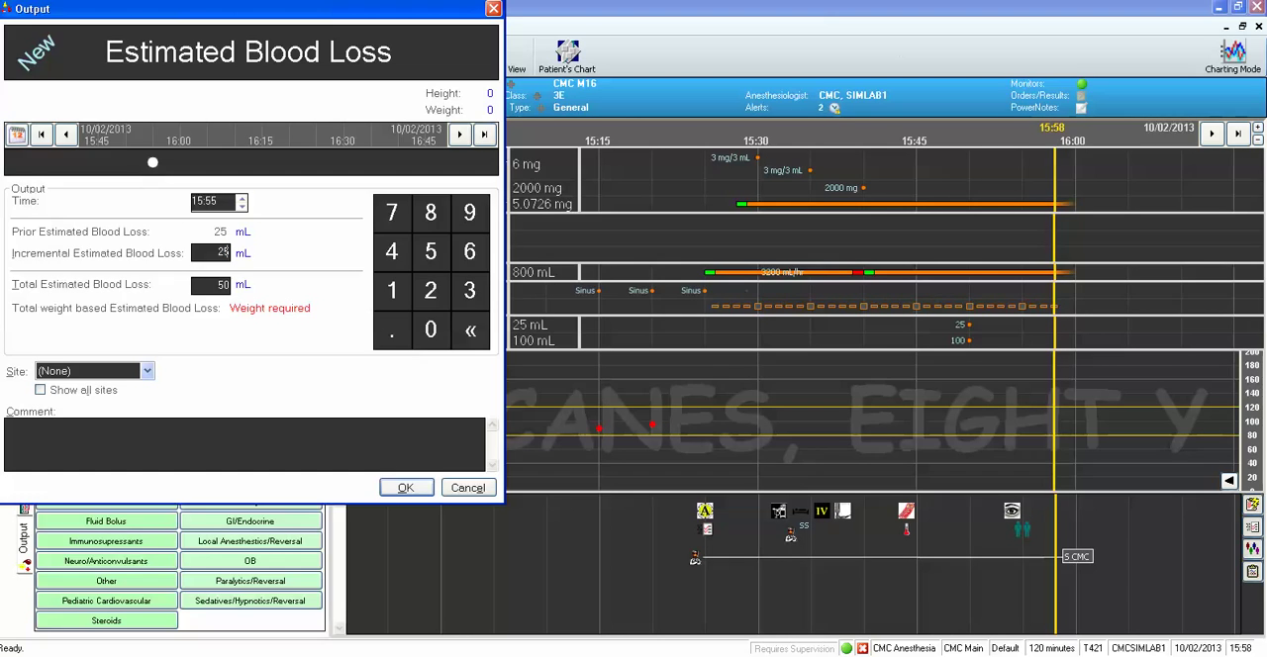
left_click(407, 488)
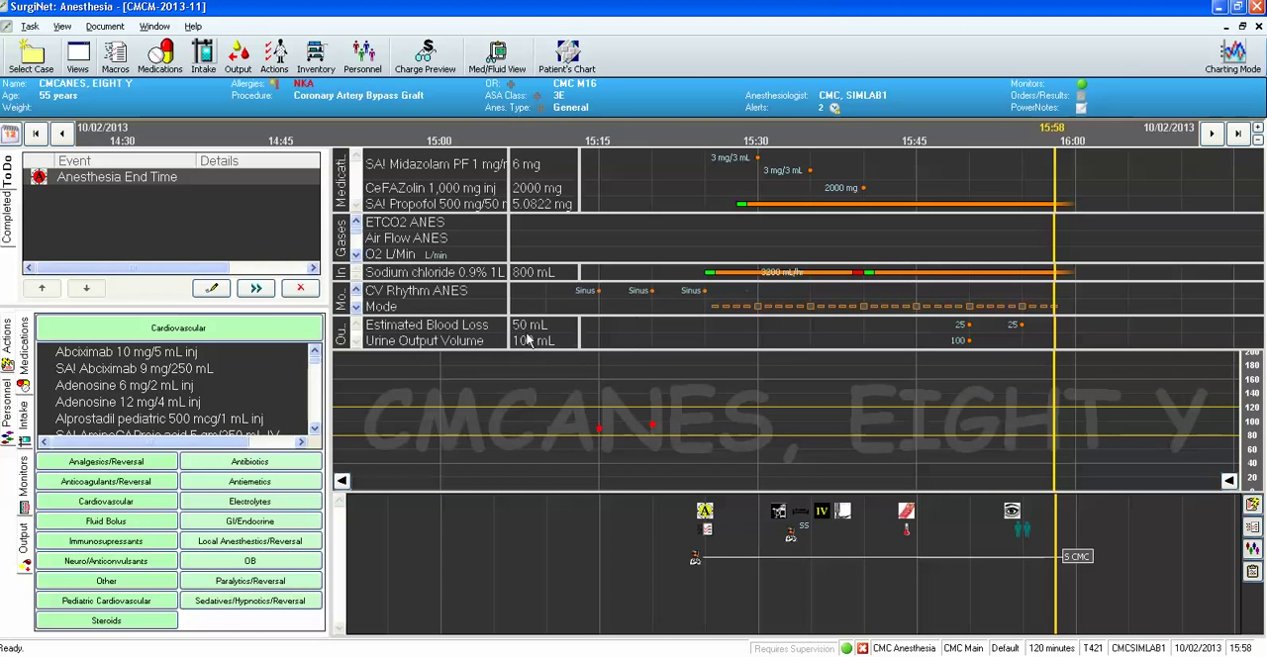
Add a record signature to the case by entering the username and account password, and close the signatures.
left_click(32, 27)
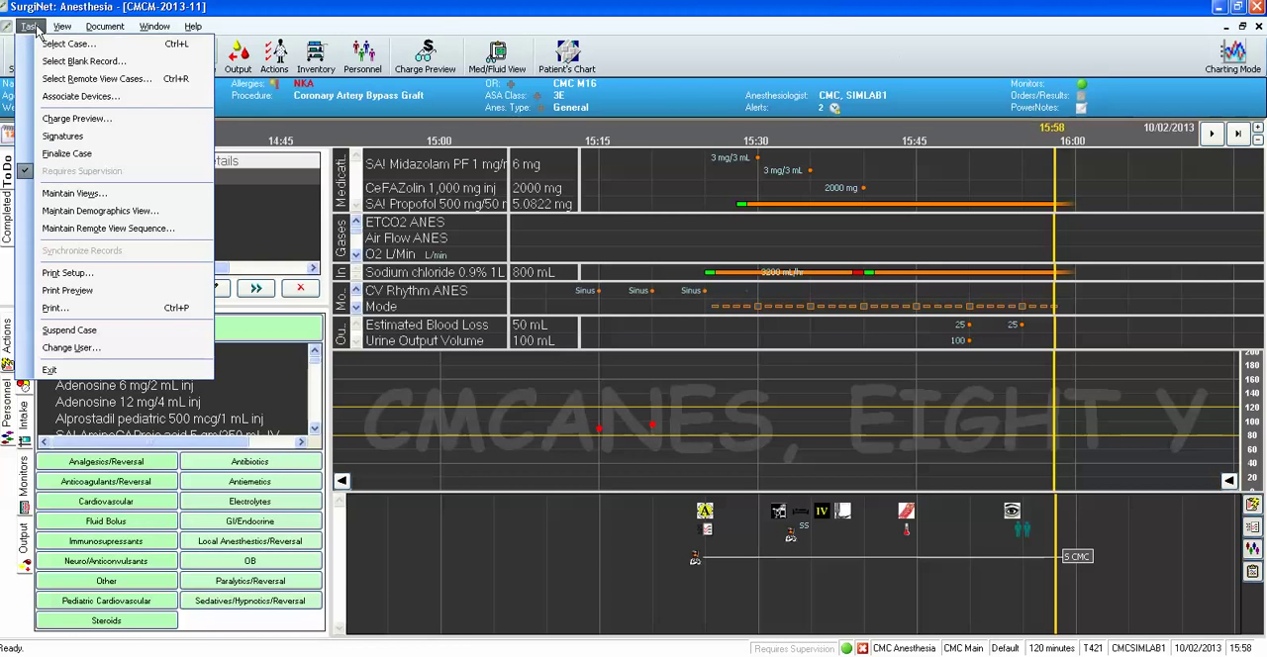
left_click(67, 143)
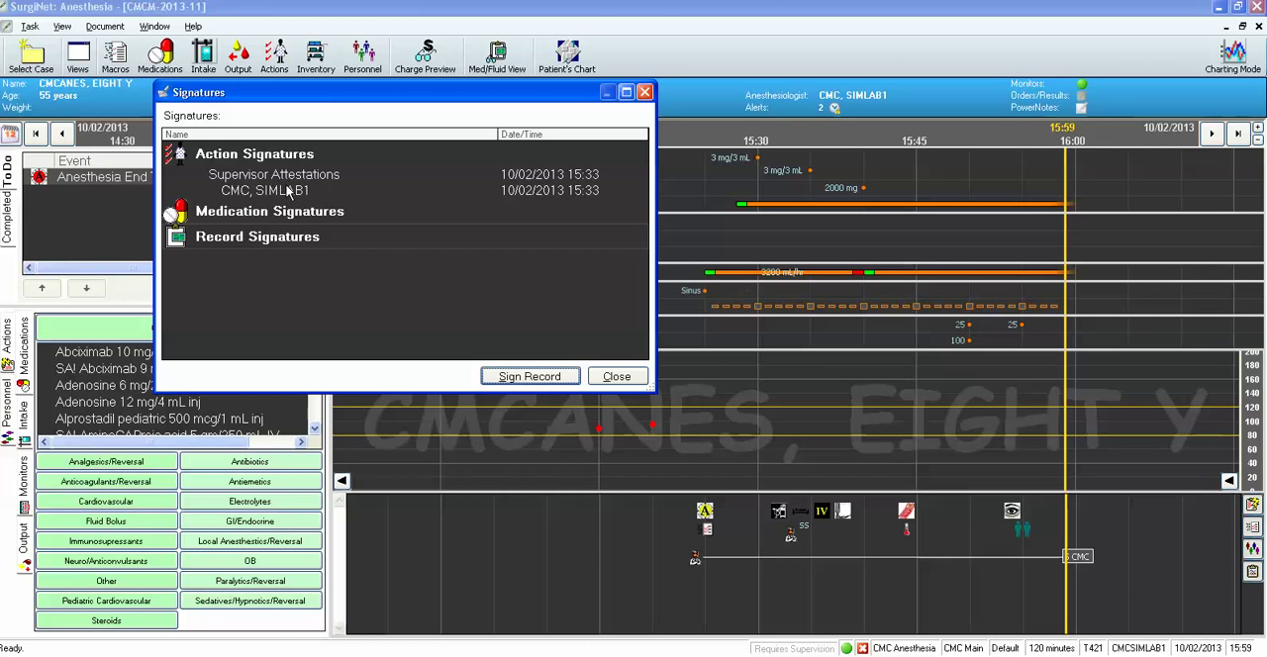
left_click(287, 242)
left_click(540, 378)
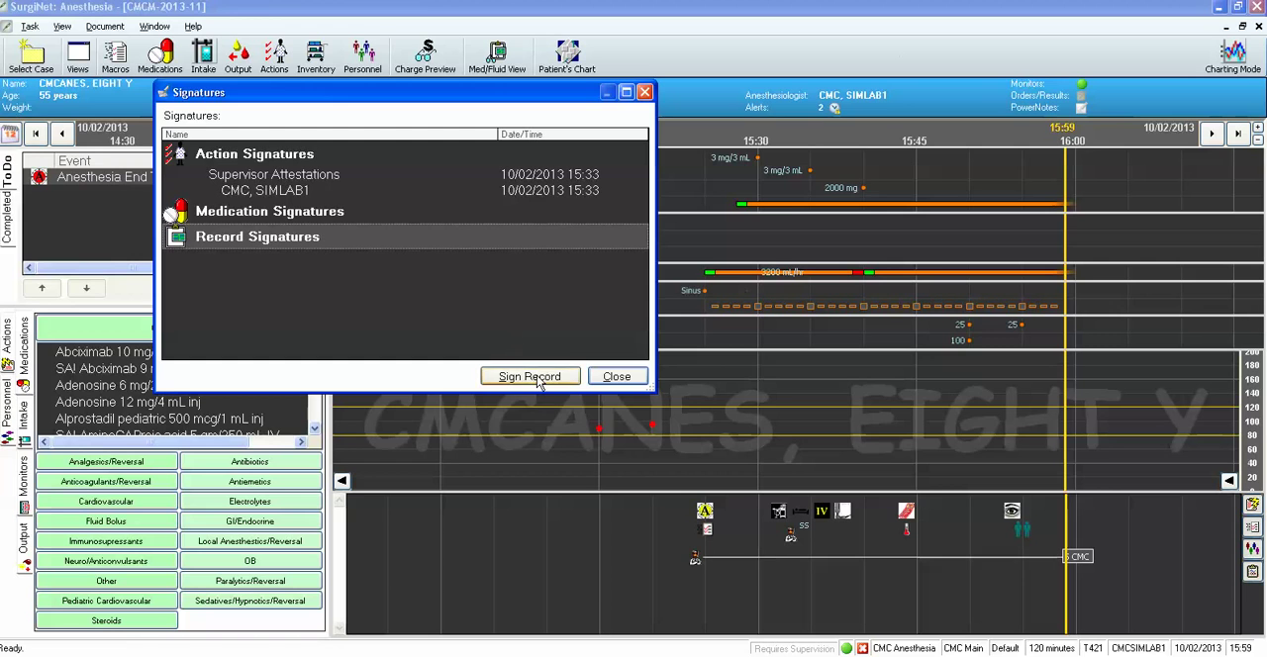
type("cmcsimlab1*****")
left_click(592, 387)
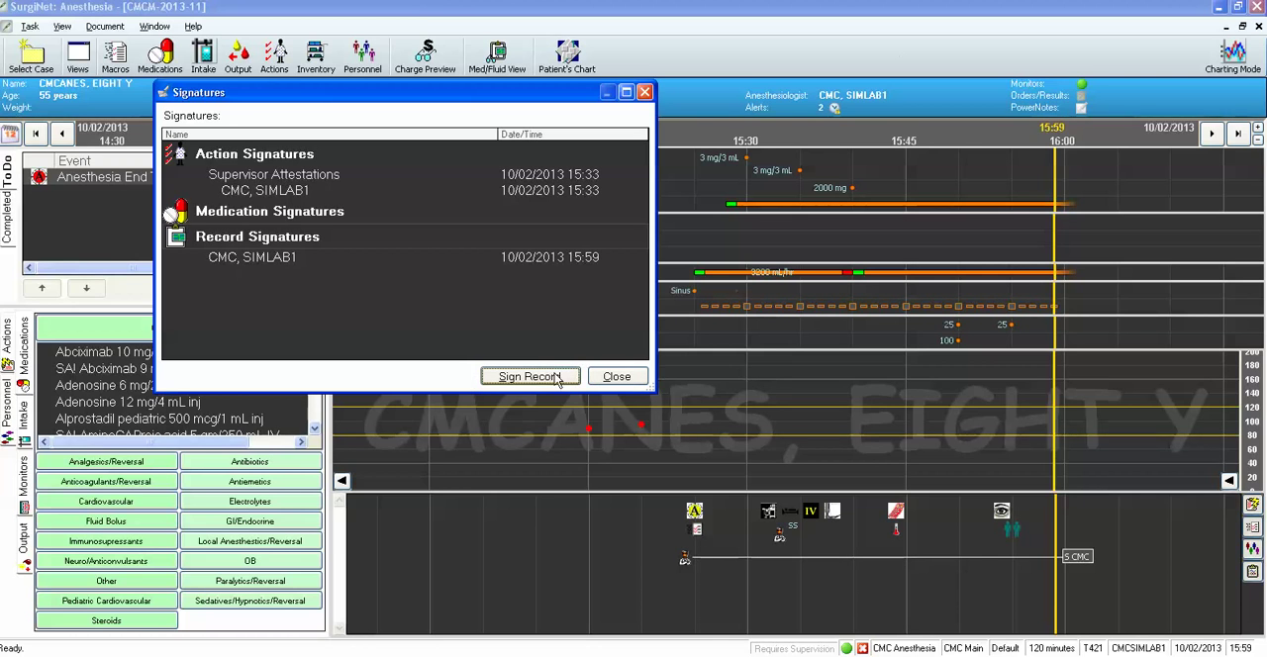
left_click(616, 377)
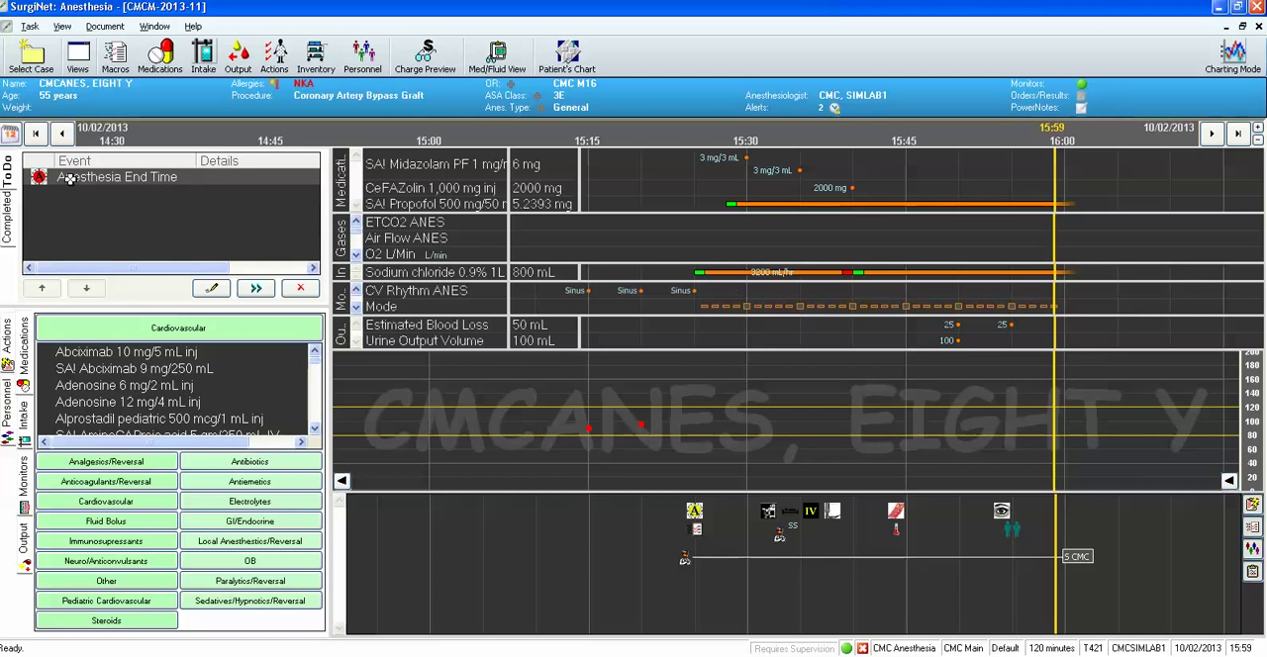
Execute the Anesthesia End Time event and, through Finalize Case, stop all running items with 500 mL for Sodium chloride 0.9% 1L.
left_click(256, 288)
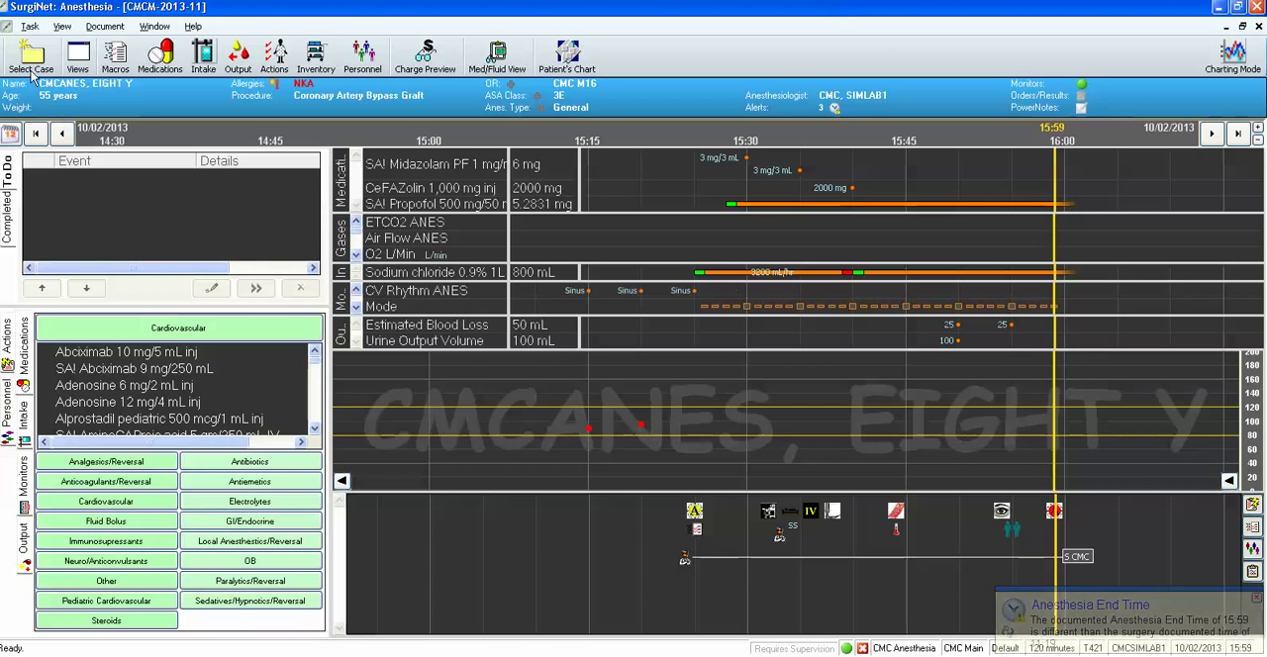
left_click(27, 27)
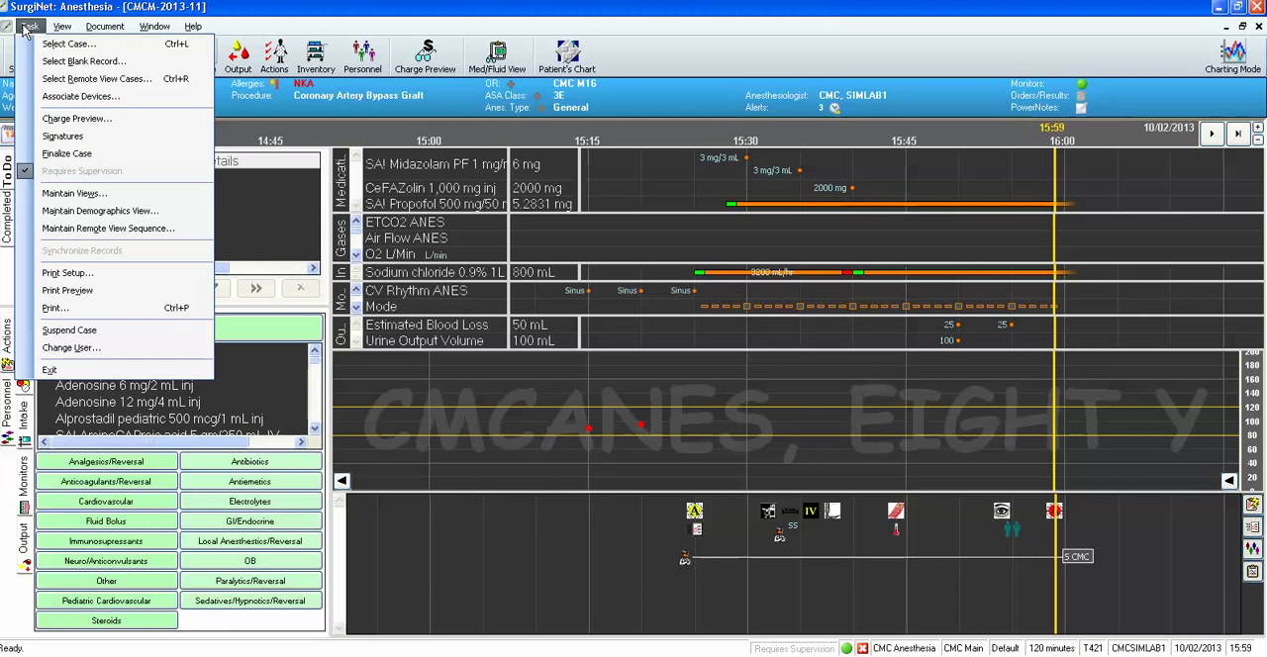
left_click(49, 156)
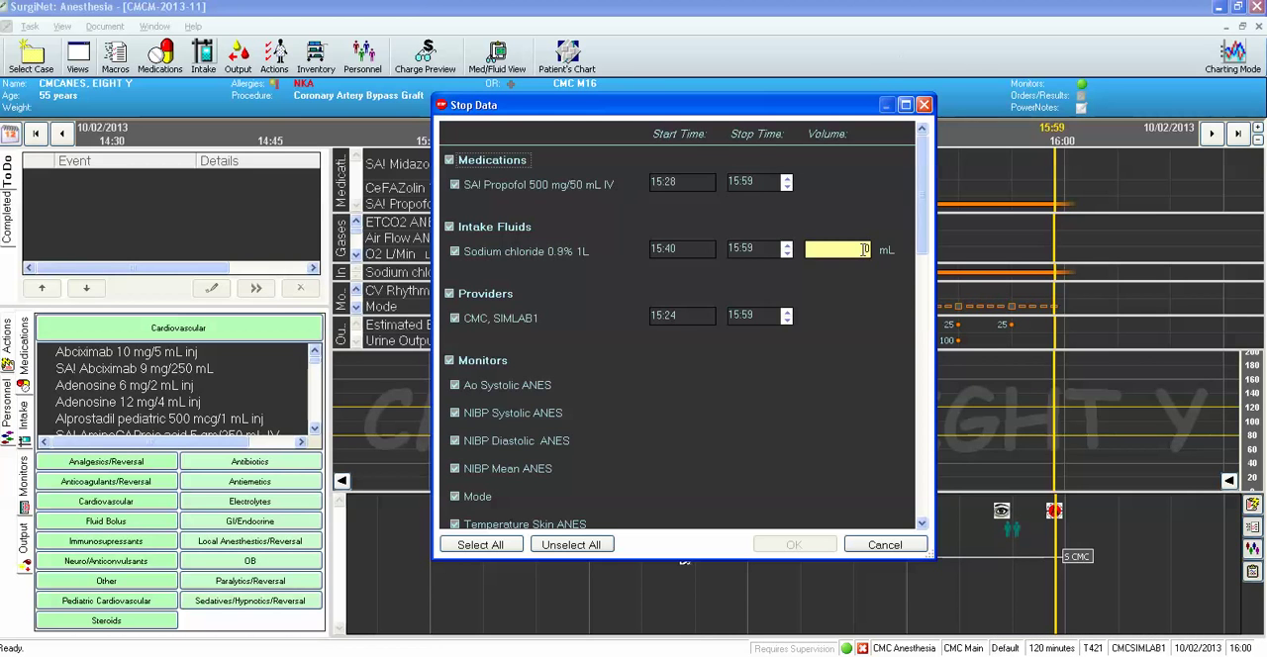
left_click(863, 248)
type("500")
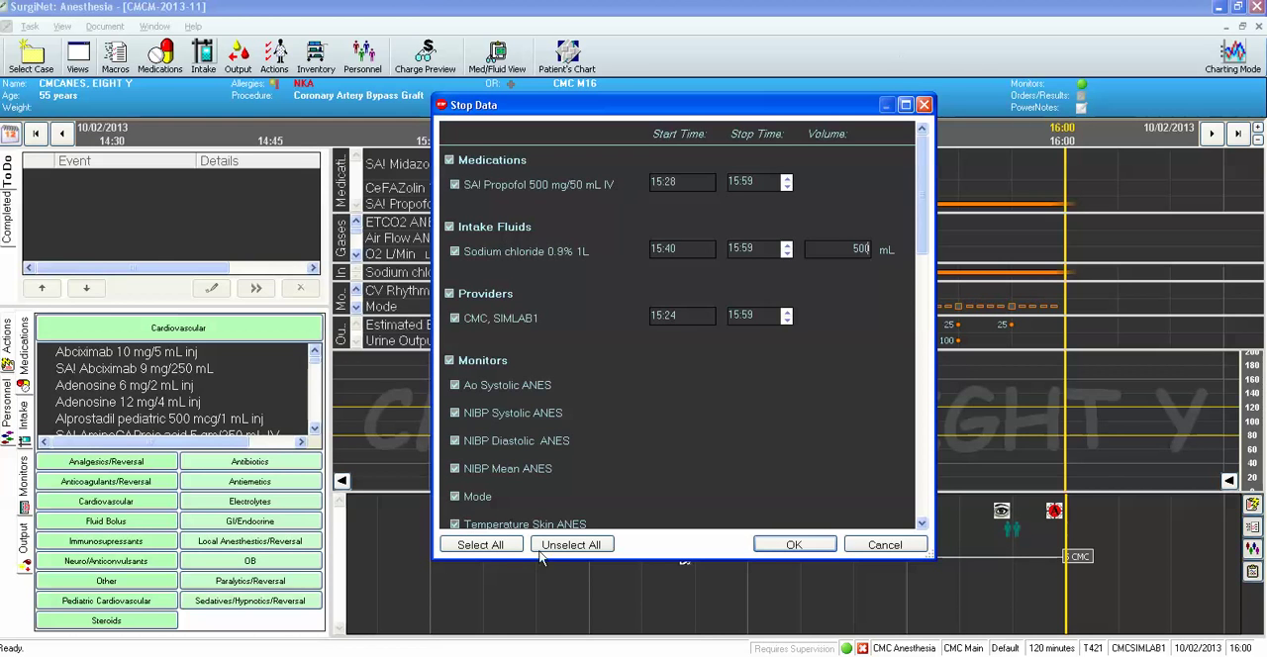
left_click(787, 547)
left_click(793, 546)
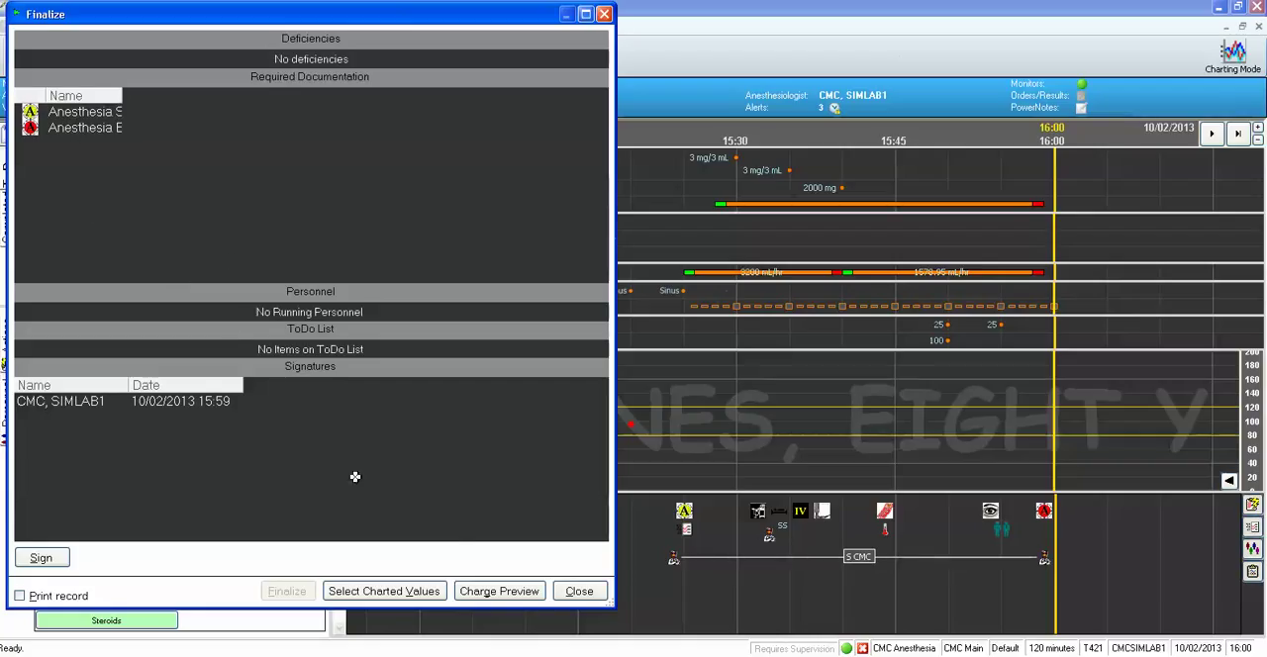
left_click(577, 592)
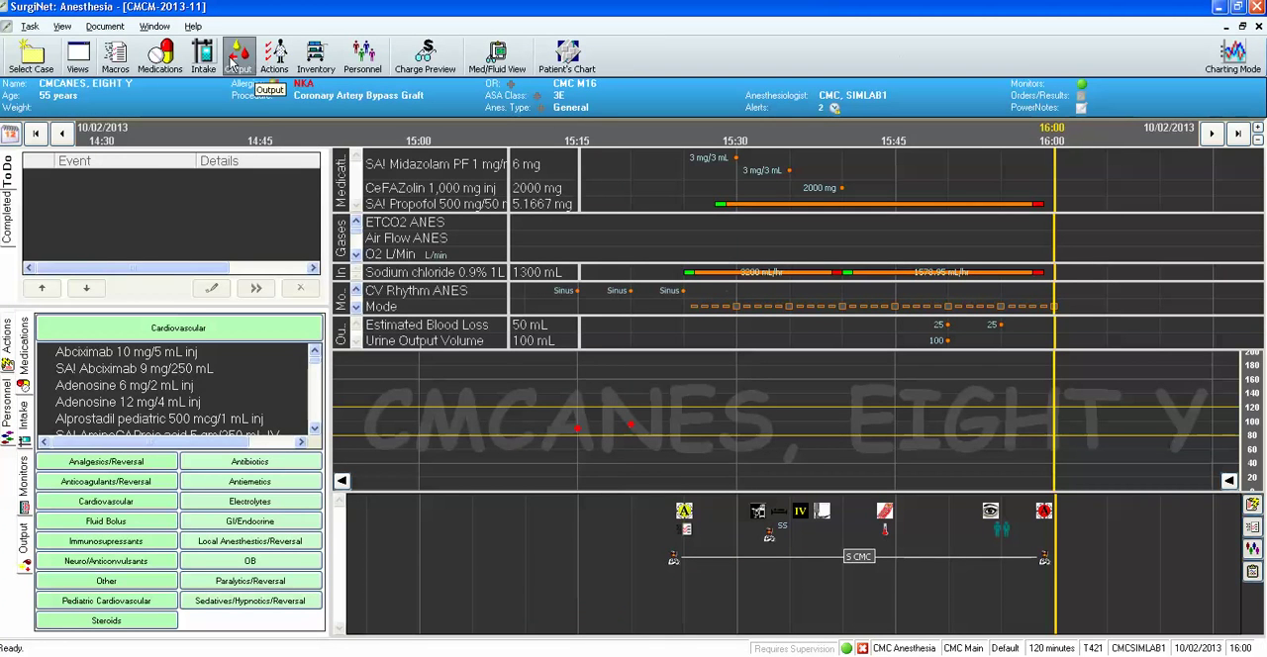
Delete the 07/08/2013 11:19 Anesthesia End Time entry from the maximized Action List.
left_click(115, 29)
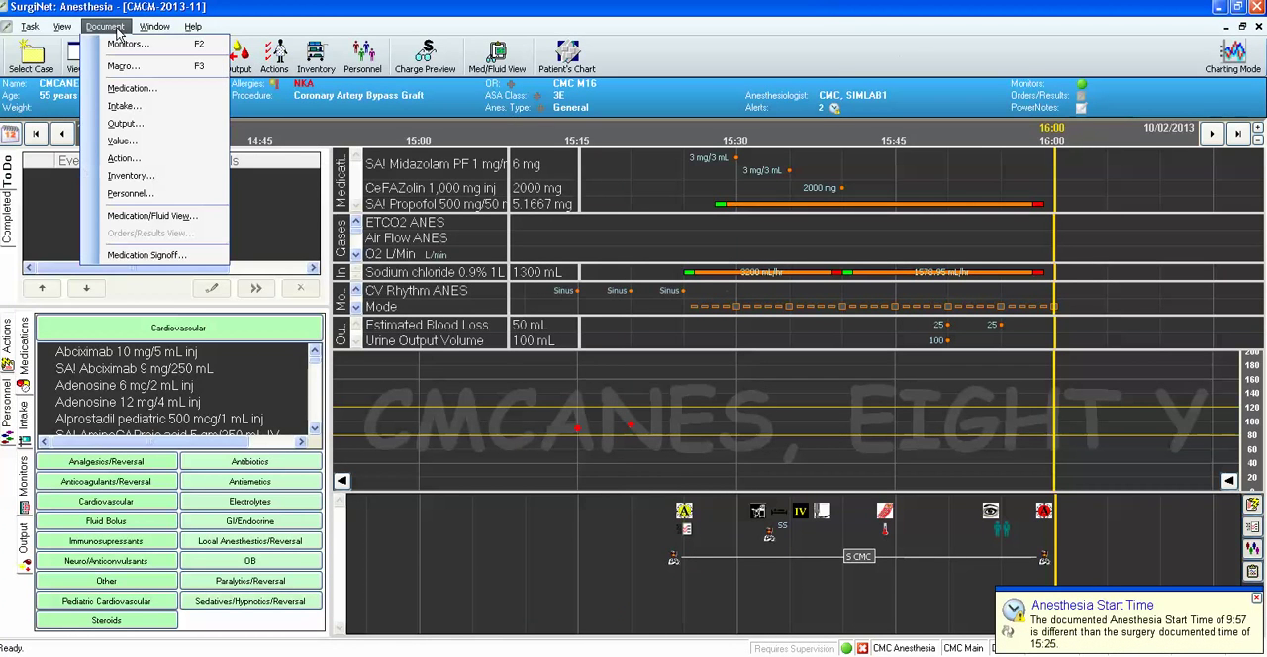
left_click(139, 158)
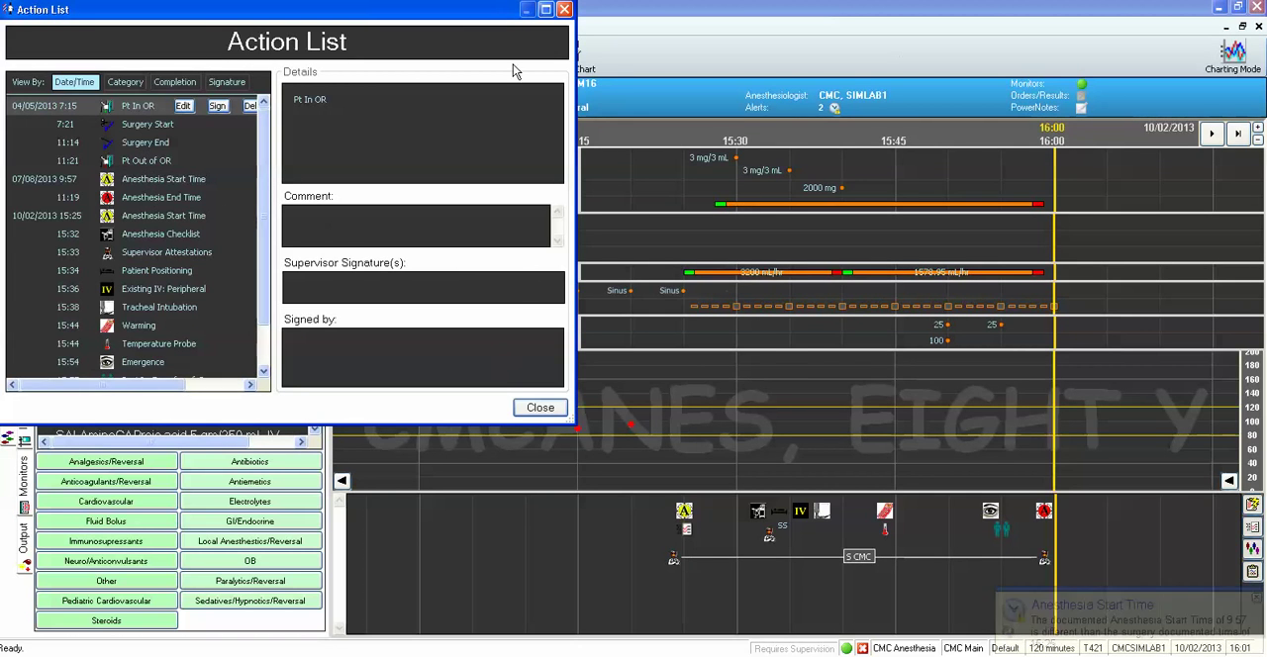
left_click(545, 9)
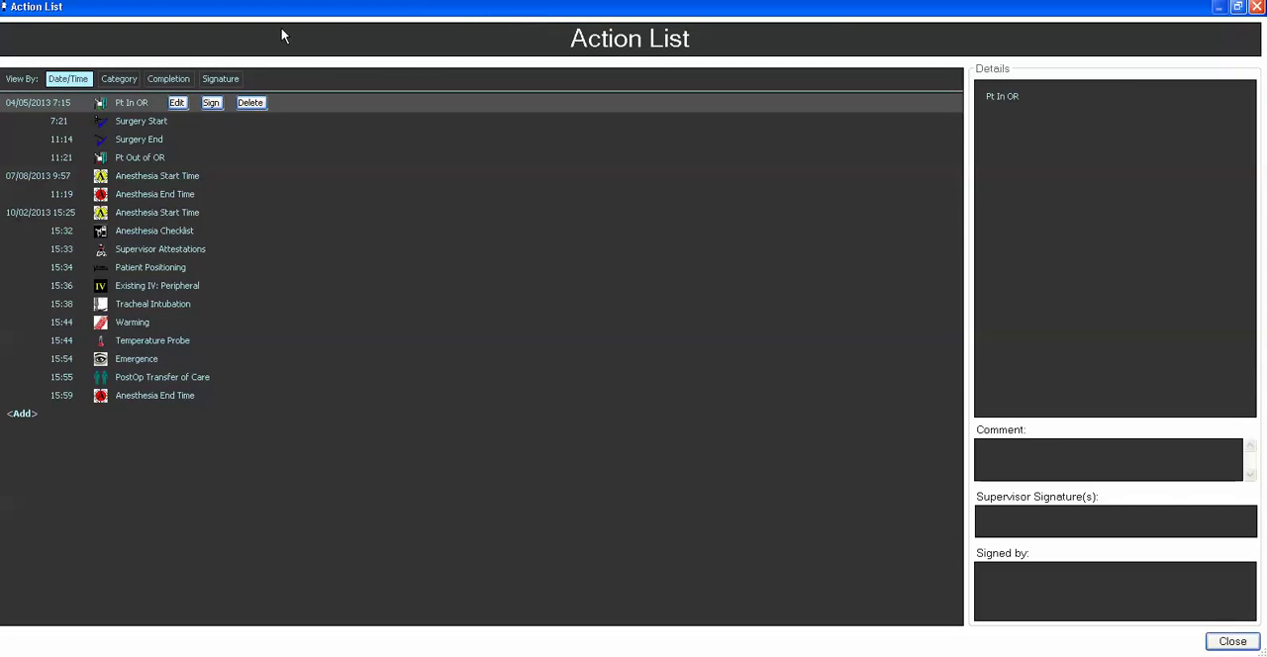
left_click(133, 195)
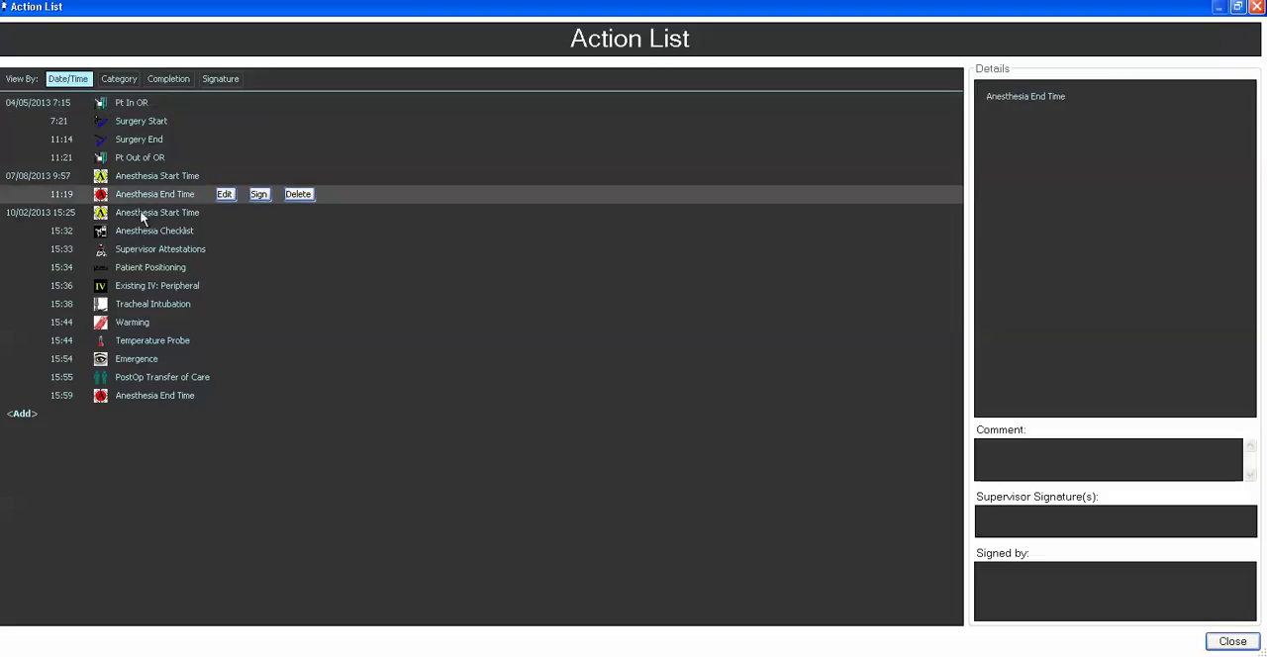
left_click(299, 195)
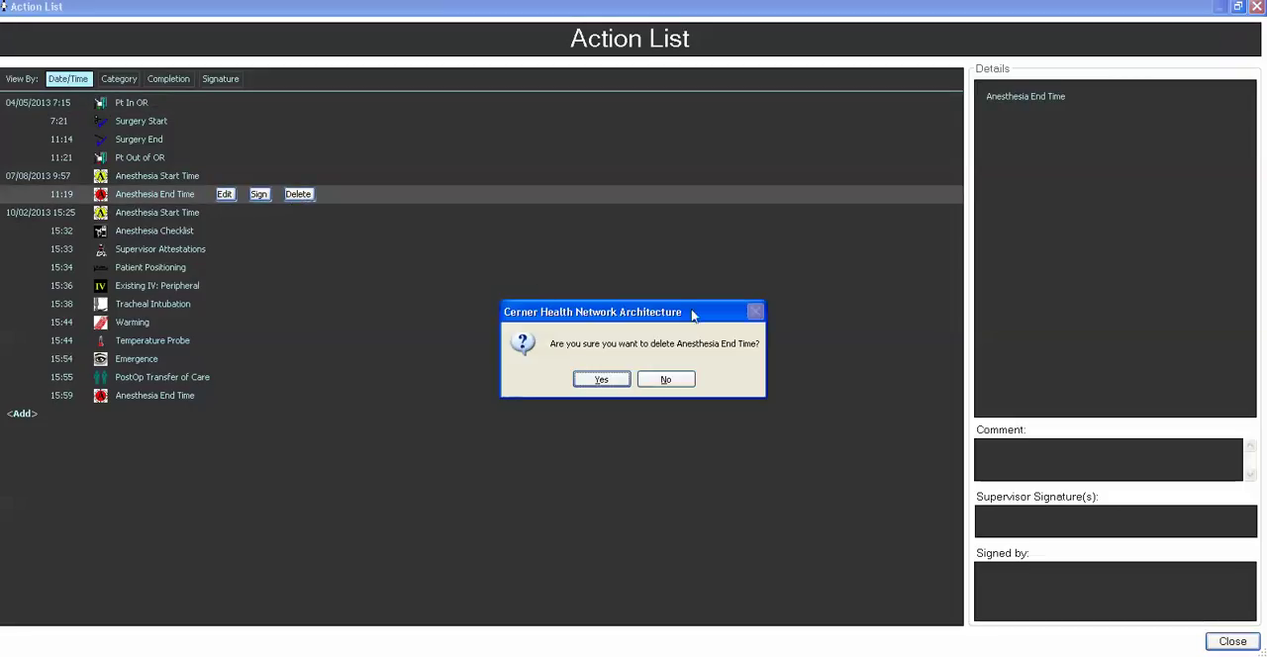
left_click(600, 380)
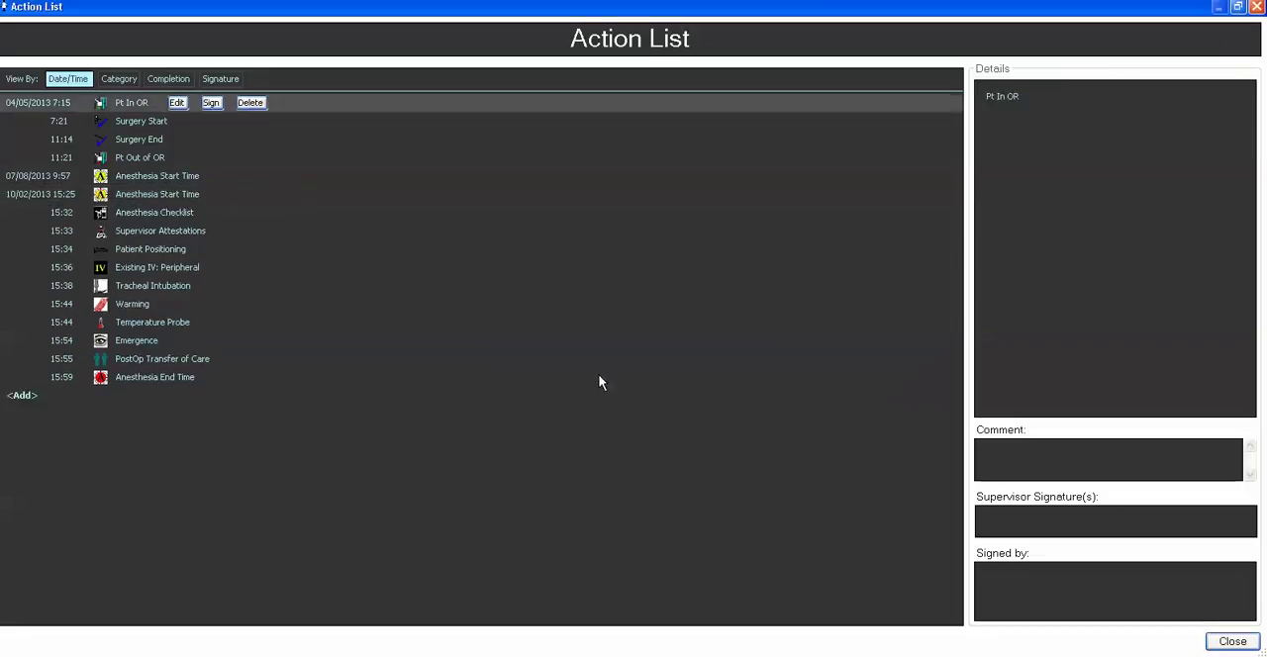
Delete the 10/02/2013 15:25 Anesthesia Start Time entry from the Action List.
left_click(183, 195)
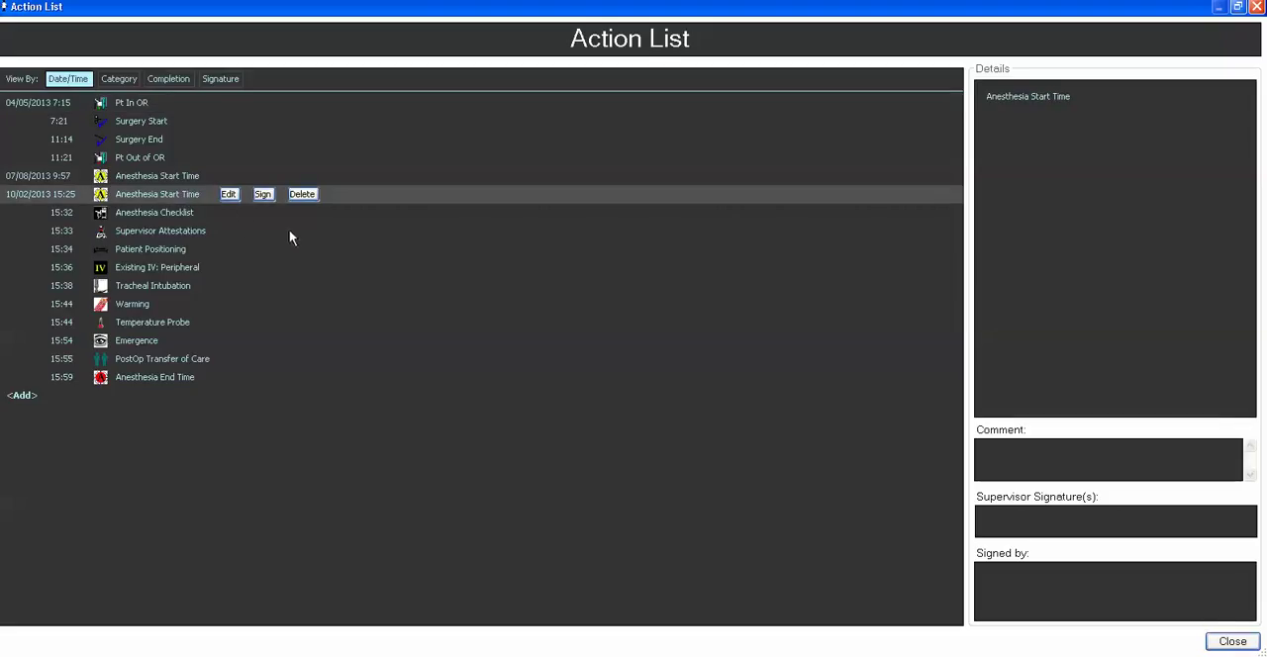
left_click(301, 195)
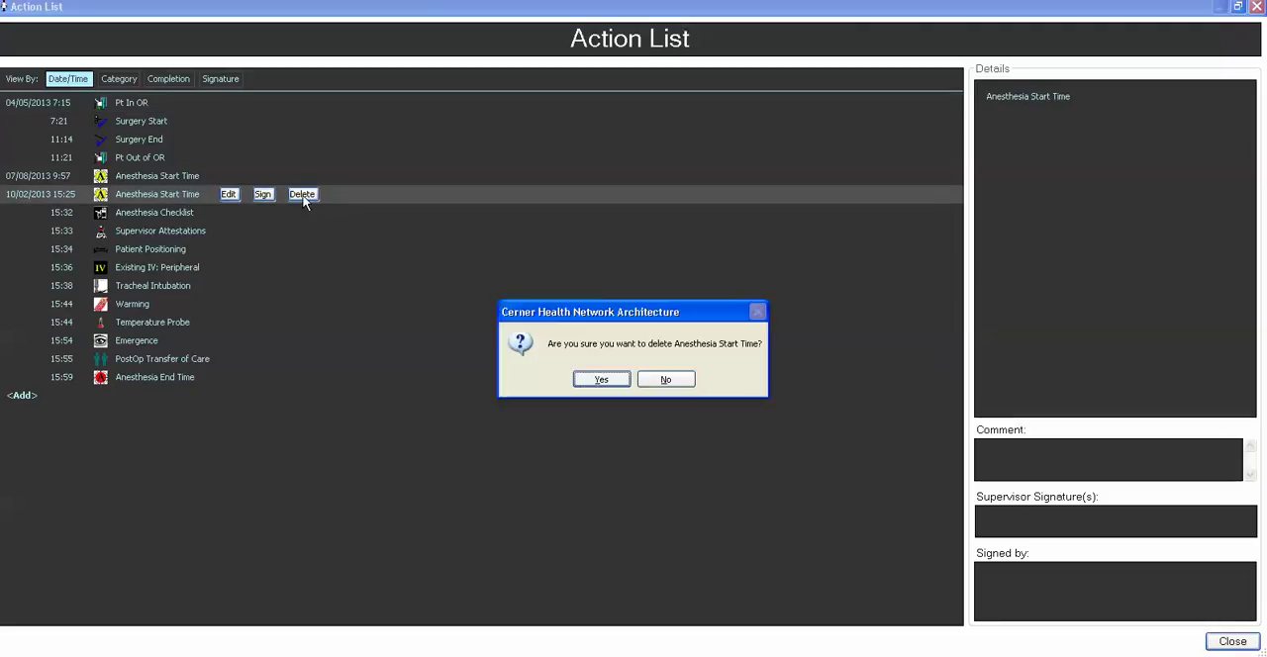
left_click(600, 380)
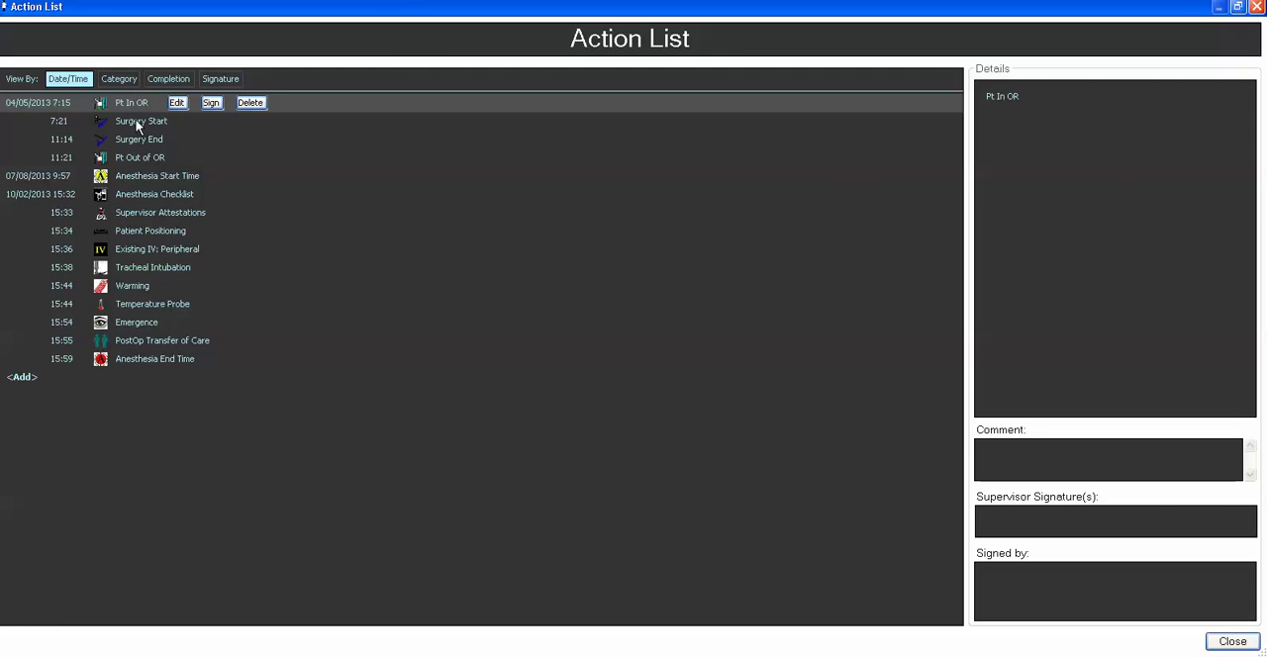
Review the documented actions grouped by category, completion and signature, and close the Action List.
left_click(122, 81)
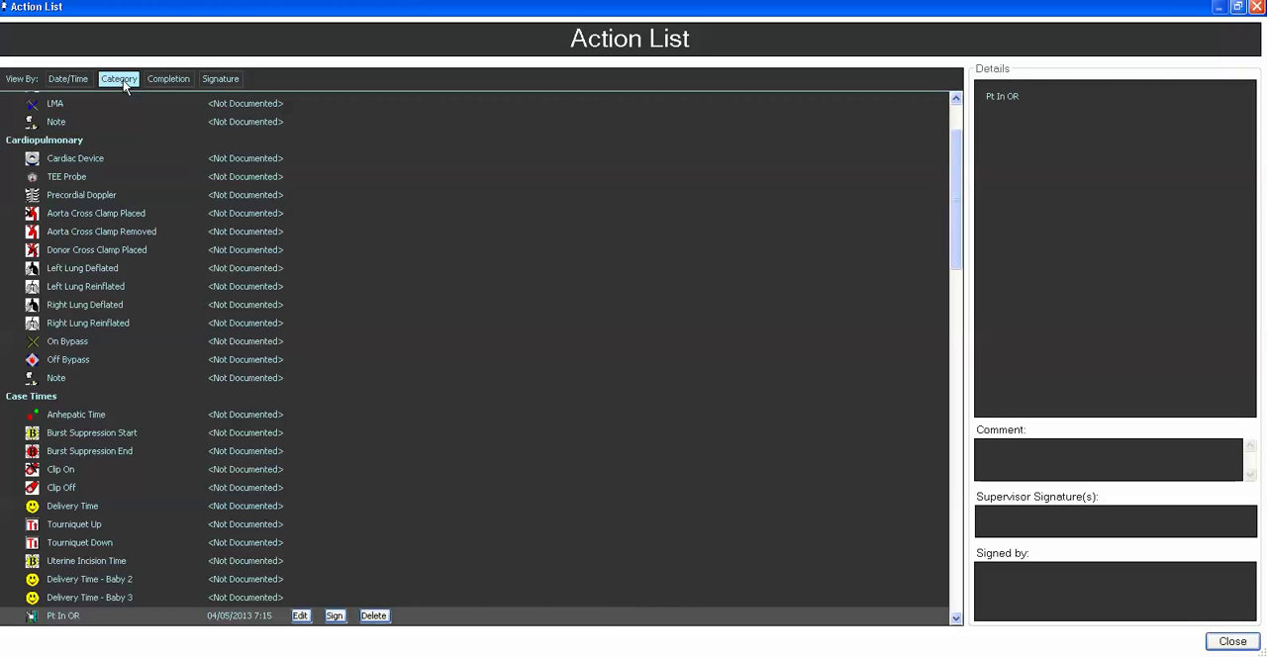
left_click(179, 81)
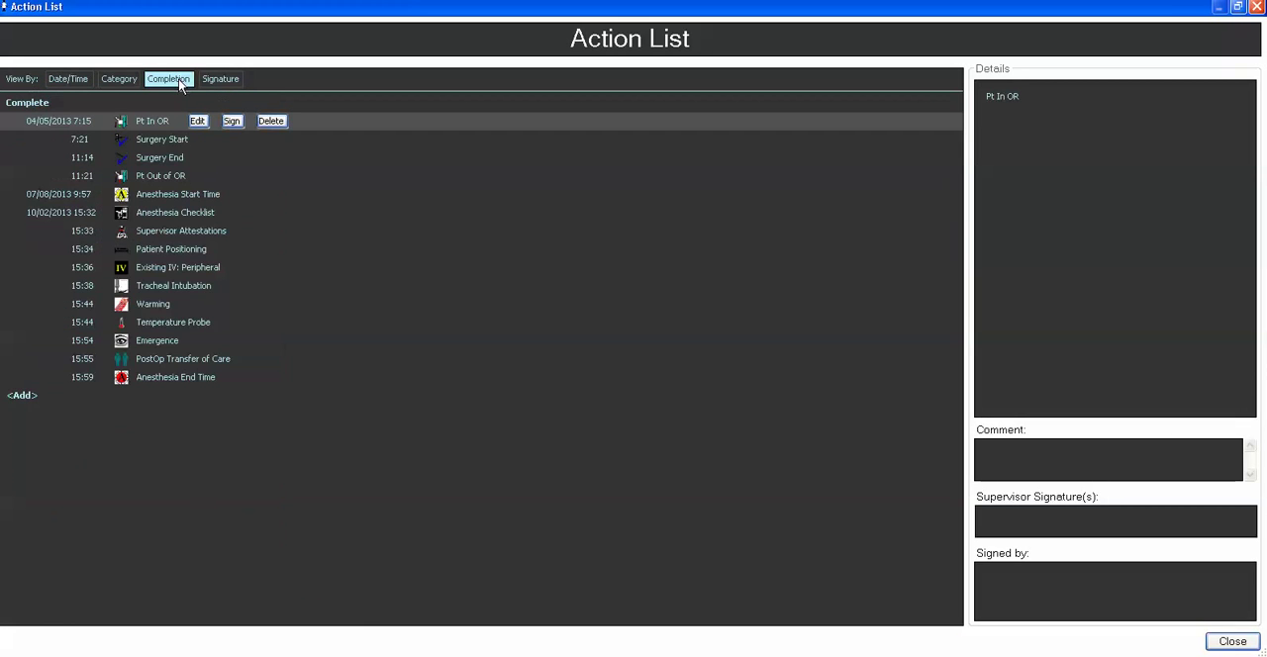
left_click(209, 81)
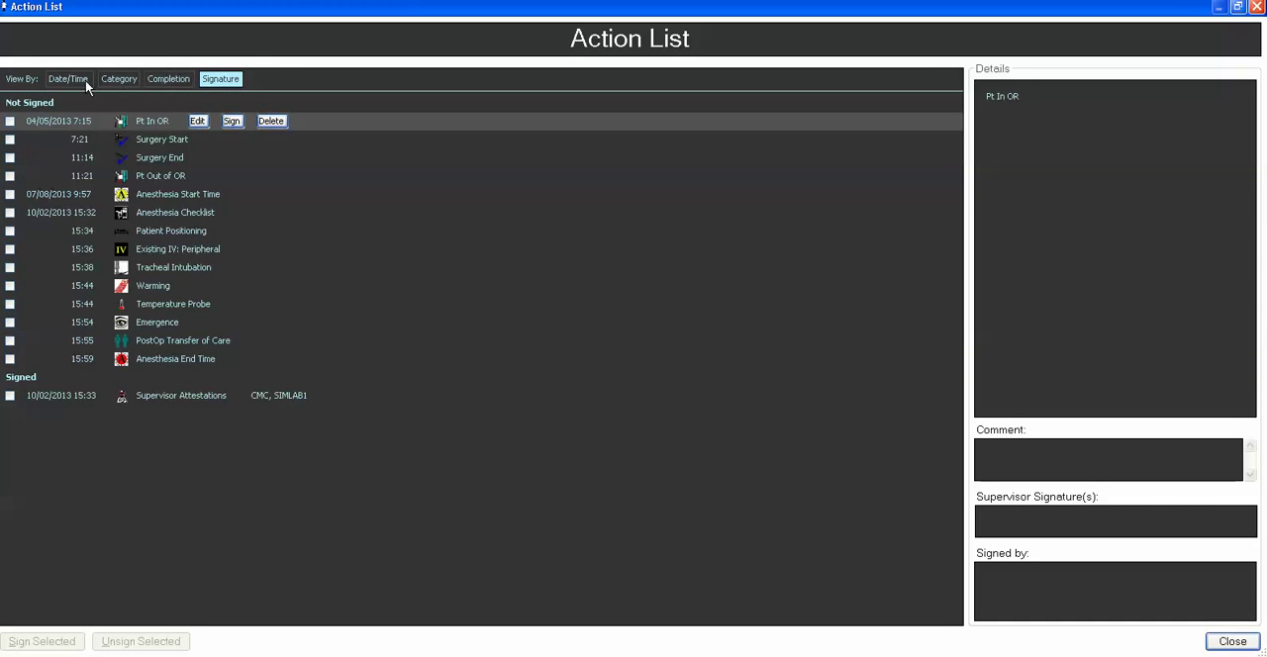
left_click(1233, 642)
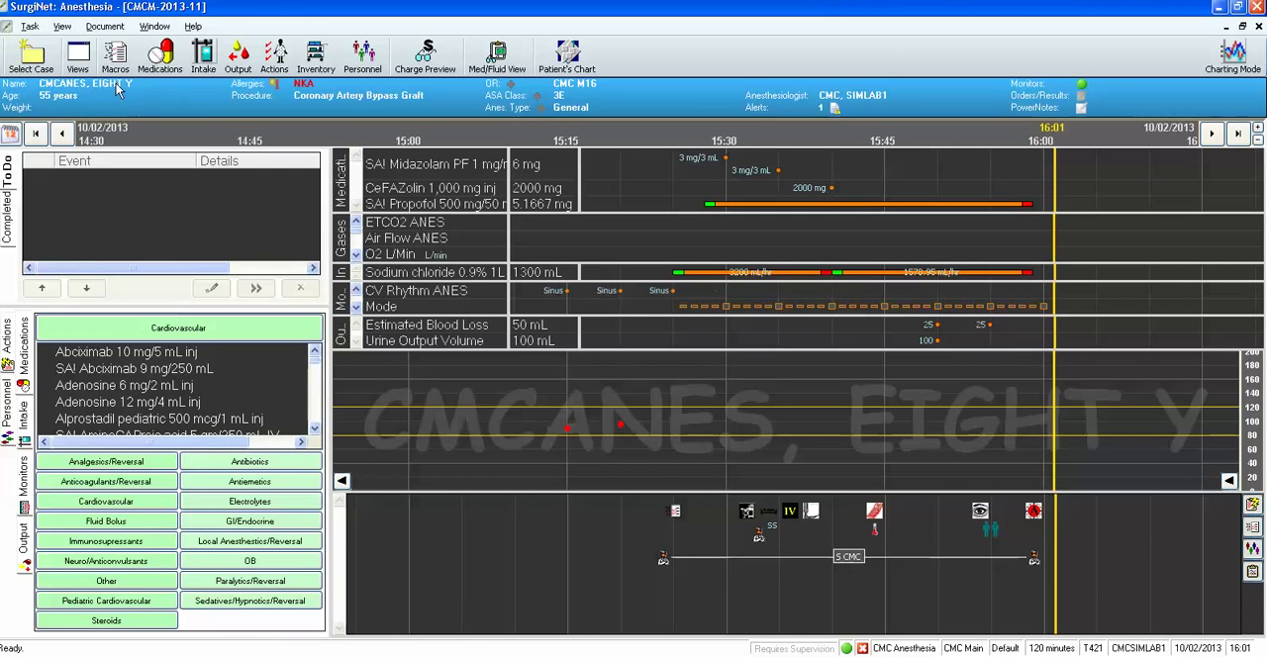
Finalize the coronary artery bypass anesthesia case without printing the record.
left_click(30, 26)
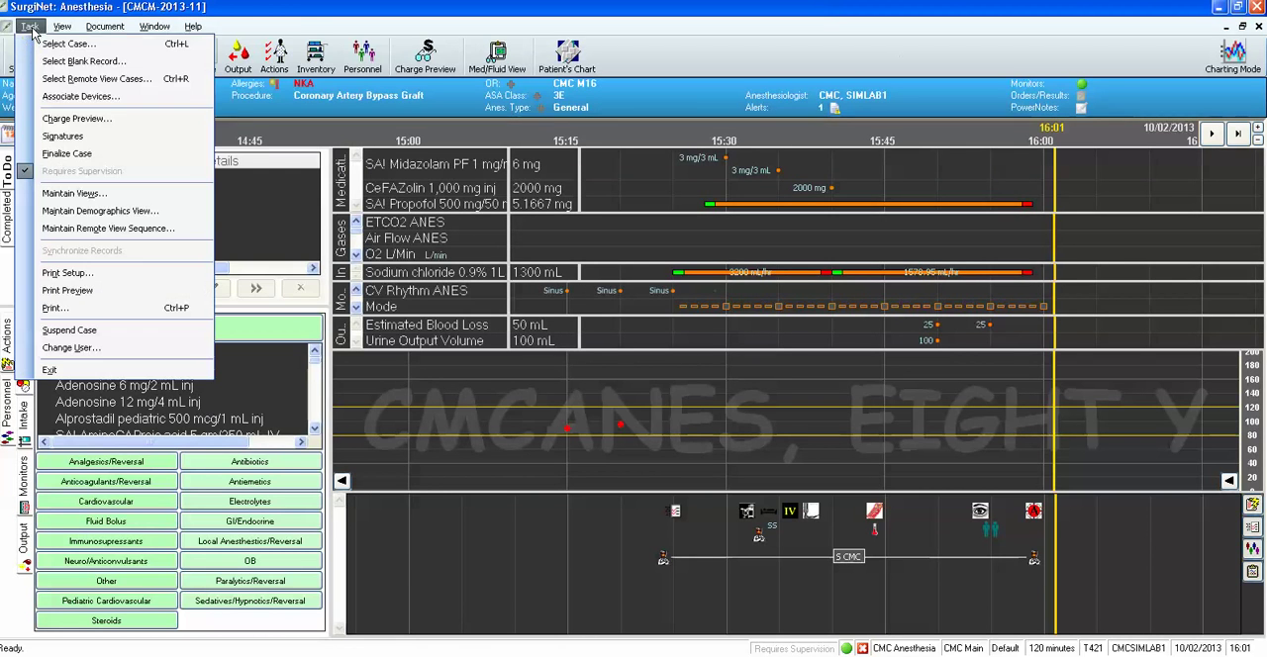
left_click(64, 154)
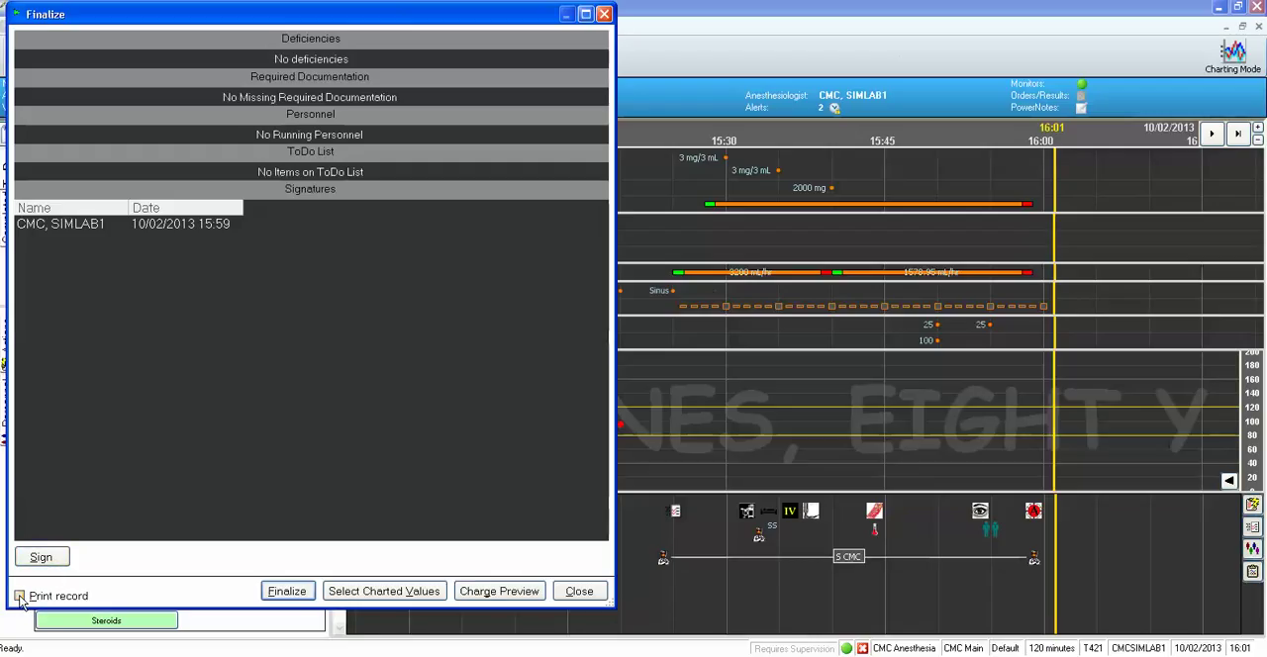
left_click(287, 592)
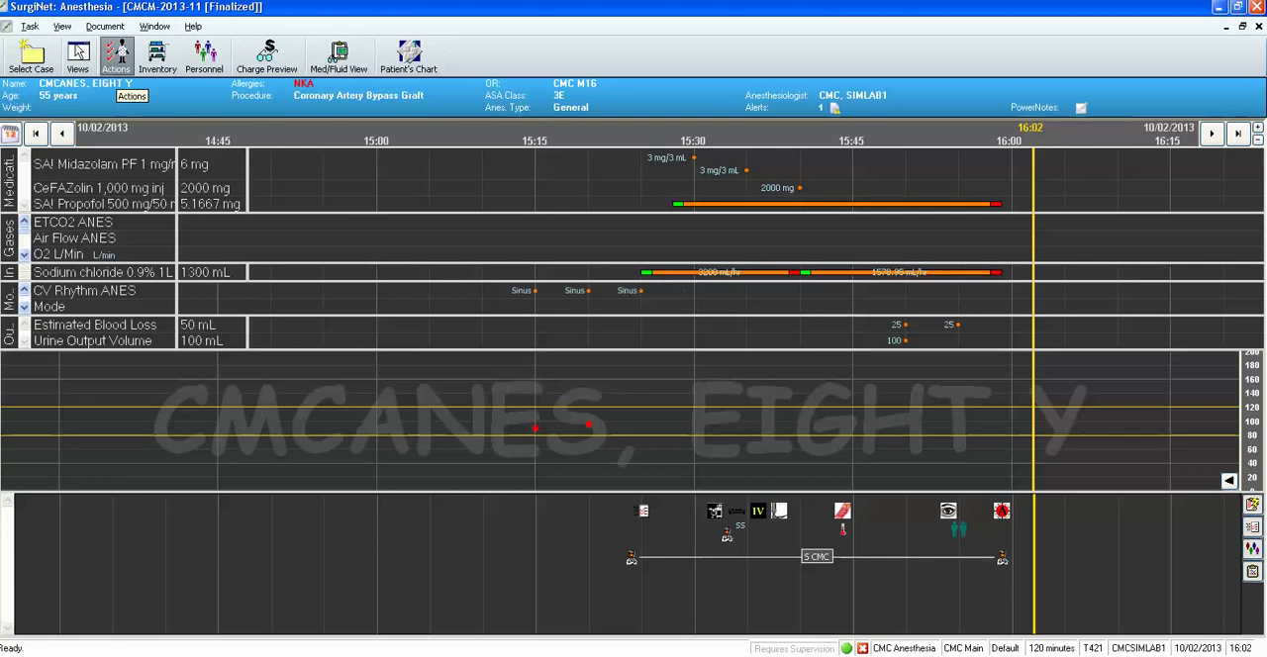
Examine the task options of the finalized case and its timeline from the earliest entries to the latest.
left_click(33, 28)
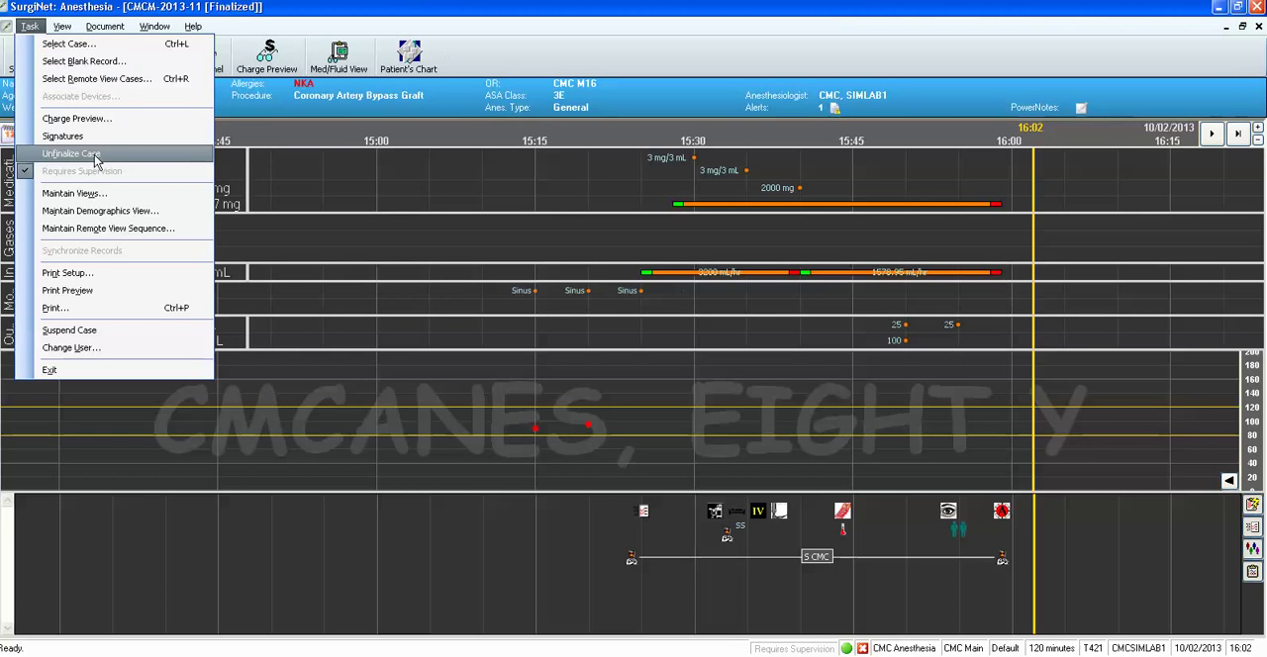
left_click(320, 470)
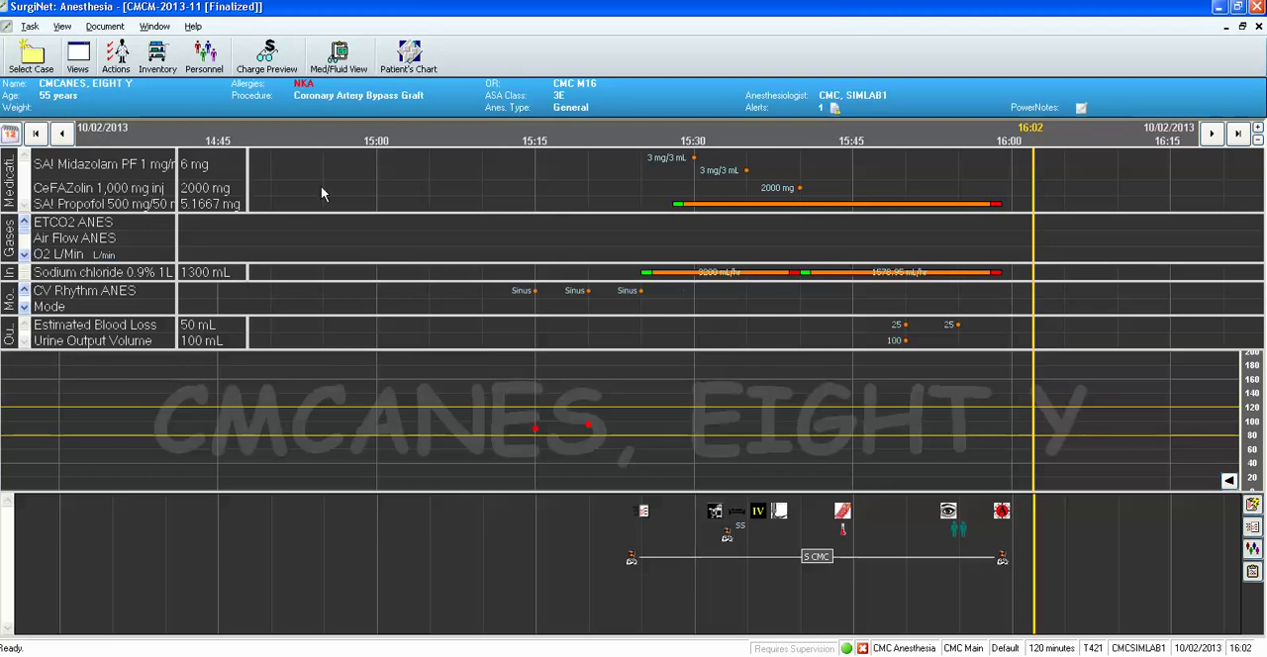
left_click(34, 134)
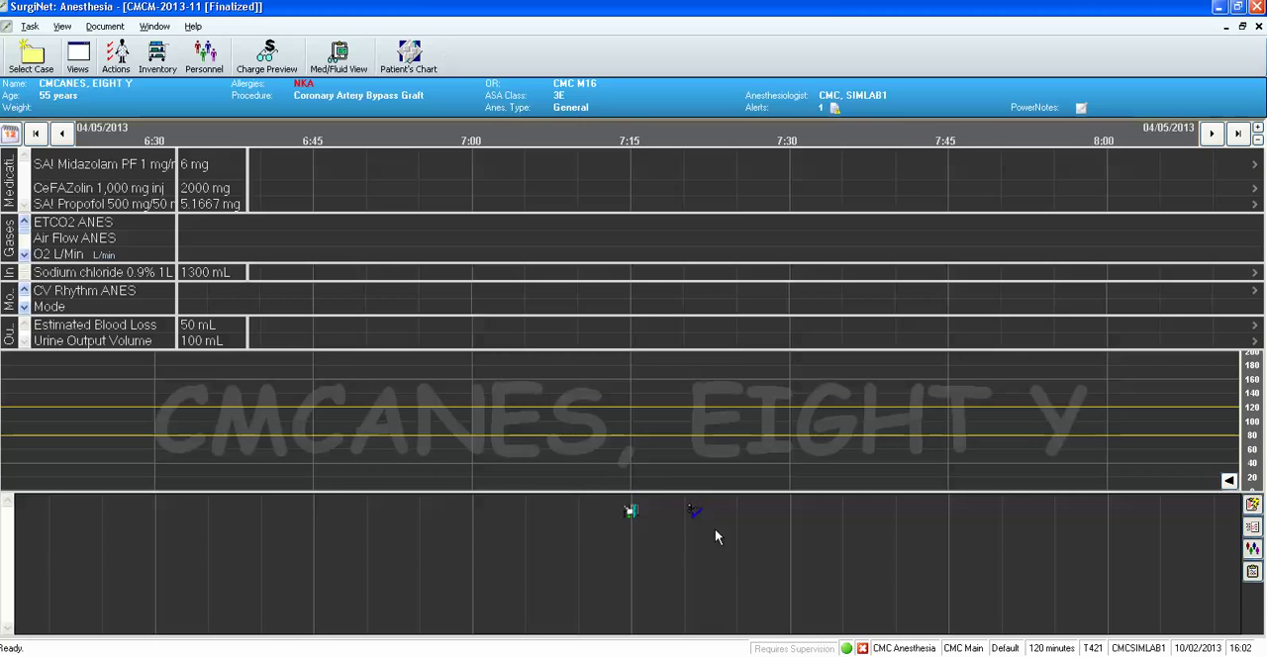
left_click(1212, 135)
left_click(1213, 137)
left_click(1214, 137)
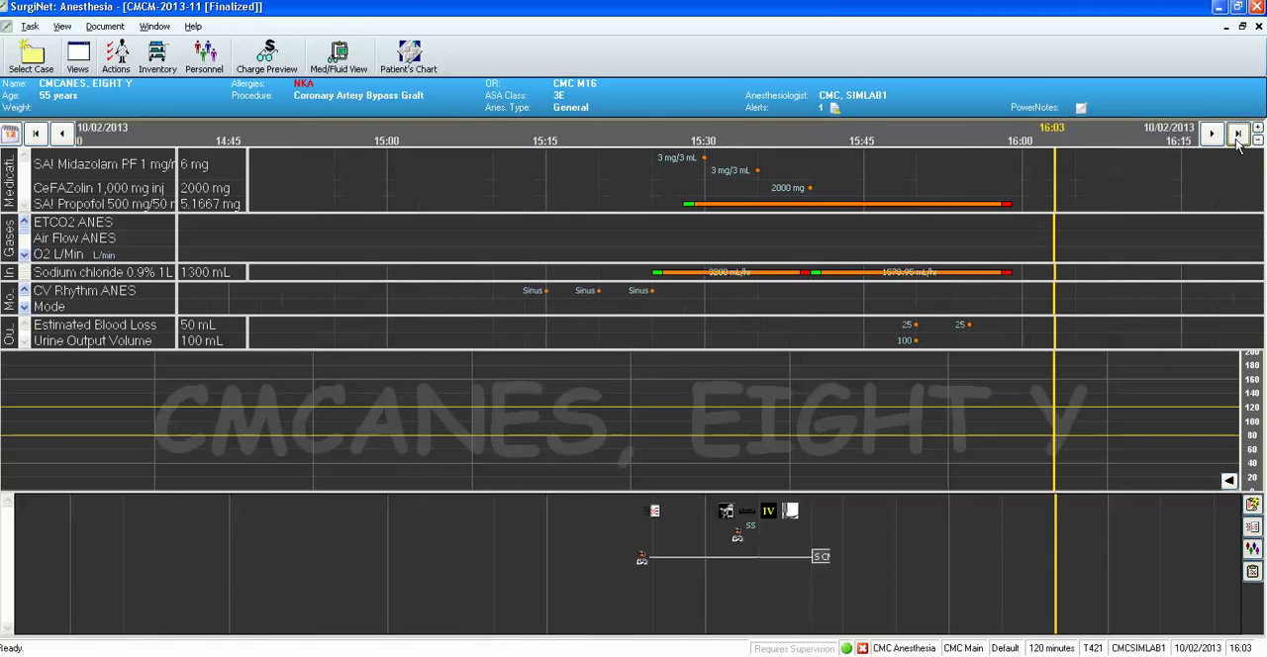